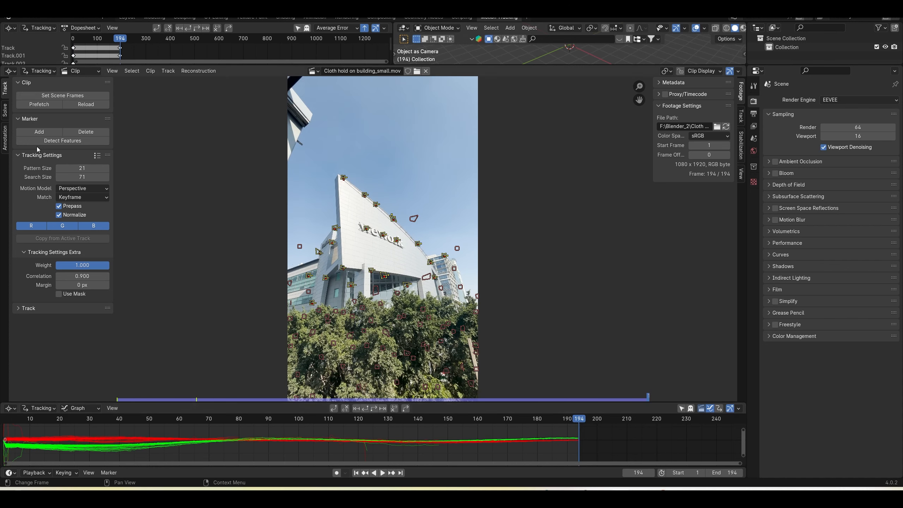
Detect features on frame 194 and track the new markers backwards to frame 1
click(49, 141)
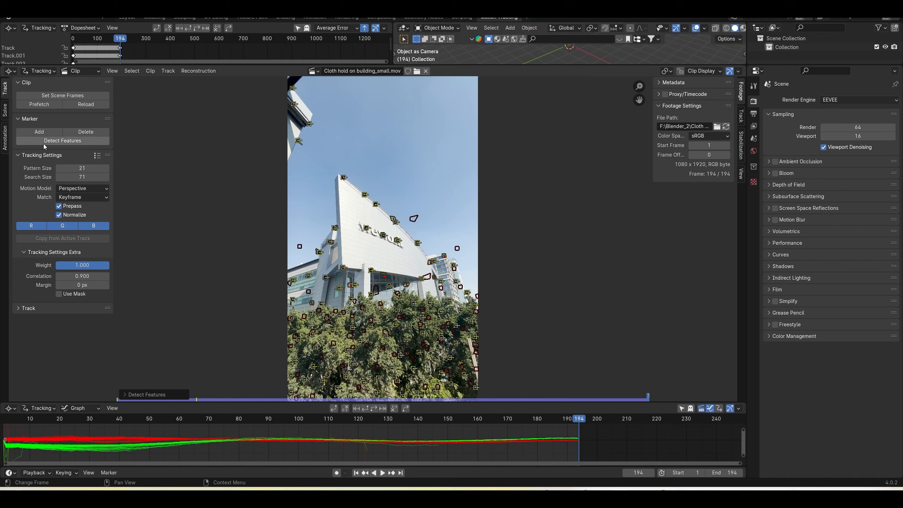
click(365, 410)
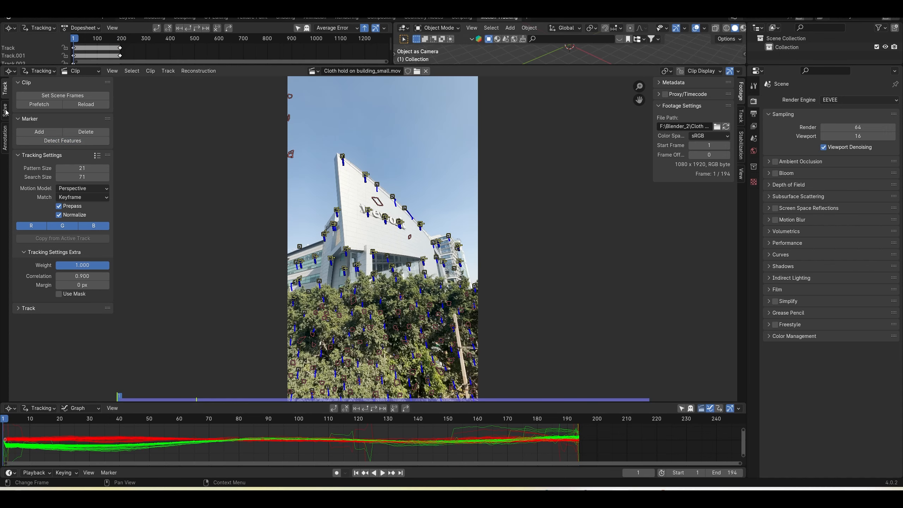
Solve the camera motion with focal length refinement enabled
click(5, 111)
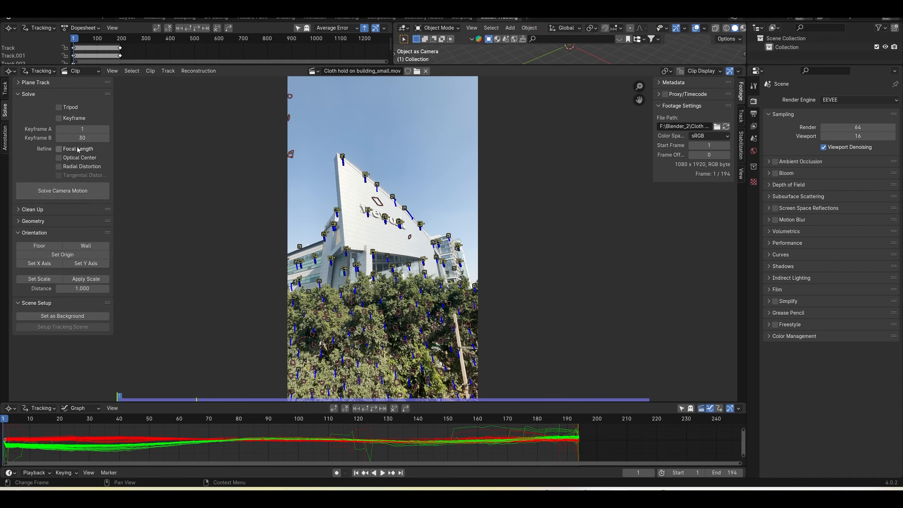
click(58, 193)
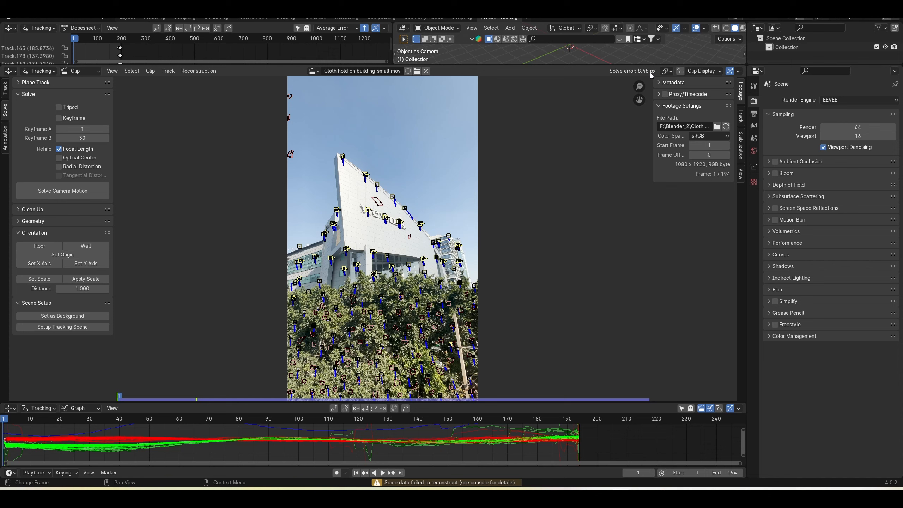
Show the marker info on the clip and examine the tracks' average errors on the building and trees
middle_drag(268, 426, 376, 431)
scroll(648, 87, up, 4)
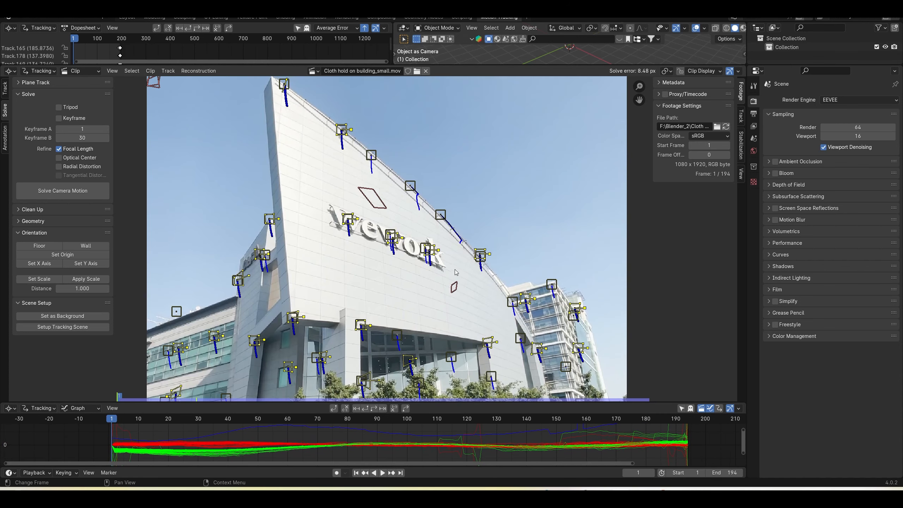
click(711, 72)
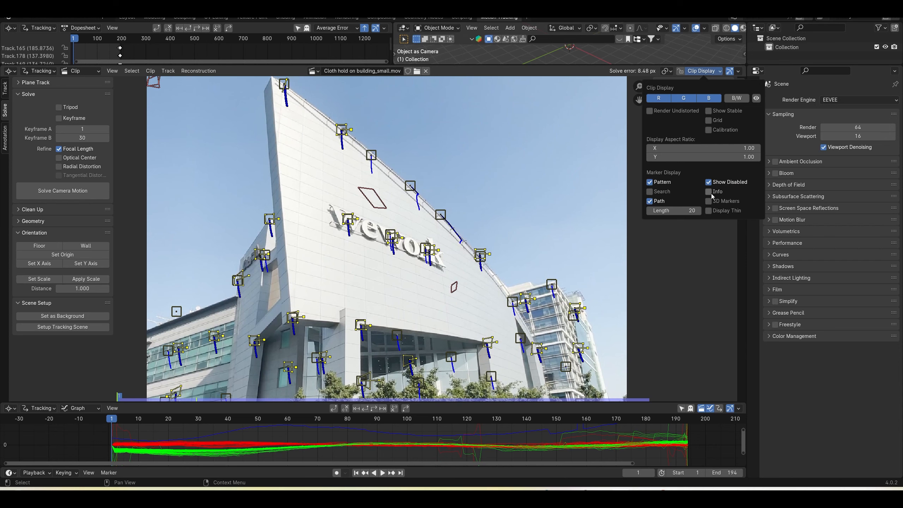
scroll(359, 214, up, 6)
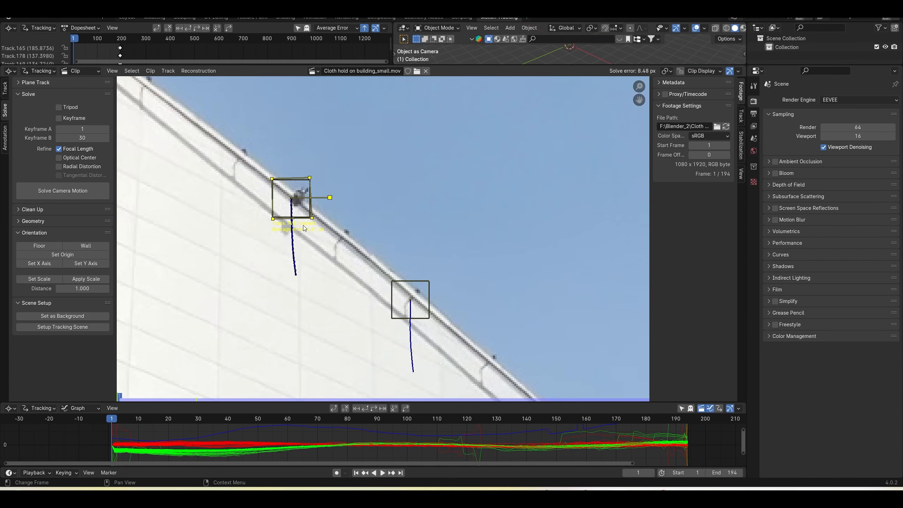
click(409, 286)
middle_drag(411, 319, 371, 216)
scroll(383, 243, up, 4)
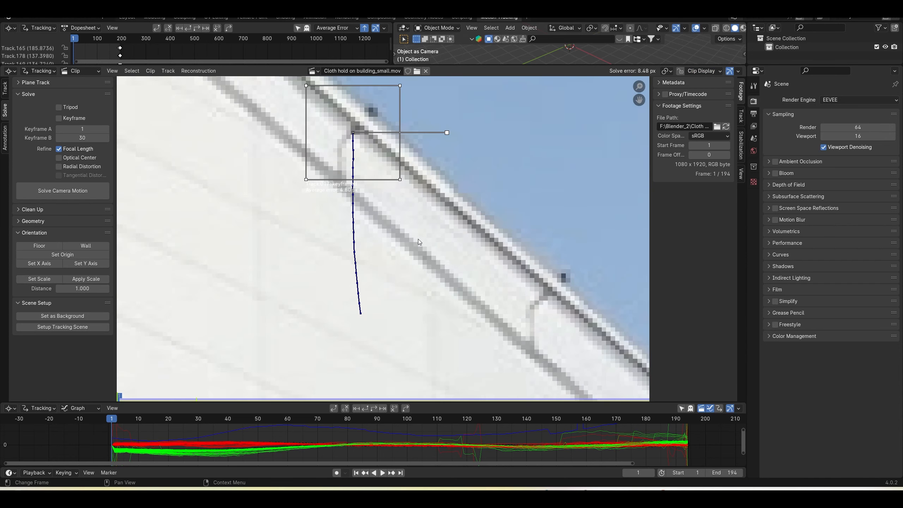
scroll(407, 269, down, 11)
key(a)
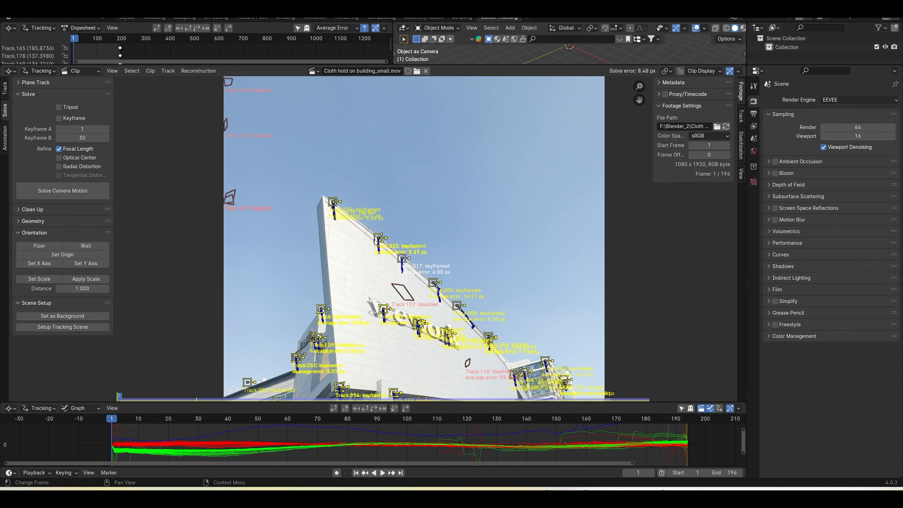
middle_drag(364, 269, 334, 61)
Hide the marker info on the clip and deselect all tracks
click(709, 71)
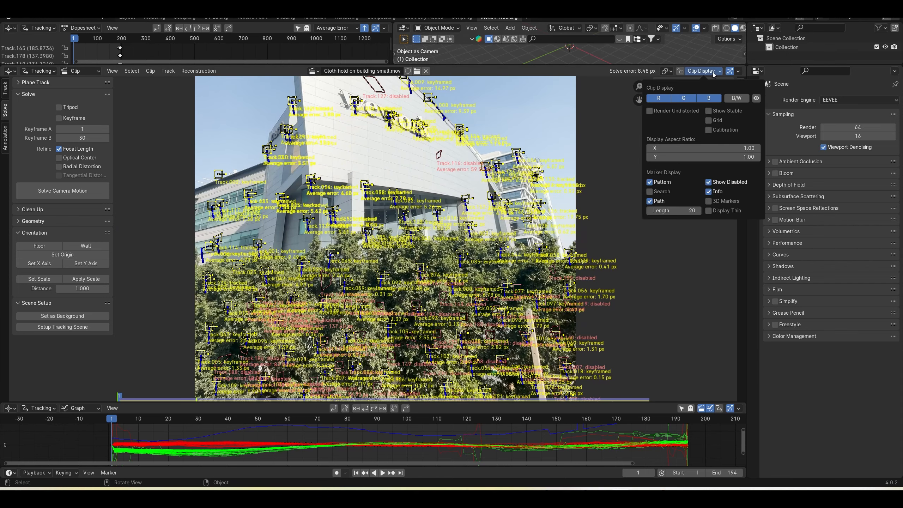
click(711, 192)
scroll(455, 186, down, 2)
middle_drag(455, 185, 450, 235)
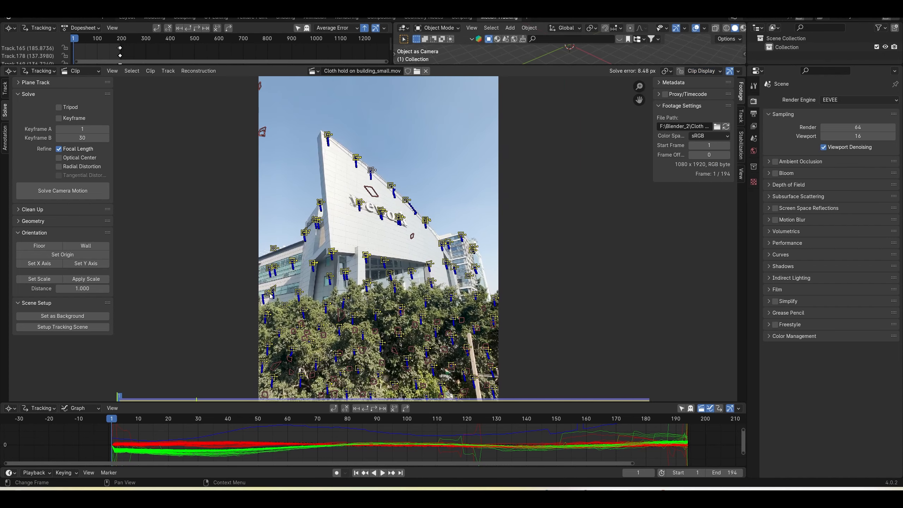
click(247, 211)
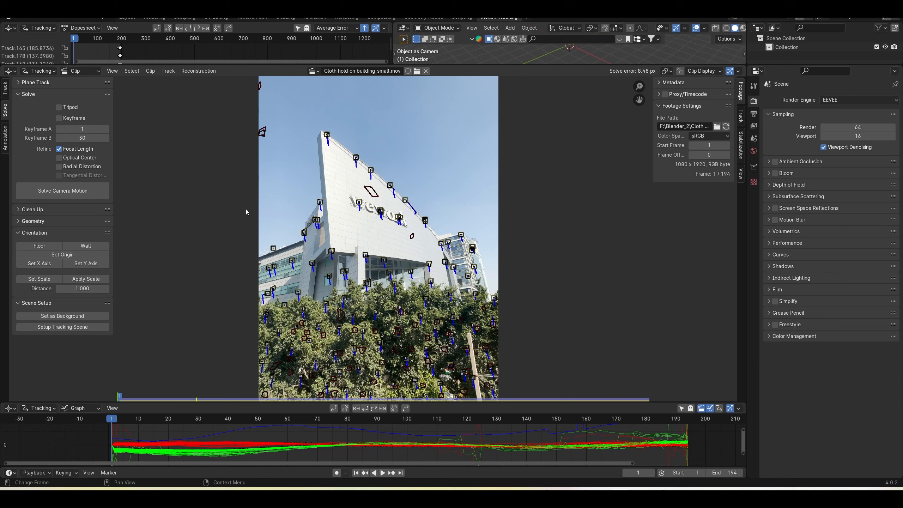
Run Clean Tracks with the Select action and a reprojection error of 2
click(32, 210)
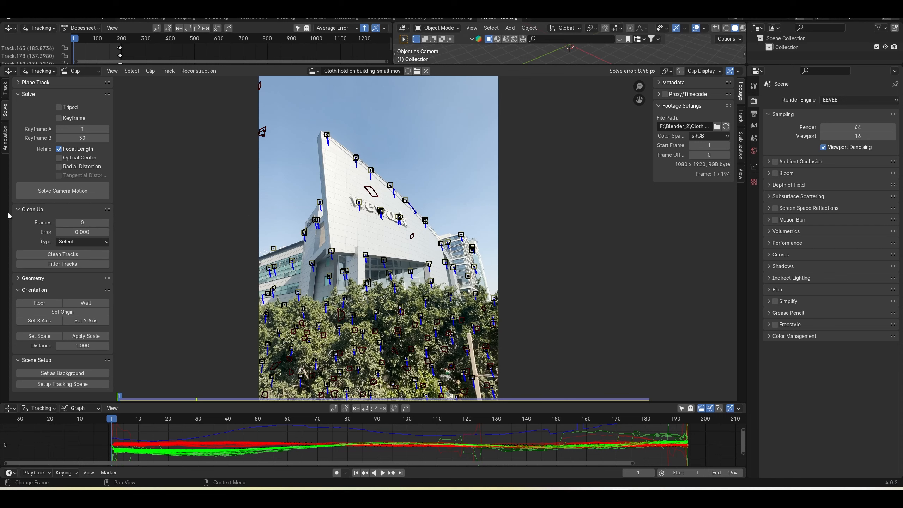
click(57, 255)
click(157, 396)
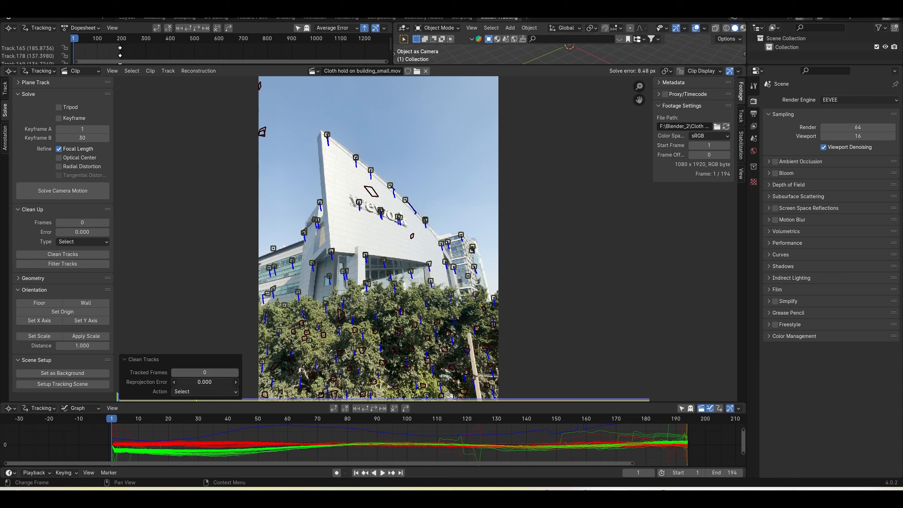
click(180, 383)
text(2)
key(Return)
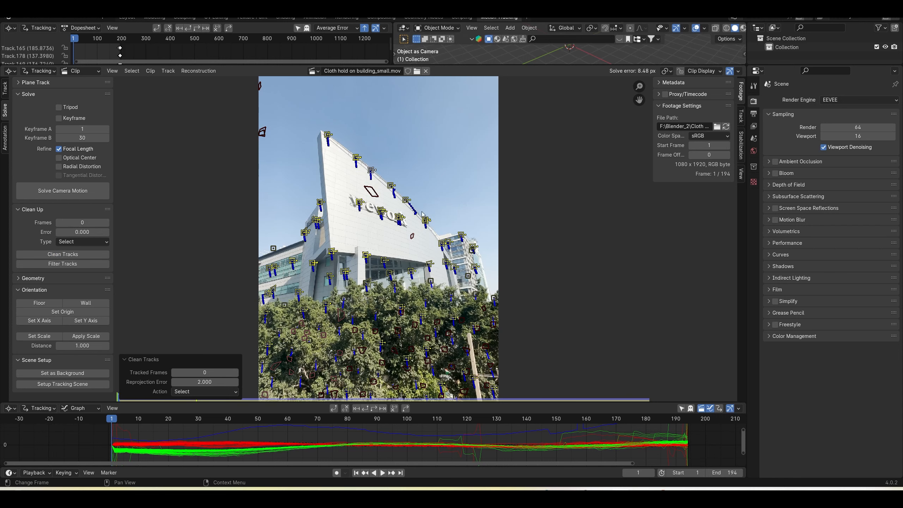
Try a Clean Tracks reprojection error of 5, settle on 6, and delete the tracks it selects
click(173, 382)
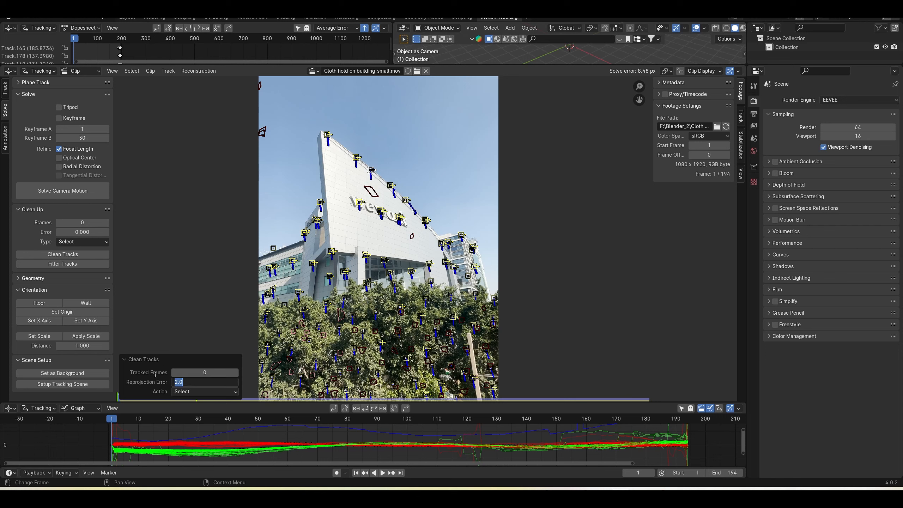
text(5)
key(Return)
click(179, 382)
text(6)
key(Return)
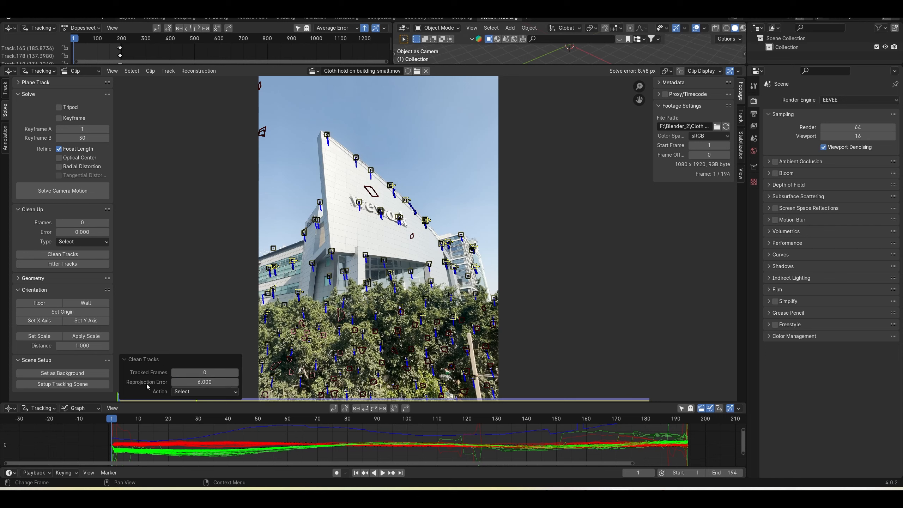
key(x)
click(457, 226)
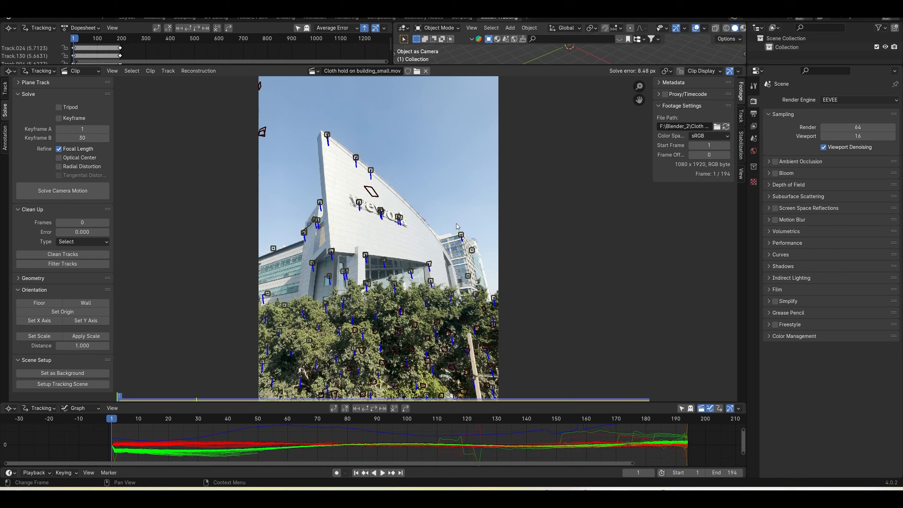
Solve the camera motion again without focal length refinement and enlarge the track curve graph
click(66, 195)
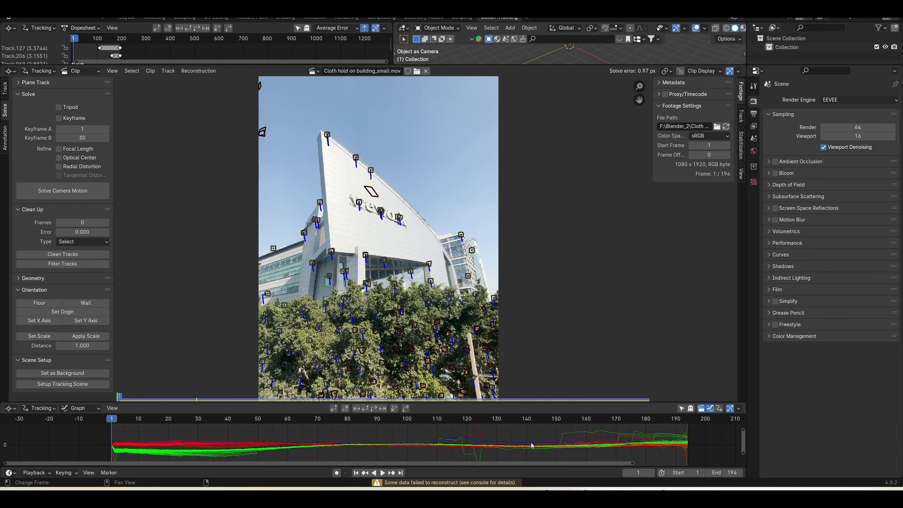
drag(509, 401, 509, 377)
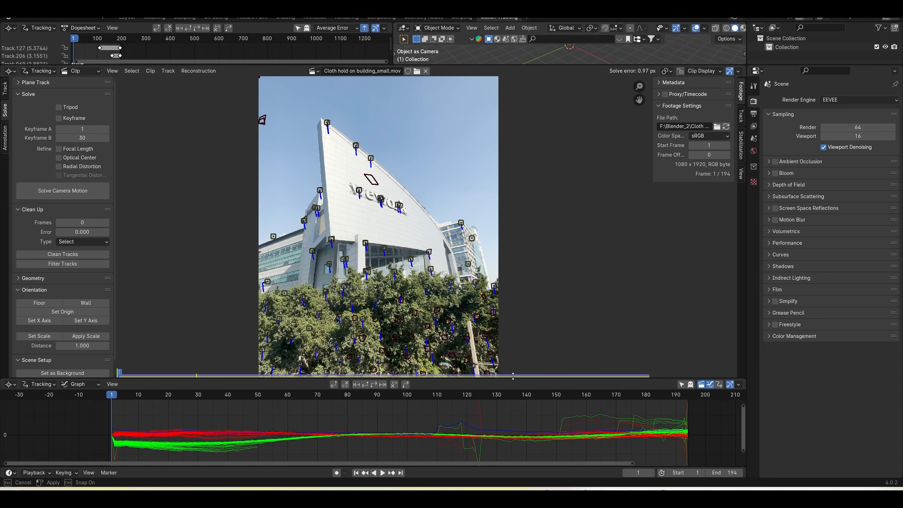
Delete the track whose curves spike around frame 120, checking its marker on the footage
click(483, 408)
click(470, 408)
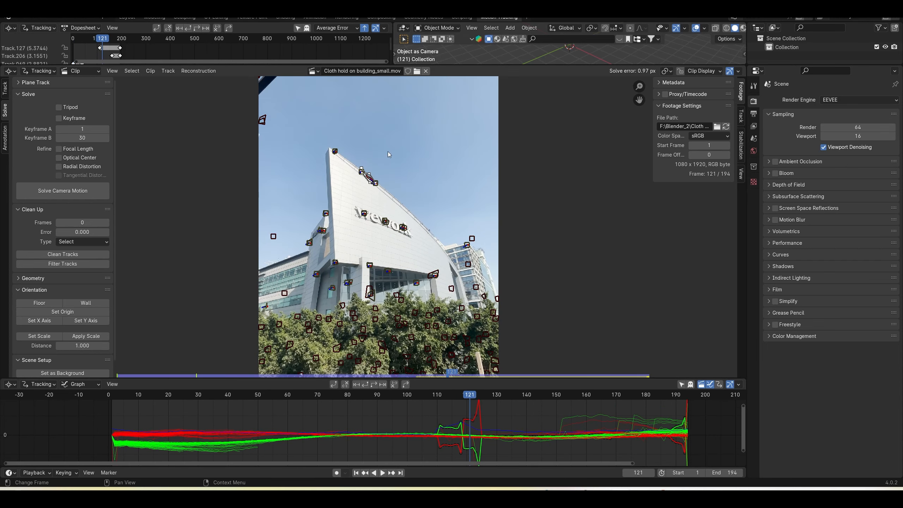
scroll(388, 151, up, 5)
mouse_move(470, 399)
mouse_down()
mouse_move(420, 400)
mouse_move(475, 399)
mouse_move(464, 400)
mouse_up()
key(x)
click(490, 420)
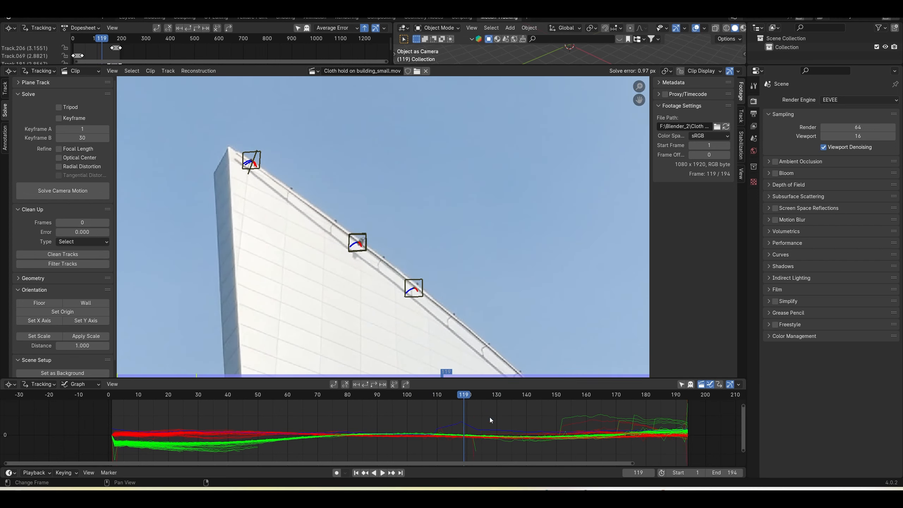
Delete the remaining stray track dipping just after frame 120 and solve the camera motion again
click(485, 439)
key(x)
click(491, 432)
click(58, 196)
scroll(510, 198, down, 5)
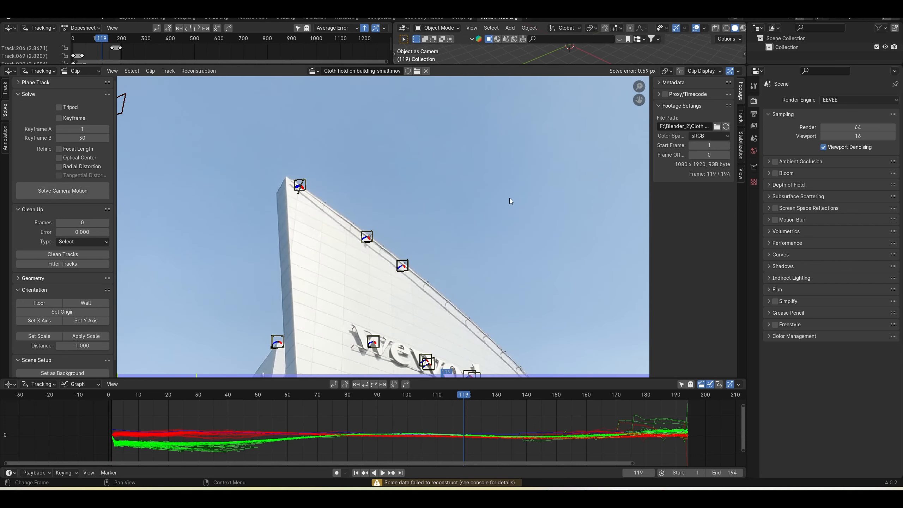
Examine the stray track curves after frame 170 and scrub through the footage to compare them
click(653, 420)
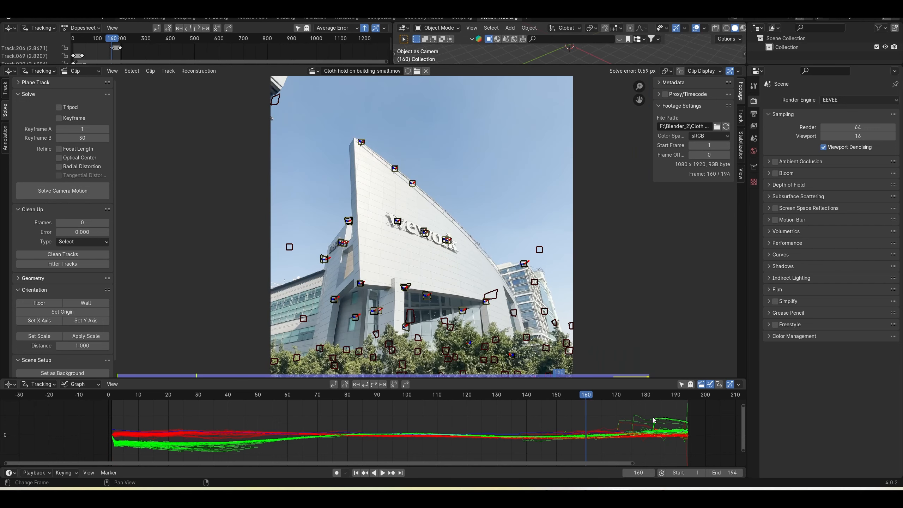
click(639, 421)
scroll(545, 290, down, 3)
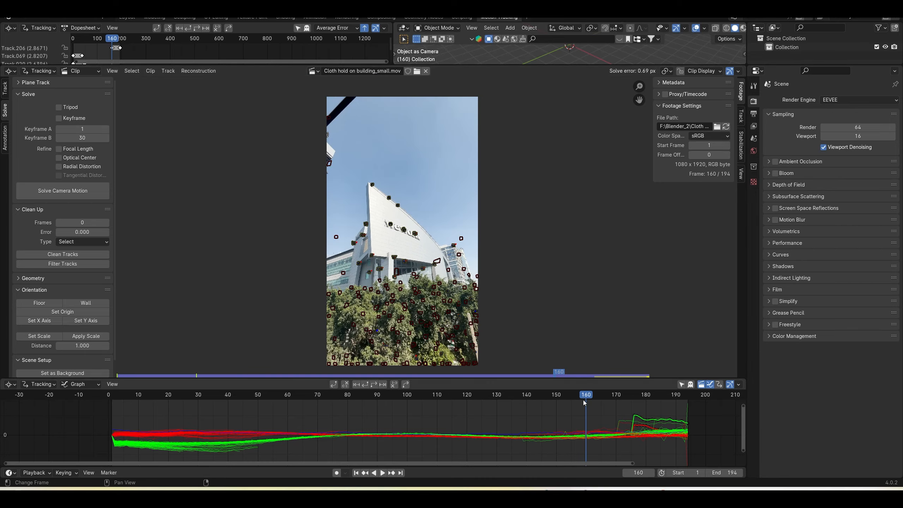
drag(583, 400, 645, 421)
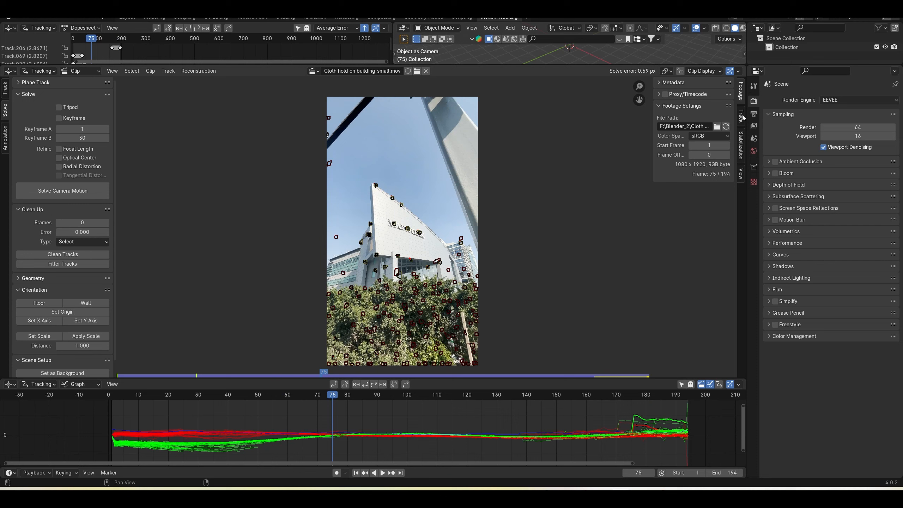
Show the clip's camera and lens settings to check the sensor width and focal length
click(737, 121)
click(671, 252)
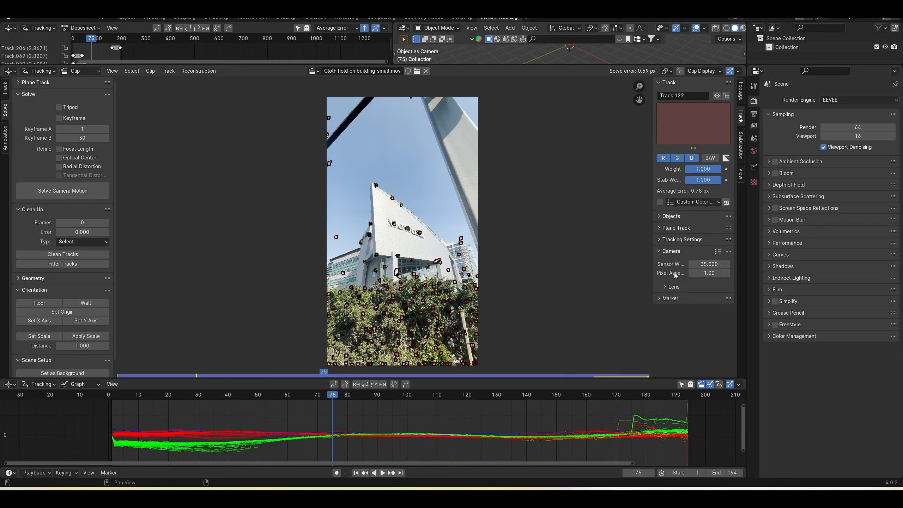
click(670, 288)
drag(652, 295, 623, 297)
scroll(404, 248, up, 3)
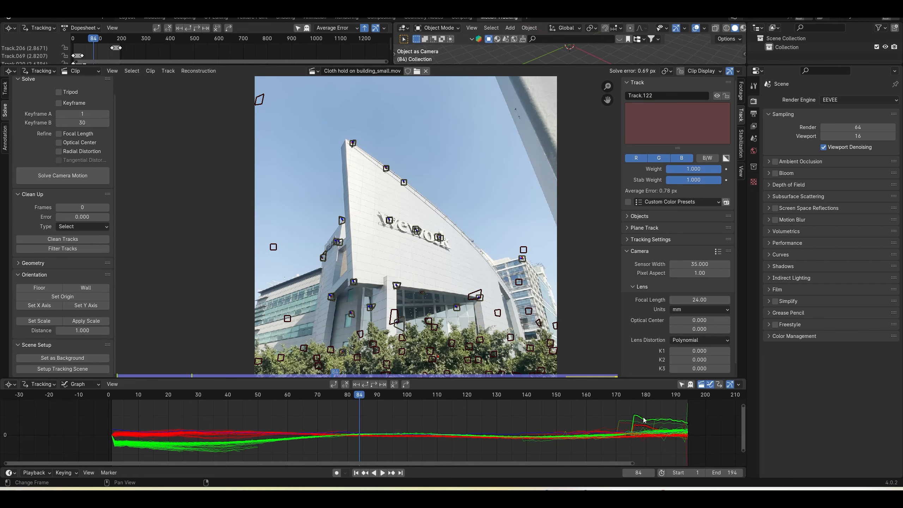
Delete the stray tracks whose curves jump away from the others between frames 170 and 194
click(644, 420)
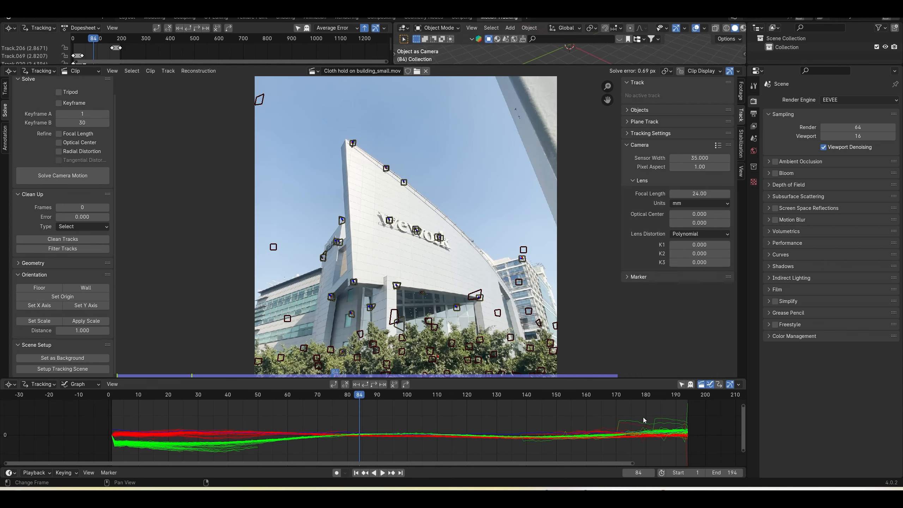
click(638, 419)
key(x)
click(637, 419)
click(661, 420)
key(x)
click(661, 420)
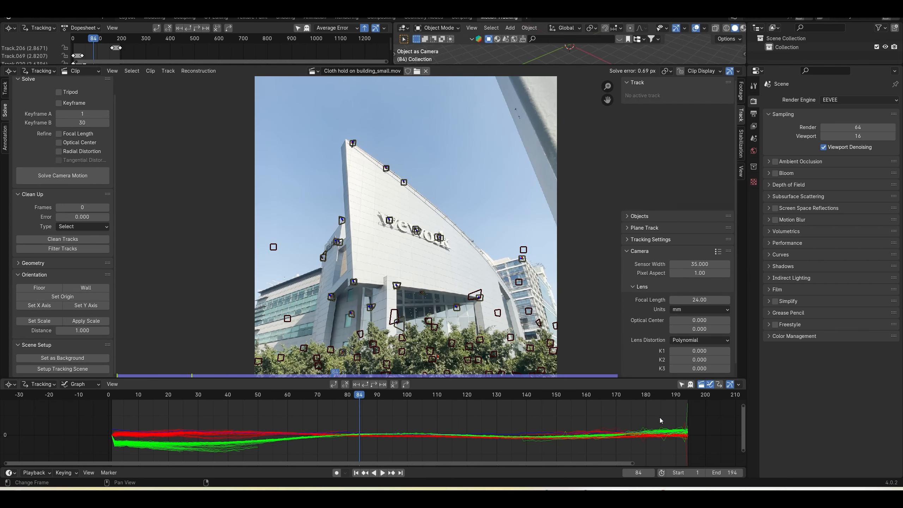
Solve the camera motion again with the cleaned tracks and scrub the clip to frame 112
click(62, 175)
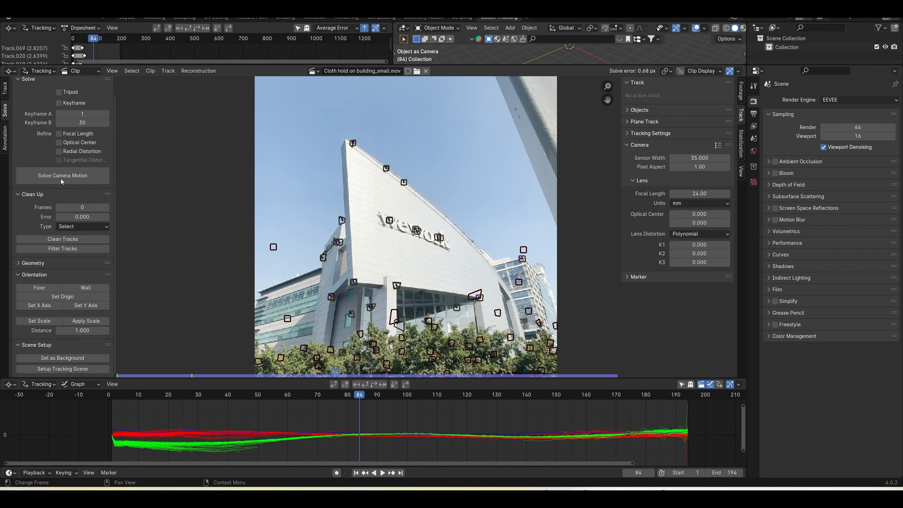
drag(329, 406, 443, 406)
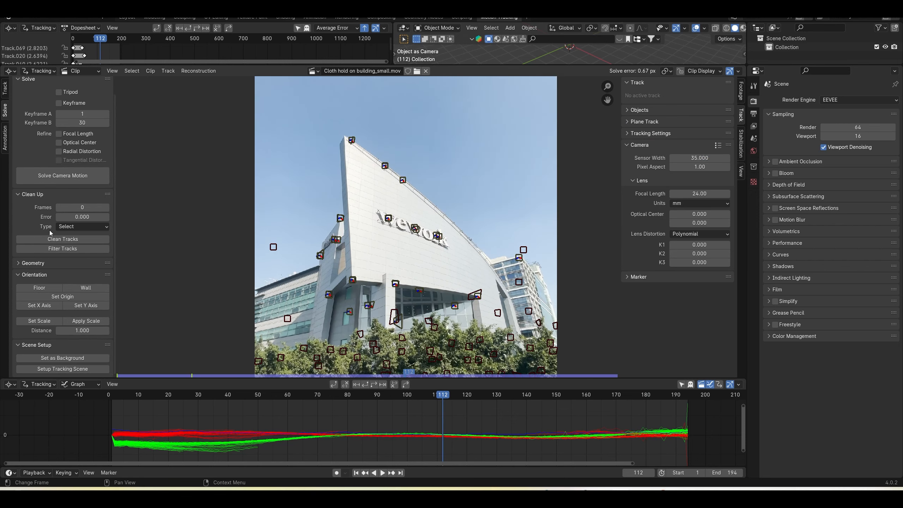
Set up the tracking scene and view it through the camera in the Layout workspace at frame 1
click(57, 370)
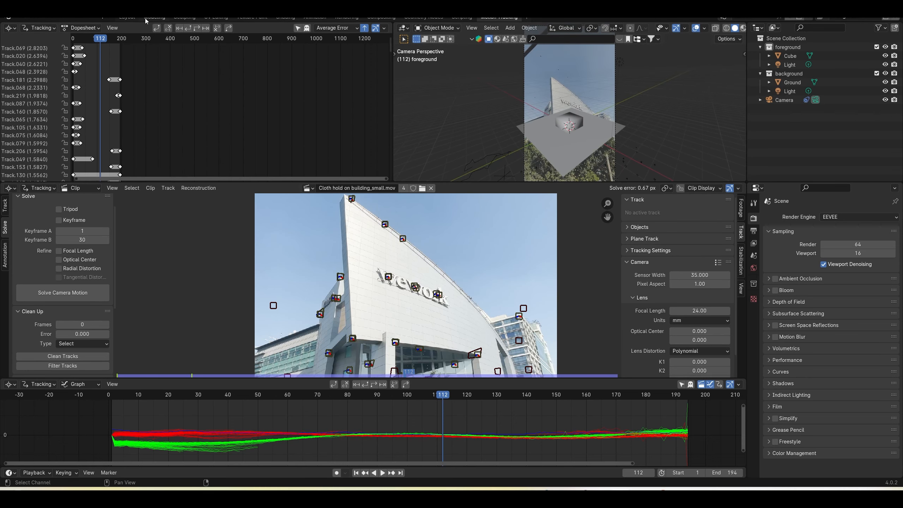
click(127, 17)
click(736, 118)
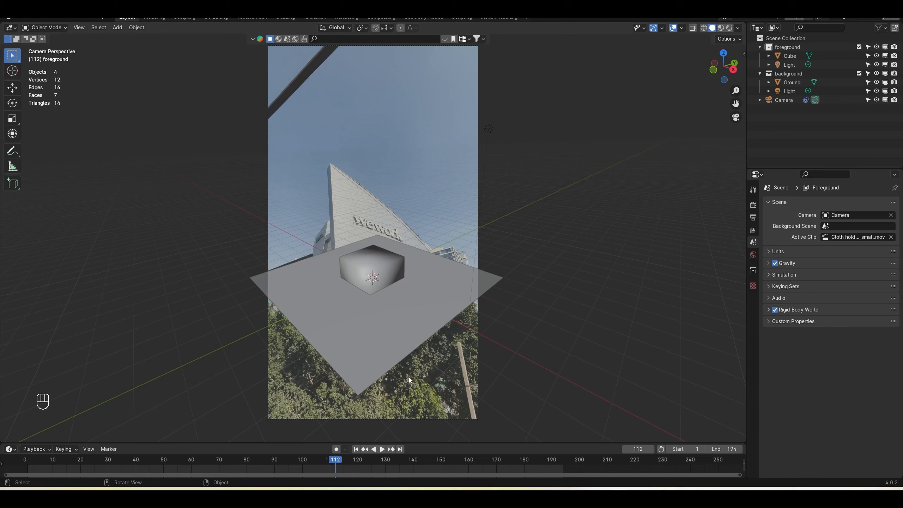
click(356, 450)
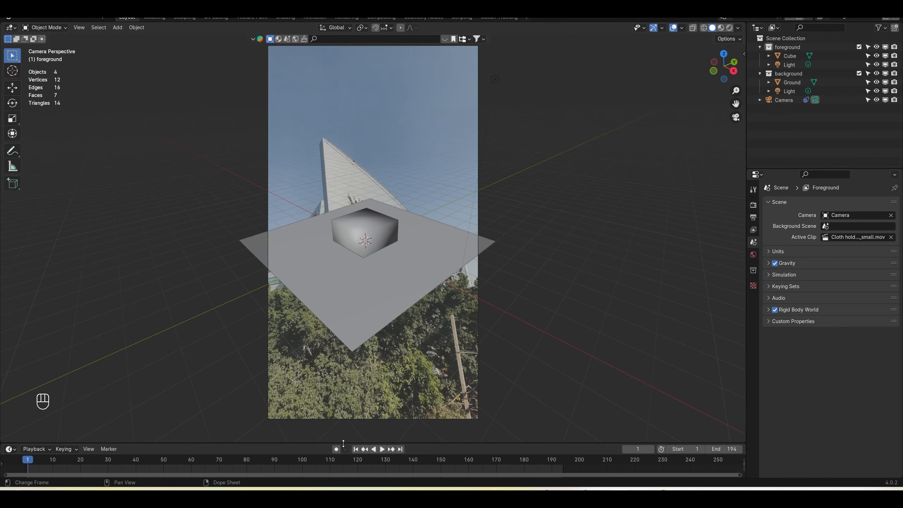
Enlarge the timeline, play the animation through the camera to check how the cube and ground plane stick, and return to frame 1
drag(343, 443, 345, 373)
click(383, 378)
middle_drag(375, 433, 475, 434)
scroll(463, 304, down, 2)
scroll(463, 304, up, 2)
scroll(463, 303, down, 1)
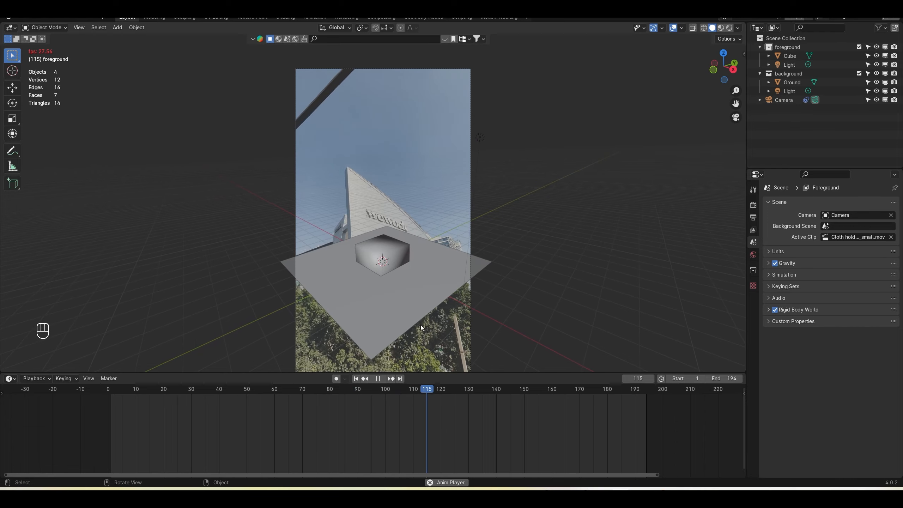
drag(394, 393, 289, 401)
key(Escape)
Set the tracked camera's focal length to 13.5 mm in its lens settings
click(776, 100)
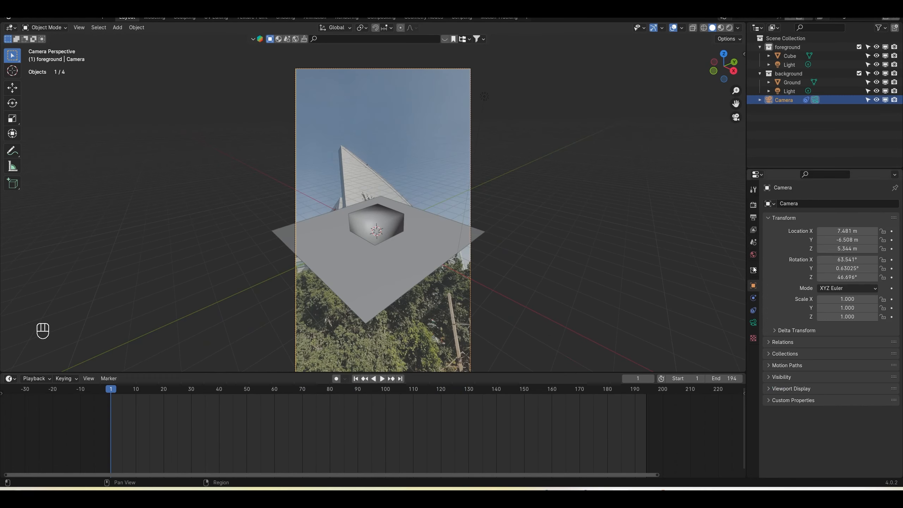
click(754, 323)
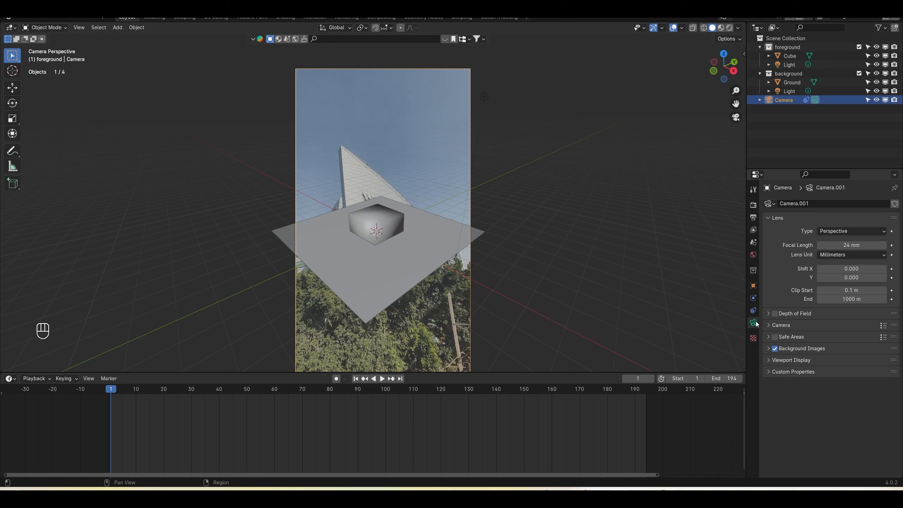
click(861, 244)
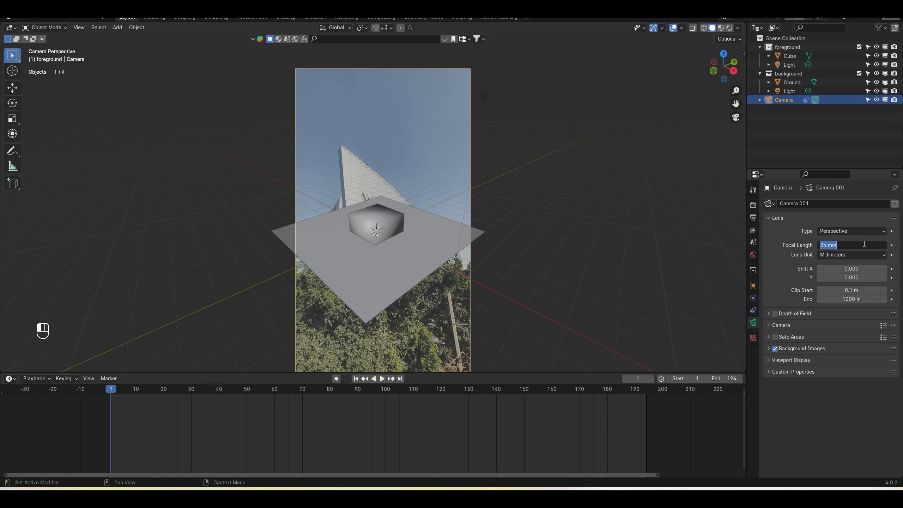
click(864, 244)
key(Return)
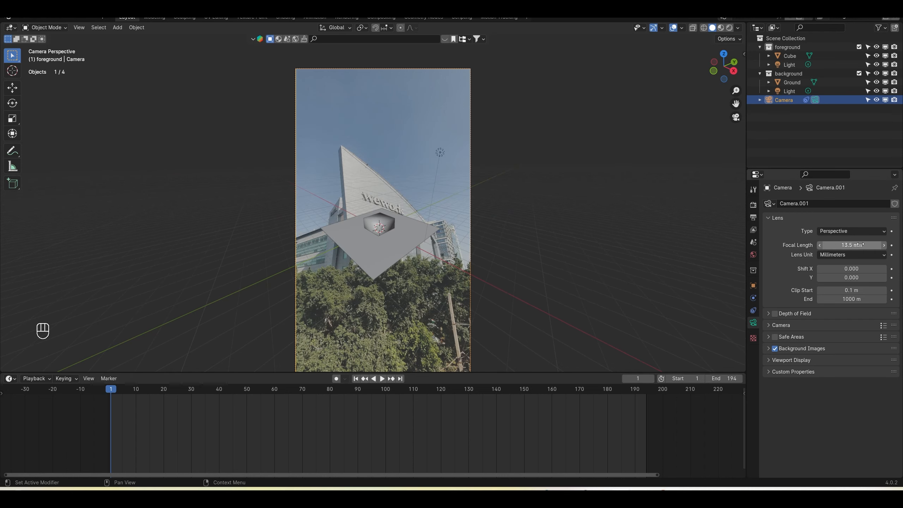
Play the animation again to check the match with the new focal length, and scrub to frame 86
click(382, 379)
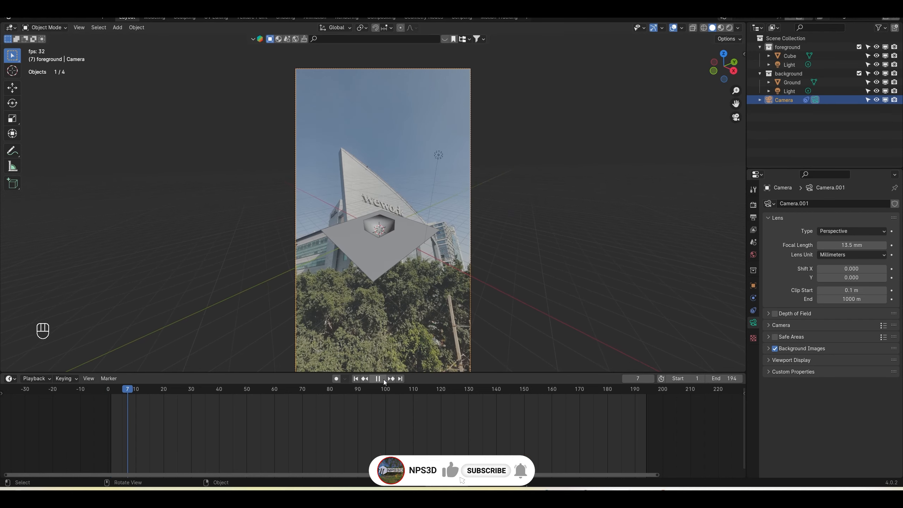
scroll(431, 249, up, 1)
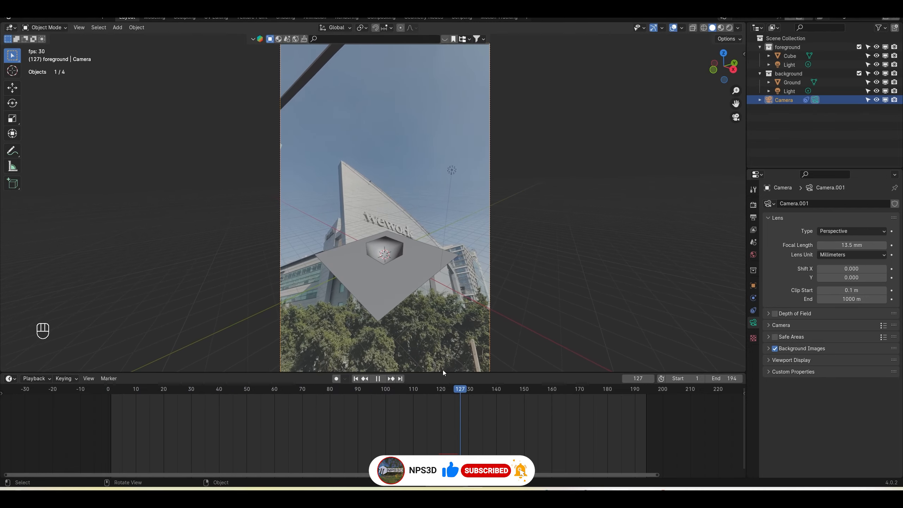
drag(456, 395, 347, 394)
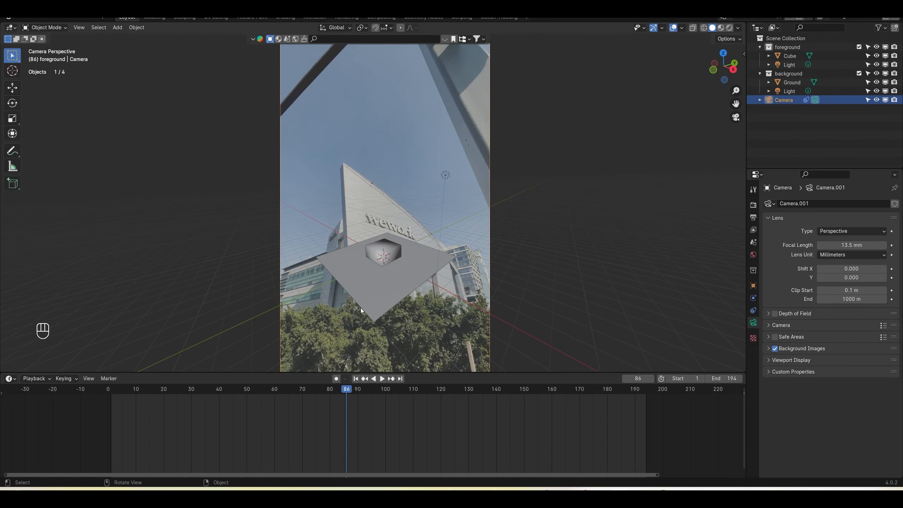
In the Motion Tracking workspace, set the scene origin to the track below the building's lower front corner at frame 95
click(505, 18)
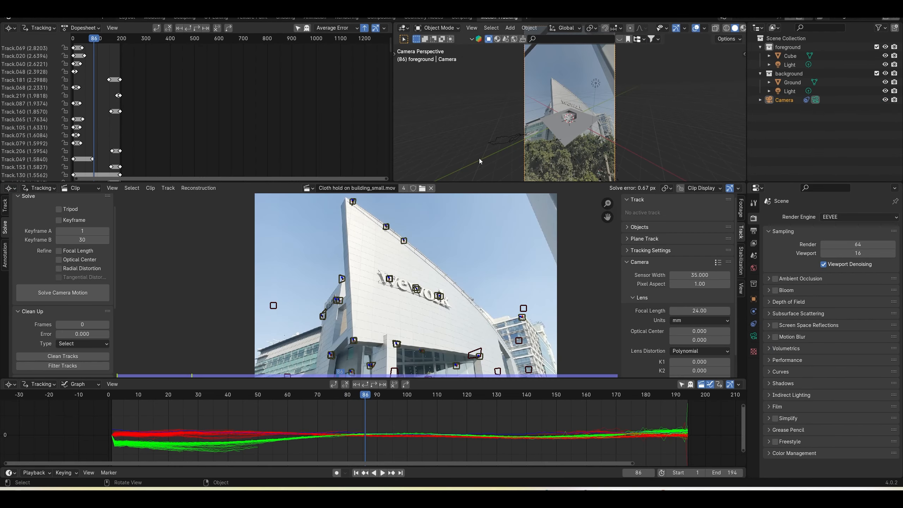
drag(479, 182, 478, 140)
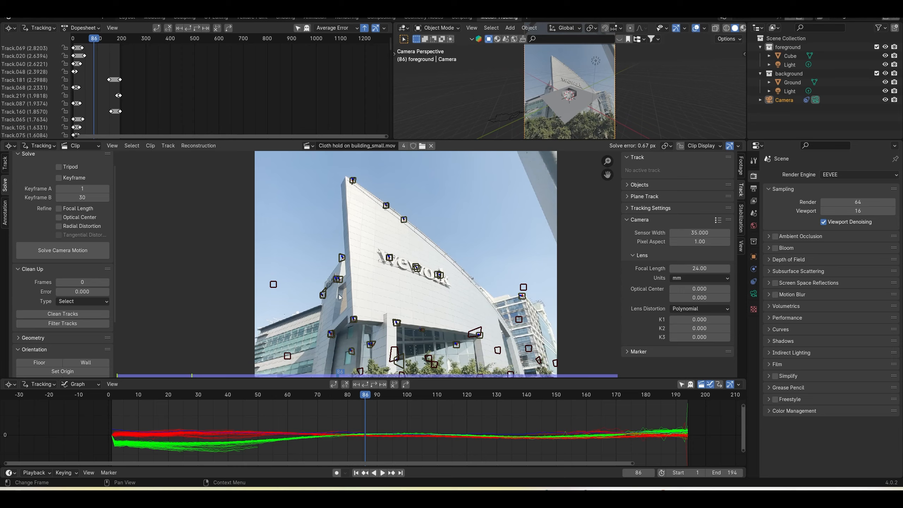
drag(363, 400, 301, 422)
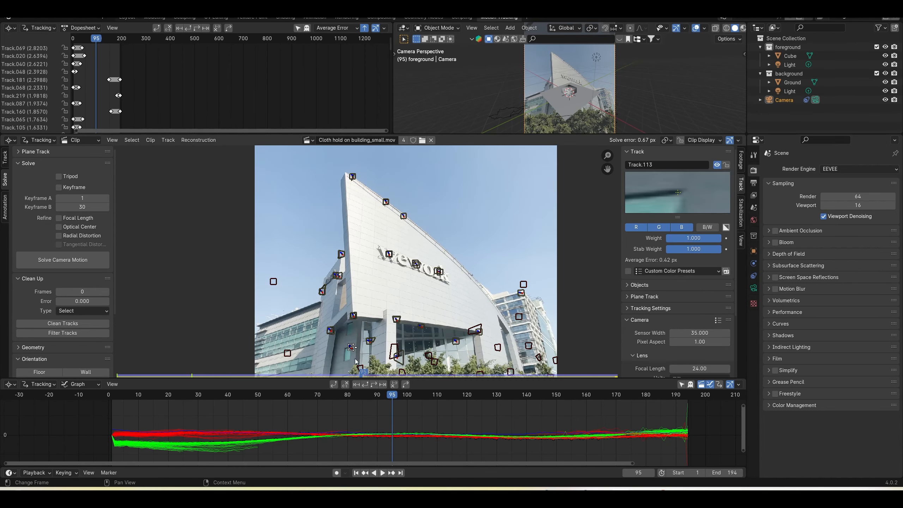
scroll(56, 355, down, 6)
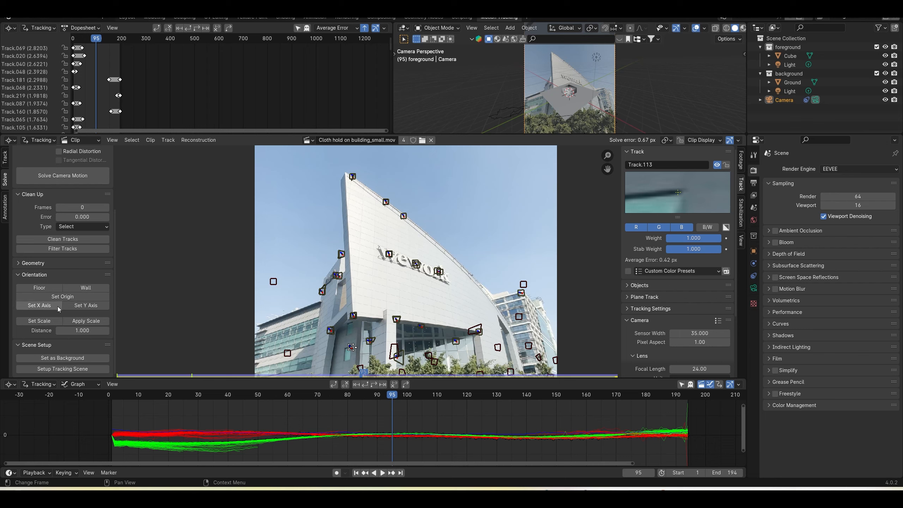
click(65, 299)
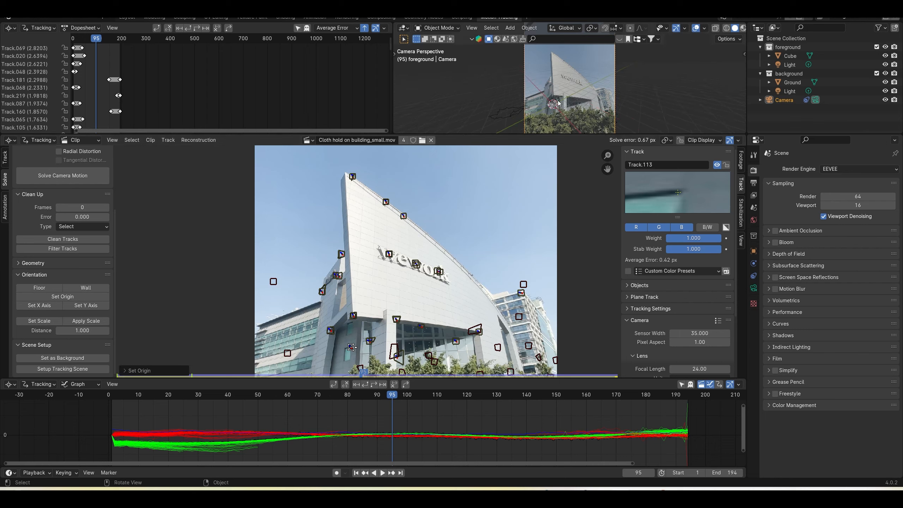
Scrub the clip to frame 141, return to the Layout workspace and check the cube's new placement up to frame 150
drag(395, 417, 529, 415)
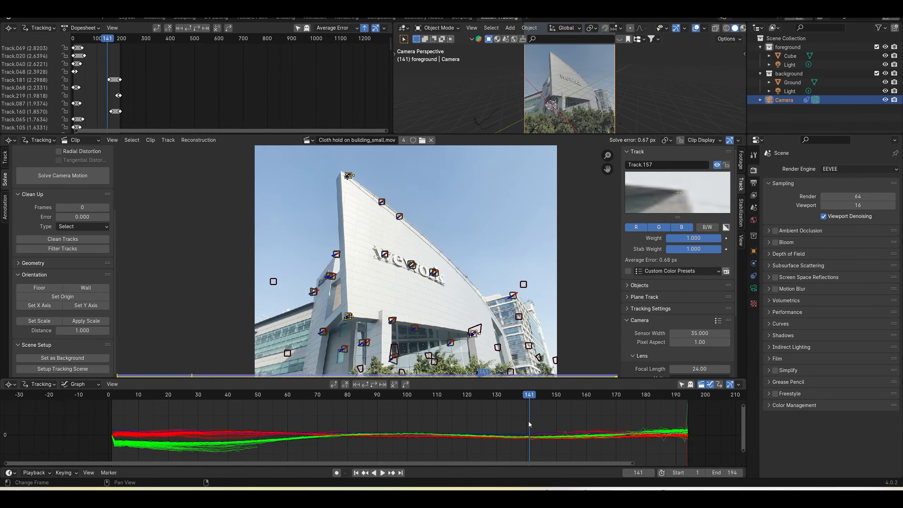
click(127, 19)
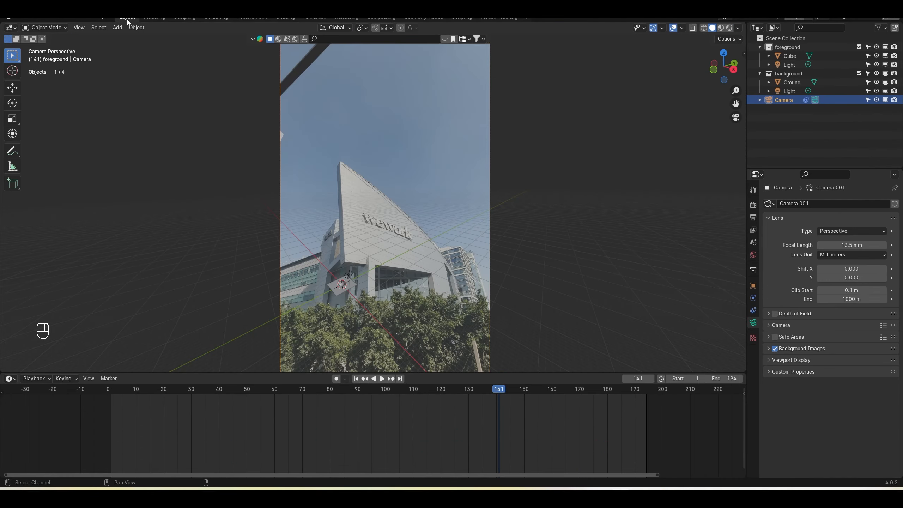
drag(150, 409, 524, 395)
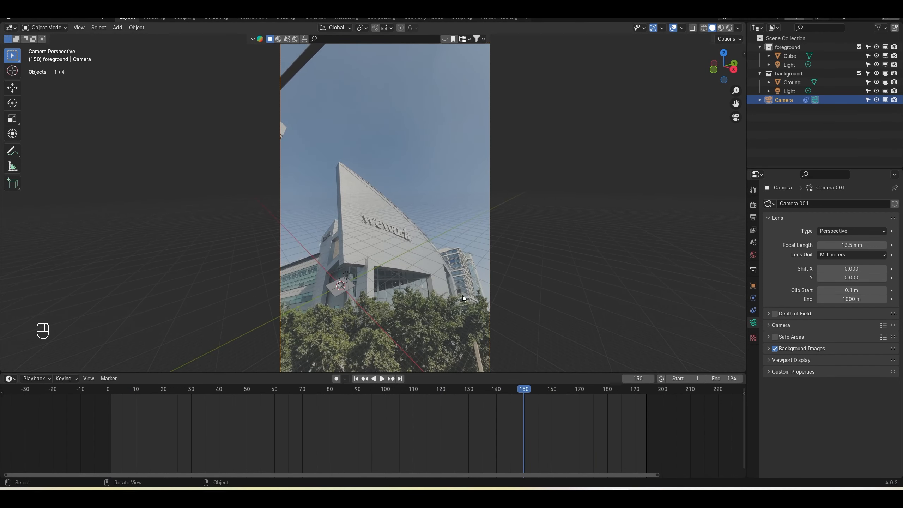
Switch to the Background view layer and remove it from the scene
click(800, 18)
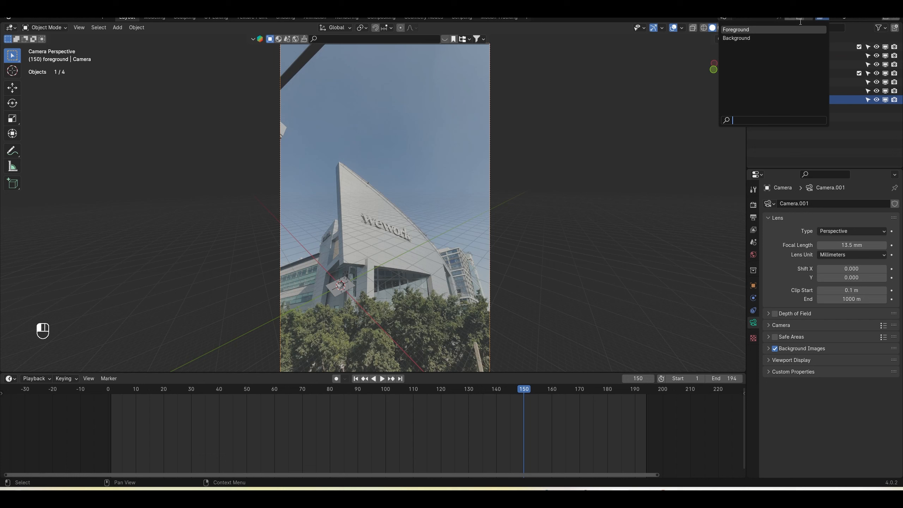
click(801, 30)
click(821, 18)
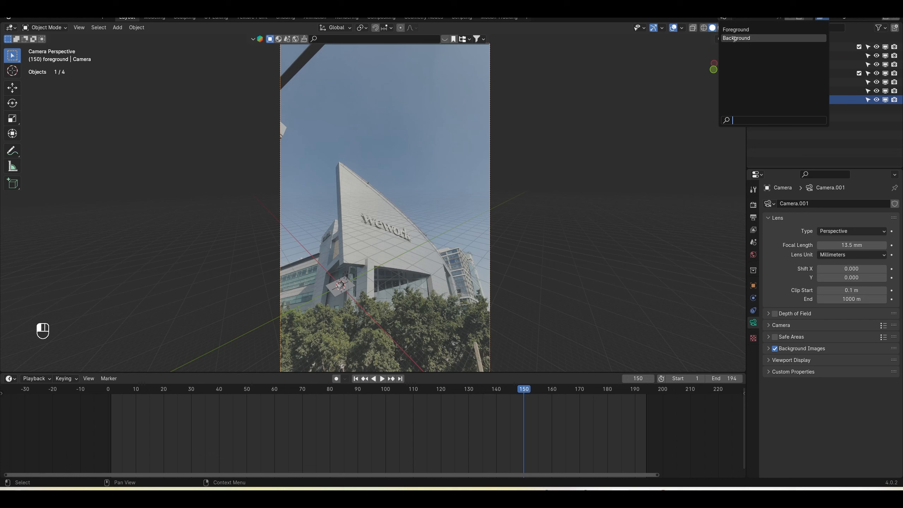
click(735, 38)
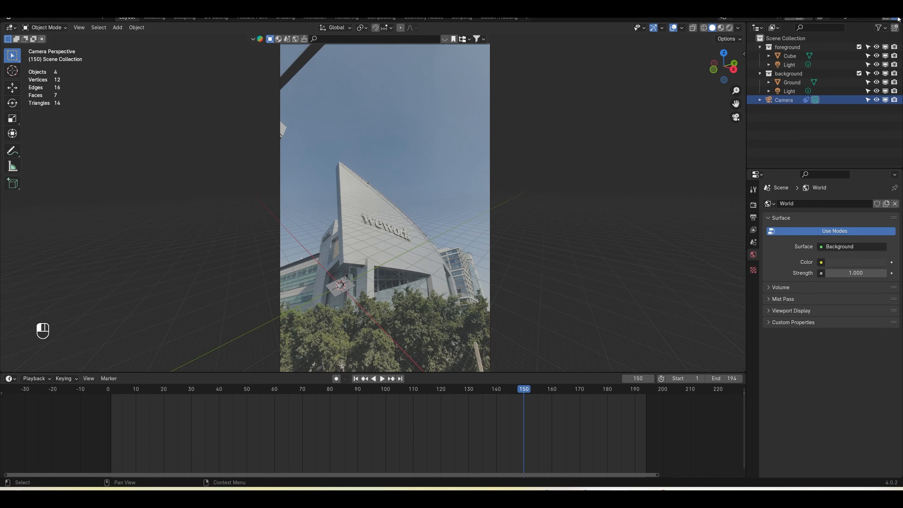
Delete the background collection together with its ground plane and light
click(781, 73)
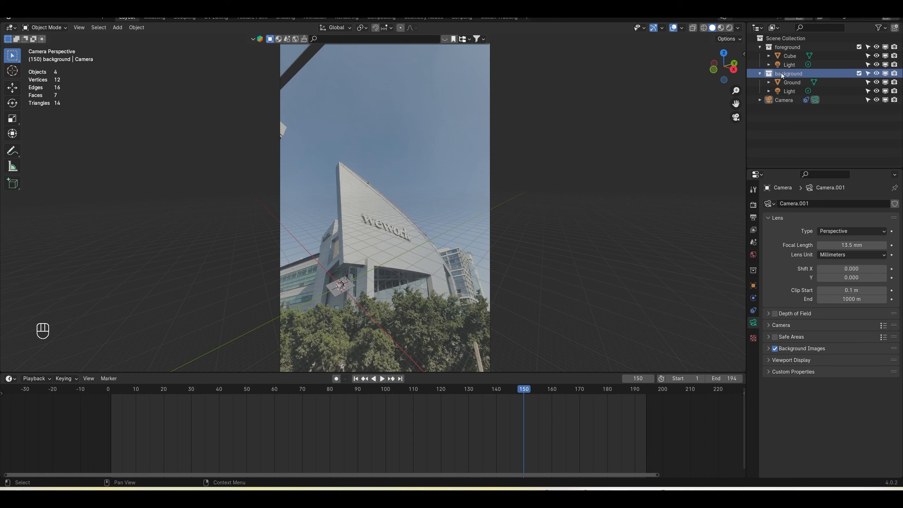
right_click(781, 73)
click(714, 131)
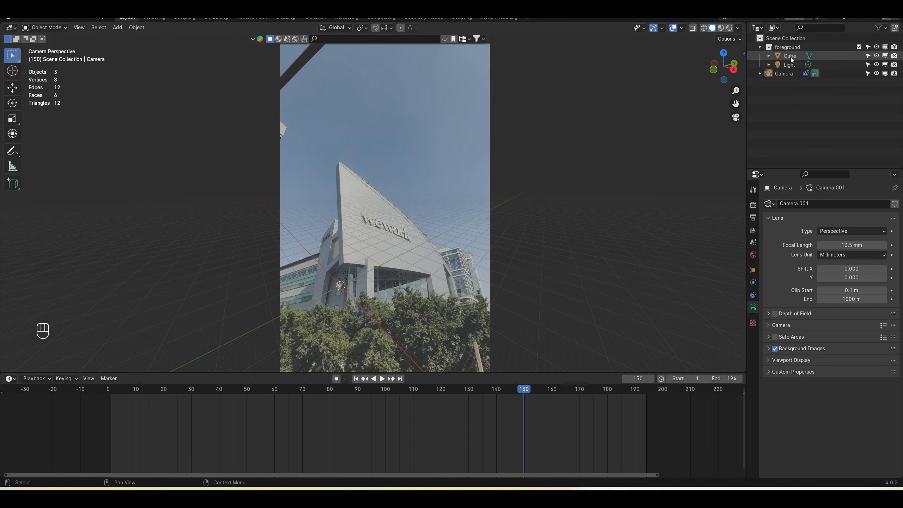
click(787, 74)
click(785, 107)
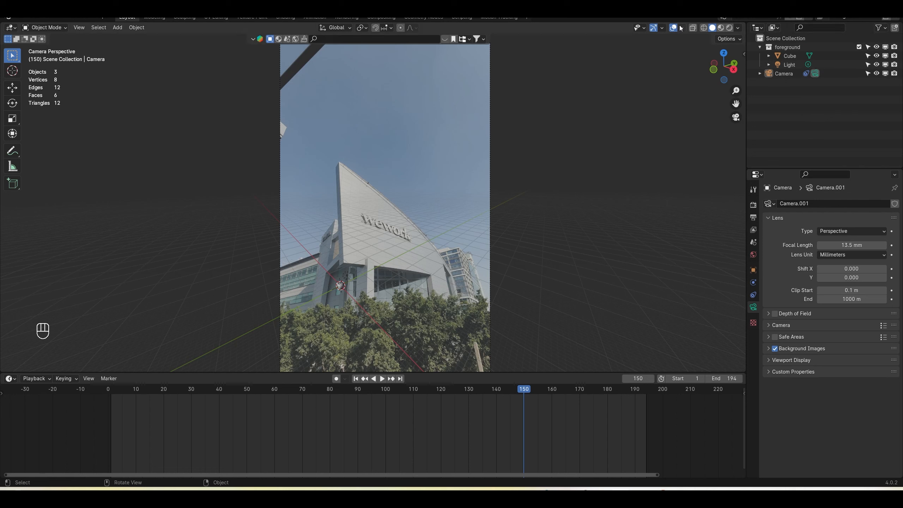
Enable the Motion Tracking overlay so the tracked points show in the viewport
click(682, 29)
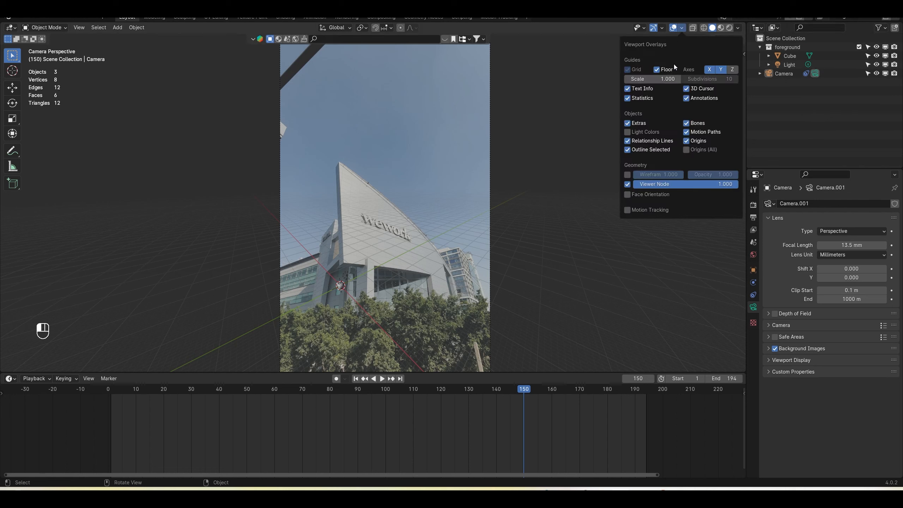
click(627, 210)
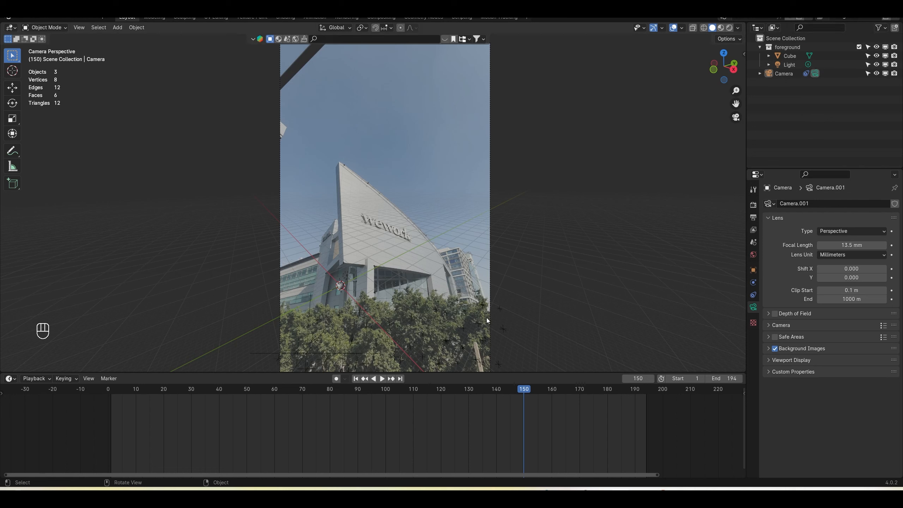
key(a)
shift+middle_drag(533, 322, 552, 237)
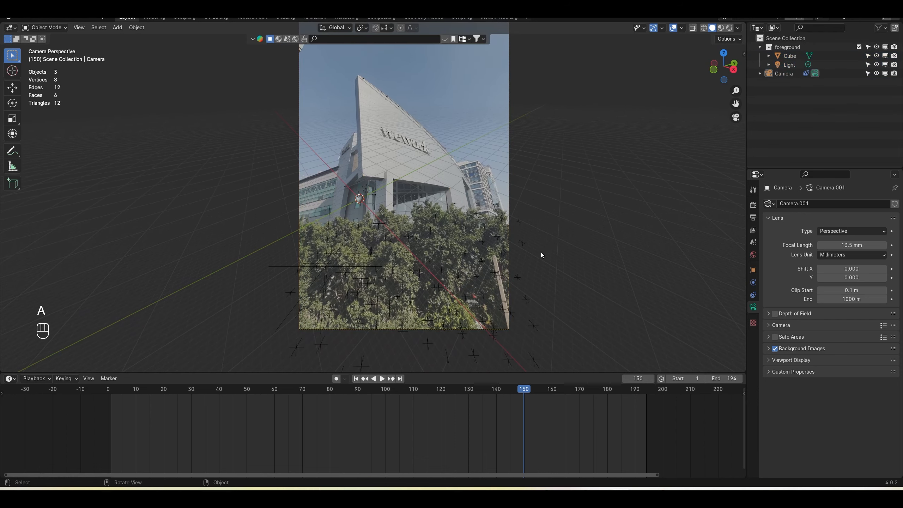
scroll(541, 254, up, 3)
Examine the tracked points and the camera from outside the camera view, and return to the camera view
click(631, 279)
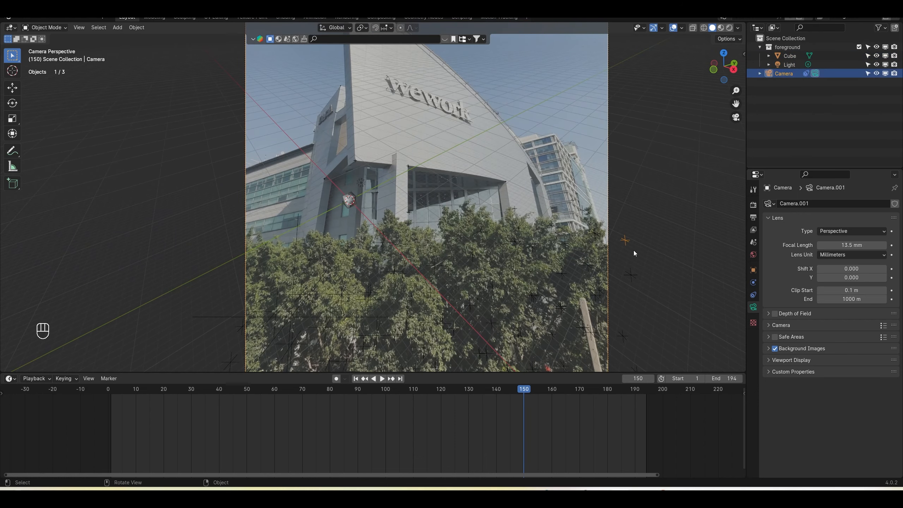
key(a)
click(673, 258)
middle_click(673, 258)
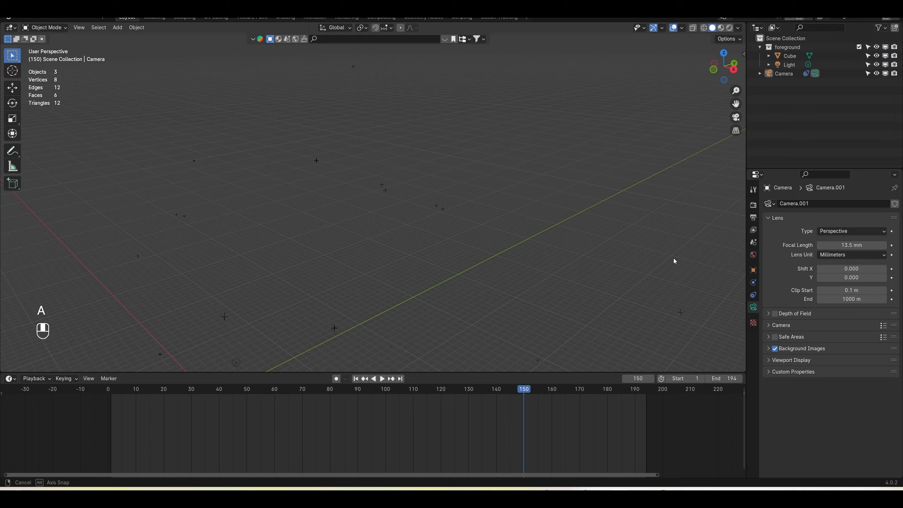
scroll(673, 258, down, 1)
middle_drag(674, 259, 508, 254)
click(498, 305)
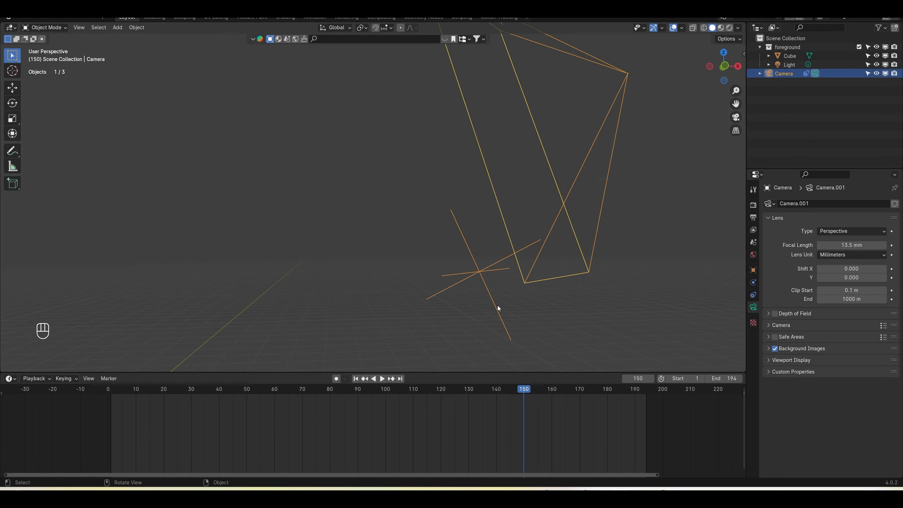
middle_drag(498, 305, 432, 261)
click(735, 117)
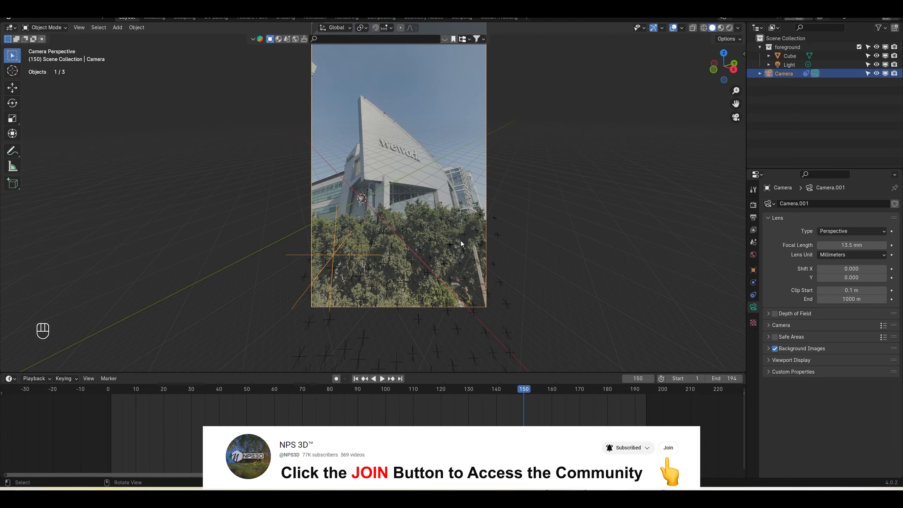
Split the viewport into a camera view and a free perspective view framing the camera and the whole tracked point cloud
shift+middle_drag(481, 235, 288, 281)
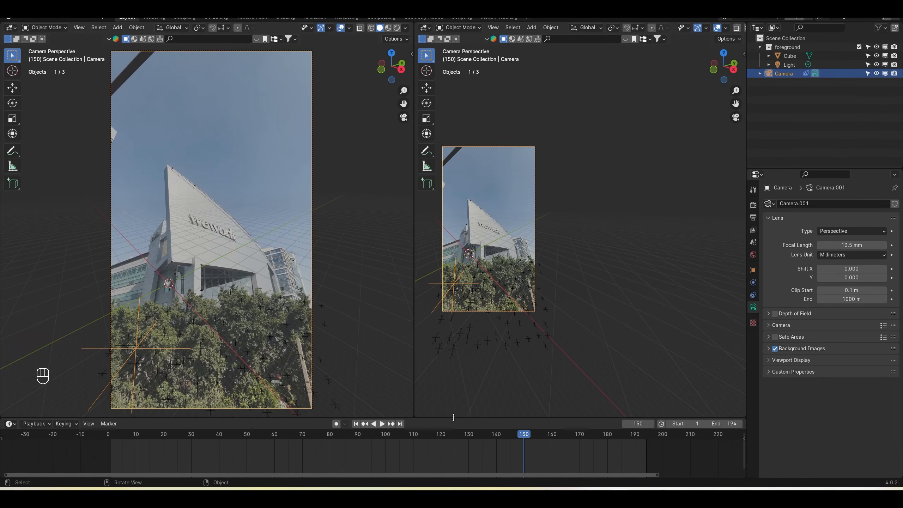
middle_drag(497, 320, 626, 290)
scroll(626, 292, down, 8)
shift+middle_drag(562, 295, 698, 204)
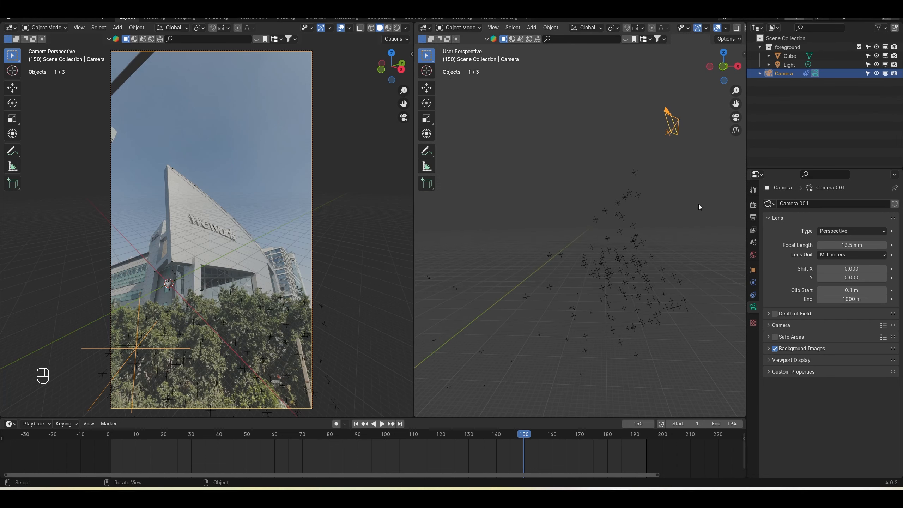
click(698, 204)
click(675, 136)
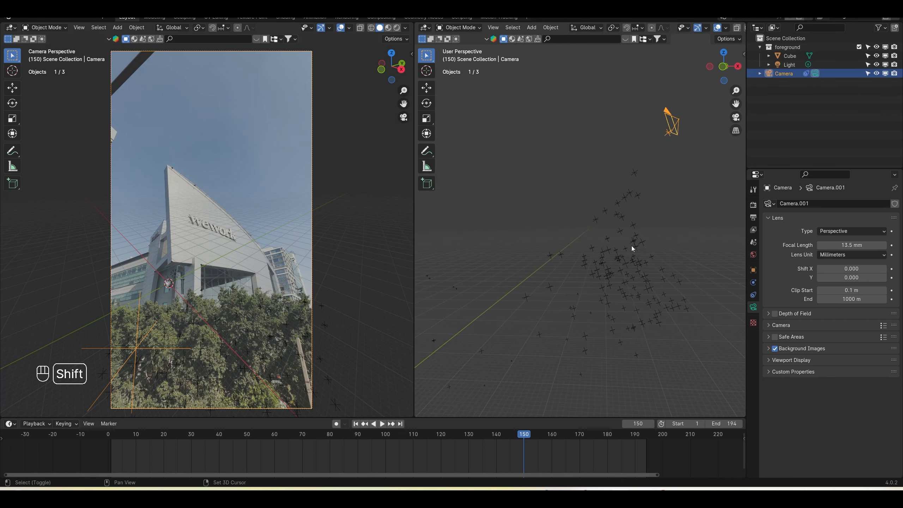
shift+middle_drag(632, 246, 601, 174)
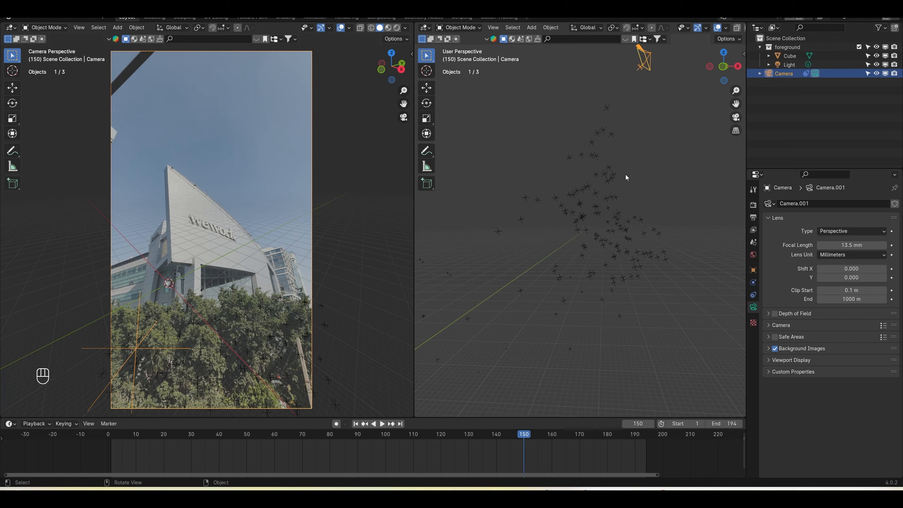
key(r)
key(x)
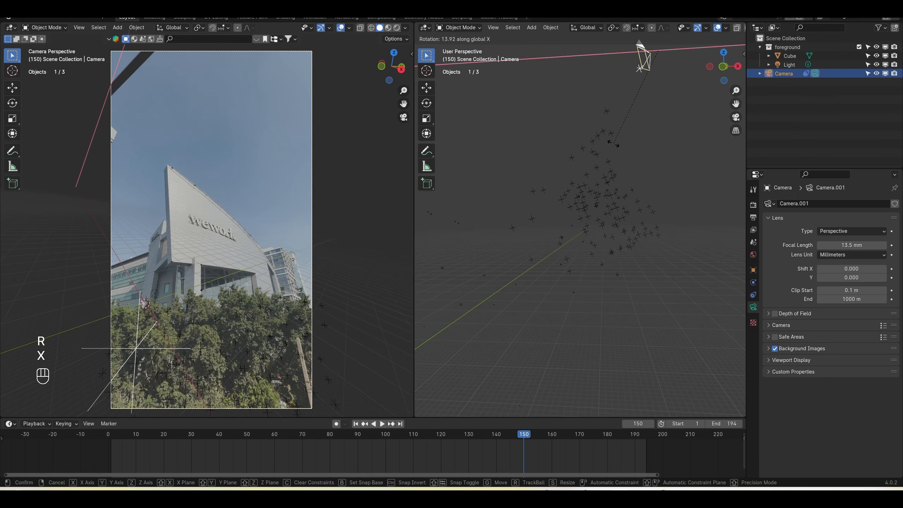
click(621, 141)
key(r)
key(y)
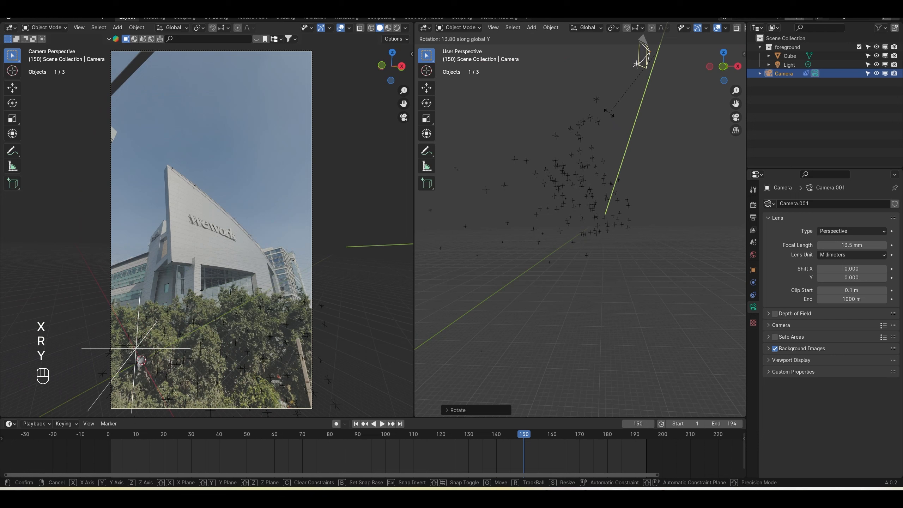
key(ctrl+z)
key(ctrl+z)
Rotate the camera with its tracked points alternately about the global X and Y axes to level the building against the grid
key(r)
key(x)
click(634, 113)
key(r)
key(y)
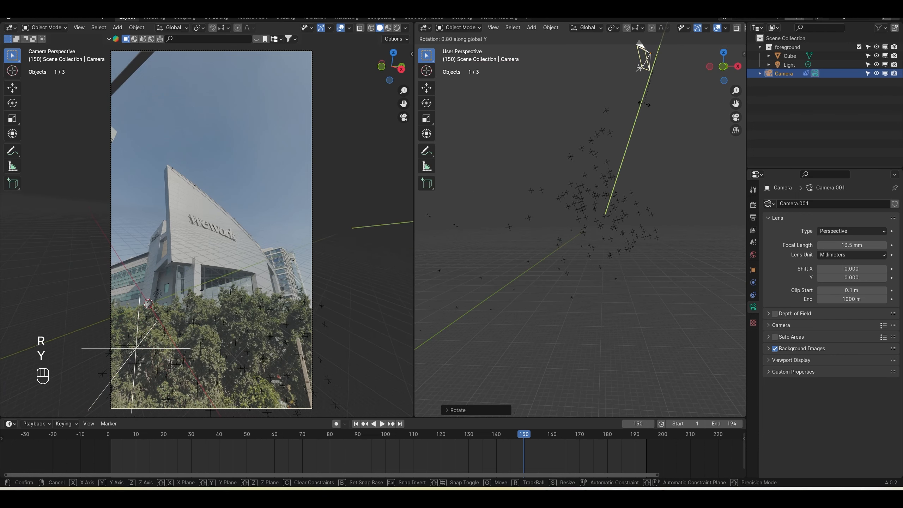
click(636, 105)
key(r)
key(x)
click(639, 96)
key(r)
key(y)
click(643, 105)
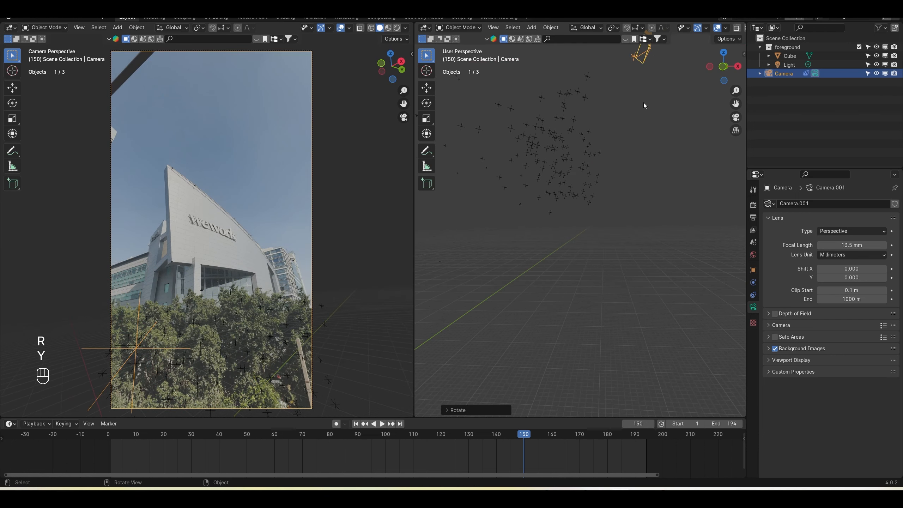
Move the tracked camera along the global X axis and refine its rotation about the global Y axis
key(g)
key(y)
key(x)
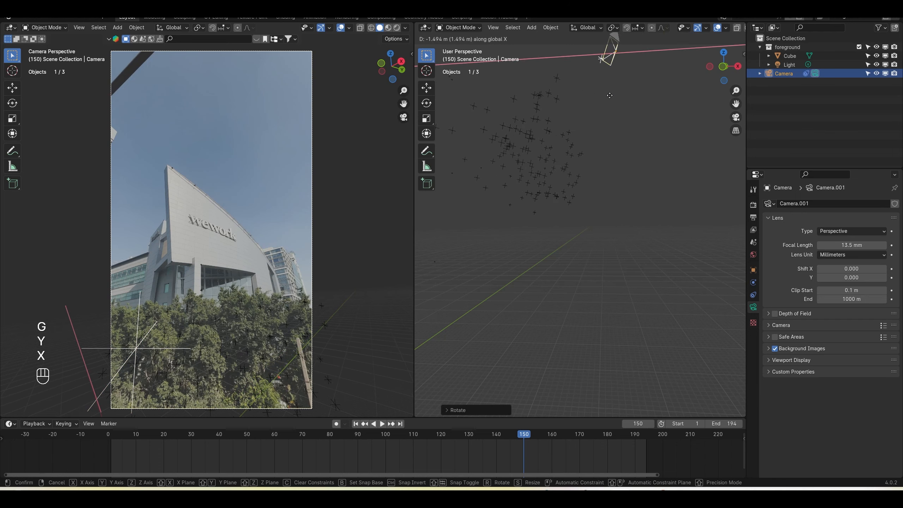
key(r)
key(y)
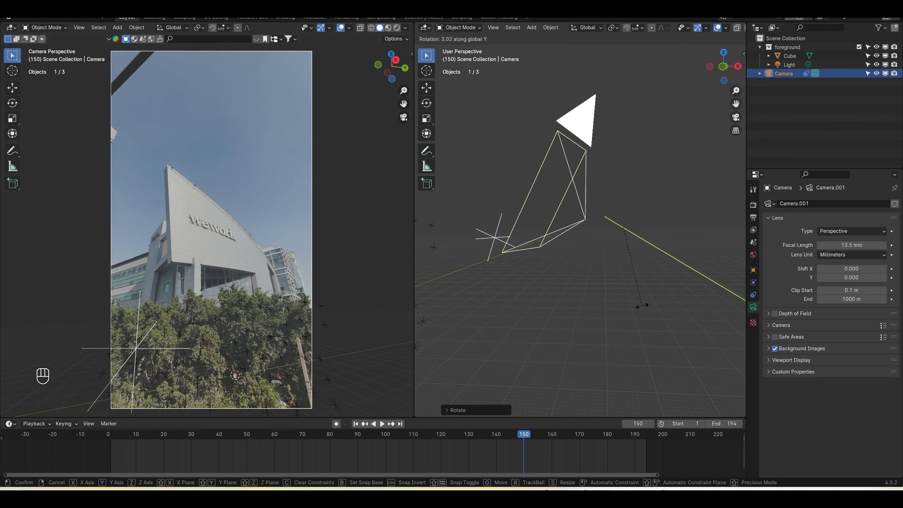
click(637, 305)
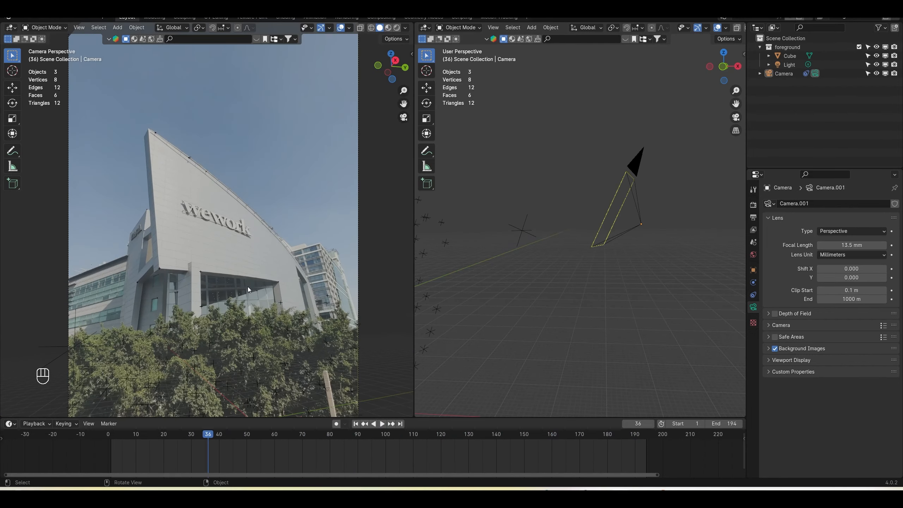
Snap the 3D cursor to the selected tracked points on the wework sign and add a plane there
scroll(208, 208, up, 5)
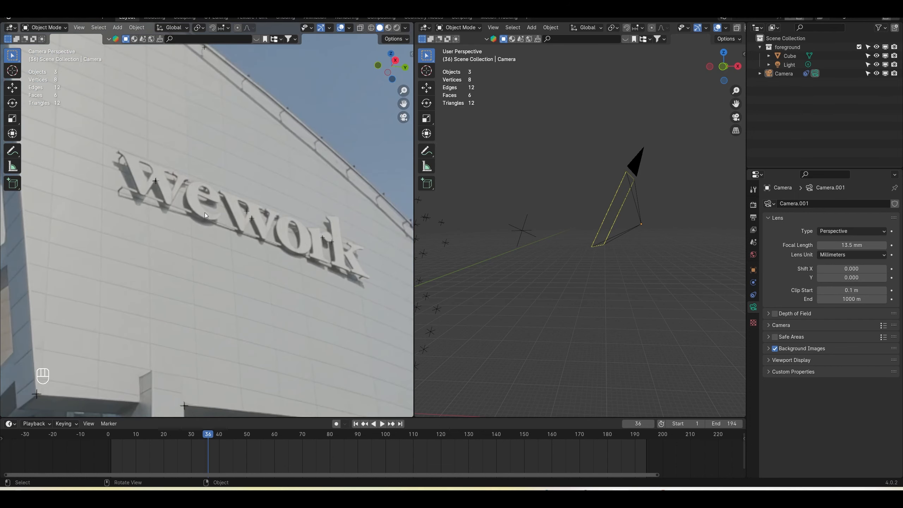
click(156, 180)
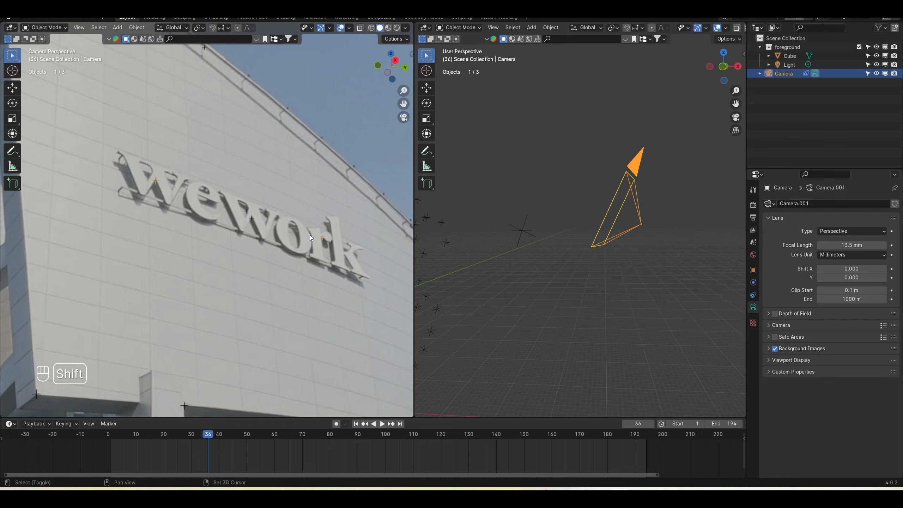
key(shift+s)
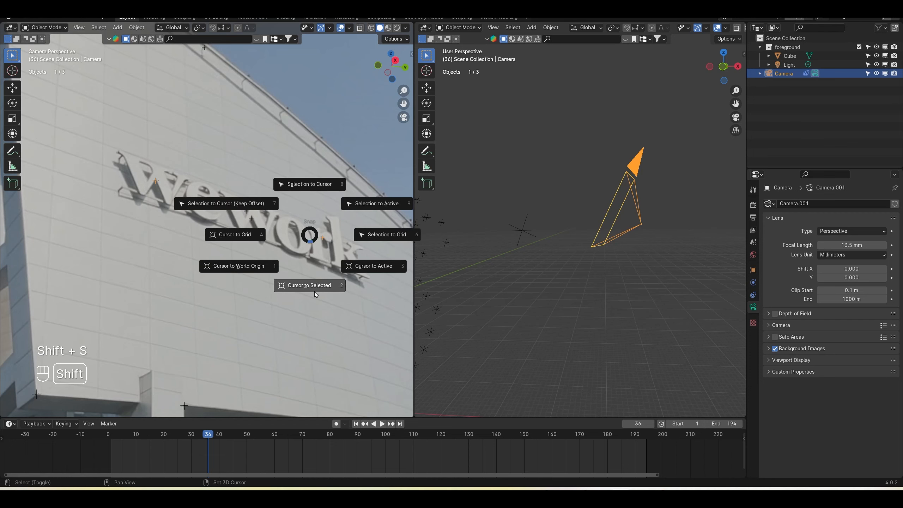
click(315, 290)
key(shift+a)
mouse_move(295, 244)
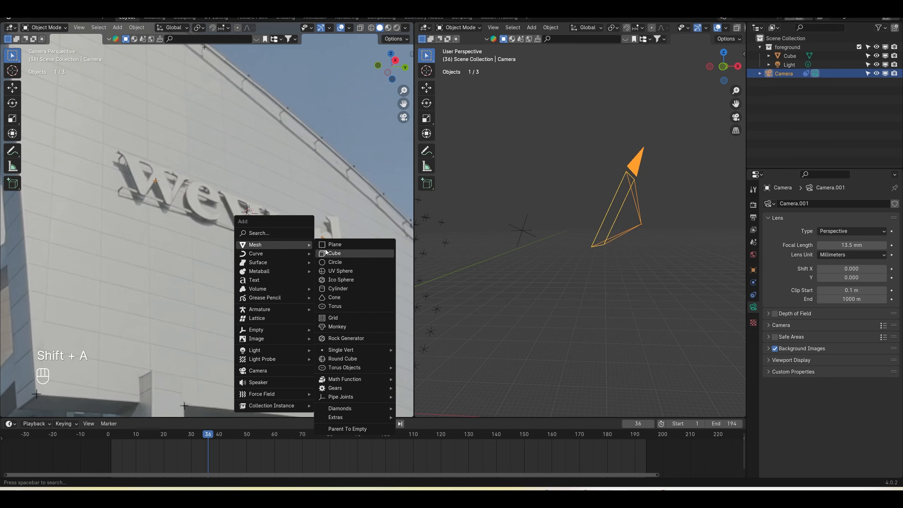
click(335, 244)
Rotate the plane 90° about the Y axis and scale it up to cover most of the sign
key(r)
key(x)
key(y)
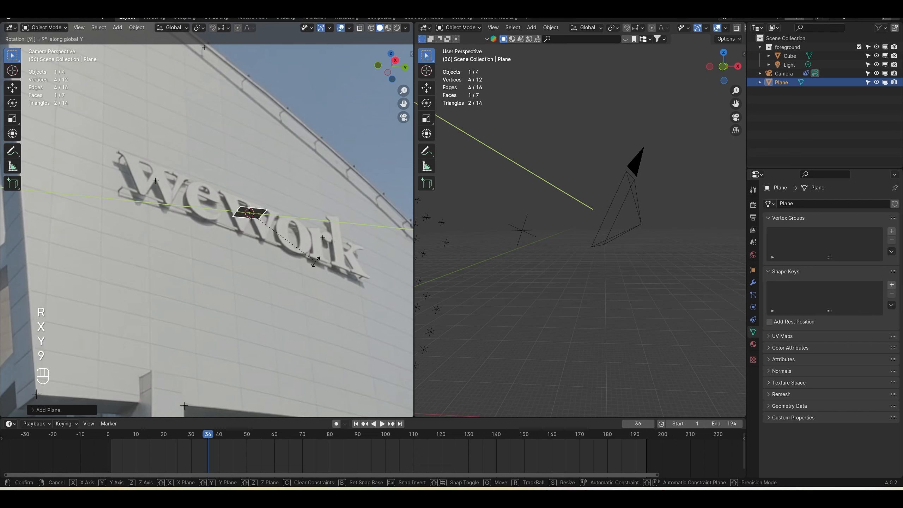
key(9)
key(0)
click(314, 262)
key(s)
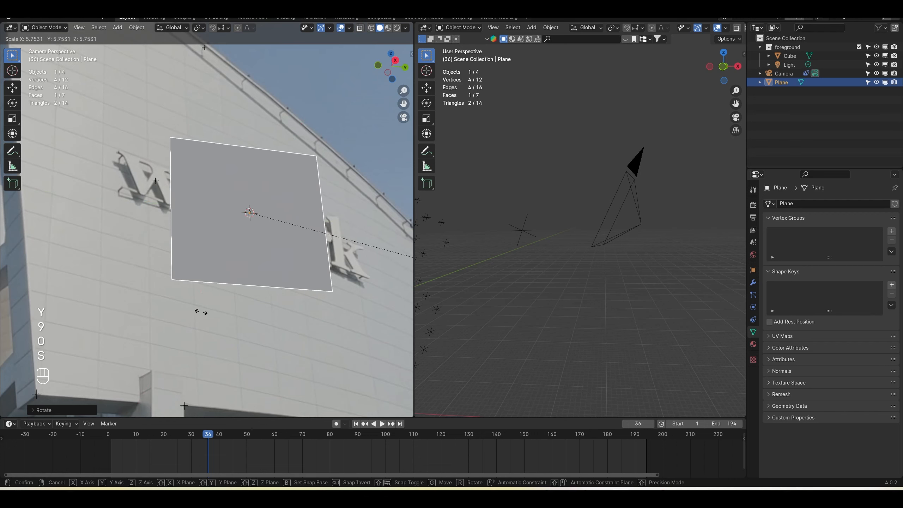
click(267, 320)
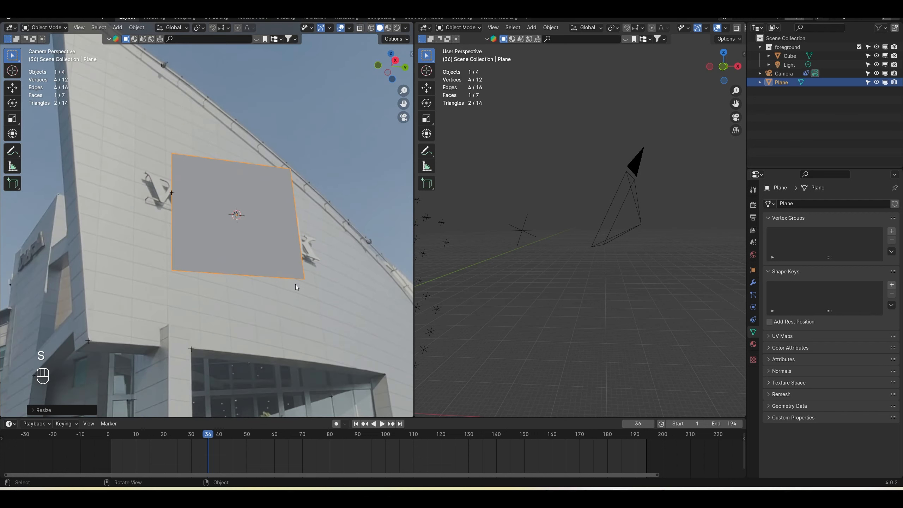
Slide the plane along the Y axis over the sign's first letters and try its rotation about Z
key(g)
key(y)
click(221, 284)
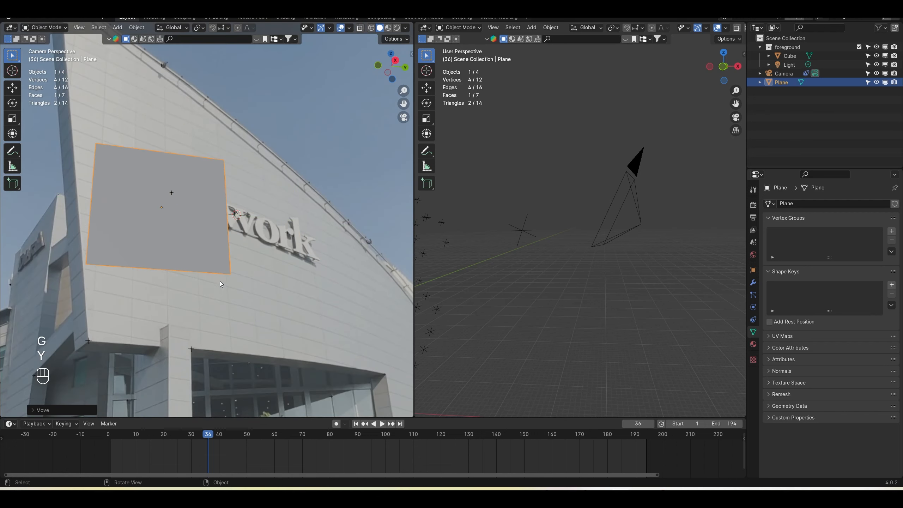
key(r)
key(z)
click(382, 424)
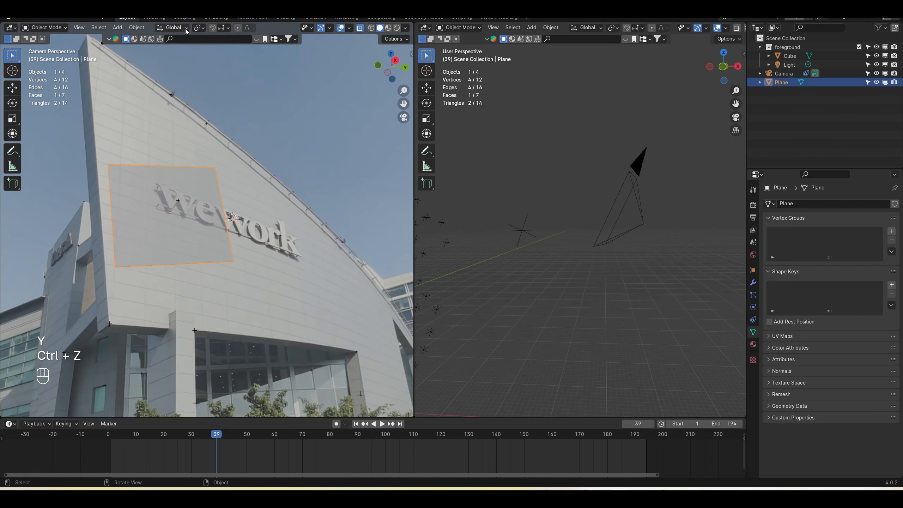
Switch the transform orientation to Local and stretch the plane along its local Y axis to span the sign
click(185, 28)
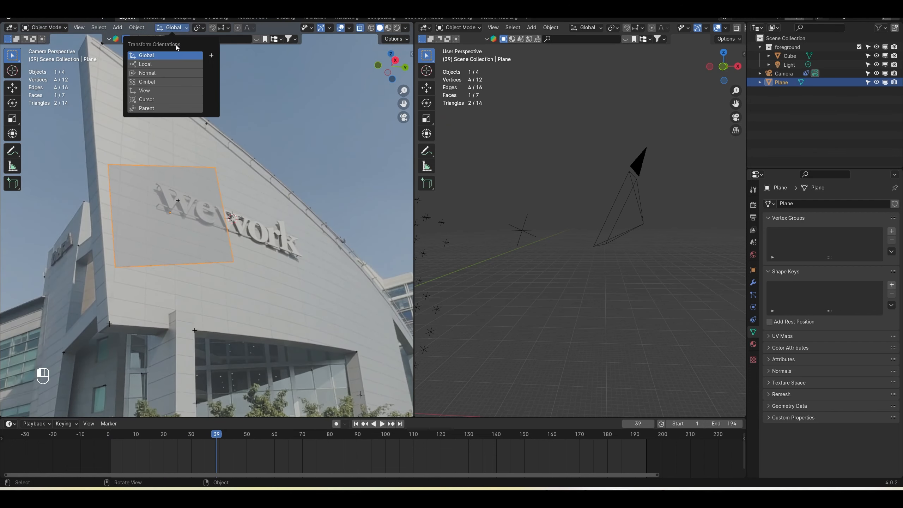
click(170, 63)
key(s)
key(y)
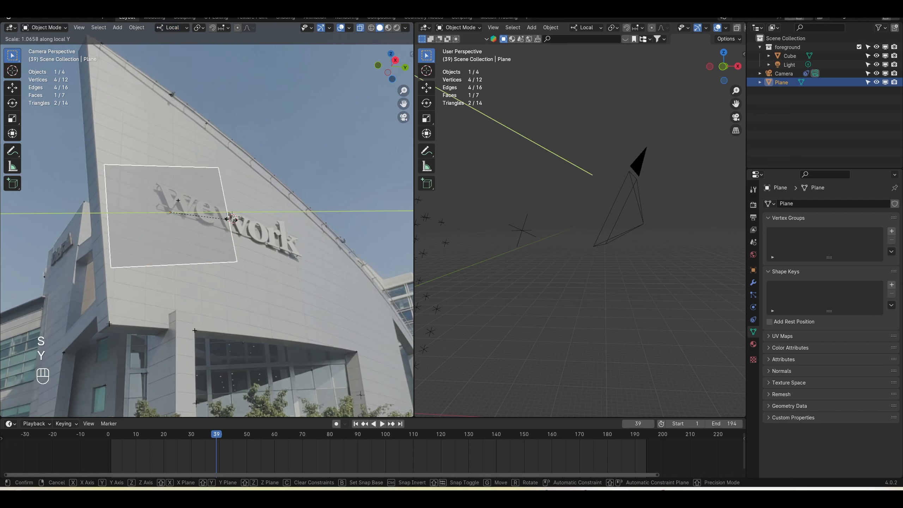
click(305, 217)
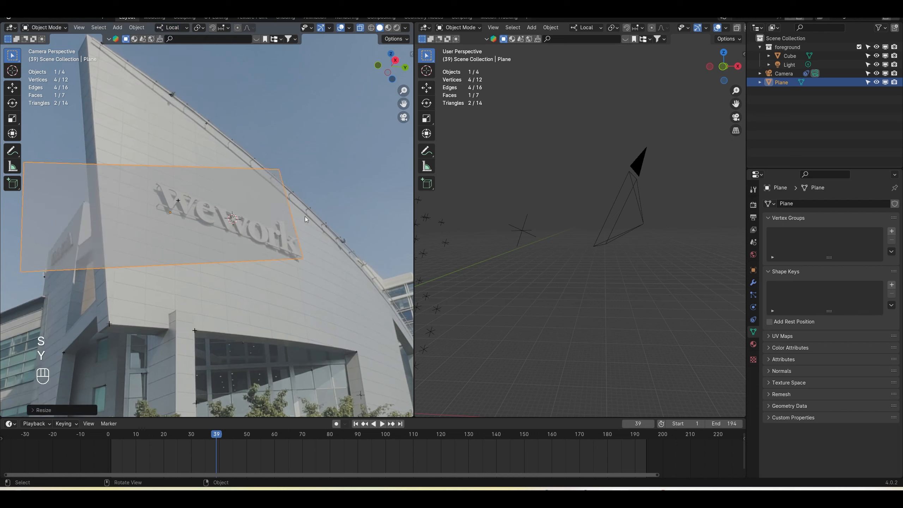
Examine the plane's angle against the tracked sign points from several directions in the free perspective view
key(KP_Decimal)
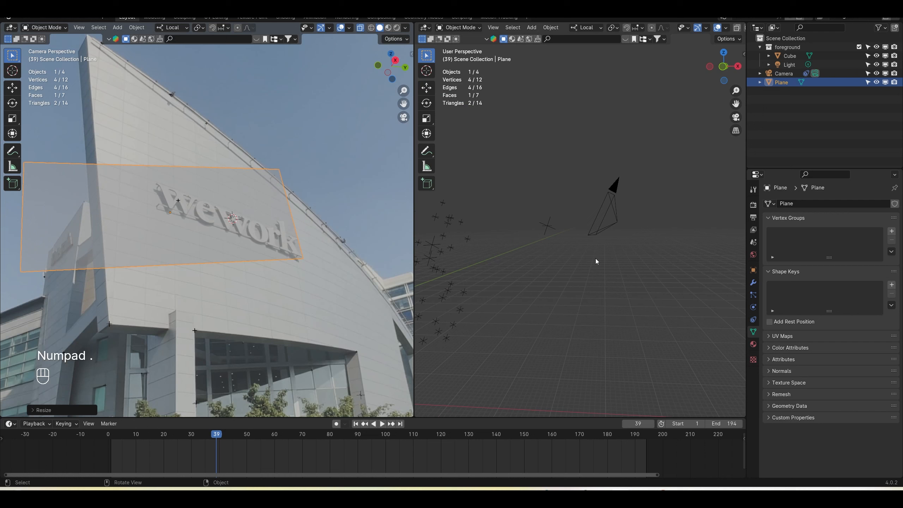
middle_drag(530, 272, 497, 275)
scroll(241, 250, up, 3)
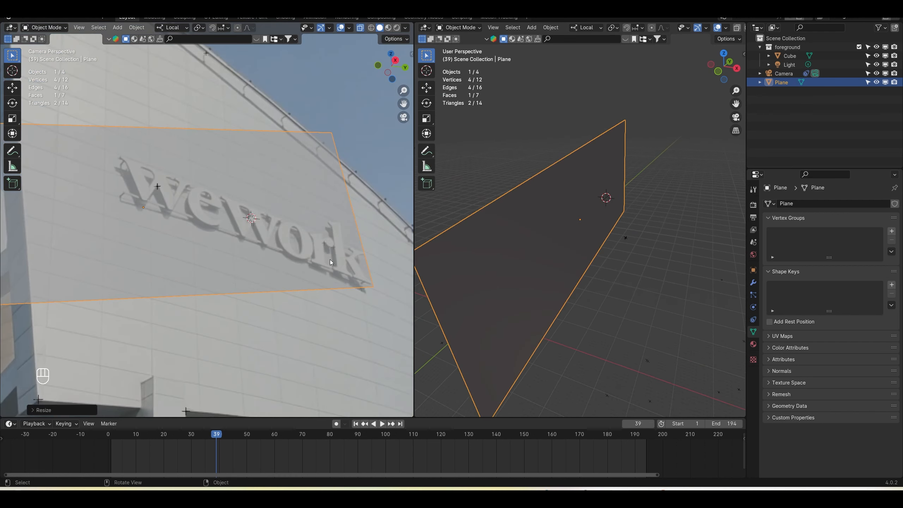
click(324, 244)
middle_drag(585, 255, 604, 261)
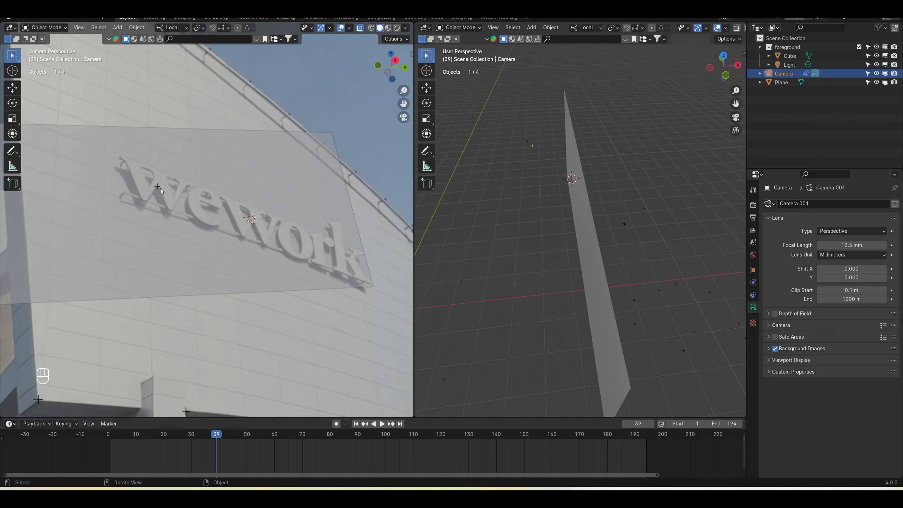
middle_drag(524, 207, 597, 205)
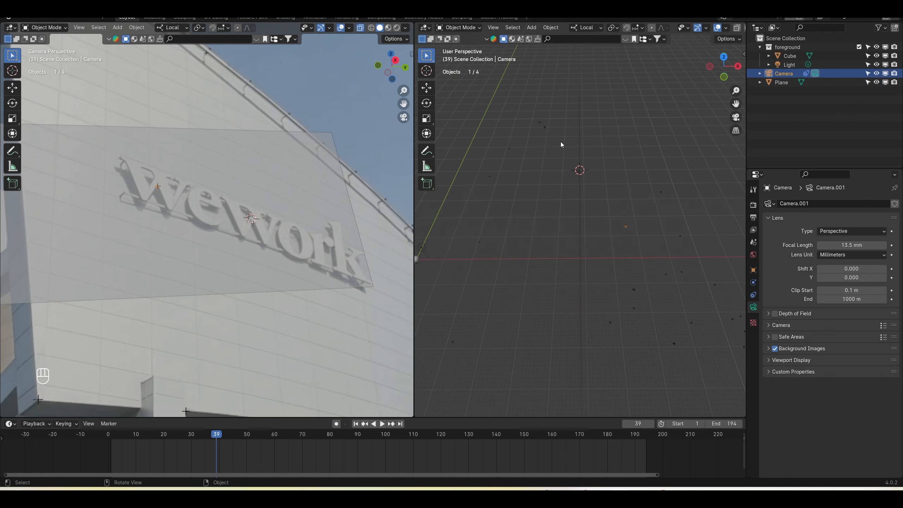
shift+middle_drag(562, 143, 588, 232)
click(572, 188)
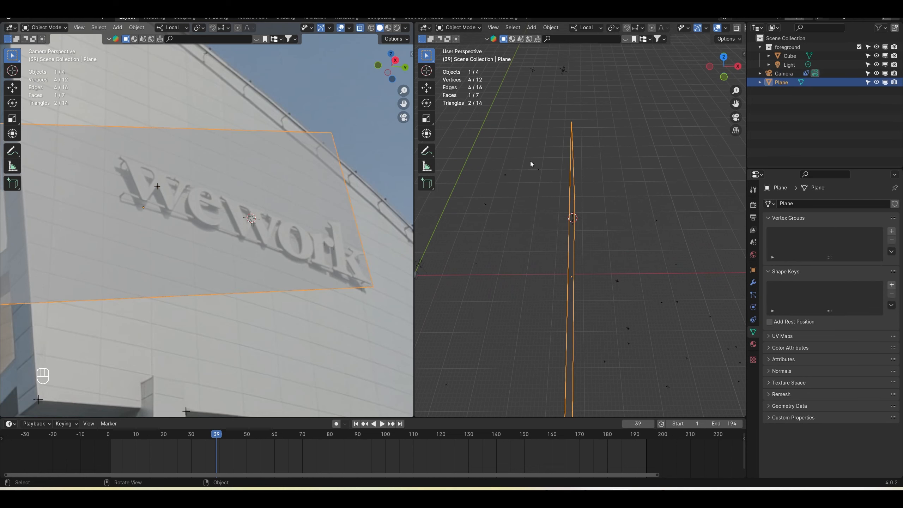
Rotate the plane in the top view towards the direction of the tracked sign points
key(KP_7)
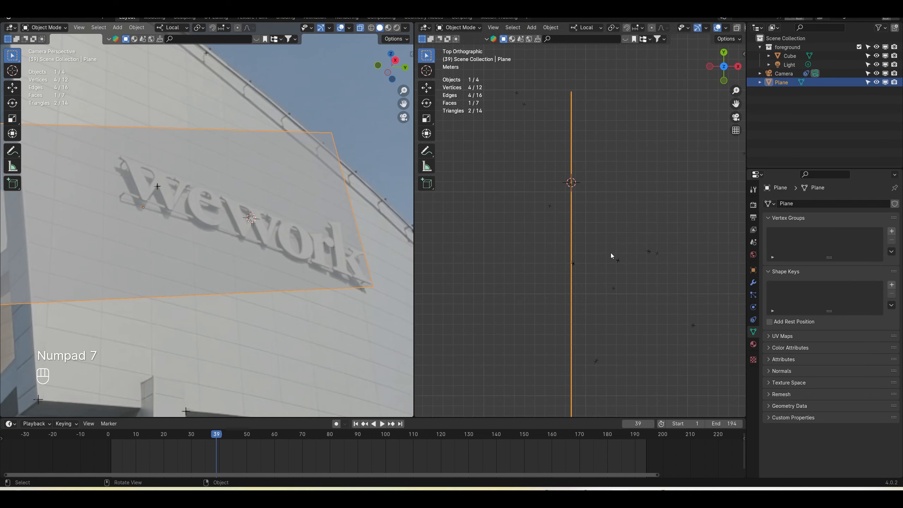
click(540, 172)
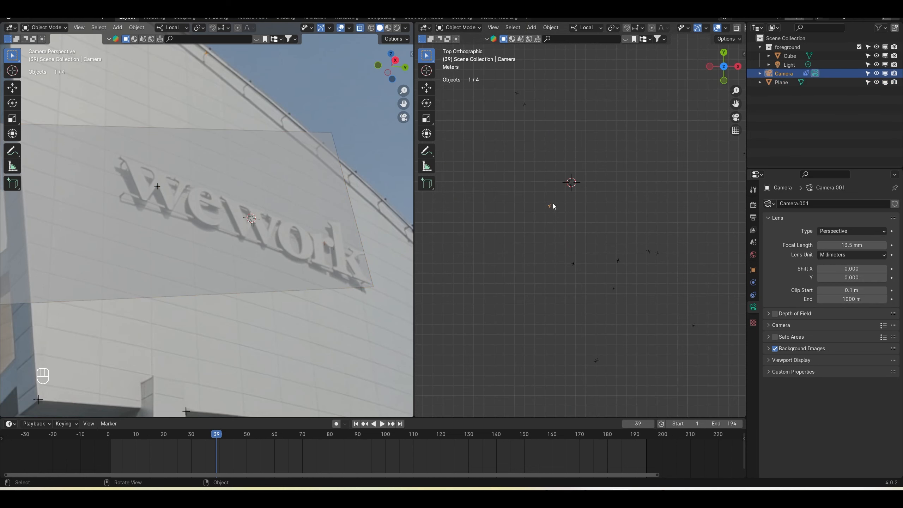
click(281, 225)
key(r)
click(586, 128)
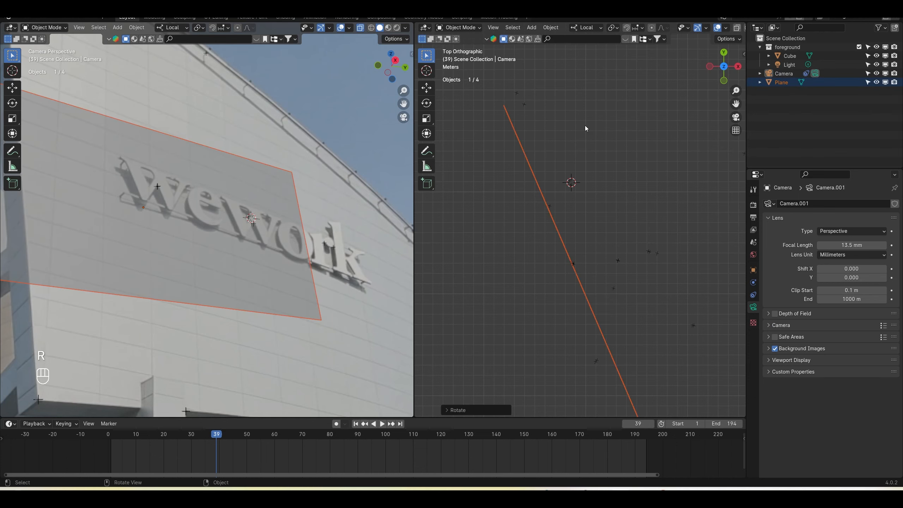
Fine-tune the plane's position and angle in the top view until it runs through the tracked sign points
key(g)
key(r)
key(g)
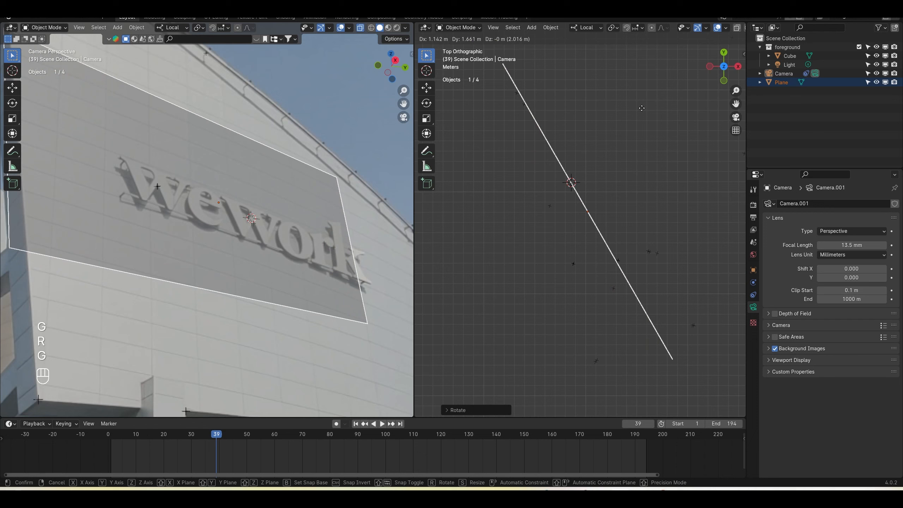
key(r)
key(g)
key(r)
key(g)
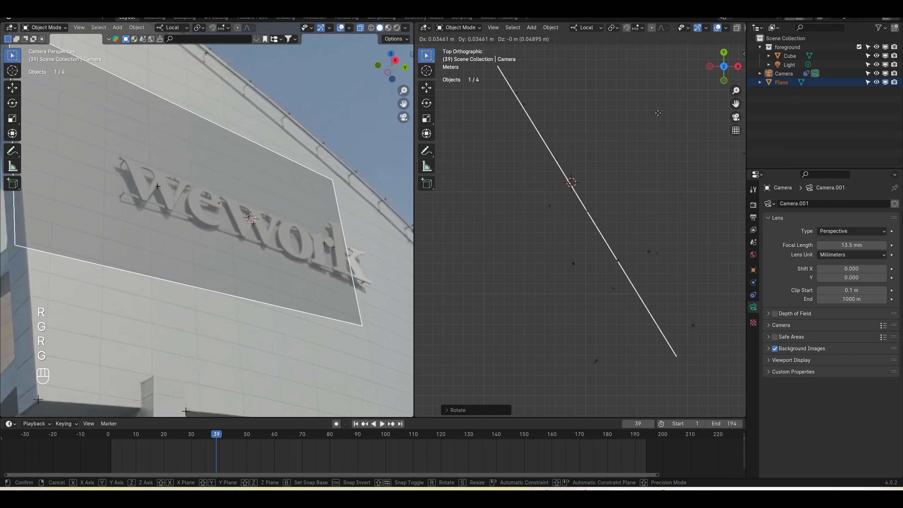
click(658, 113)
key(r)
click(657, 114)
Move the plane's lower-left corner vertex onto the building wall's vertical edge in the camera view
scroll(281, 232, down, 4)
scroll(281, 231, up, 2)
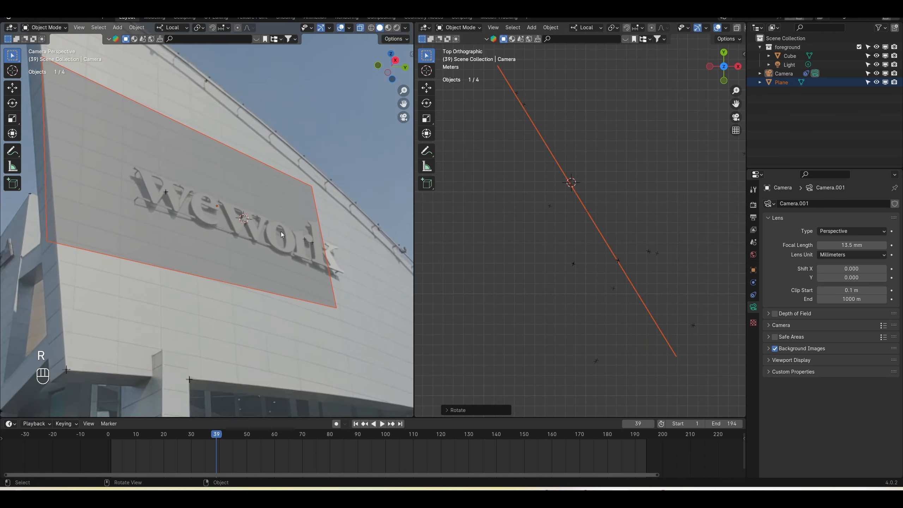
shift+middle_drag(274, 239, 307, 260)
key(Tab)
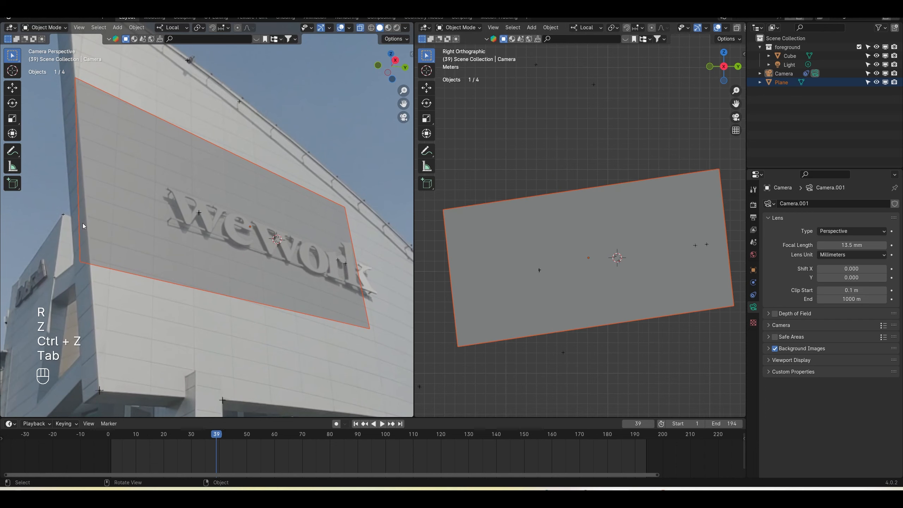
click(187, 242)
key(Tab)
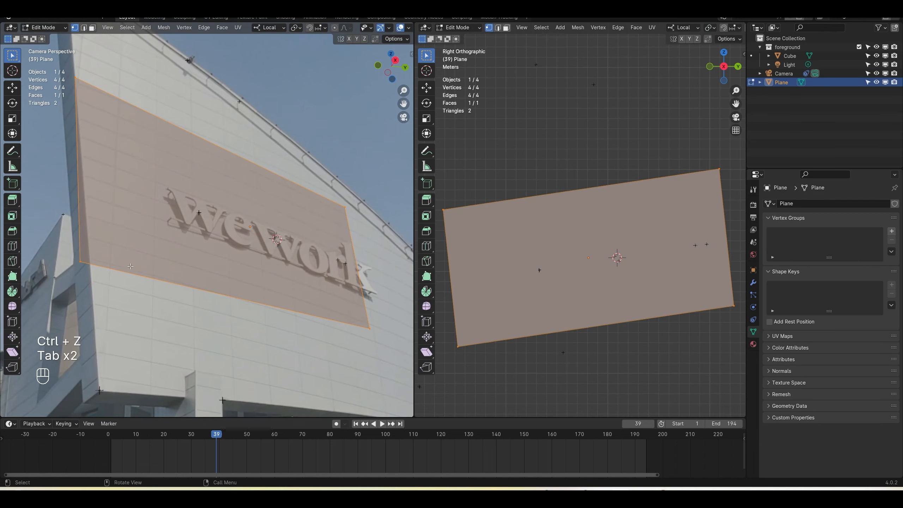
drag(51, 229, 109, 300)
key(g)
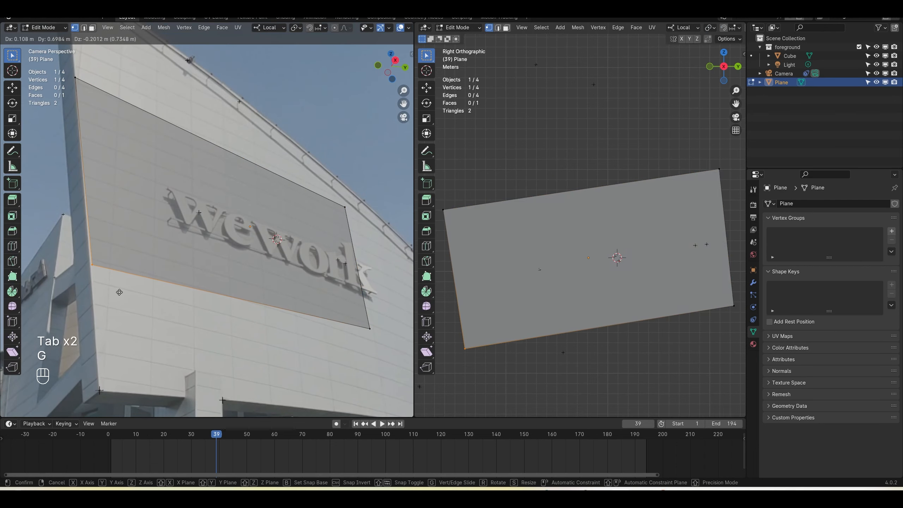
click(118, 294)
middle_drag(492, 320, 504, 402)
key(Tab)
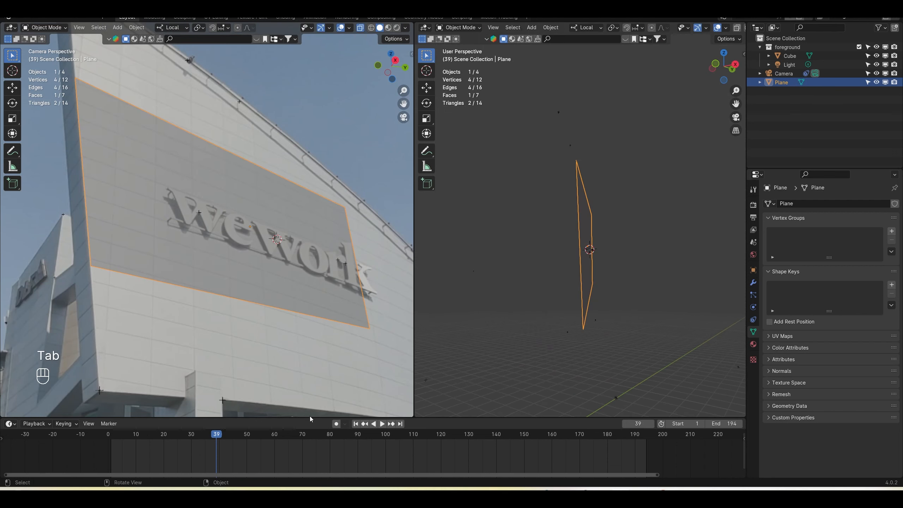
Play the footage from the first frame to check how well the plane sticks to the wework wall
click(355, 424)
click(382, 424)
click(317, 147)
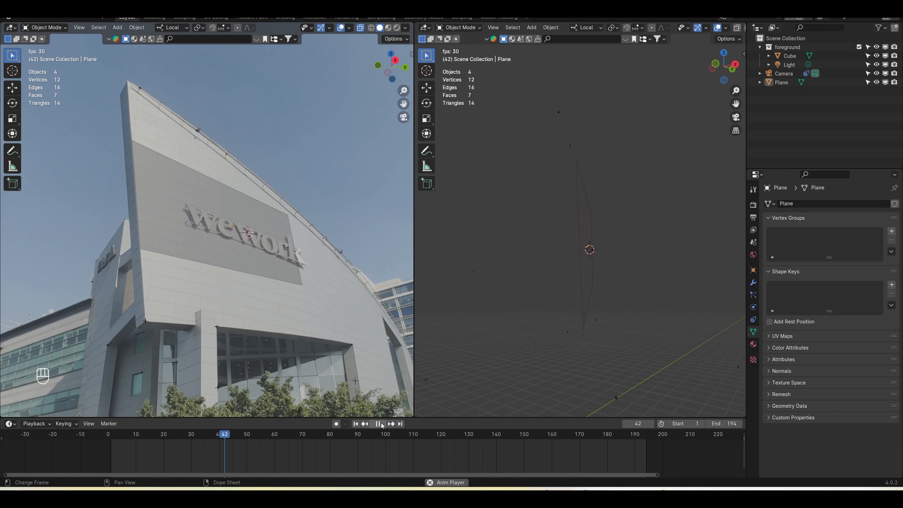
key(Tab)
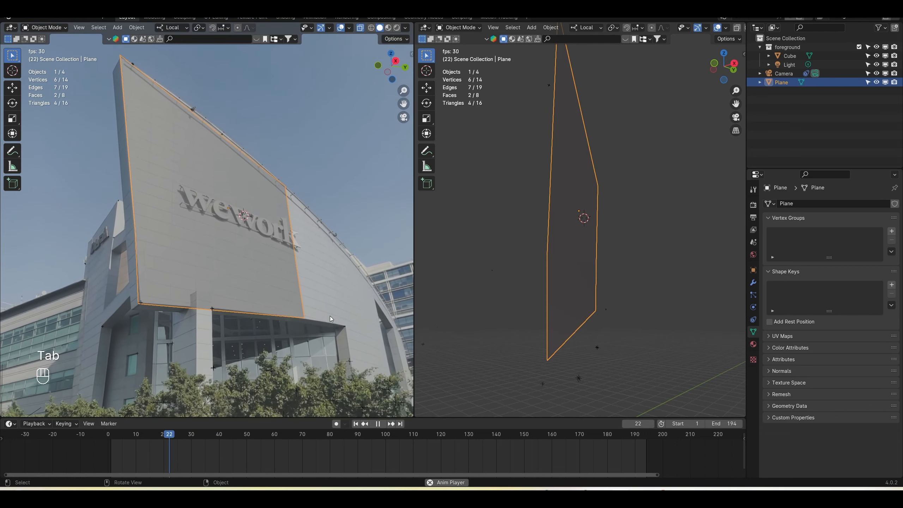
click(341, 230)
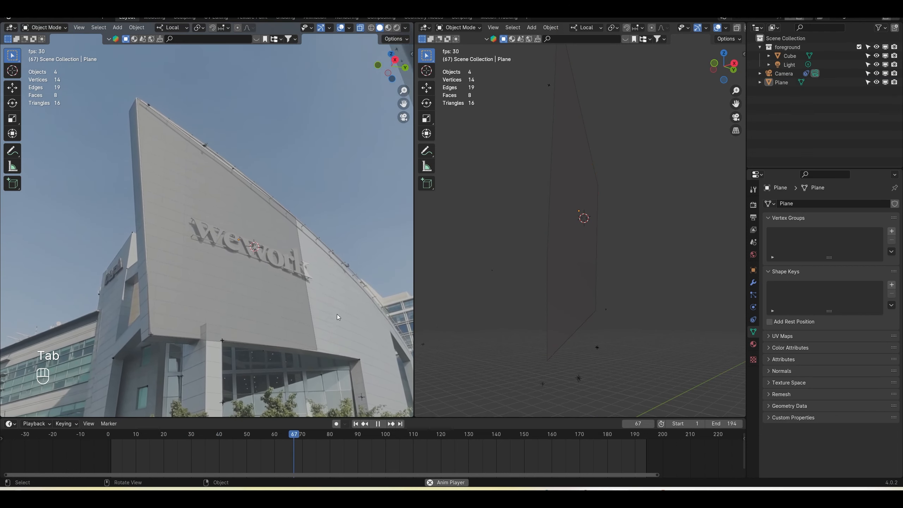
click(378, 423)
Add three evenly spaced vertical loop cuts across the wall plane
key(Tab)
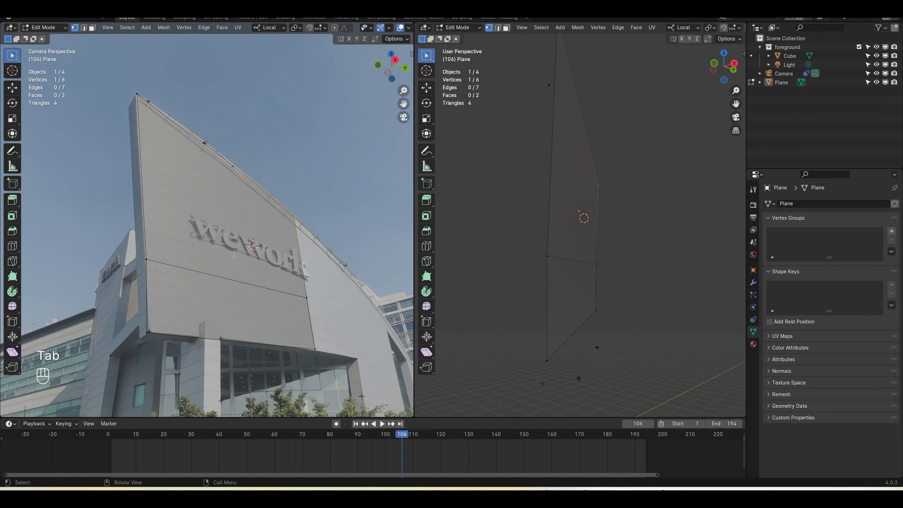
scroll(231, 293, up, 2)
click(231, 292)
right_click(233, 292)
shift+middle_drag(211, 137, 222, 232)
scroll(222, 232, up, 4)
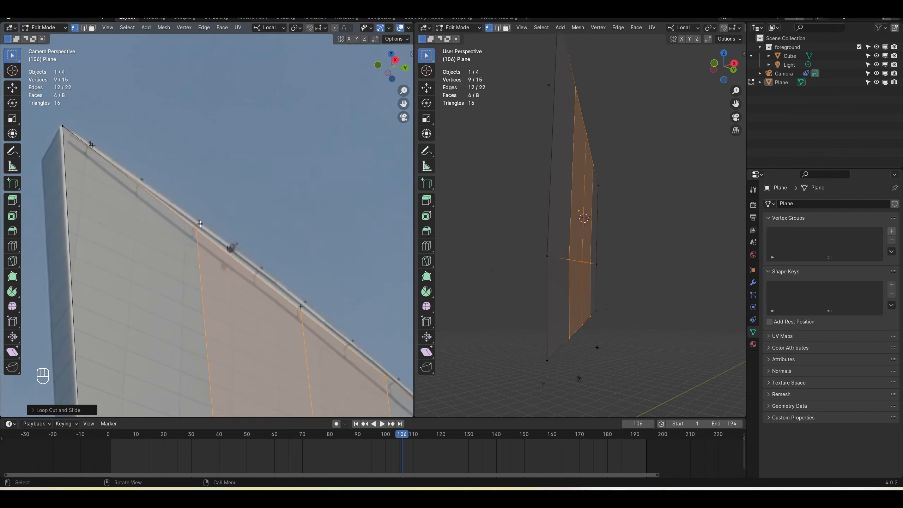
Move the upper vertices of the loop cuts onto the building's curved roofline
click(197, 222)
key(g)
click(212, 247)
key(g)
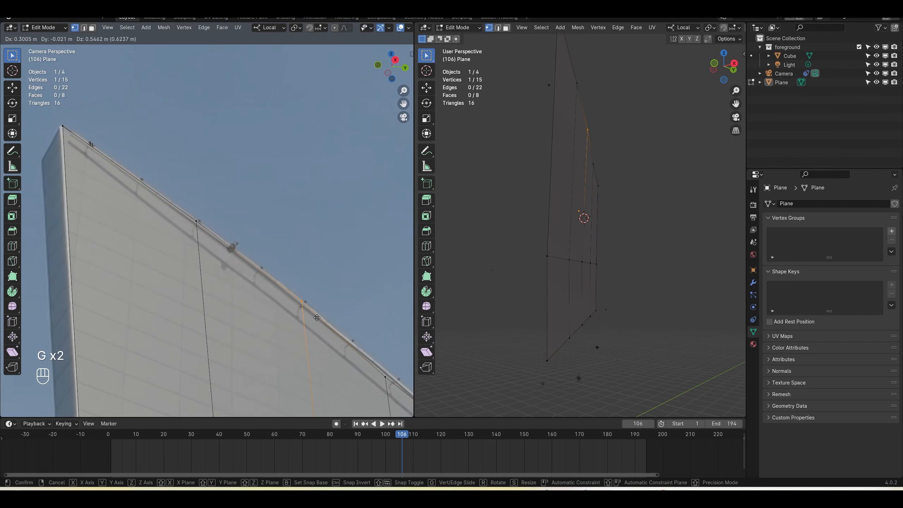
click(280, 270)
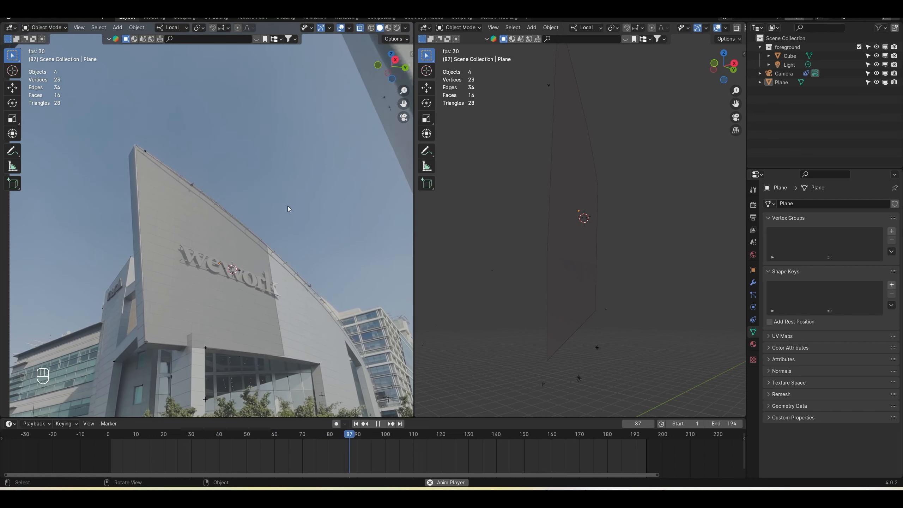
Check the wall mesh against the footage around frame 186 and from a free angle, and return to the camera view
key(space)
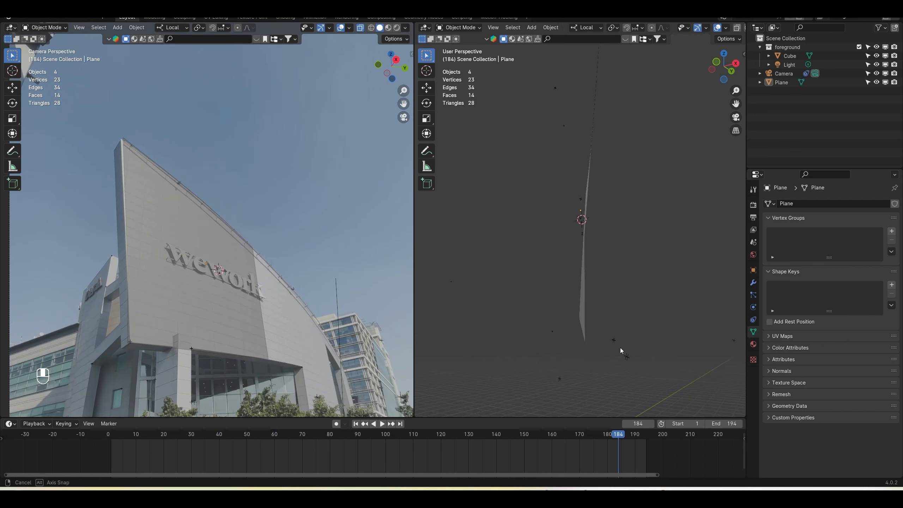
click(628, 437)
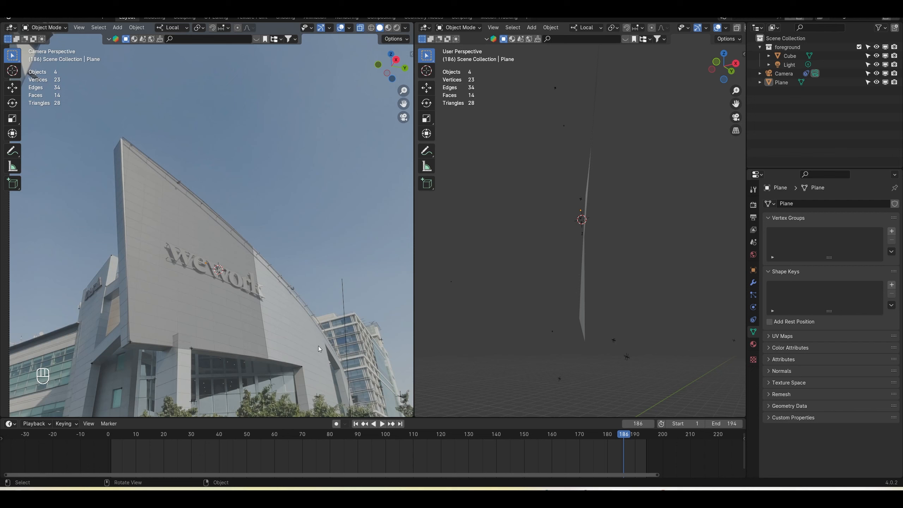
shift+middle_drag(266, 319, 250, 288)
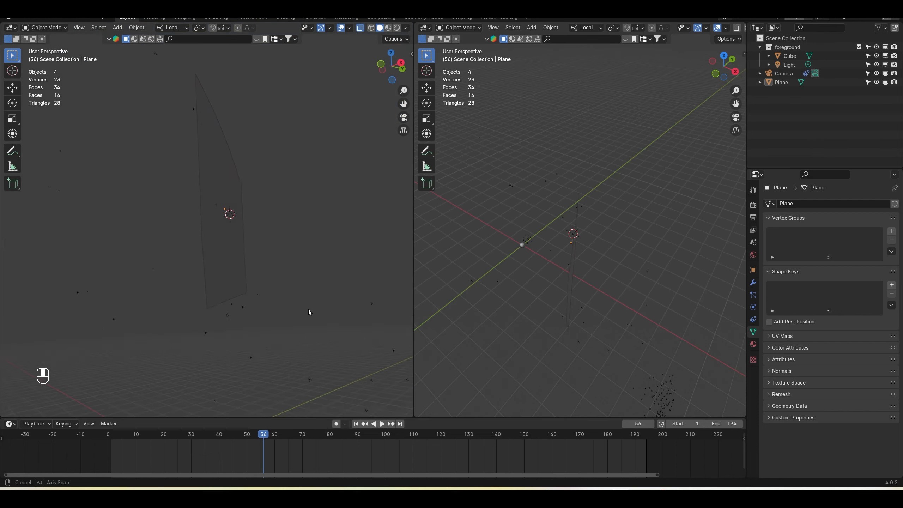
click(404, 118)
Extrude all faces of the wall plane by about 2.33 m to give it thickness
click(244, 216)
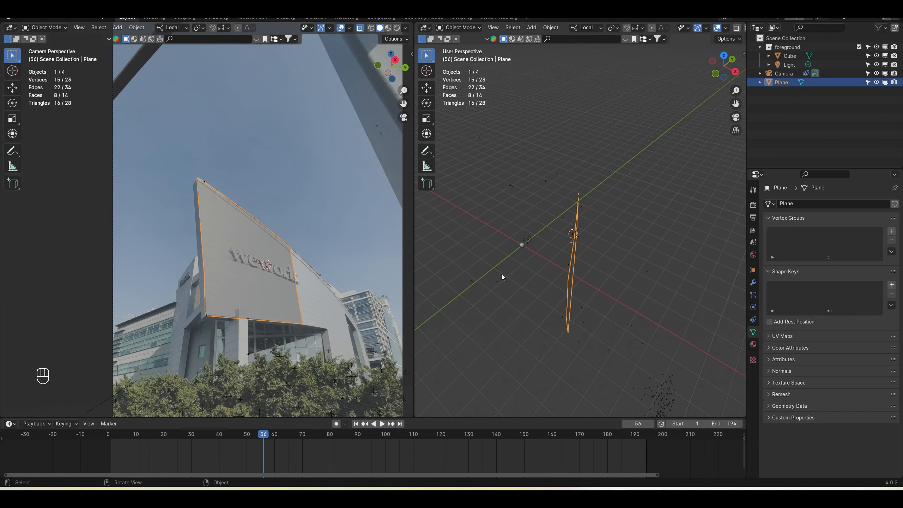
key(Tab)
mouse_move(571, 272)
middle_down()
mouse_move(623, 262)
mouse_move(637, 238)
mouse_move(571, 214)
mouse_move(579, 273)
middle_up()
key(3)
key(a)
key(a)
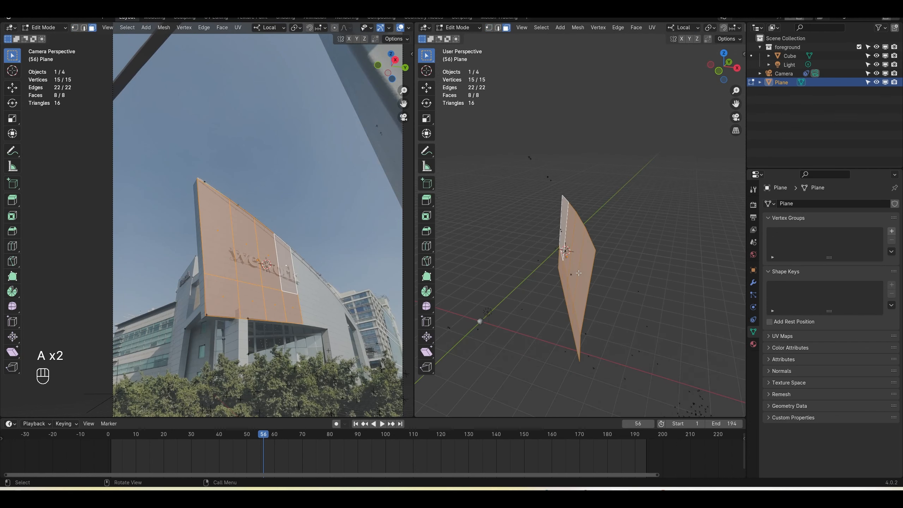
key(e)
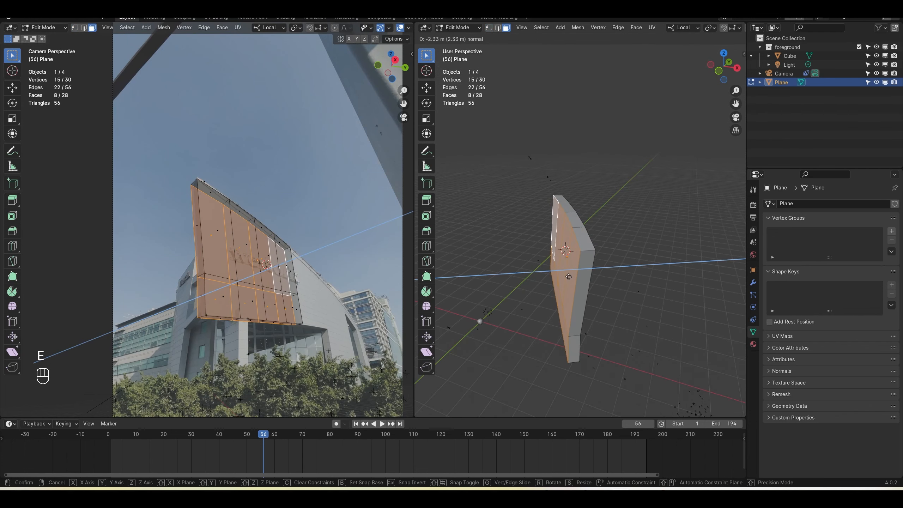
click(569, 277)
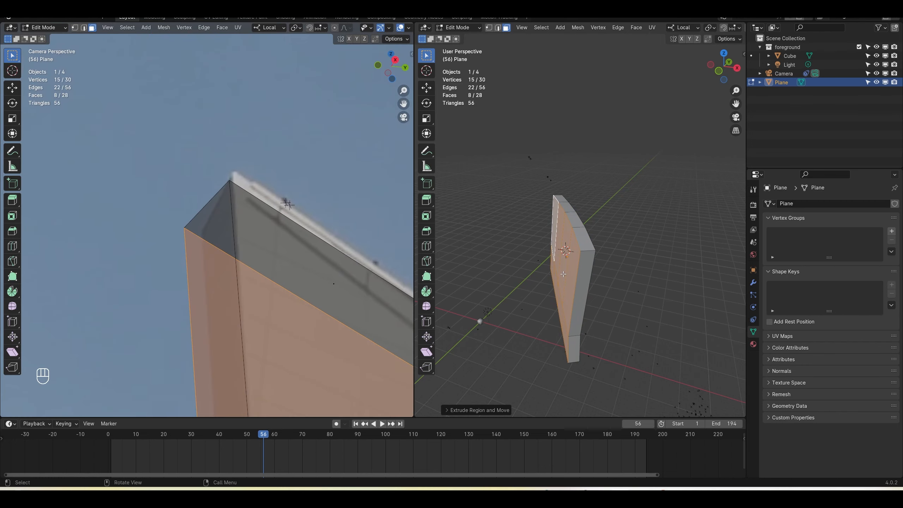
Shift the extruded faces slightly to fit the building wall's side in the camera view
key(g)
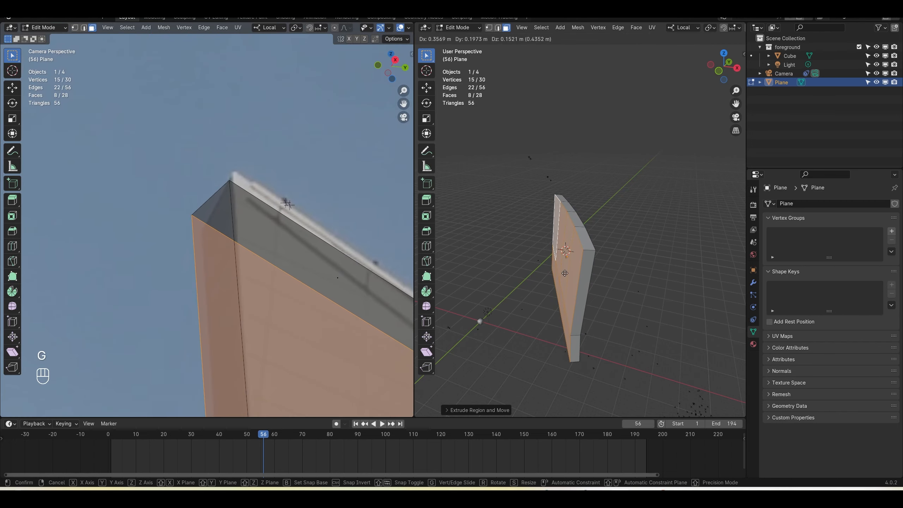
click(568, 273)
scroll(289, 287, down, 15)
shift+middle_drag(290, 289, 293, 248)
scroll(293, 248, up, 10)
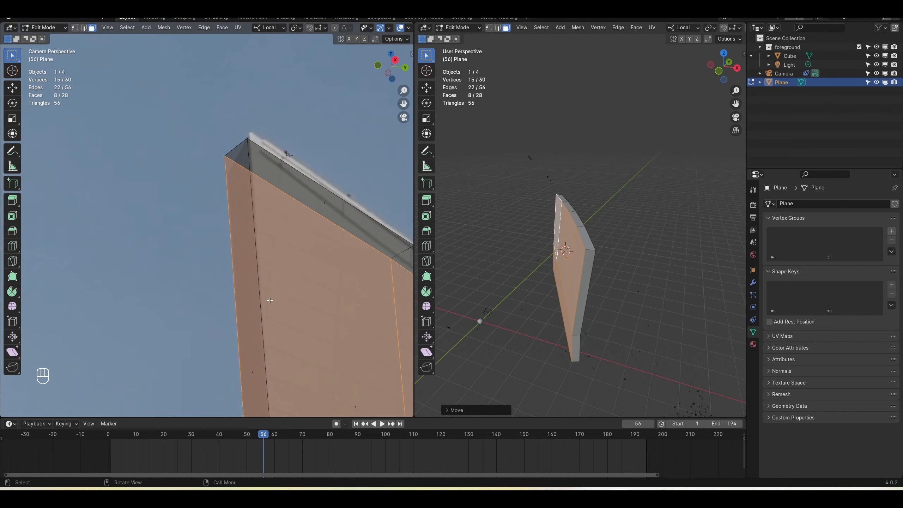
Reposition the top corner vertex of the extruded side against the building's peak in the camera view
click(204, 191)
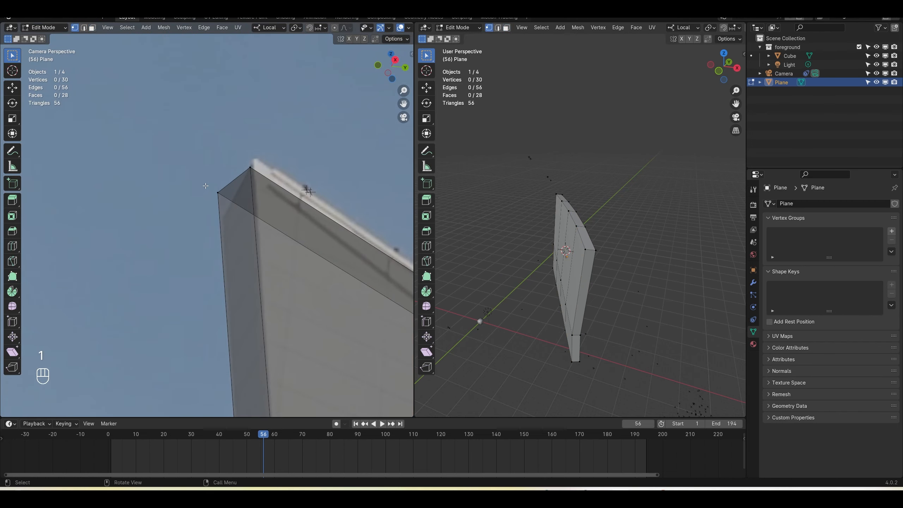
click(217, 193)
key(g)
click(234, 229)
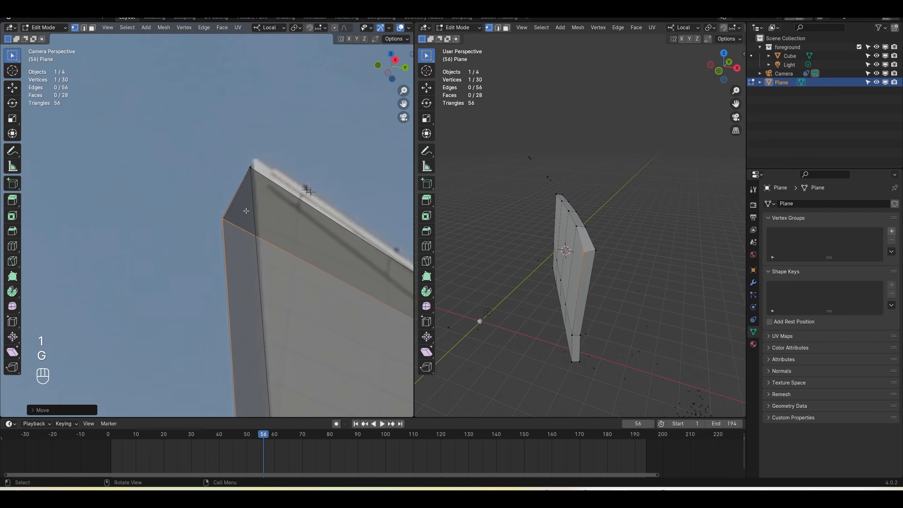
key(g)
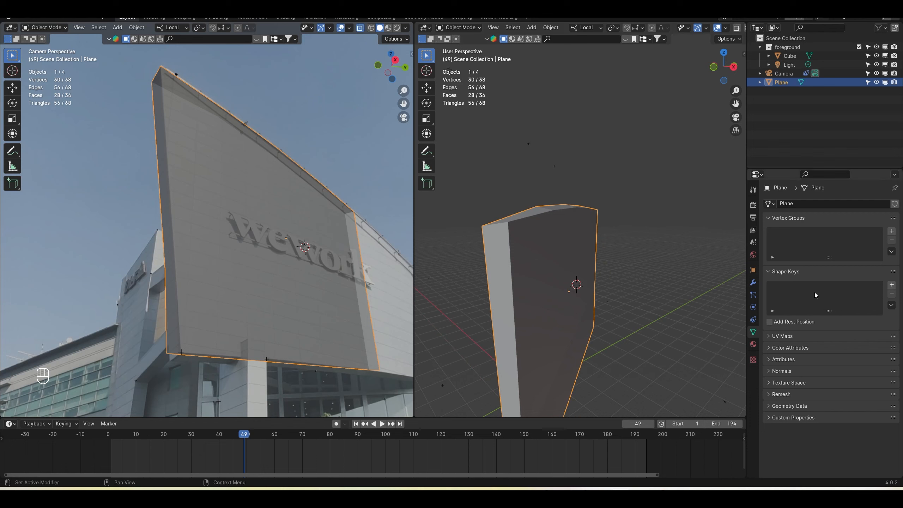
Add a Bevel modifier to the wall mesh with 4 segments and an amount of 0.012 m
click(754, 283)
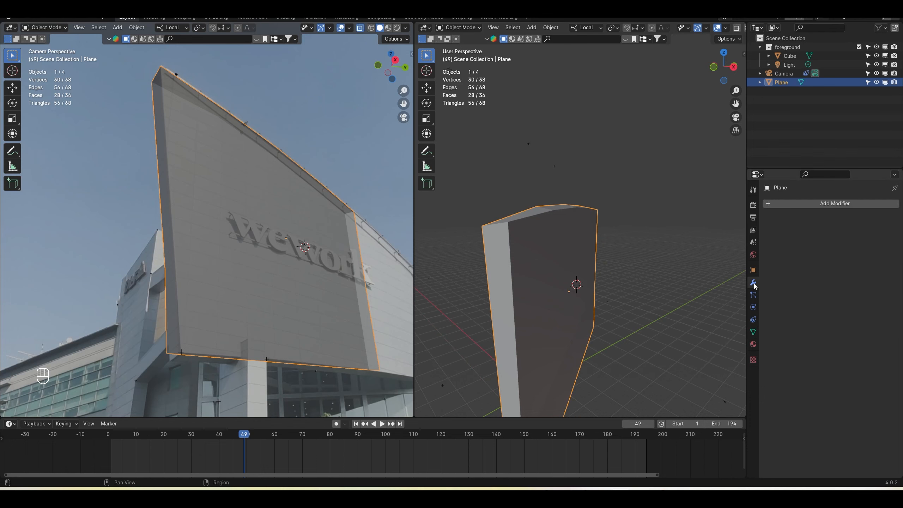
click(835, 204)
mouse_move(784, 235)
click(728, 250)
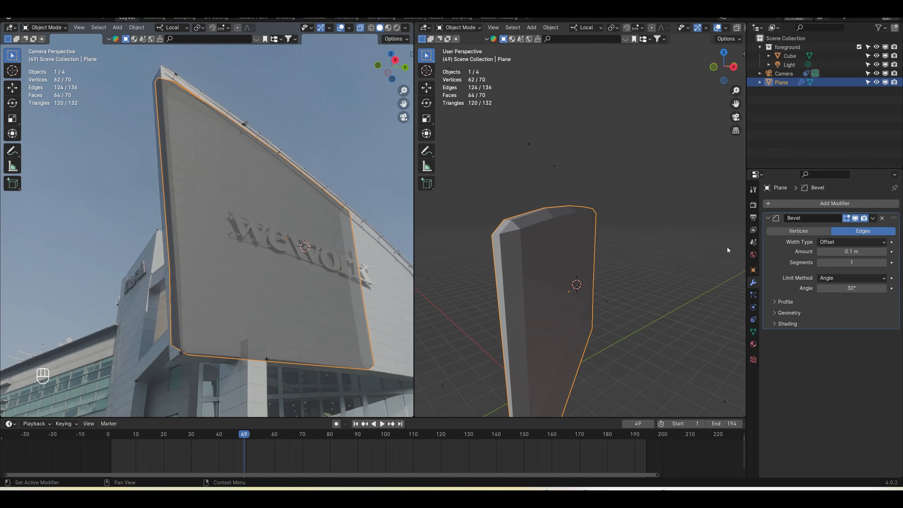
click(884, 263)
click(885, 263)
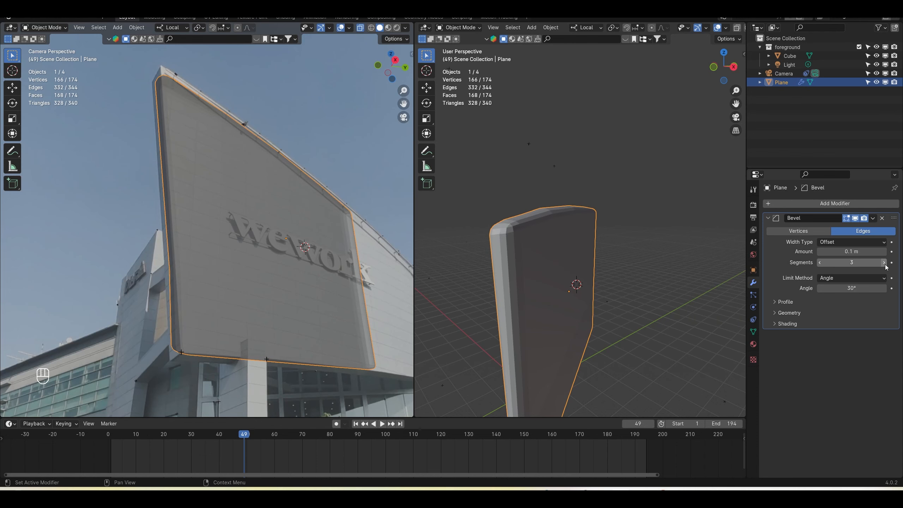
click(885, 262)
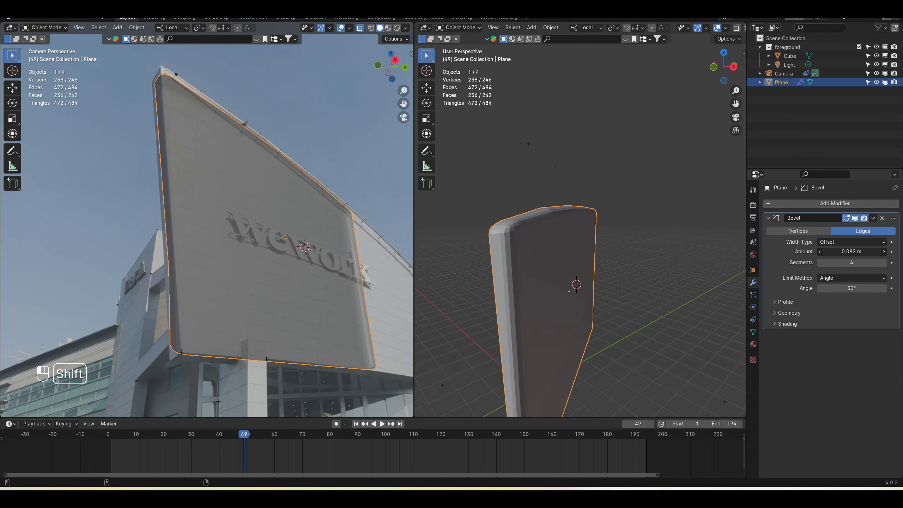
shift+drag(852, 252, 836, 251)
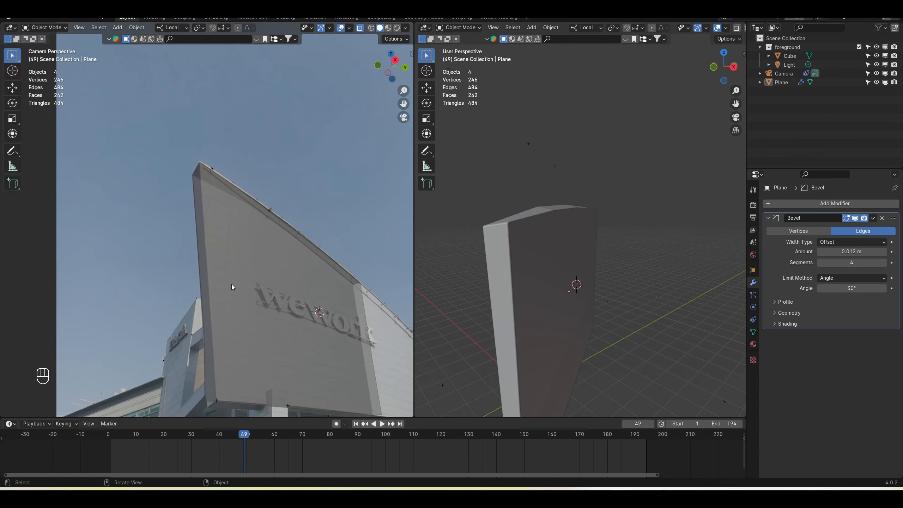
Examine the bevelled wall mesh's fit over the building in the camera and perspective views, including at frame 1
click(231, 287)
shift+middle_drag(279, 294, 251, 238)
click(166, 237)
click(167, 237)
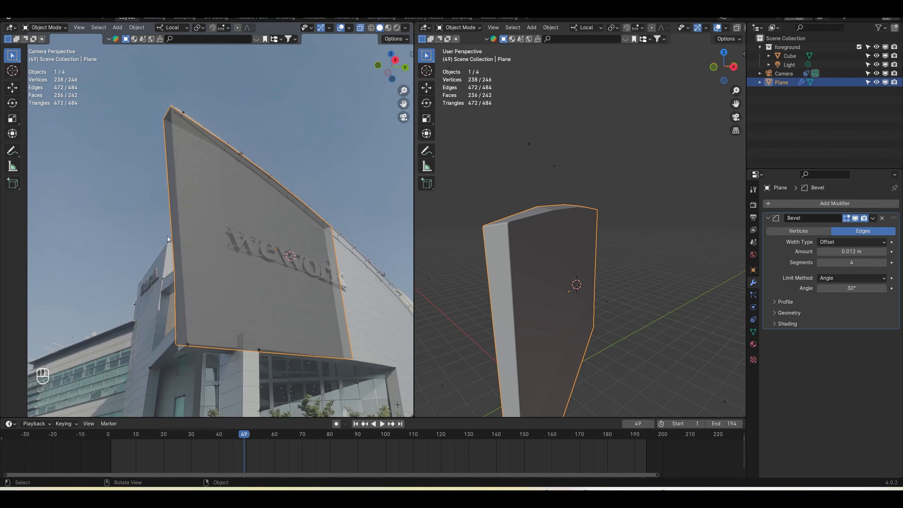
middle_drag(566, 251, 628, 271)
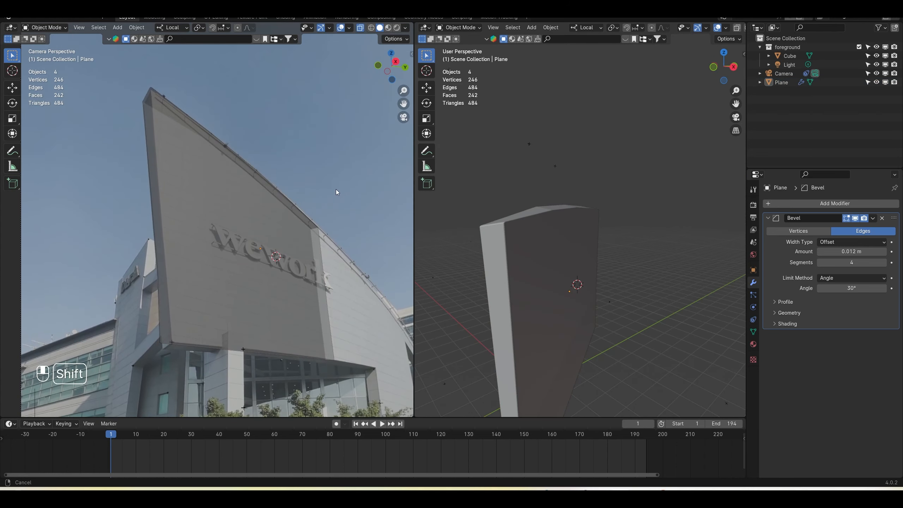
shift+middle_drag(336, 189, 317, 201)
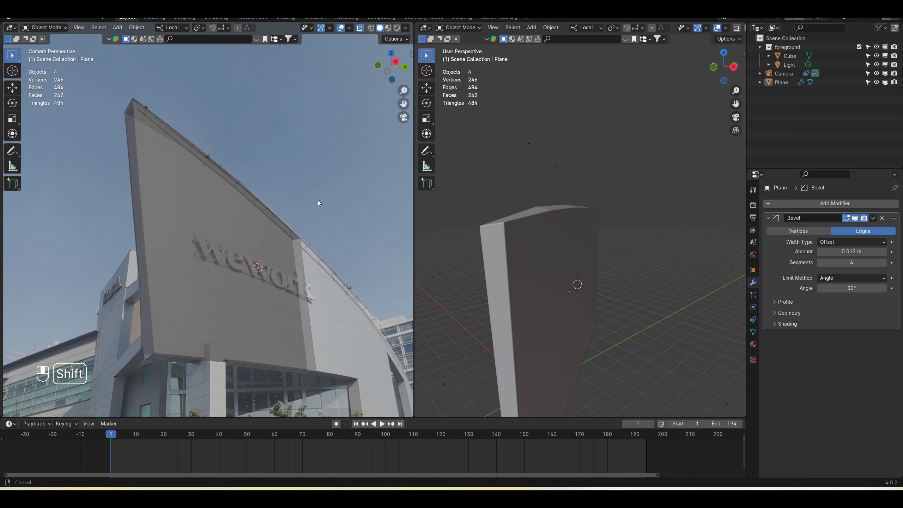
click(197, 171)
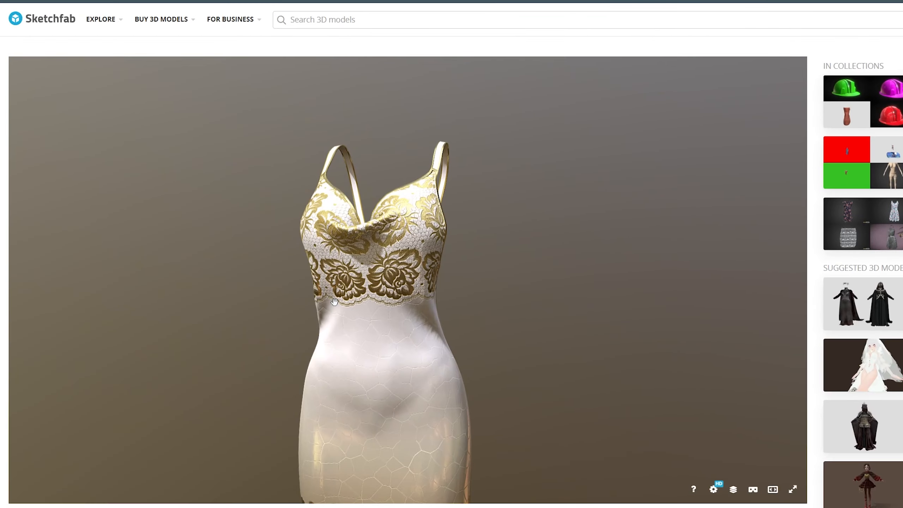
Switch to Sketchfab and examine the Dress model from another angle along with its download and licence details
drag(334, 302, 439, 303)
scroll(407, 280, down, 2)
scroll(451, 271, down, 3)
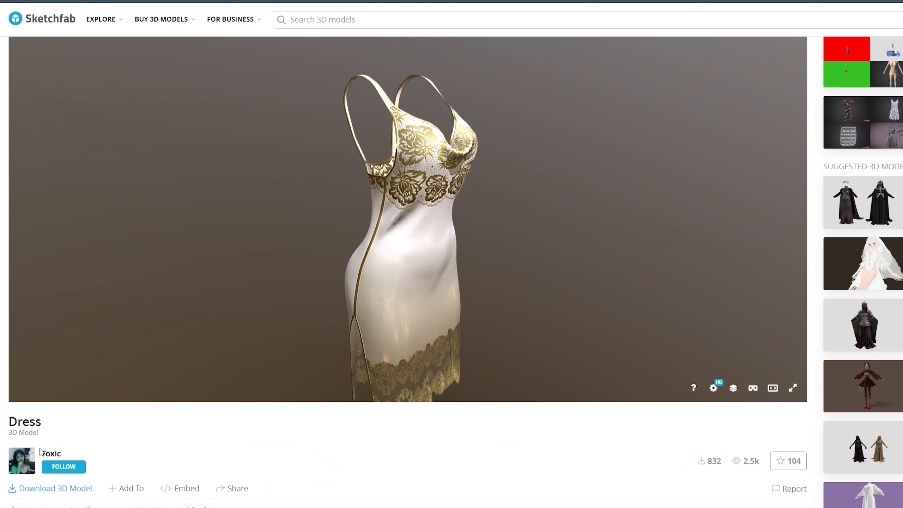
scroll(308, 463, down, 3)
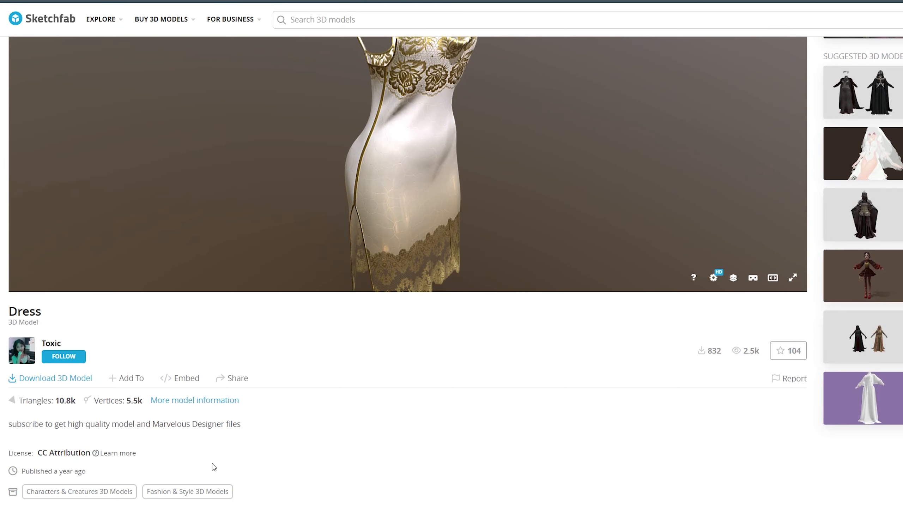
Switch from the Sketchfab dress page back to Blender and import the glTF file scene.gltf from the dress1 folder
scroll(376, 451, up, 3)
drag(467, 310, 381, 260)
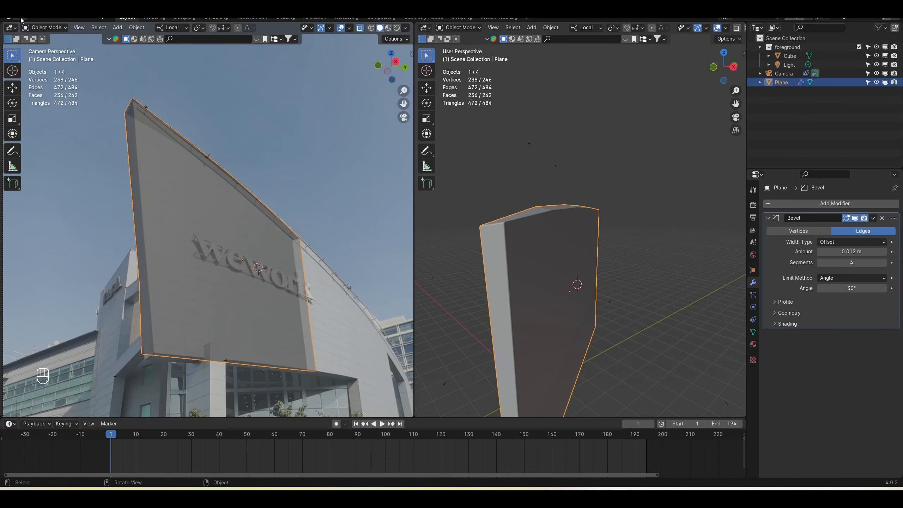
click(18, 16)
mouse_move(50, 141)
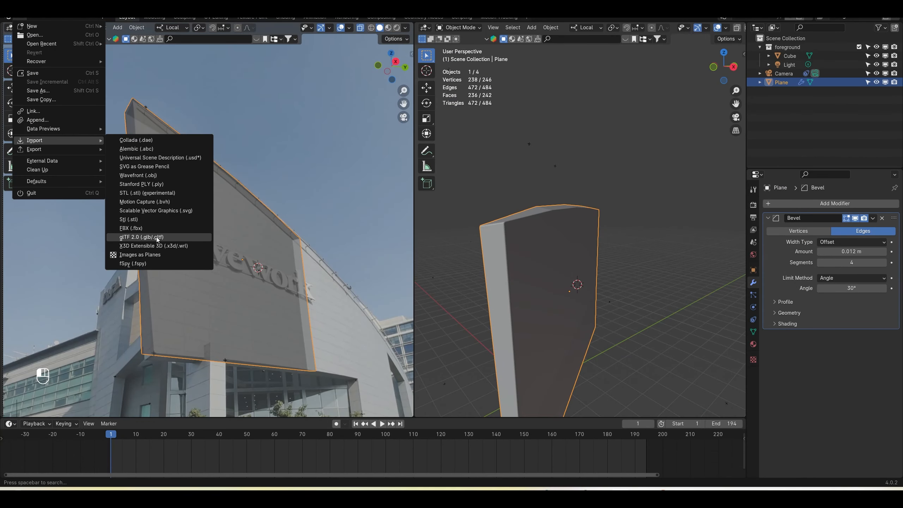
click(157, 238)
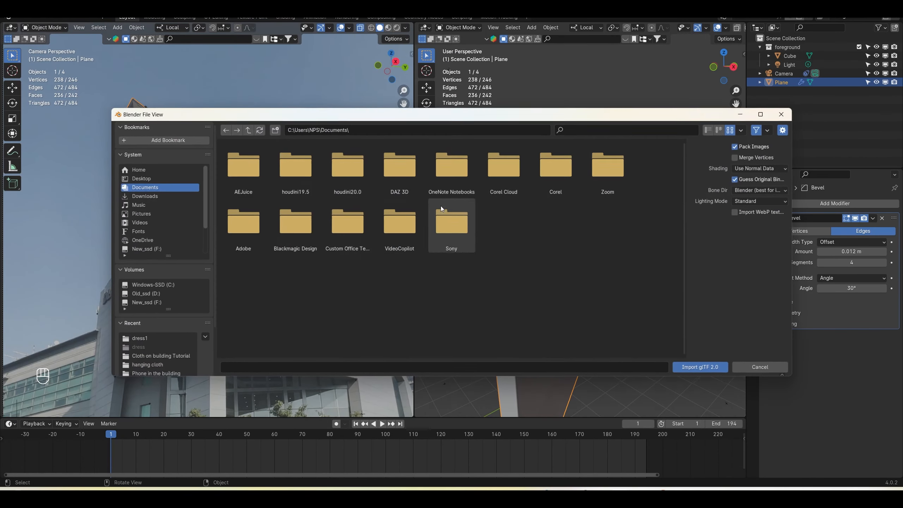
click(142, 340)
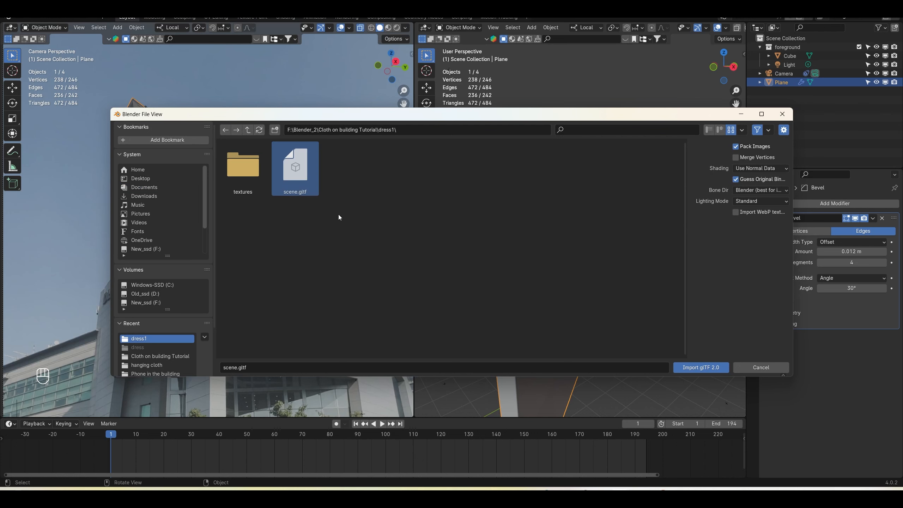
click(714, 372)
Move the imported Sketchfab objects into a new collection named DRESS
key(m)
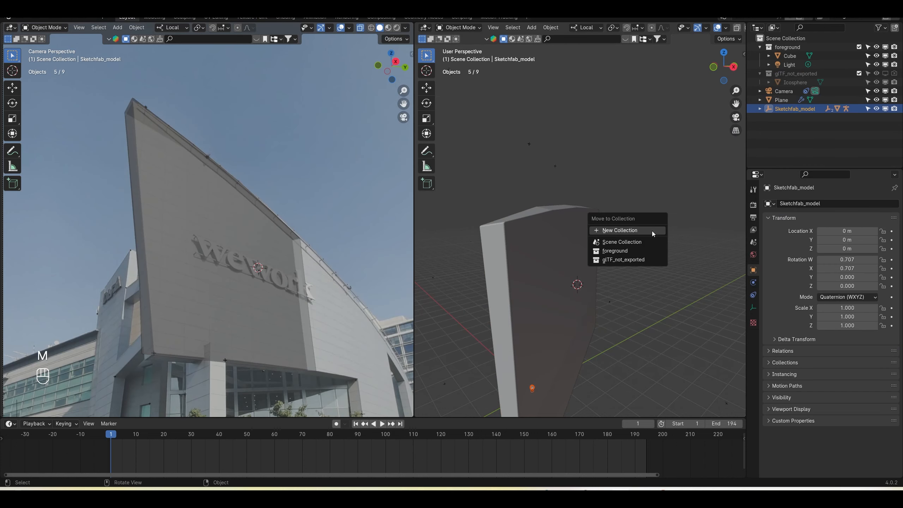
click(652, 230)
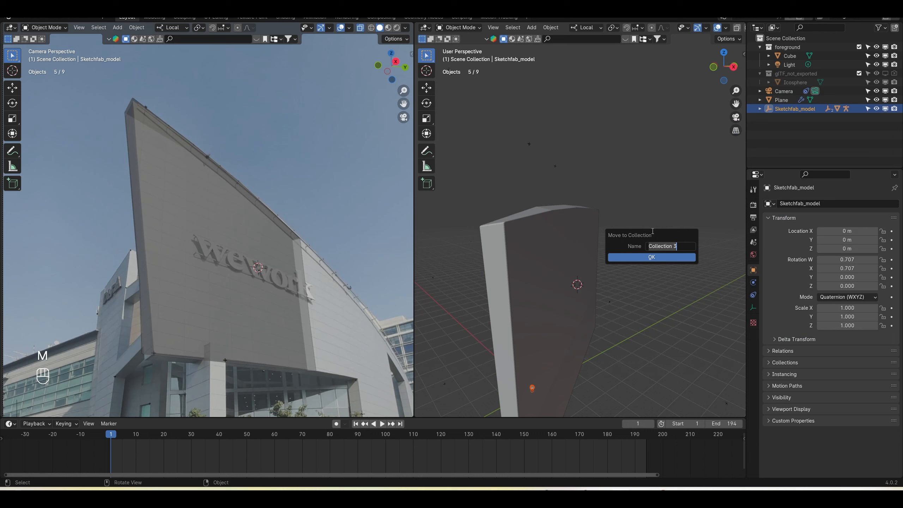
key(Return)
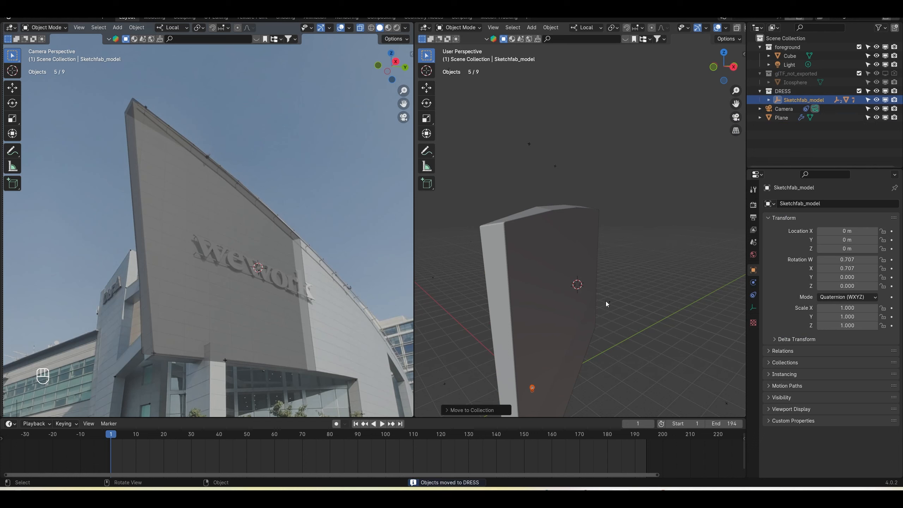
Clear the imported objects' parents while keeping transformation, and delete the empties and armature so only the dress mesh remains
key(KP_Decimal)
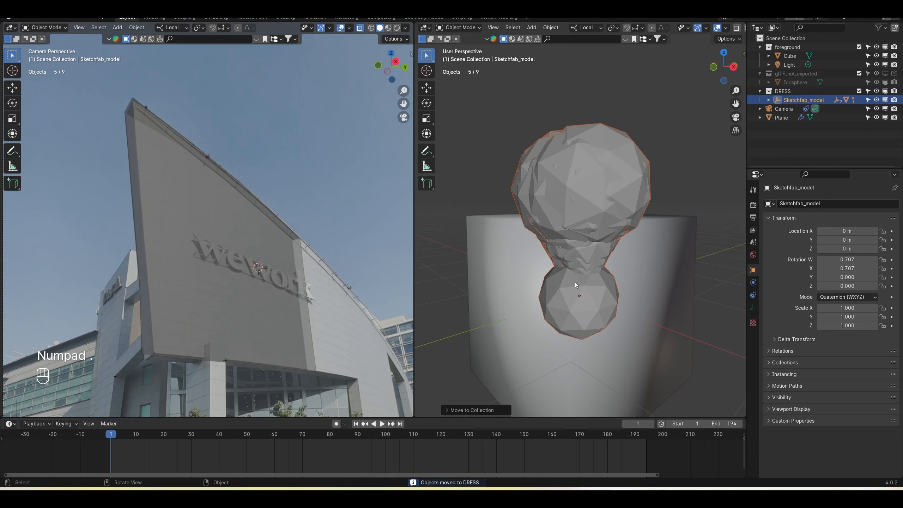
key(alt+p)
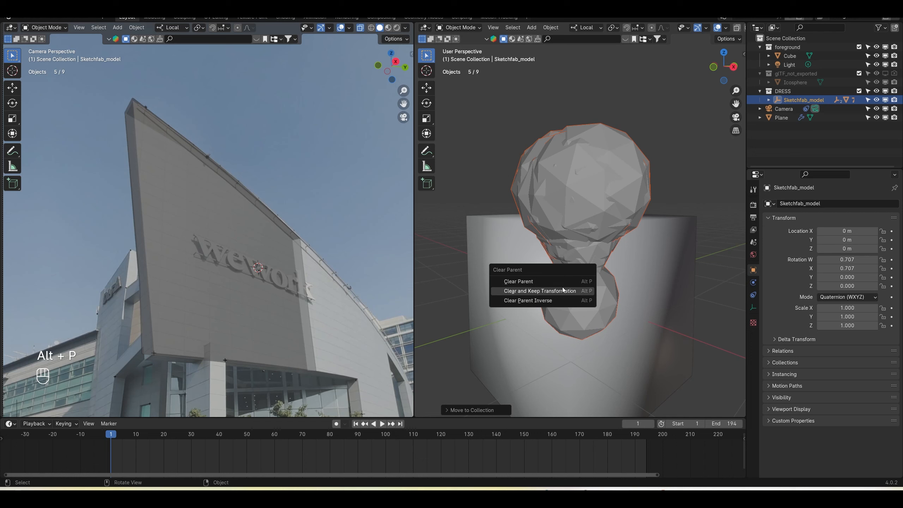
click(562, 290)
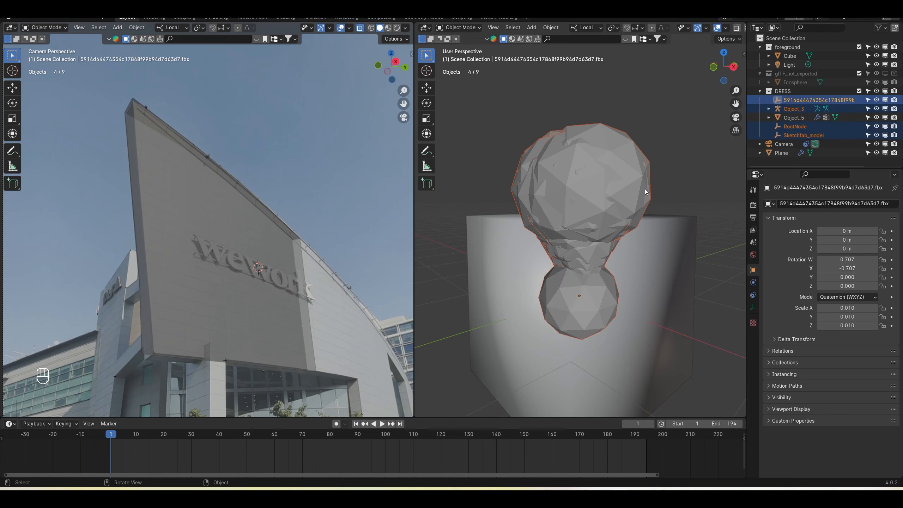
click(577, 201)
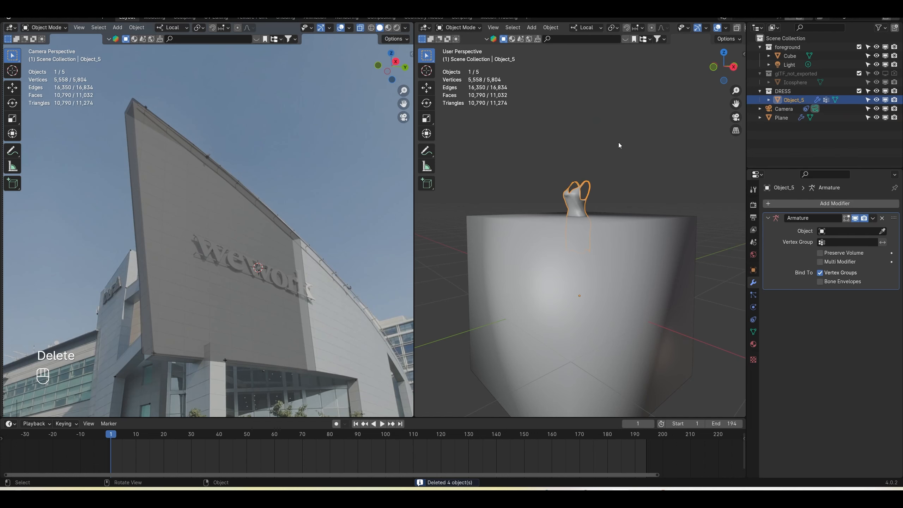
Set the dress's origin to its center of mass (surface) and remove its Armature modifier
middle_drag(570, 214, 603, 219)
right_click(569, 248)
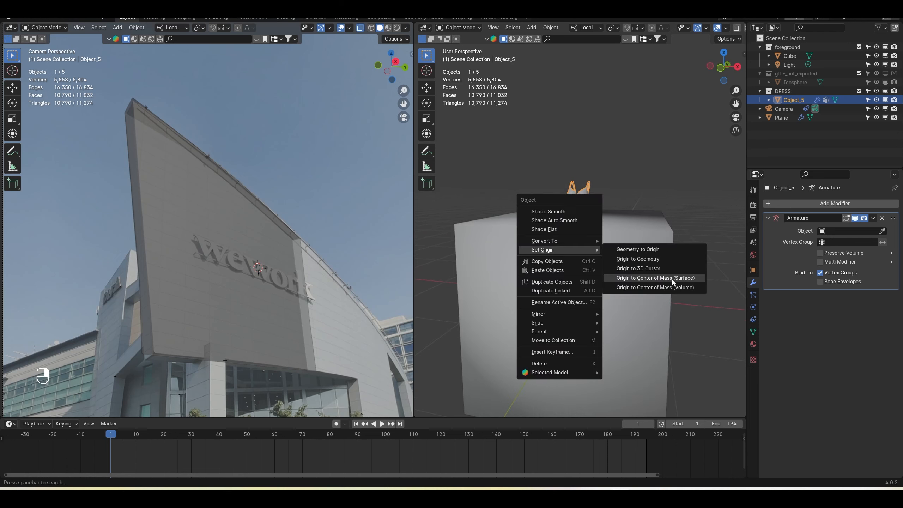
click(672, 280)
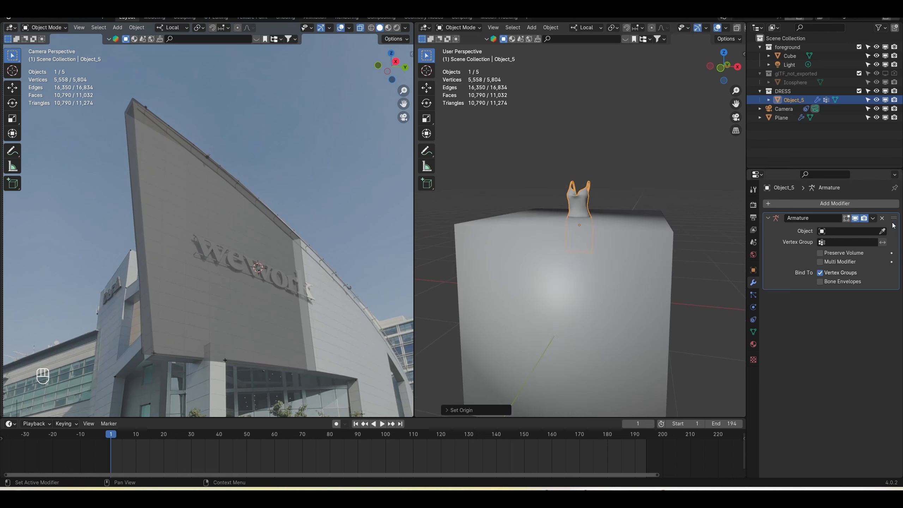
click(883, 218)
Scale the dress up uniformly to many times its imported size
scroll(634, 211, down, 10)
key(s)
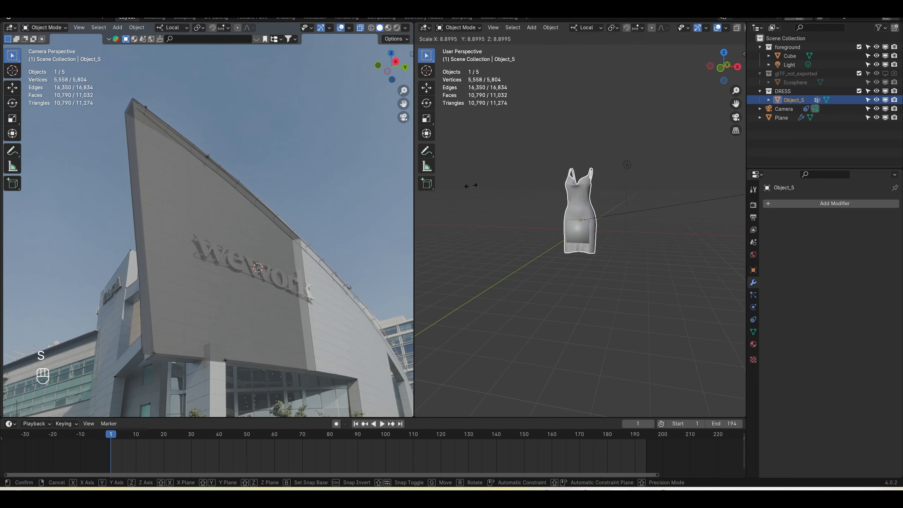
click(615, 182)
Snap the 3D cursor to the vertex at the peak of the wall mesh
click(141, 116)
key(Tab)
click(131, 97)
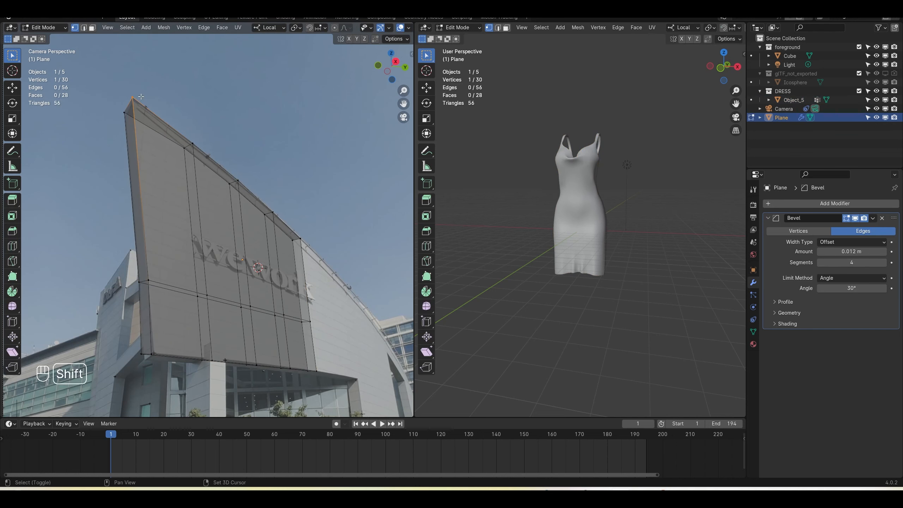
key(shift+s)
click(140, 150)
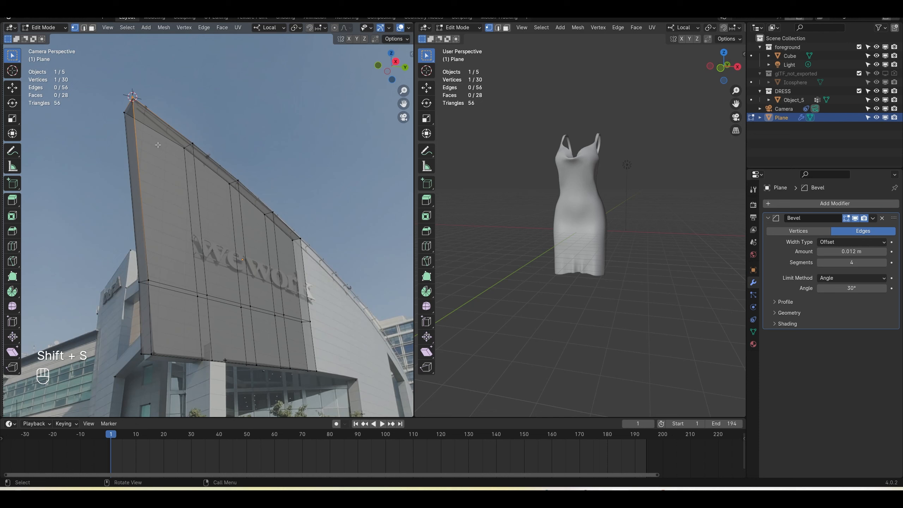
key(Tab)
Snap the dress to the 3D cursor at the wall's peak
click(562, 199)
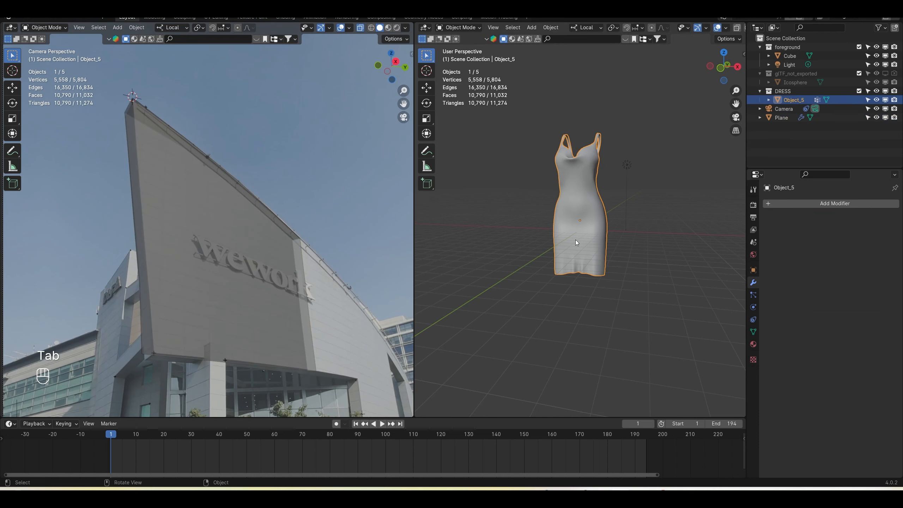
key(shift+s)
click(571, 193)
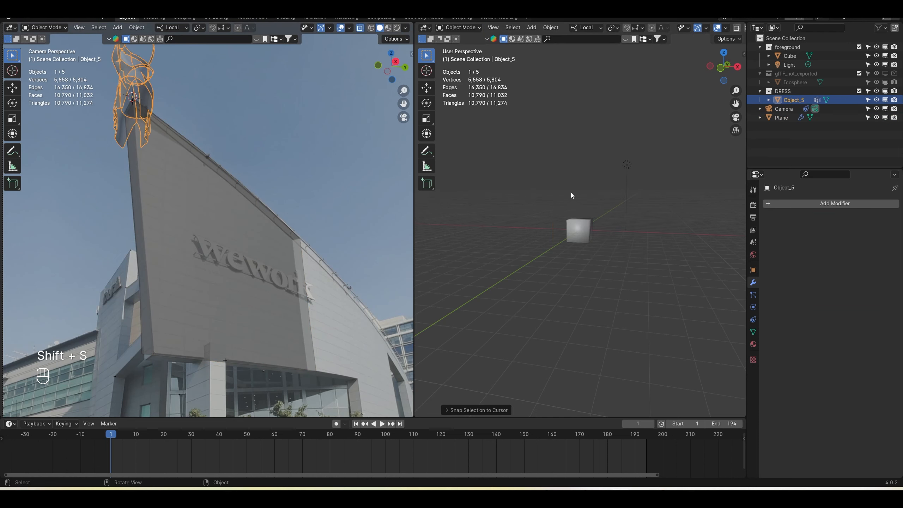
Enlarge the dress slightly and move it downward and outward so it hangs beside the wall's top corner
shift+middle_drag(241, 139, 230, 181)
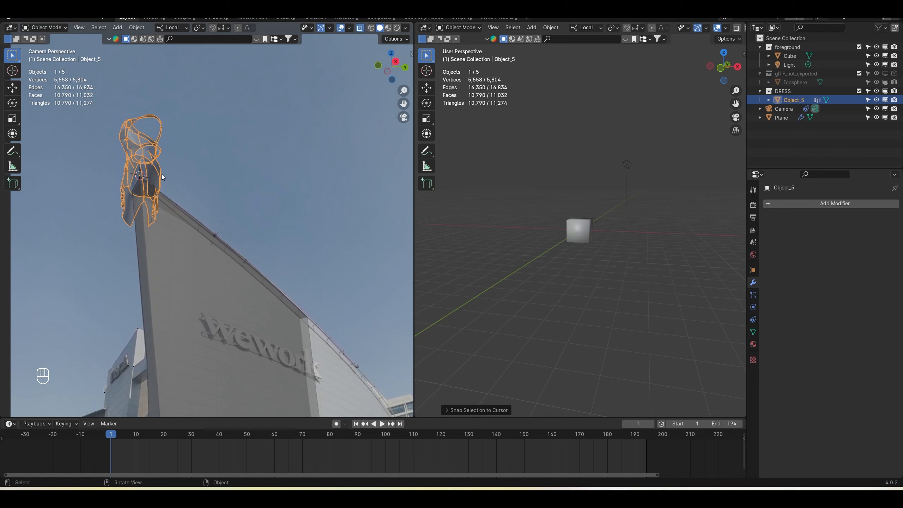
click(227, 162)
click(151, 163)
key(KP_Decimal)
key(KP_Decimal)
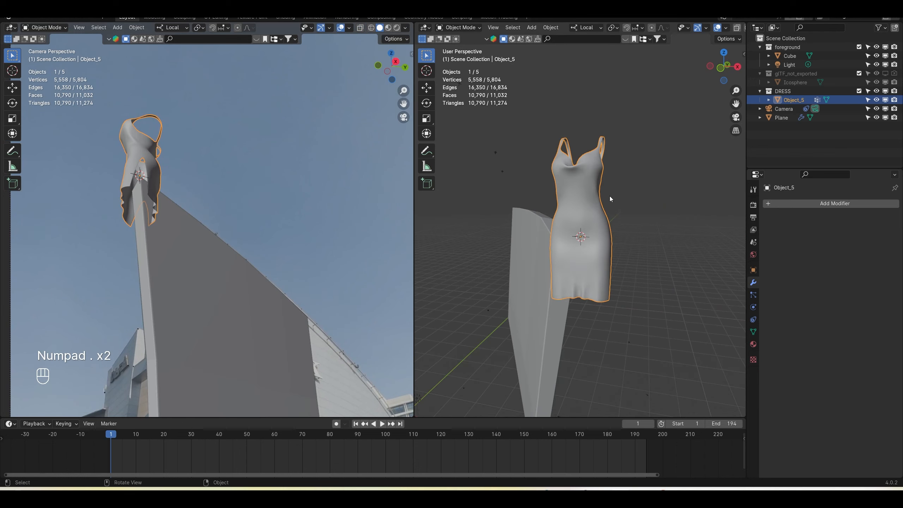
key(s)
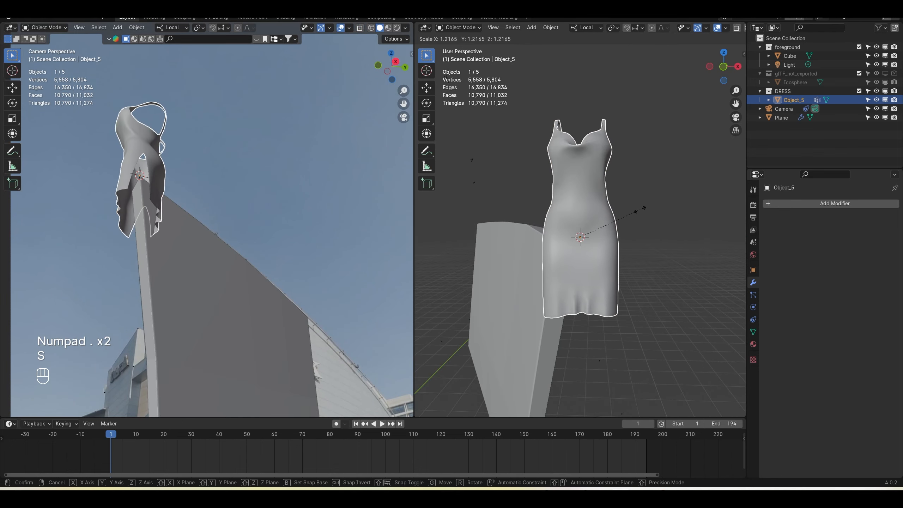
click(653, 210)
key(g)
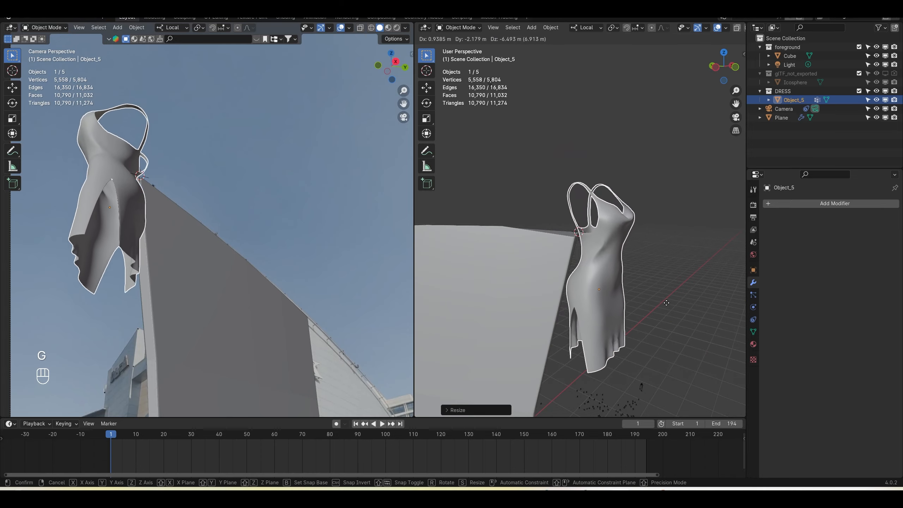
click(667, 314)
Rotate the dress about its vertical axis so its front faces outward, and position its strap side against the wall's peak
middle_drag(668, 313, 535, 320)
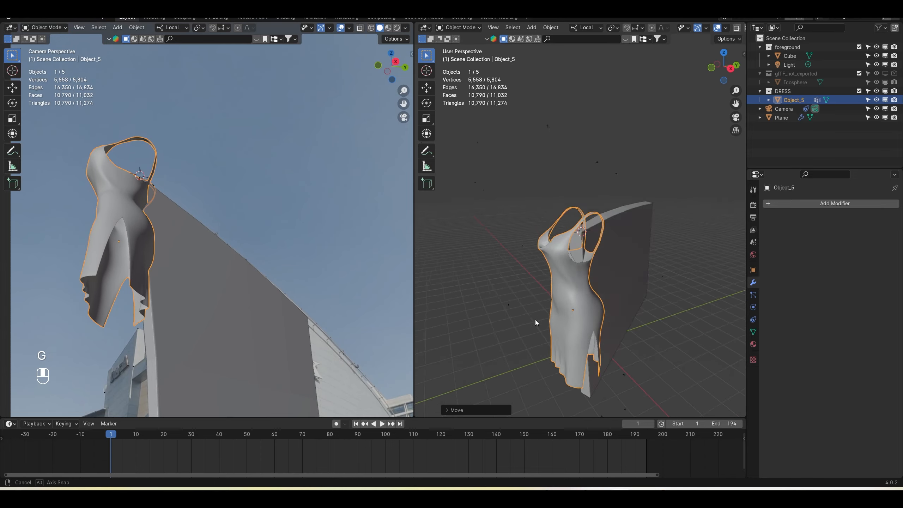
key(r)
key(z)
key(x)
key(z)
key(z)
click(538, 202)
middle_drag(537, 202, 587, 217)
Apply all transforms to the dress and set its origin to geometry
key(ctrl+a)
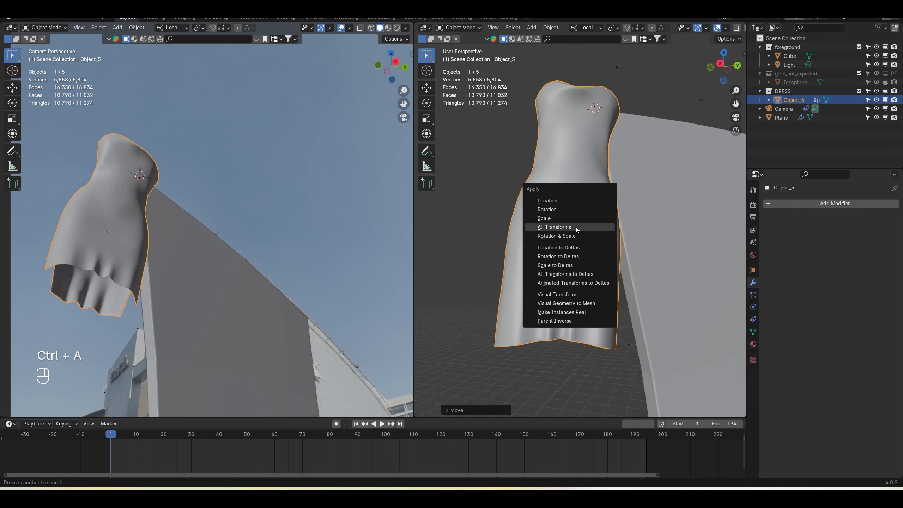
click(576, 227)
right_click(572, 189)
mouse_move(571, 189)
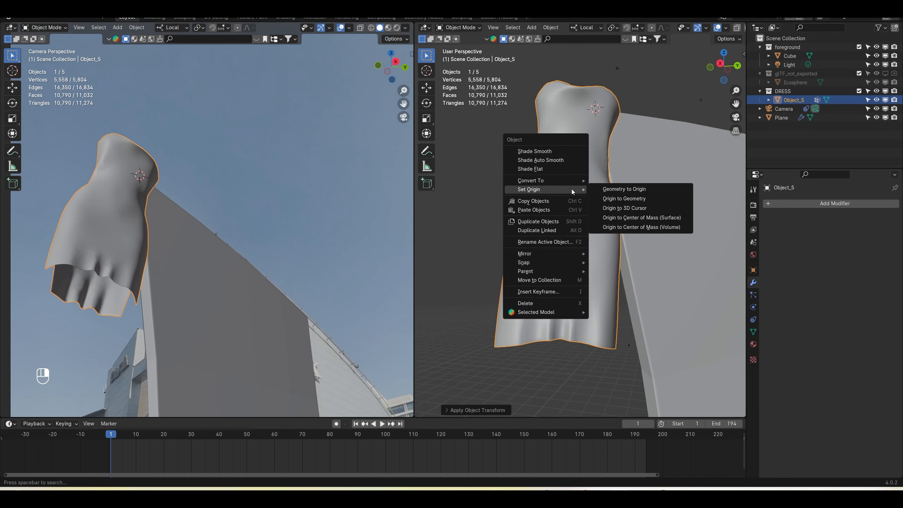
click(616, 198)
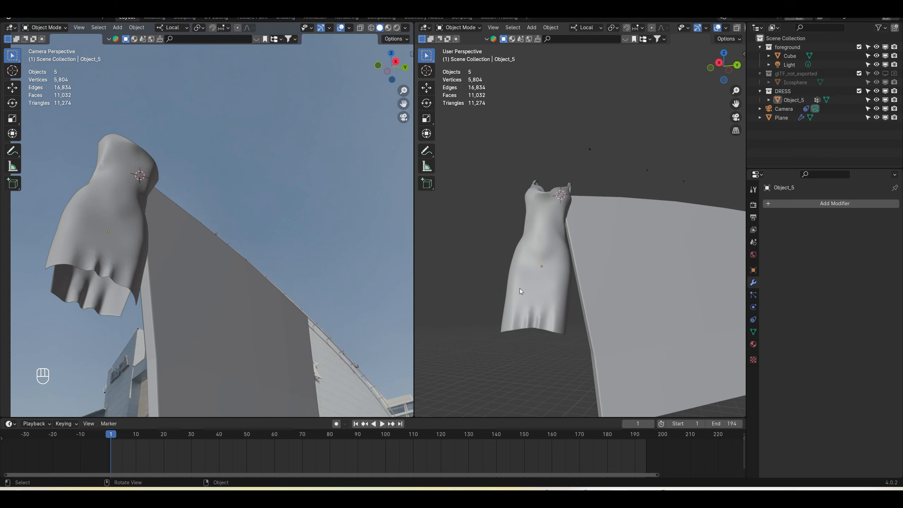
Add Cloth physics to the dress mesh
mouse_move(534, 291)
middle_down()
mouse_move(549, 310)
mouse_move(548, 280)
middle_up()
click(535, 249)
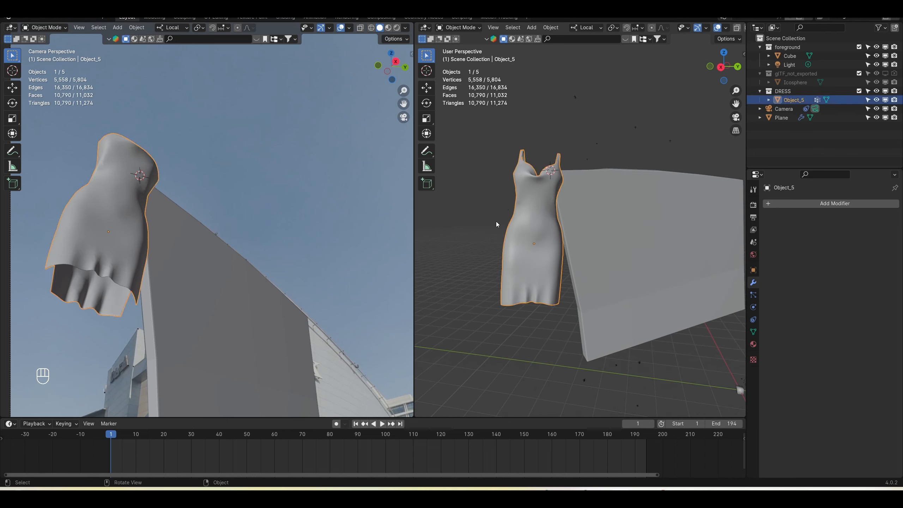
click(753, 307)
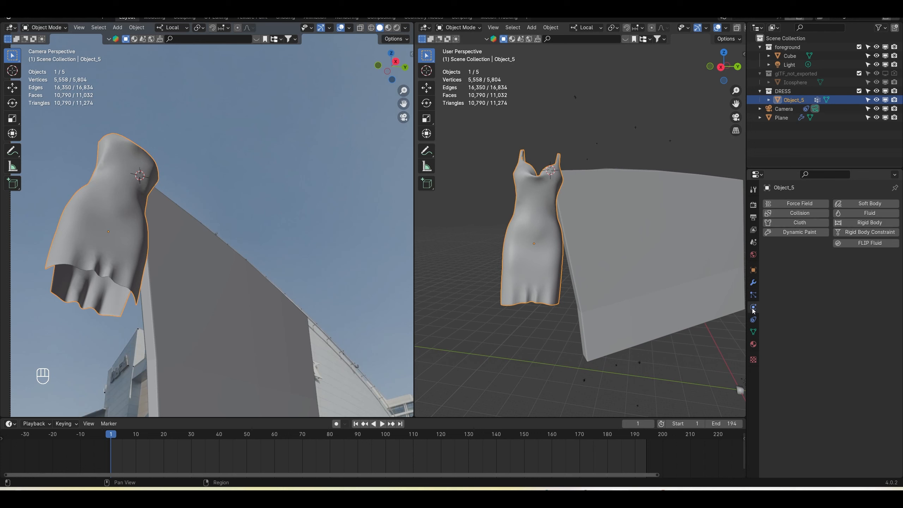
click(800, 222)
Play the dress's cloth simulation as a test and return to frame 1
click(382, 424)
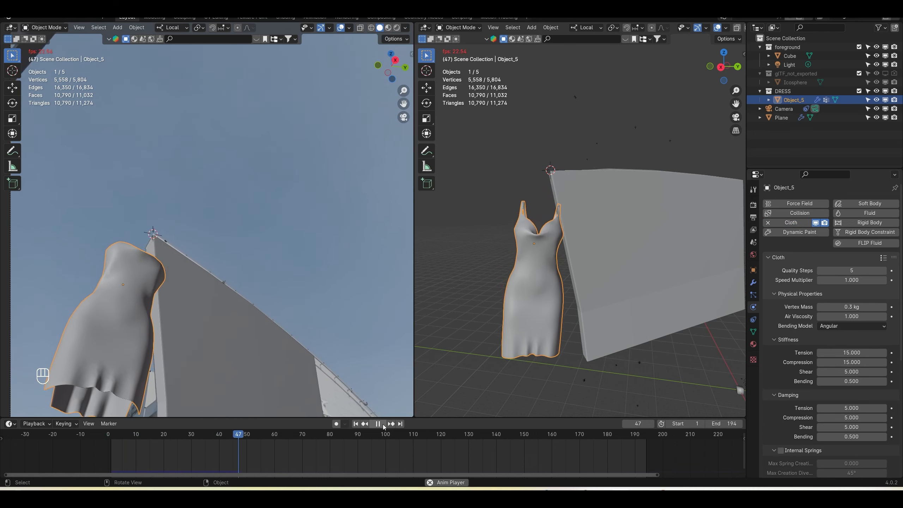
click(377, 423)
click(356, 423)
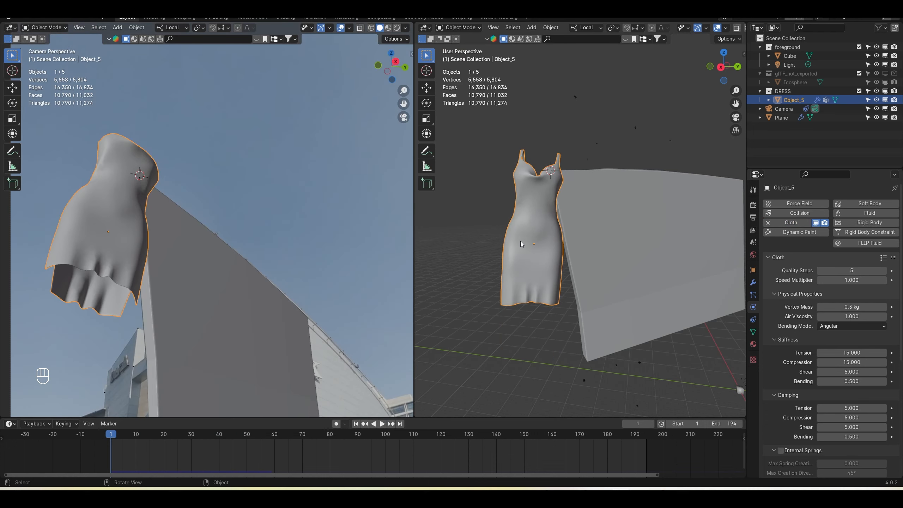
Check the wall mesh's scale values and apply all transforms to it
middle_drag(597, 198, 548, 230)
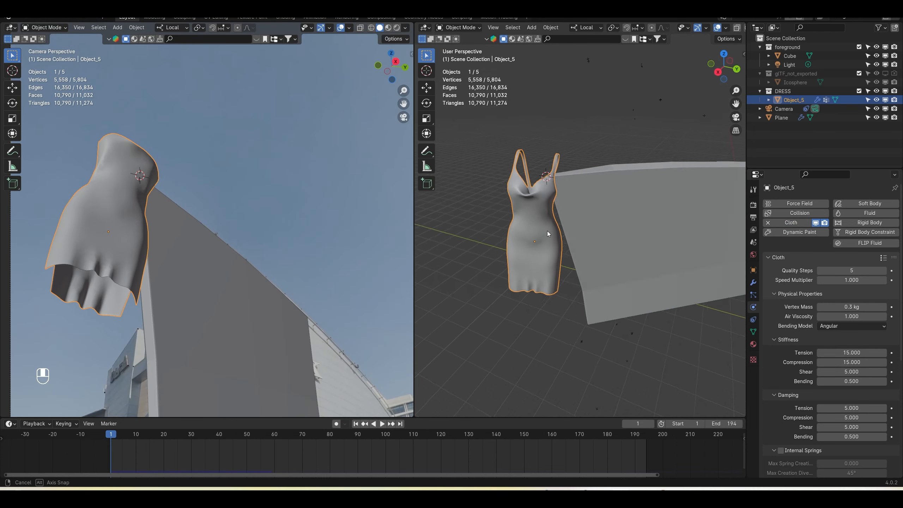
click(580, 205)
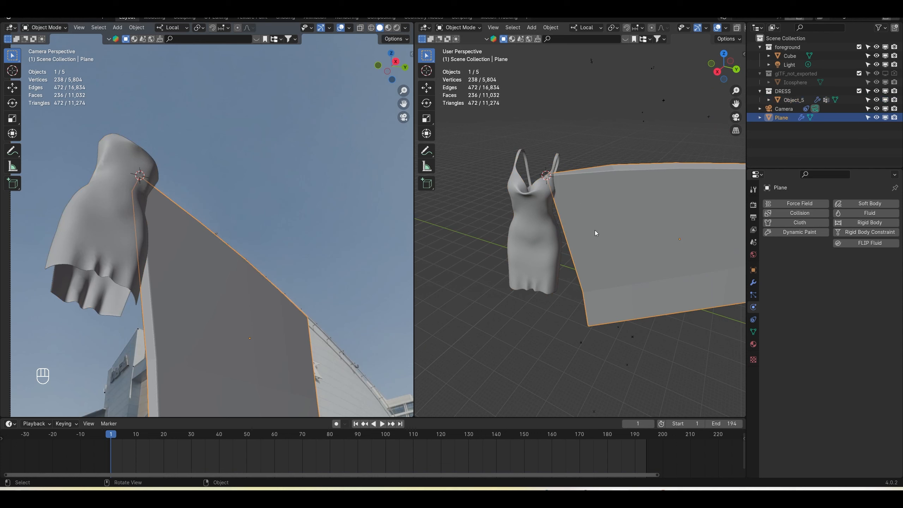
key(n)
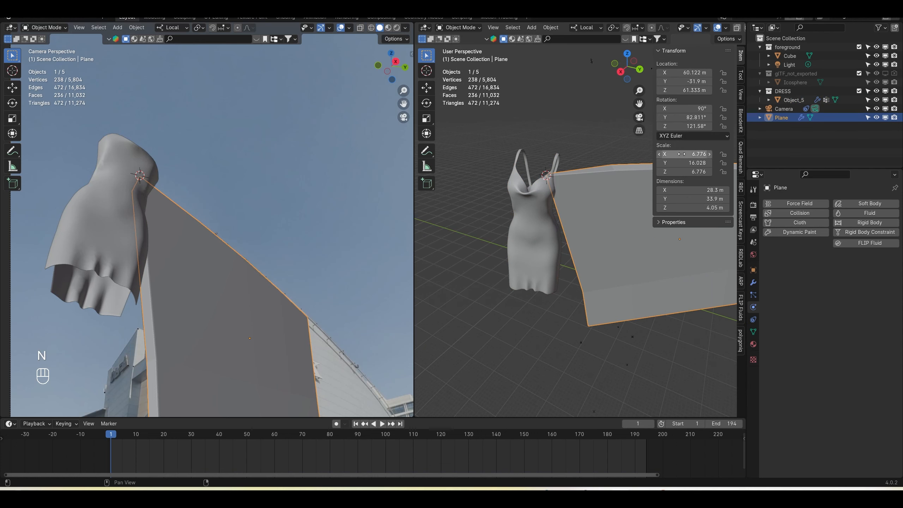
key(n)
key(ctrl+a)
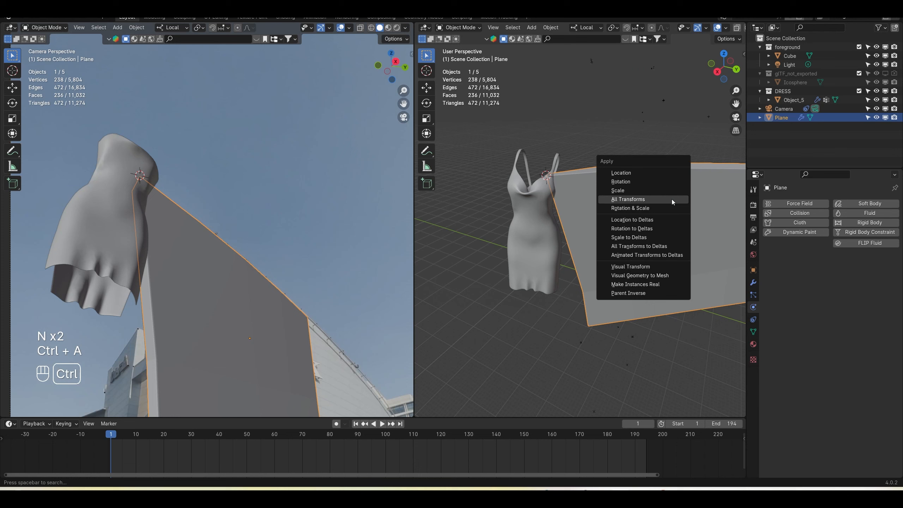
click(672, 202)
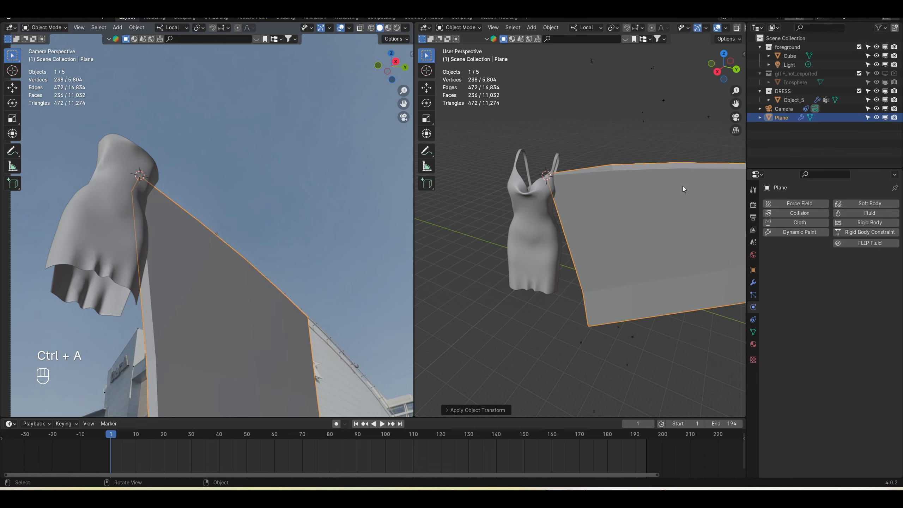
Add Collision physics to the wall mesh and play the simulation to test it against the dress
middle_drag(683, 186, 668, 191)
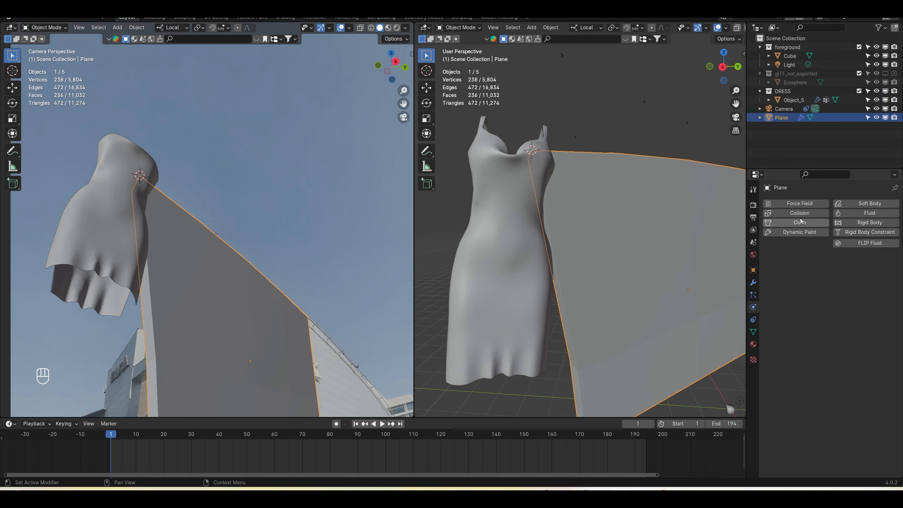
click(800, 212)
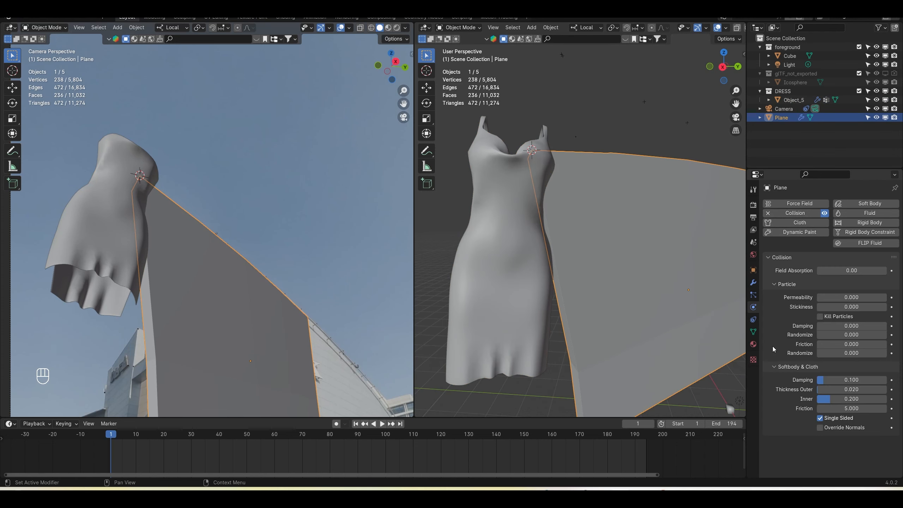
click(386, 424)
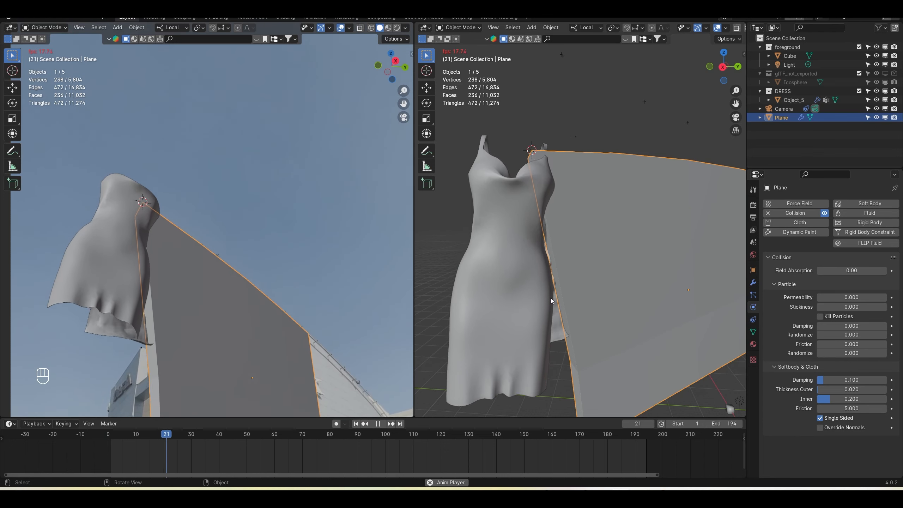
click(377, 424)
shift+middle_drag(490, 354, 623, 276)
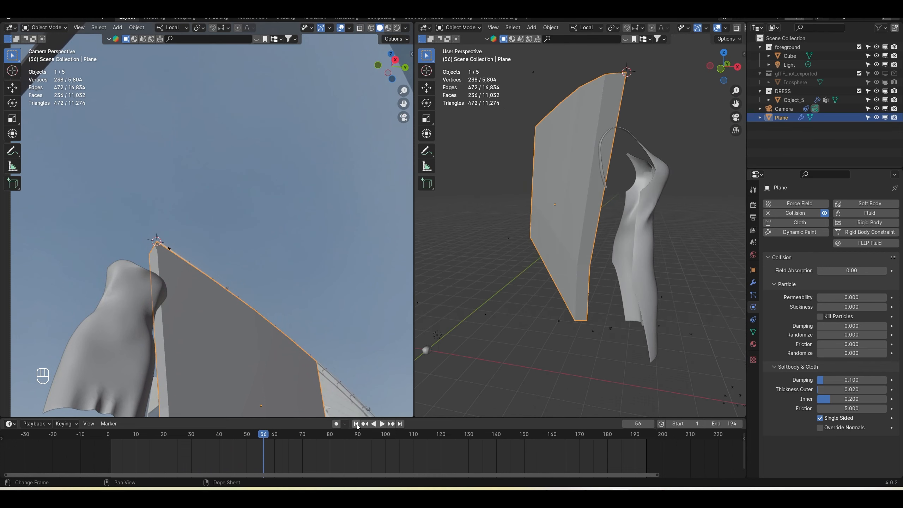
Replay the cloth simulation from the first frame, stop it and return to frame 1
click(355, 424)
click(381, 424)
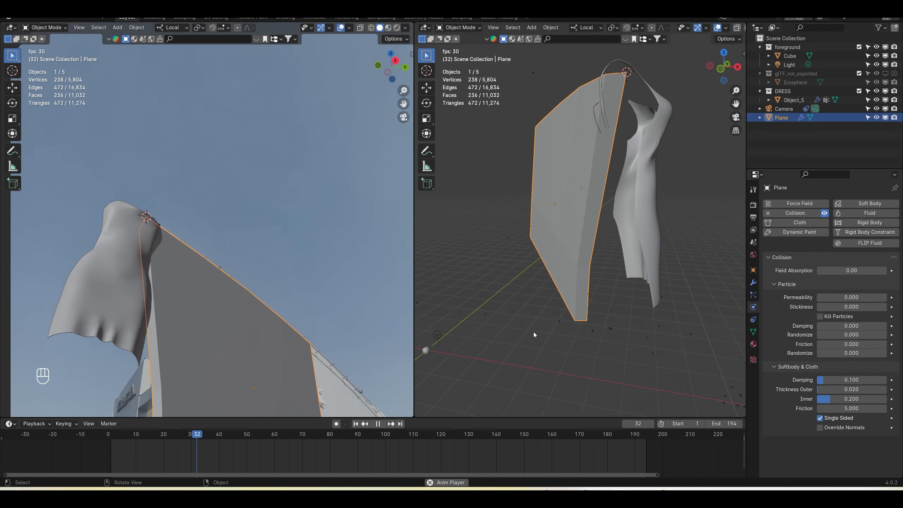
click(377, 424)
click(356, 424)
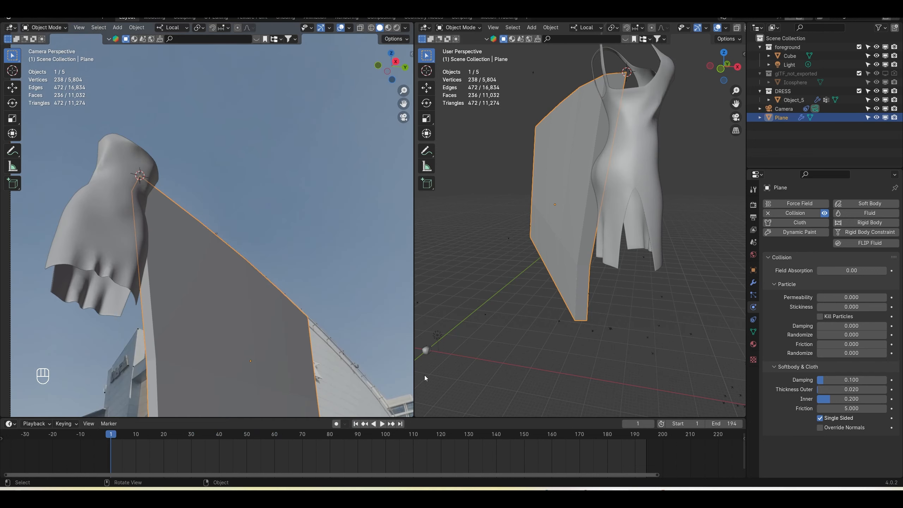
Enable the Face Orientation overlay and inspect the normals of the wall and the dress
middle_drag(539, 214, 571, 223)
shift+middle_drag(623, 205, 579, 224)
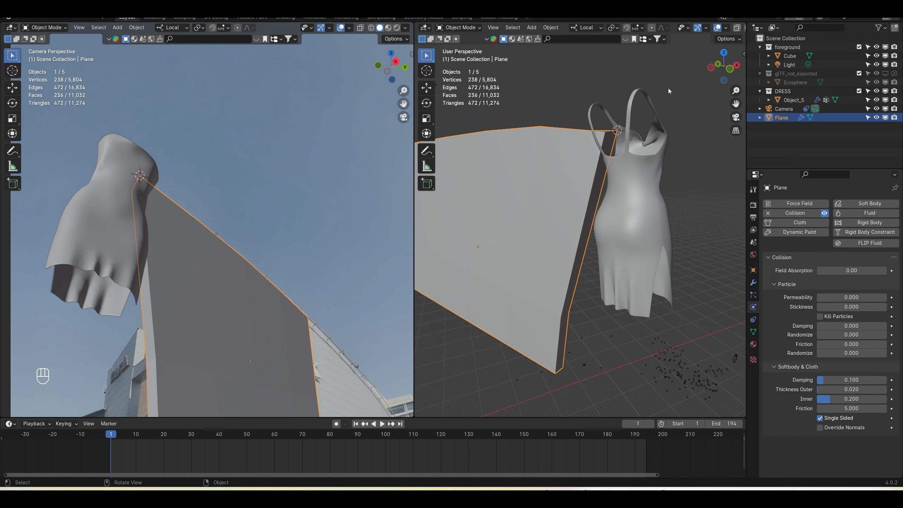
middle_drag(676, 29, 613, 39)
click(682, 29)
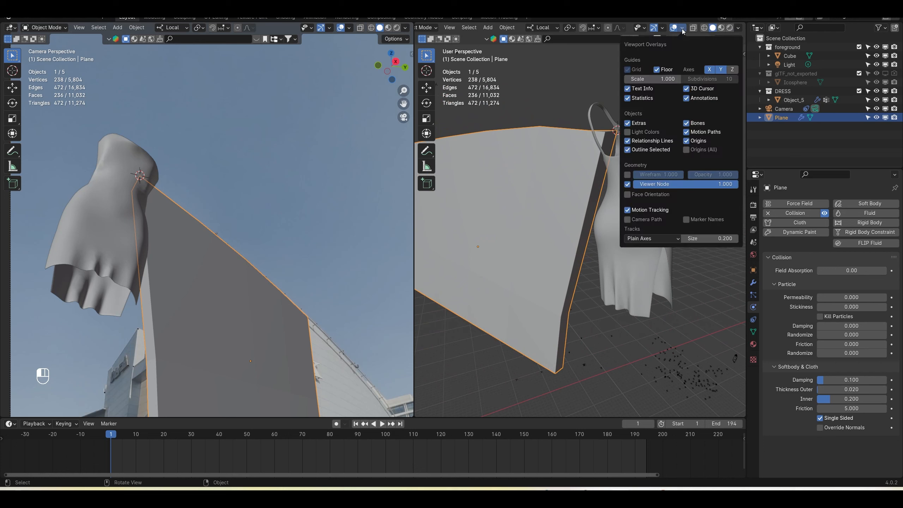
click(629, 195)
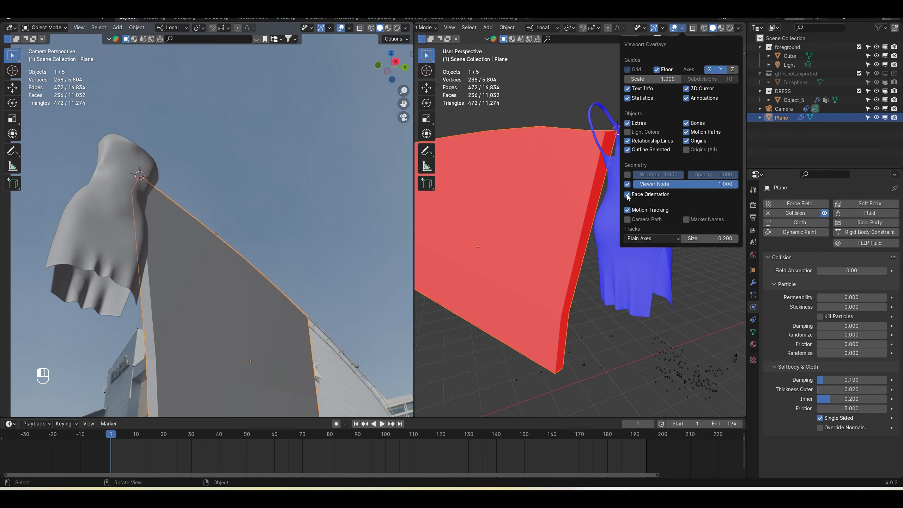
middle_drag(513, 268, 597, 240)
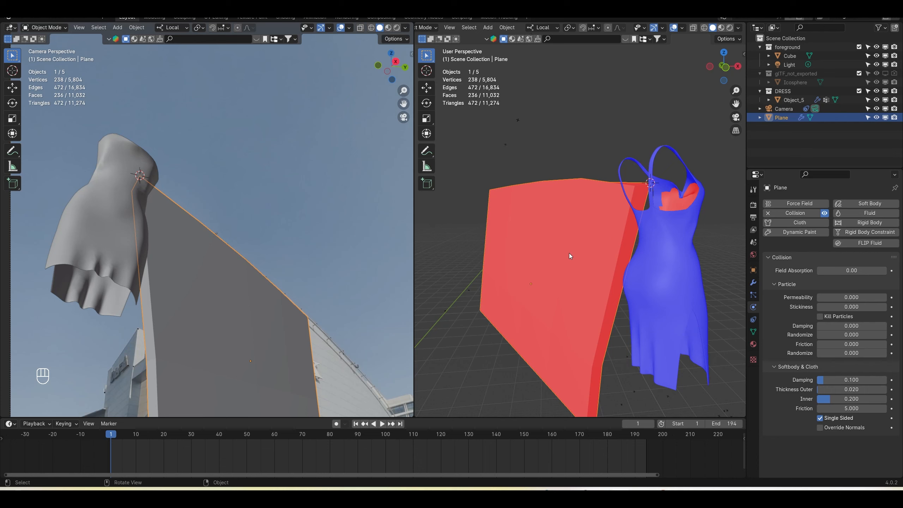
Recalculate all of the wall mesh's normals to face outside and check them against the dress
key(Tab)
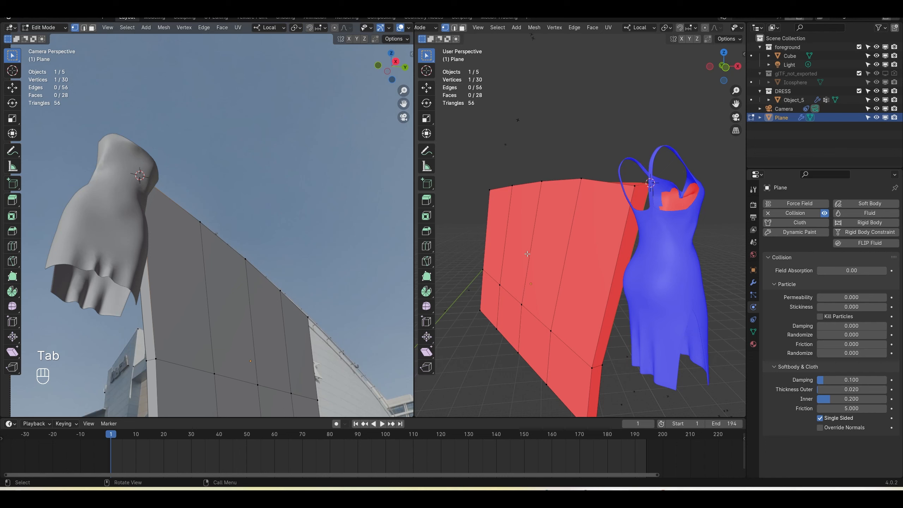
key(a)
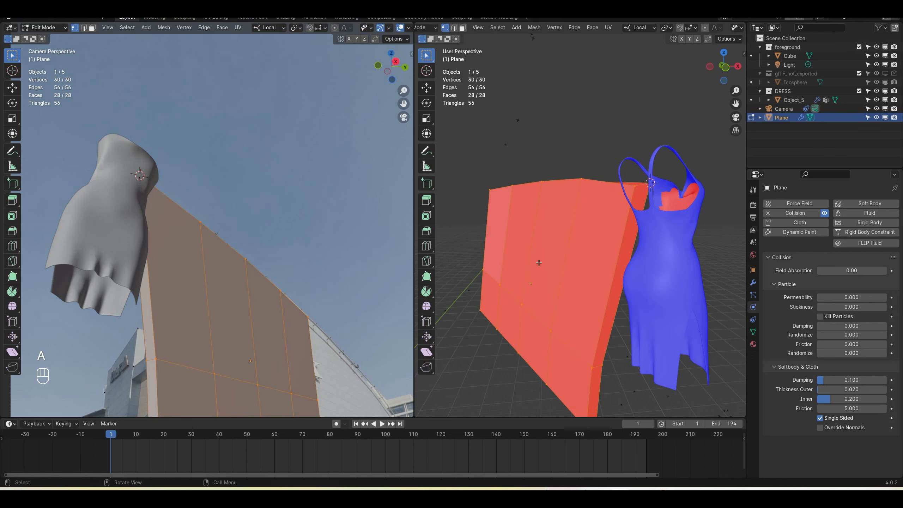
key(shift+n)
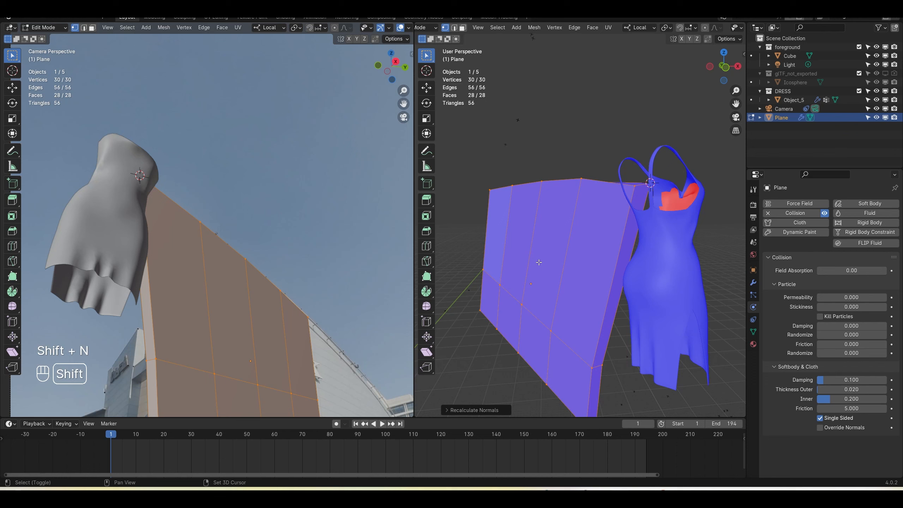
key(Tab)
middle_drag(574, 254, 638, 256)
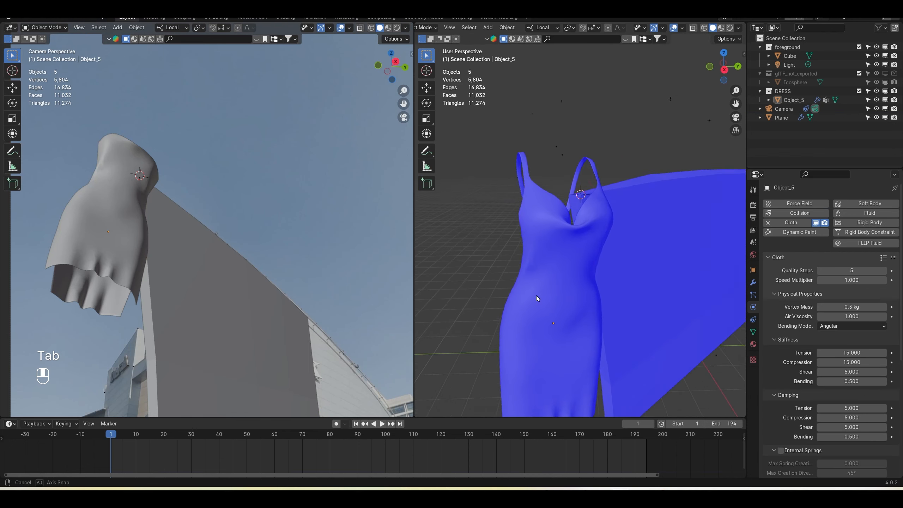
middle_drag(537, 297, 548, 296)
Turn off the Face Orientation overlay and test the cloth simulation again, returning to frame 1
click(682, 28)
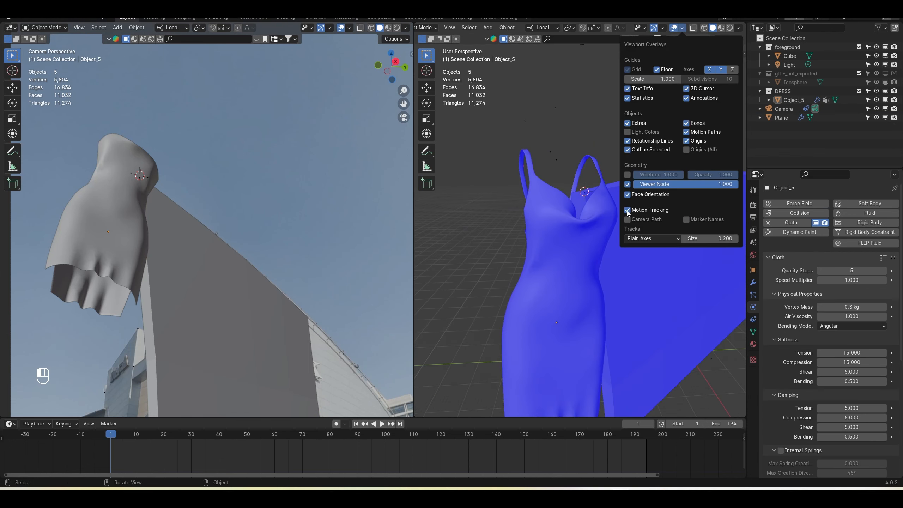
click(627, 194)
middle_drag(583, 249, 590, 291)
key(space)
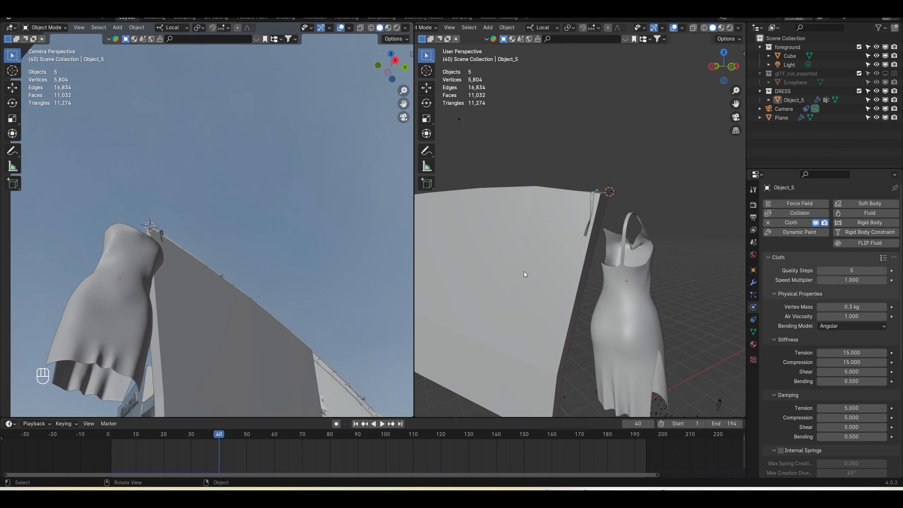
middle_drag(559, 316, 639, 248)
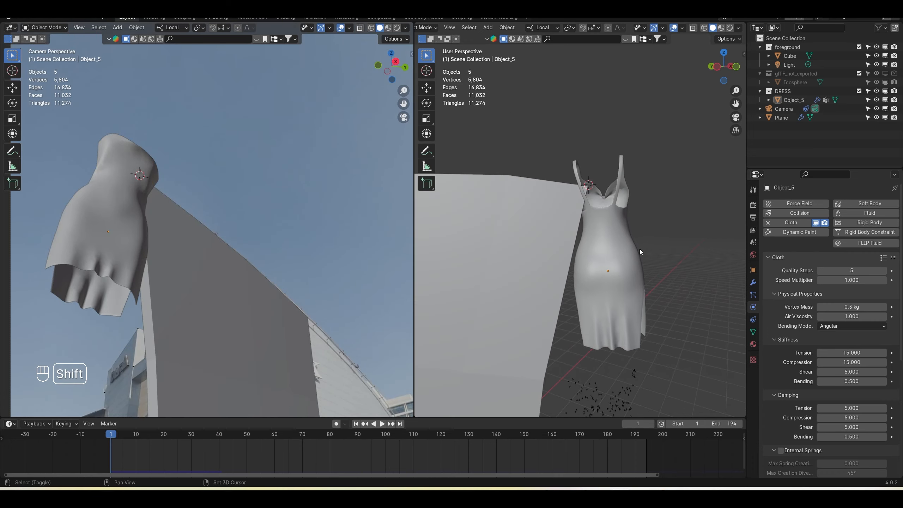
key(shift+Left)
Select all the dress's vertices in Edit Mode and apply Merge by Distance
click(624, 246)
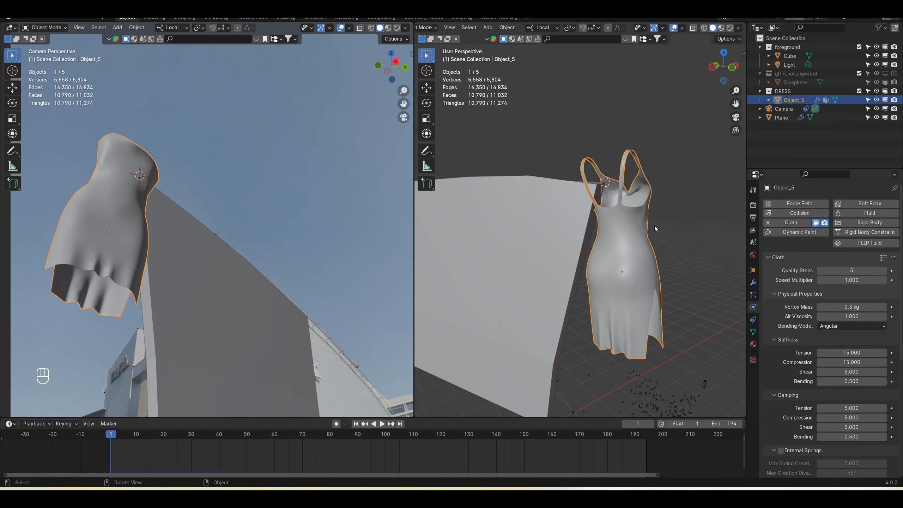
key(Tab)
middle_drag(637, 218, 630, 246)
key(1)
key(a)
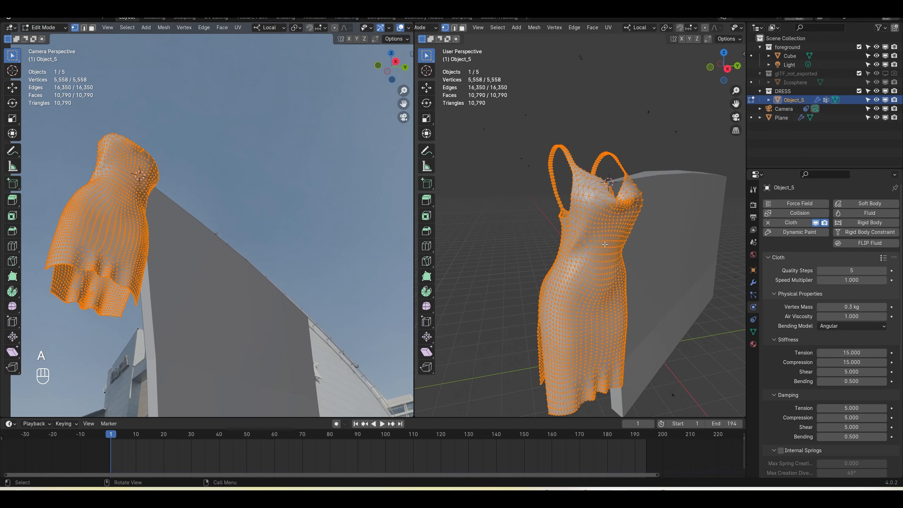
key(F3)
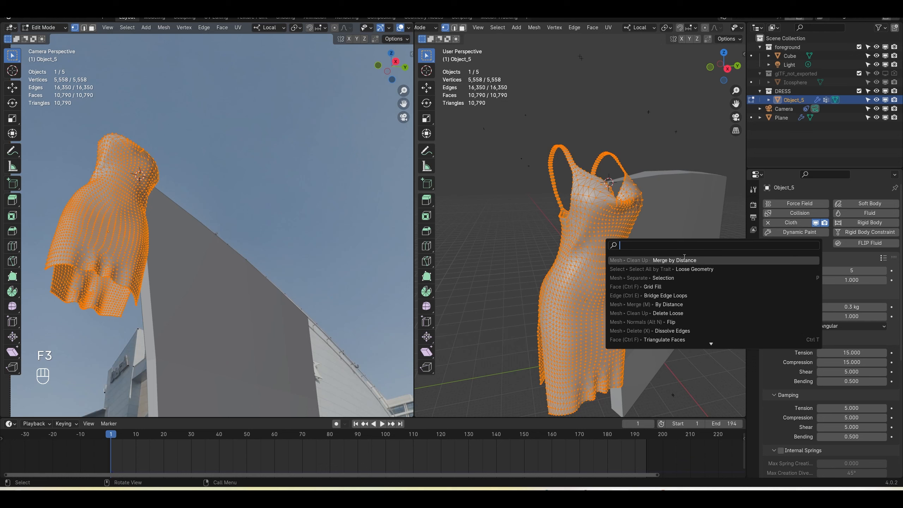
click(683, 259)
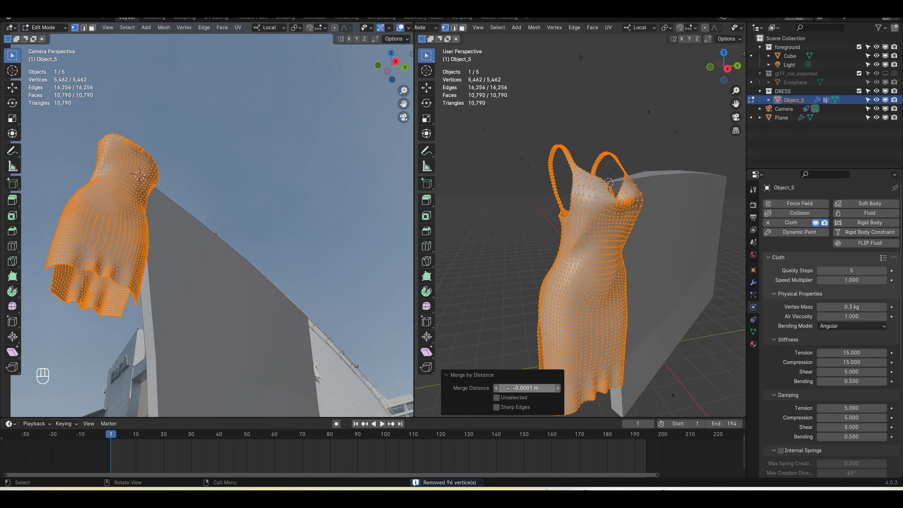
Set the dress's Merge Distance to 0.1 m
click(511, 389)
key(BackSpace)
key(BackSpace)
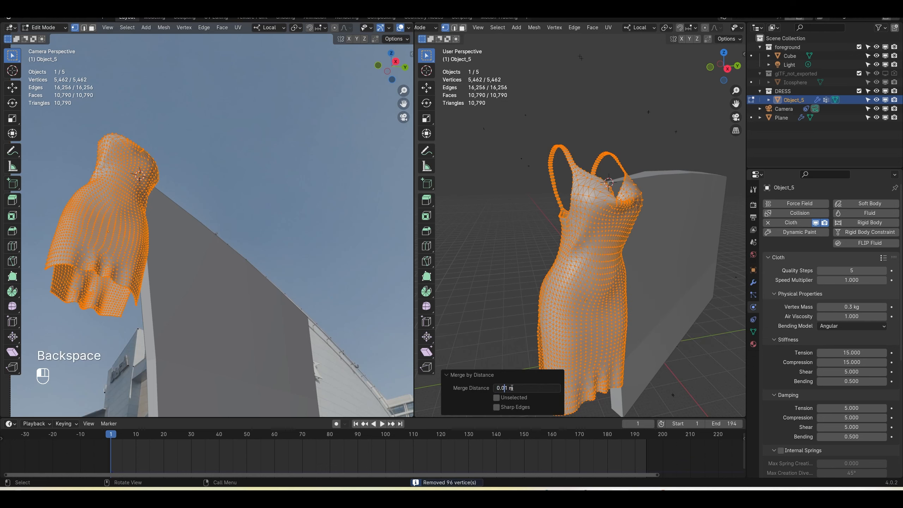
key(BackSpace)
click(467, 380)
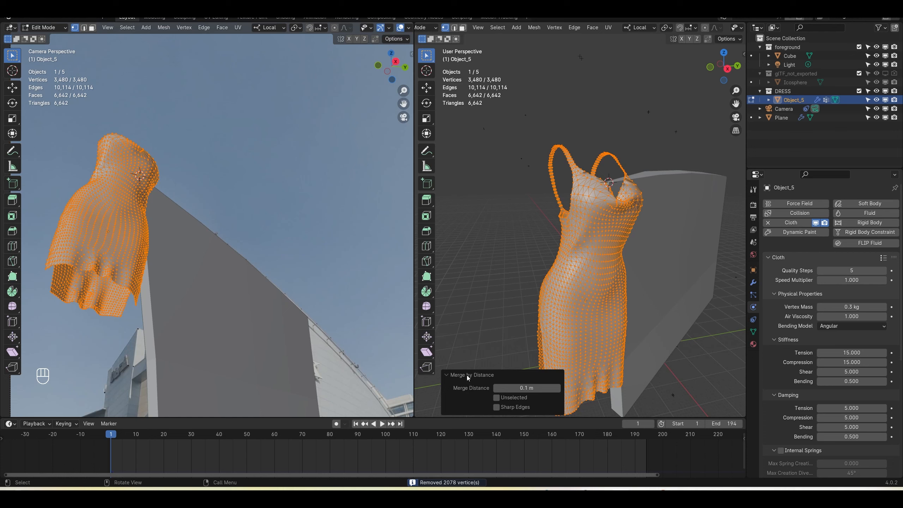
click(468, 375)
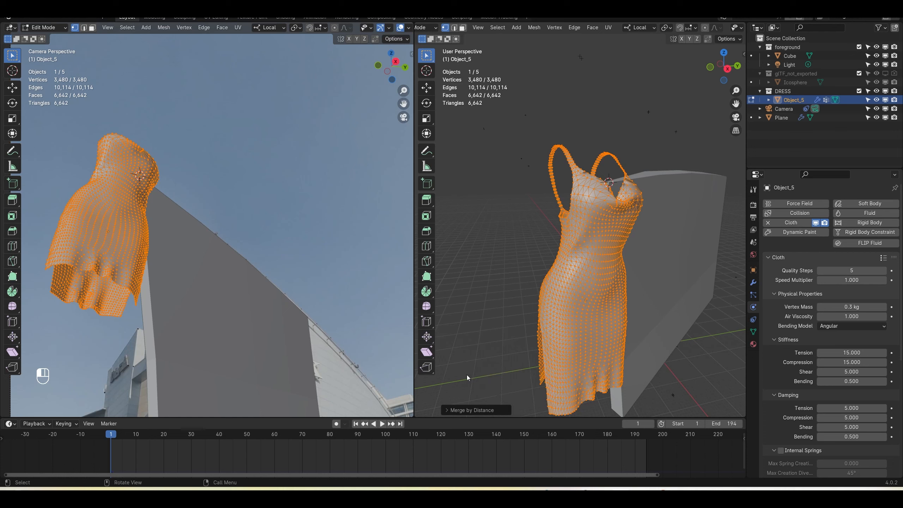
middle_drag(467, 375, 655, 282)
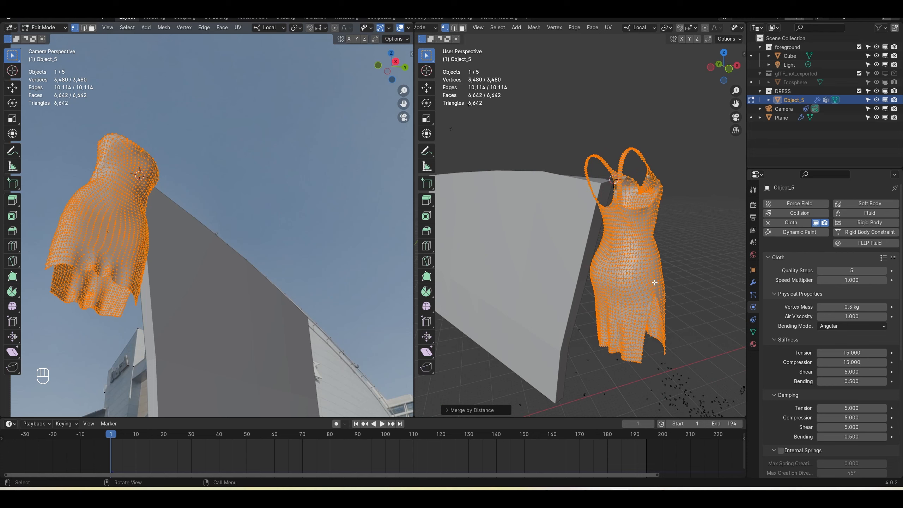
Inspect the merged dress up close in Object Mode, and undo the merge
key(Tab)
shift+middle_drag(672, 224, 603, 253)
scroll(602, 264, up, 2)
scroll(604, 253, up, 2)
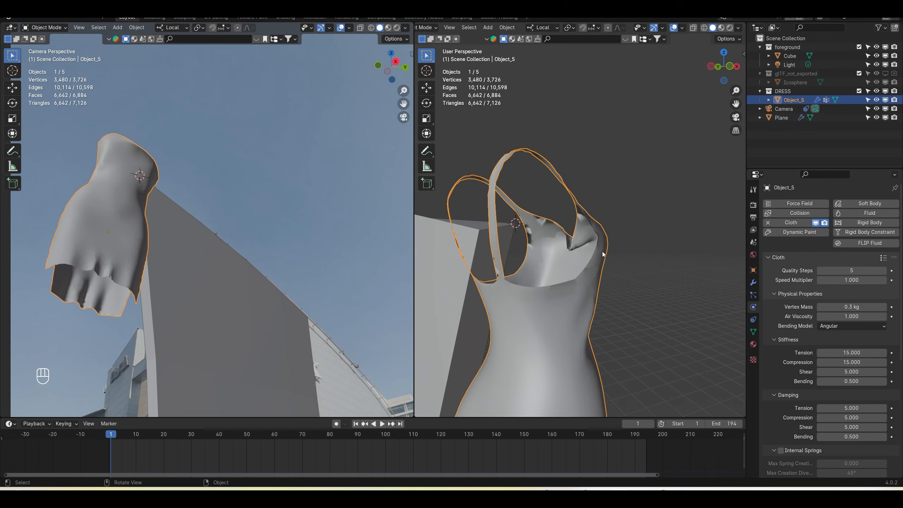
shift+middle_drag(568, 303, 628, 223)
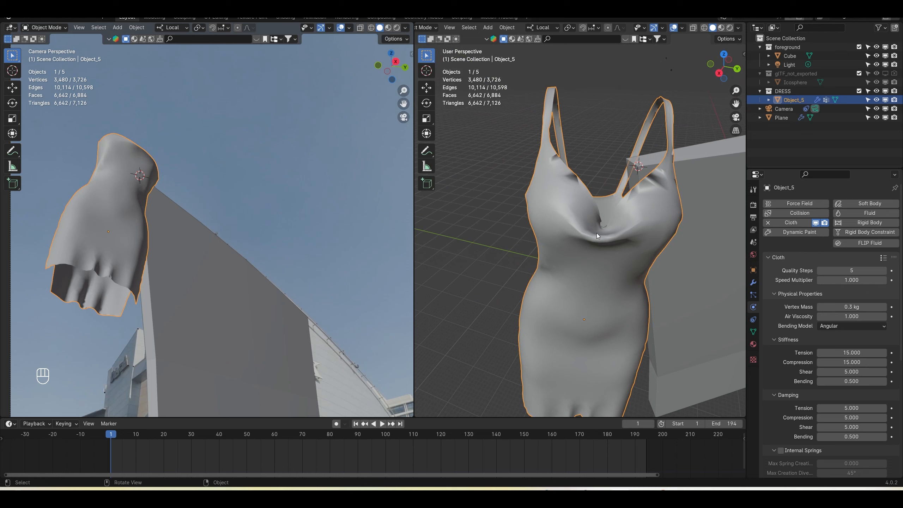
key(ctrl+z)
key(ctrl+z)
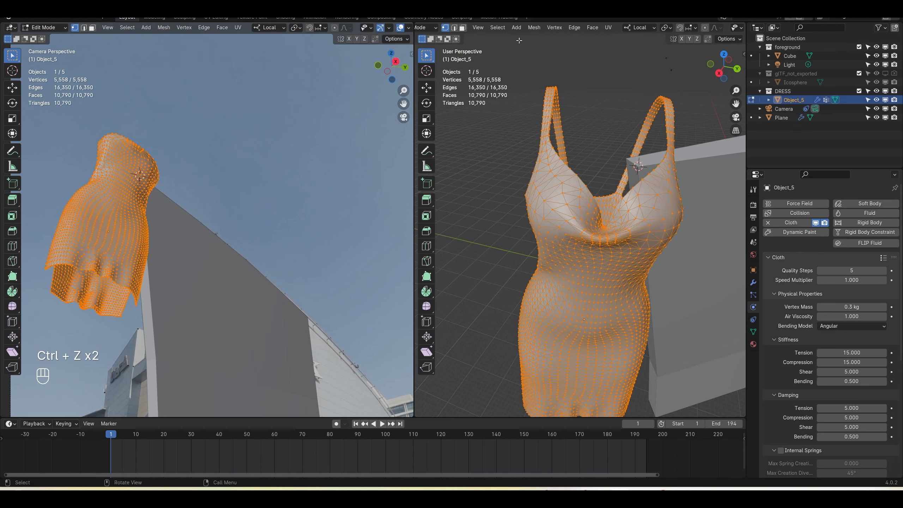
Apply Merge by Distance to all the dress's vertices again, with a merge distance smaller than 0.1 m
key(F3)
click(540, 63)
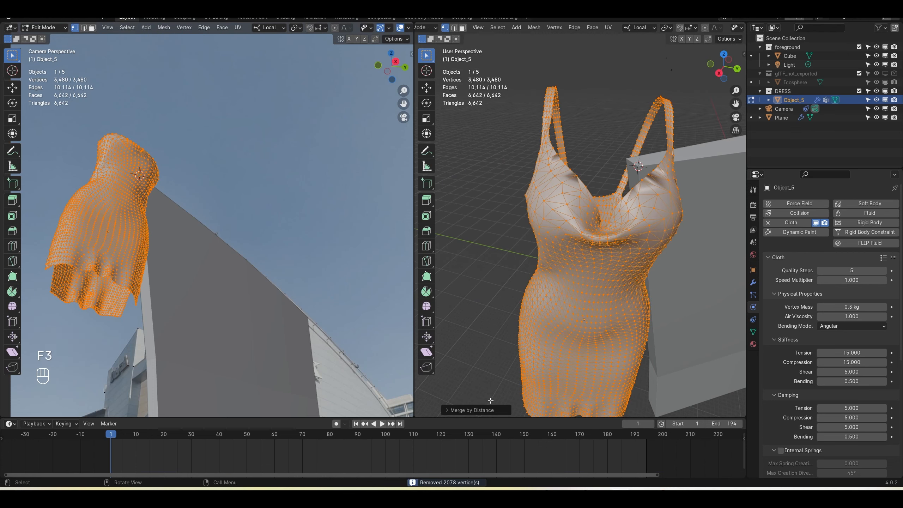
click(471, 410)
click(520, 388)
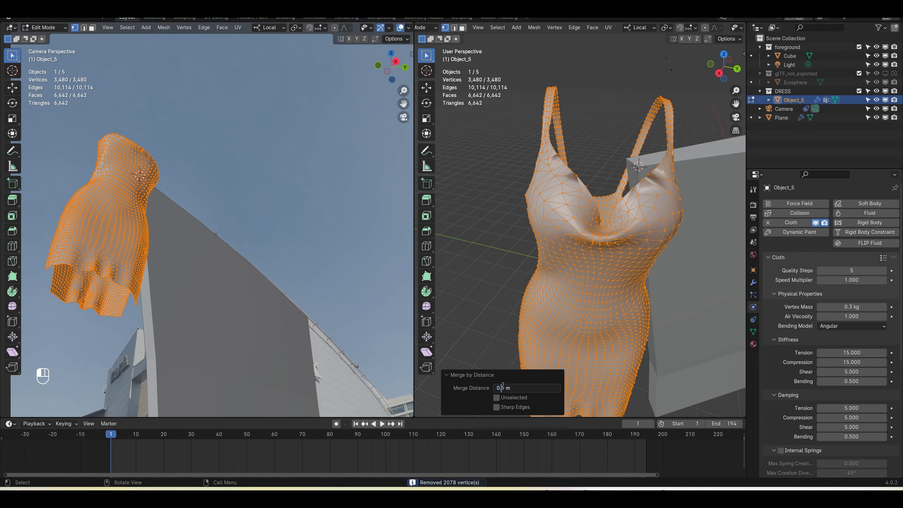
key(Return)
click(456, 376)
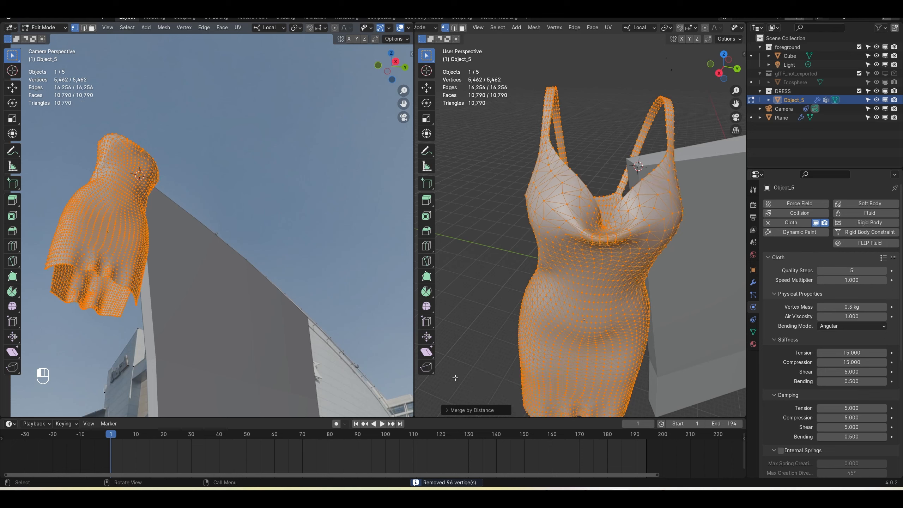
Leave Edit Mode, play the merged dress's cloth simulation beside the wall and return to frame 1
middle_drag(453, 355, 502, 322)
key(Tab)
middle_drag(607, 301, 576, 302)
scroll(651, 299, down, 4)
click(383, 425)
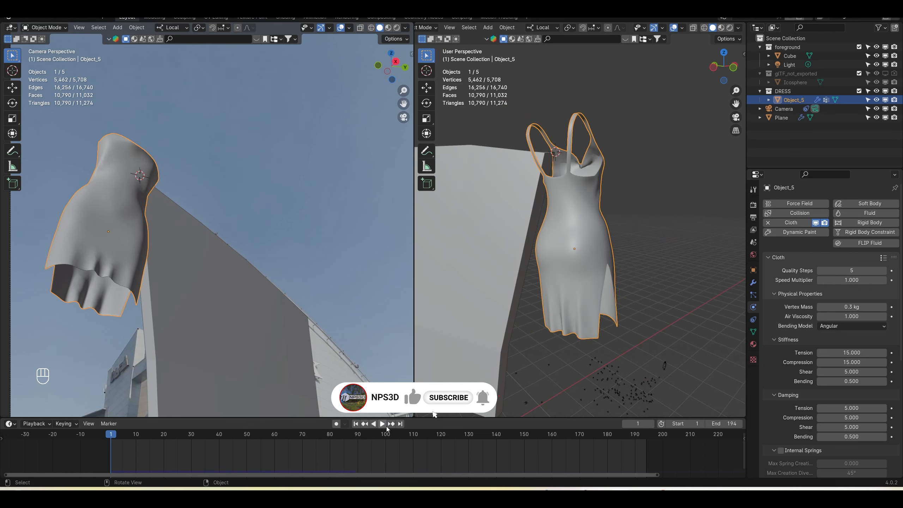
click(384, 426)
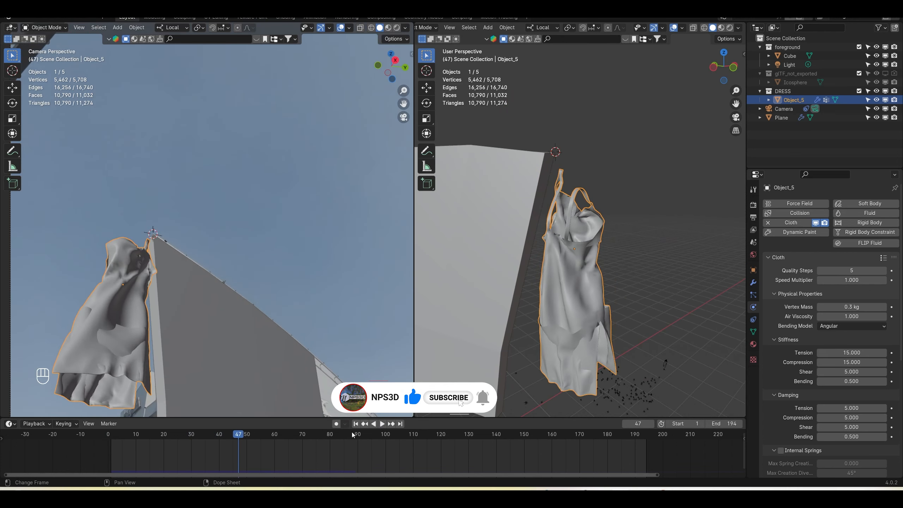
click(356, 424)
Rotate the dress to a tilt and move it so its straps sit over the wall's upper corner
middle_drag(463, 321, 613, 260)
key(r)
click(662, 260)
key(g)
click(655, 237)
Play the cloth simulation with the tilted dress, stop it and return to frame 1
key(space)
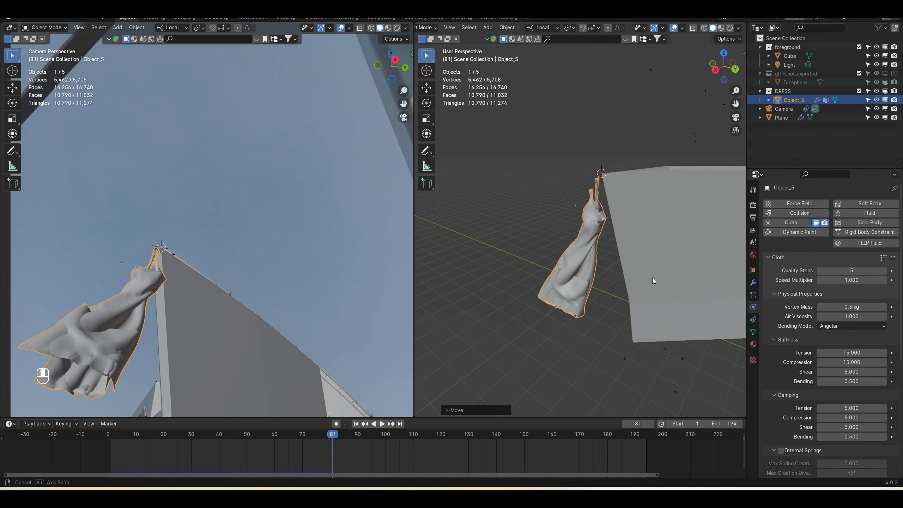
key(space)
click(356, 425)
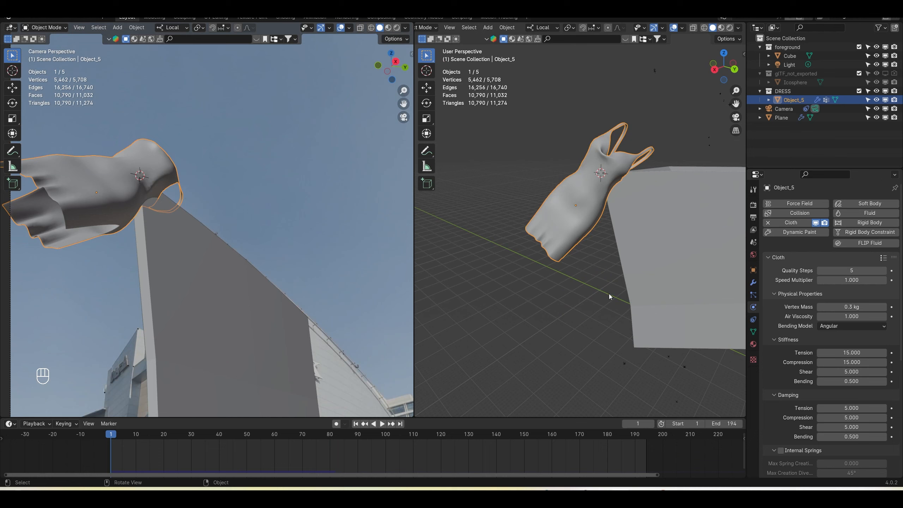
key(r)
click(661, 198)
key(r)
key(z)
click(654, 200)
key(ctrl+z)
key(ctrl+z)
key(ctrl+z)
key(ctrl+z)
key(ctrl+z)
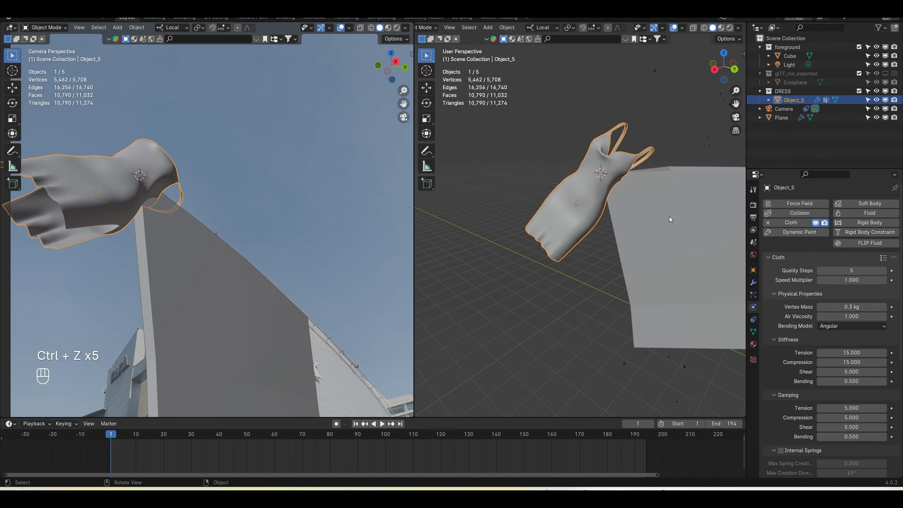
Add a cube mesh at the 3D cursor beside the wall's upper corner, inside the dress neckline
middle_drag(541, 285, 711, 263)
scroll(688, 229, up, 3)
scroll(673, 260, up, 3)
middle_drag(669, 195, 687, 191)
scroll(692, 178, up, 4)
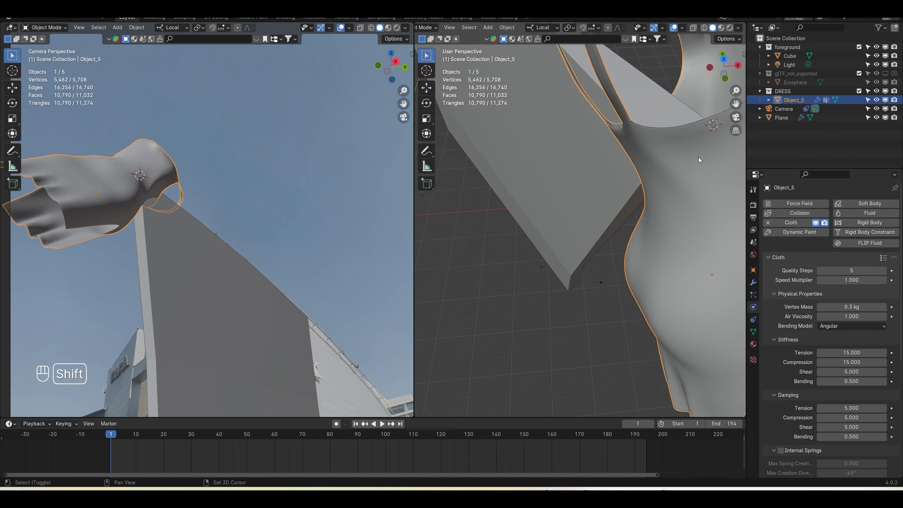
key(shift+a)
mouse_move(655, 144)
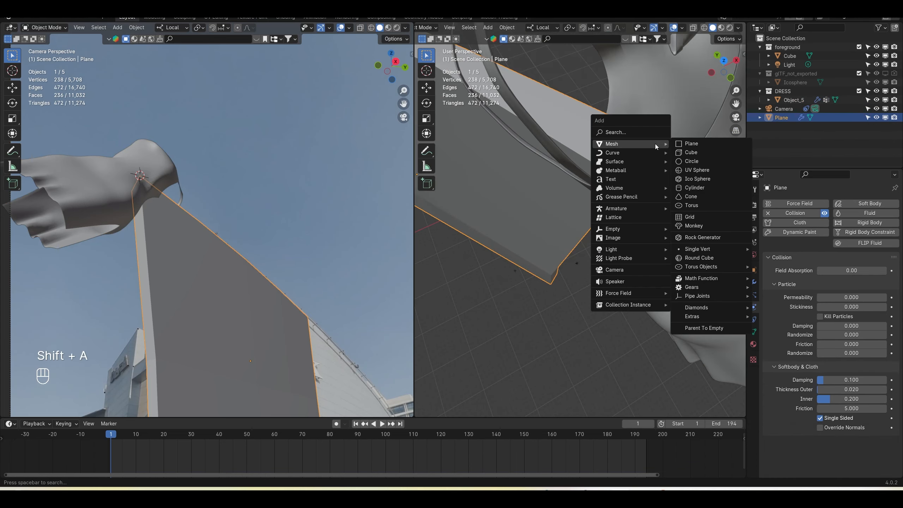
click(700, 154)
Scale the new cube down along its X and Y axes into a thin block
key(s)
key(x)
click(704, 146)
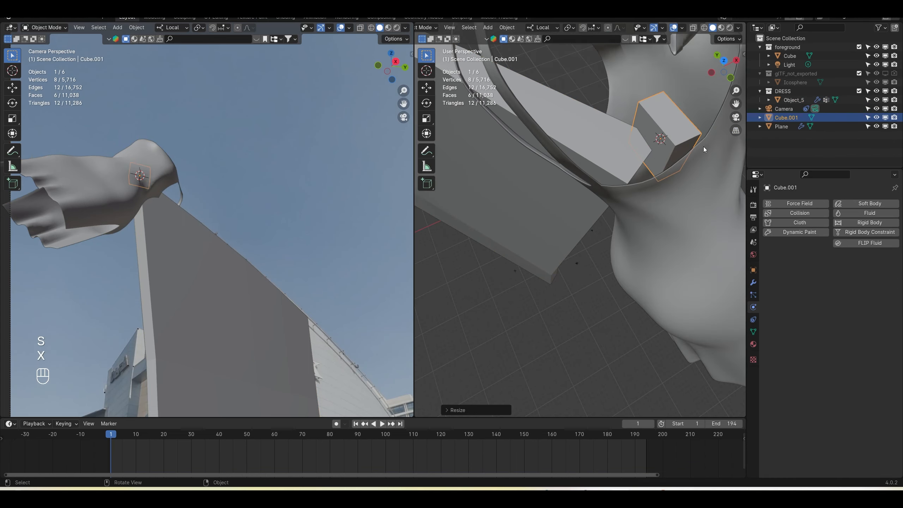
key(s)
key(y)
click(698, 131)
key(s)
key(x)
click(711, 126)
Move the thin block along its local X and Y axes onto the end of the wall's top edge
key(g)
key(x)
click(697, 146)
key(g)
key(y)
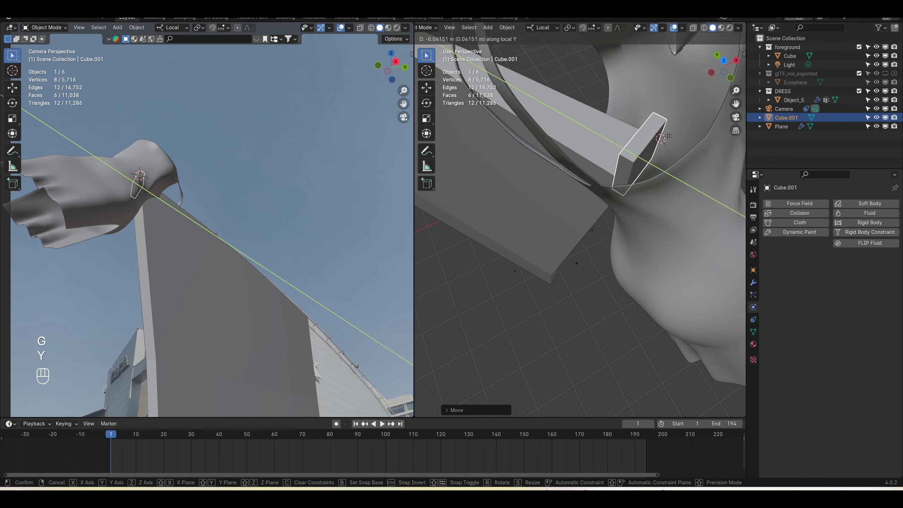
click(690, 157)
middle_drag(690, 157, 504, 202)
key(g)
key(x)
middle_drag(541, 255, 745, 289)
Align the block with the wall's end by rotating it about Z, scaling it along X and moving it along Y, and apply its transform
key(r)
key(z)
key(s)
key(x)
click(587, 255)
key(g)
key(y)
key(ctrl+a)
right_click(644, 177)
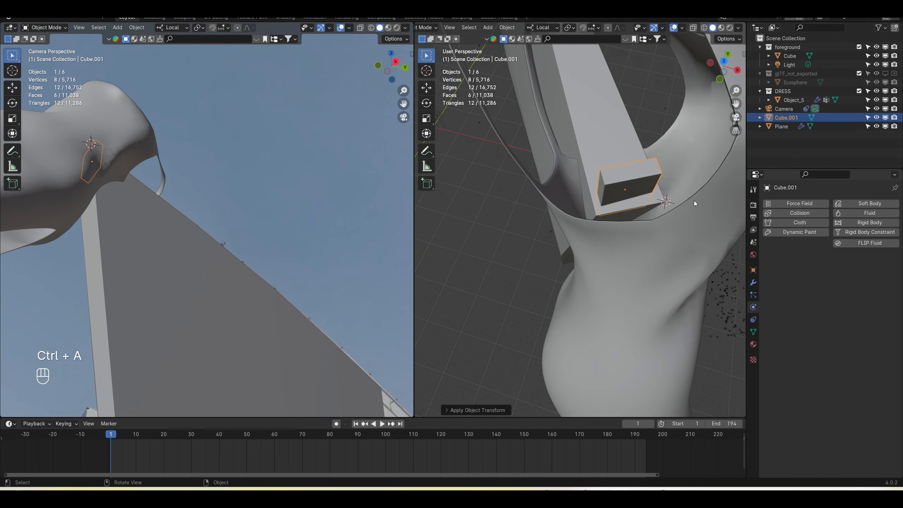
Add a Bevel modifier to the block with 3 segments and an amount of 0.09 m
click(754, 283)
click(808, 210)
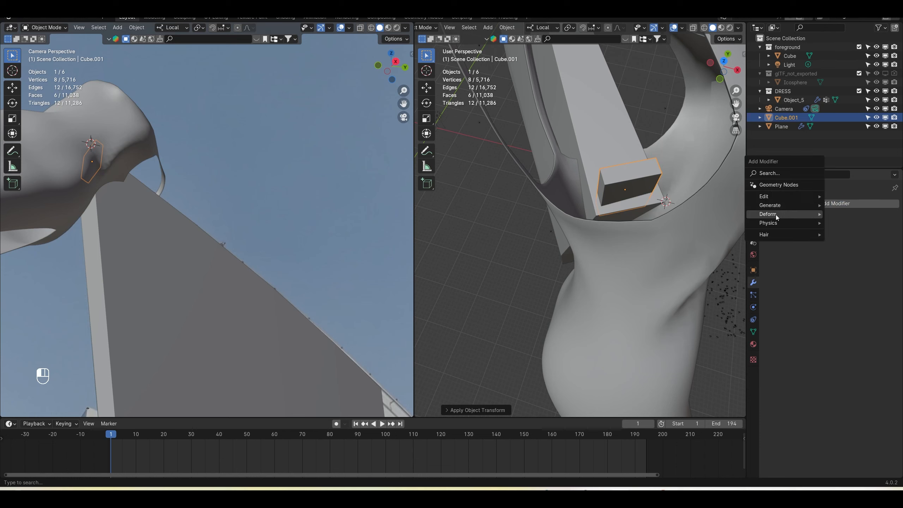
mouse_move(782, 205)
click(695, 223)
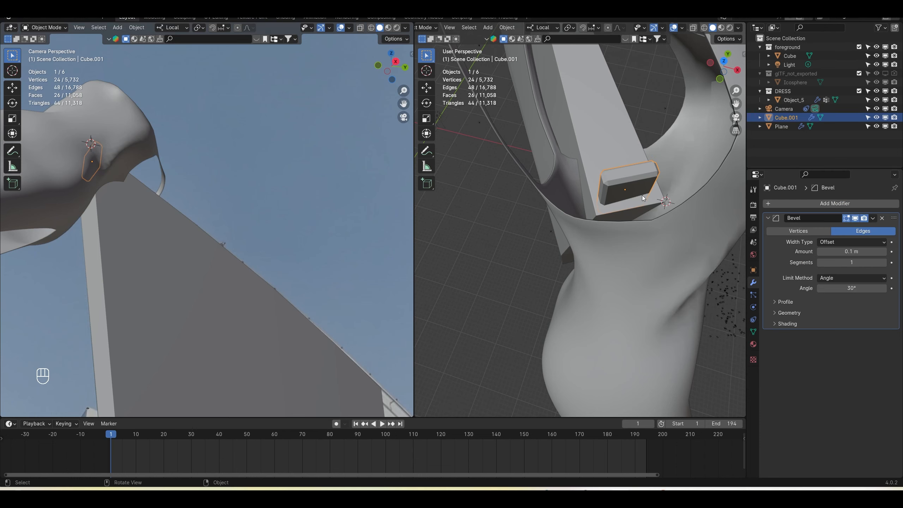
click(884, 263)
click(820, 252)
Shade the beveled block smooth and enable Collision physics on it
right_click(647, 171)
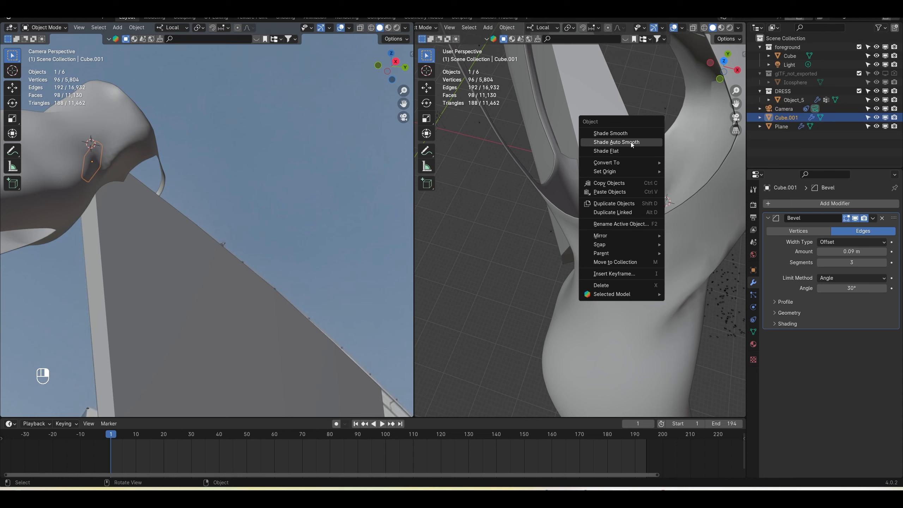
click(630, 133)
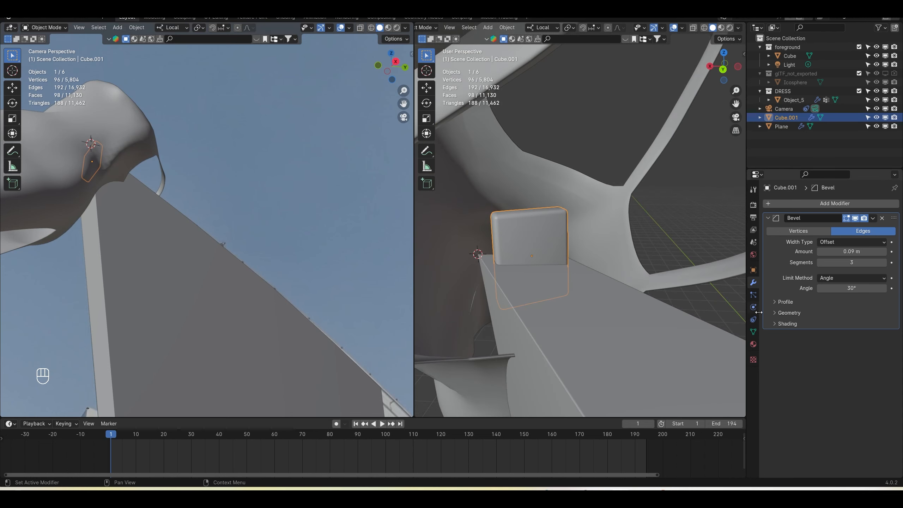
click(753, 307)
click(800, 213)
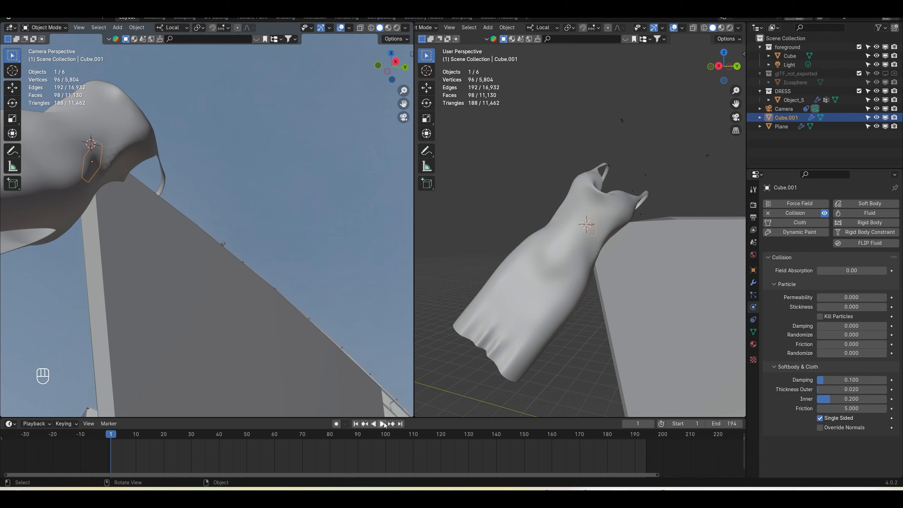
Play the cloth simulation with the collision block, inspect how the dress hangs, scrub through its motion and return to frame 1
click(382, 423)
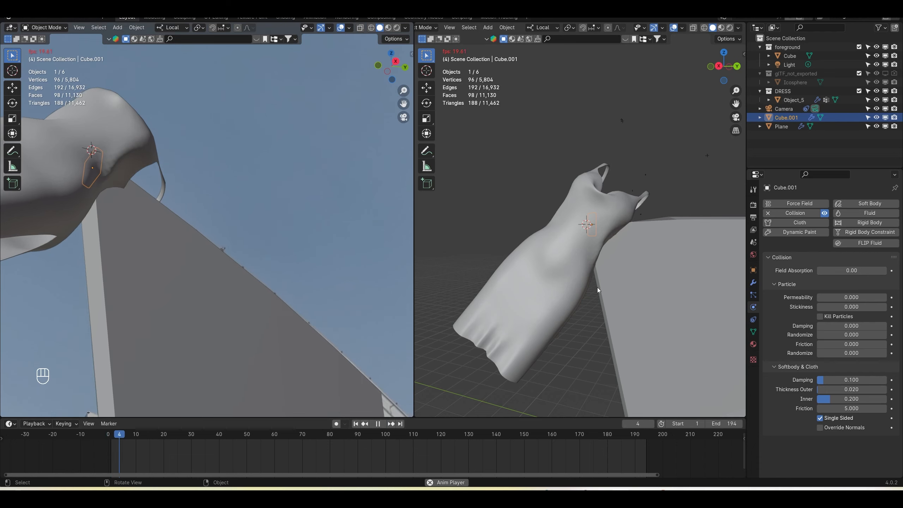
click(669, 159)
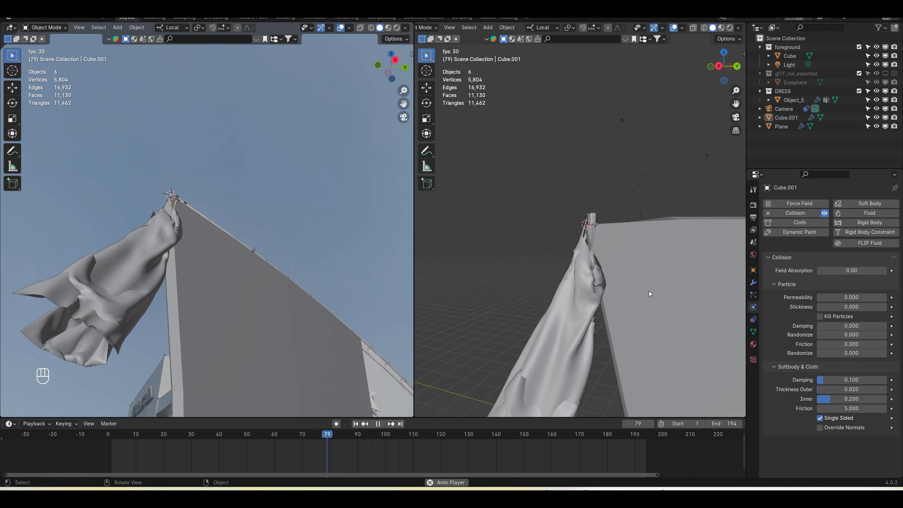
click(378, 424)
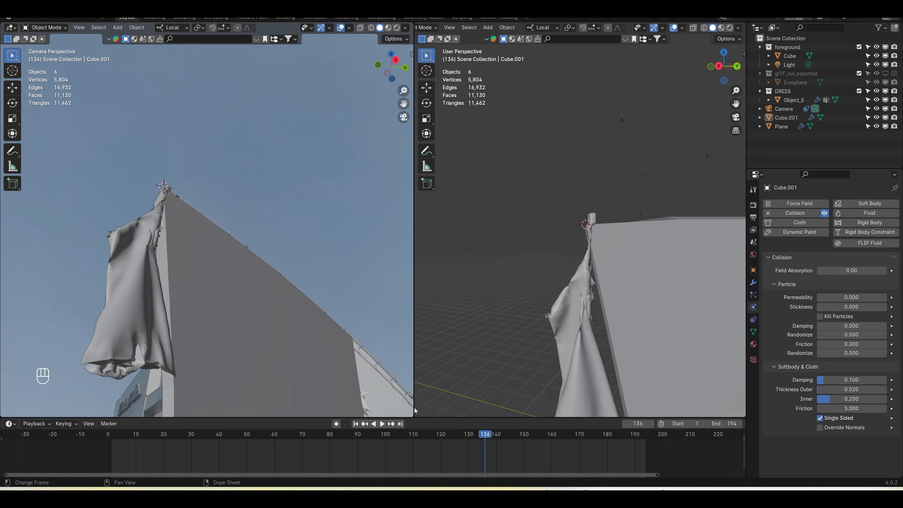
shift+middle_drag(562, 357, 583, 320)
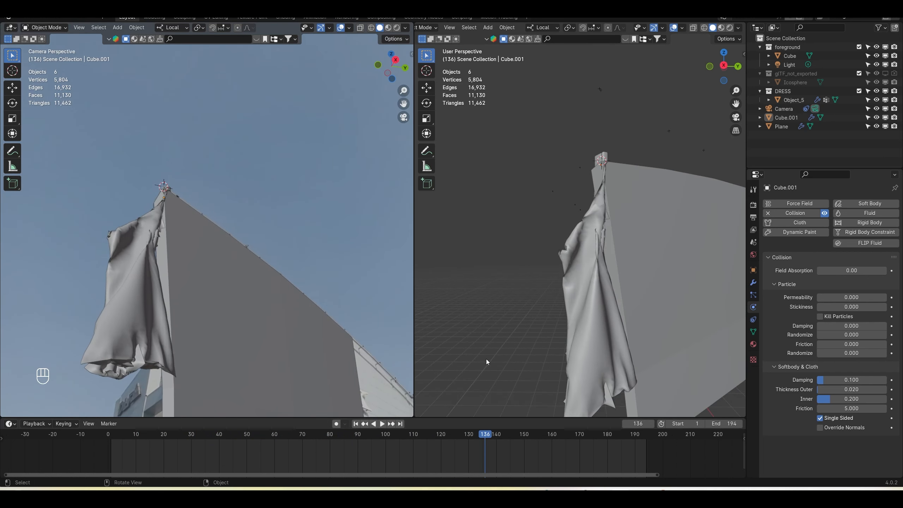
click(356, 424)
click(531, 225)
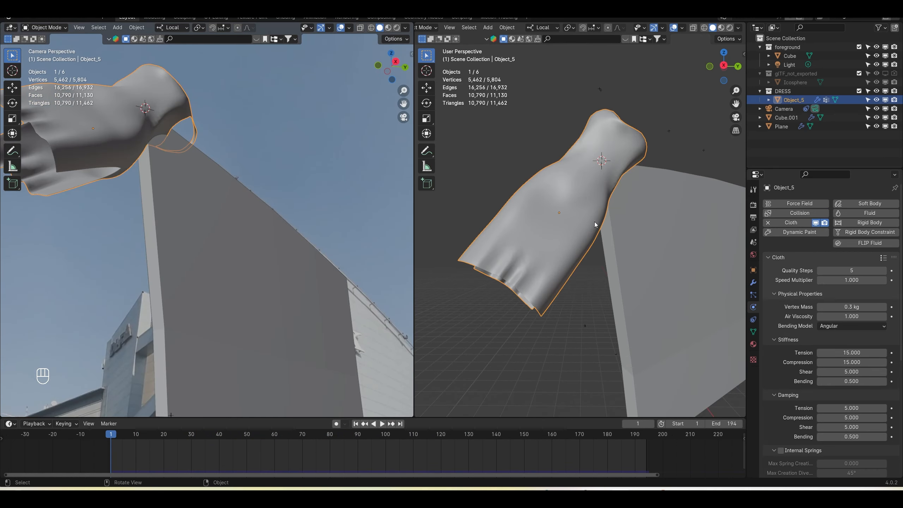
drag(286, 436, 396, 435)
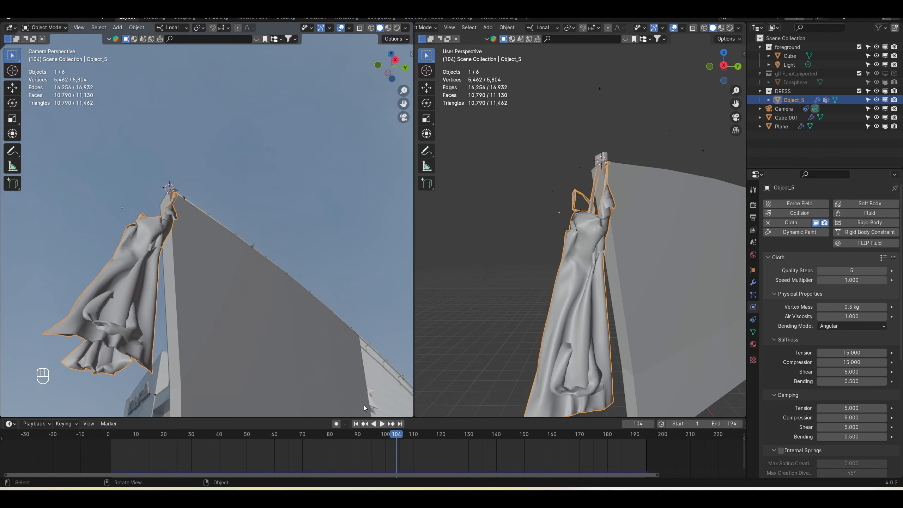
click(356, 424)
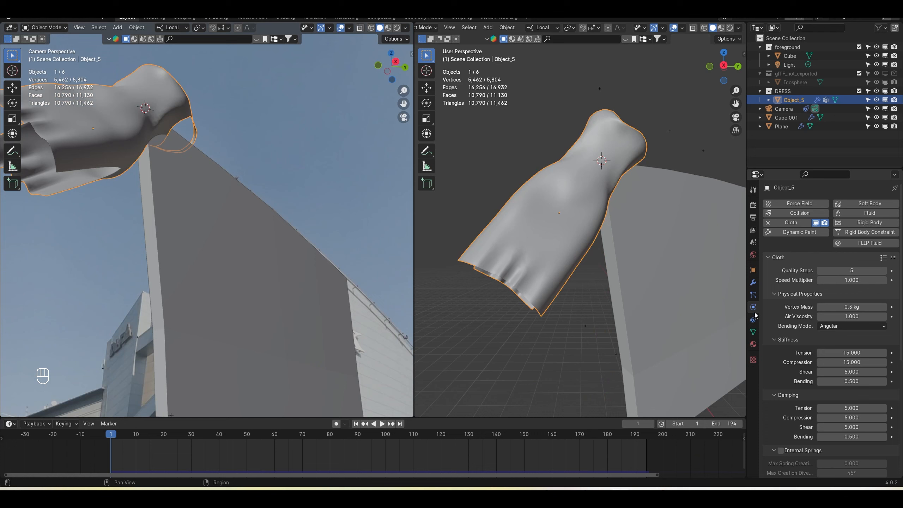
Enable Self Collisions in the dress's cloth settings and play the simulation
scroll(787, 368, down, 10)
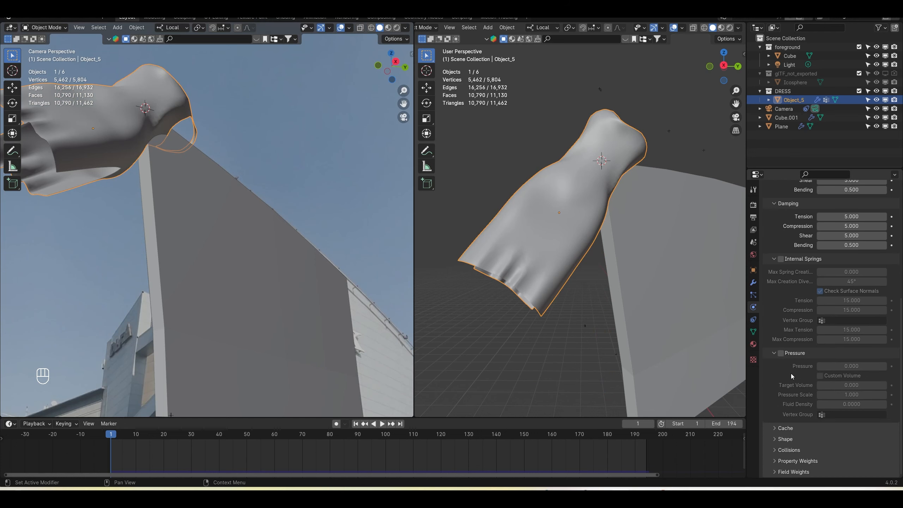
click(787, 451)
scroll(793, 447, down, 3)
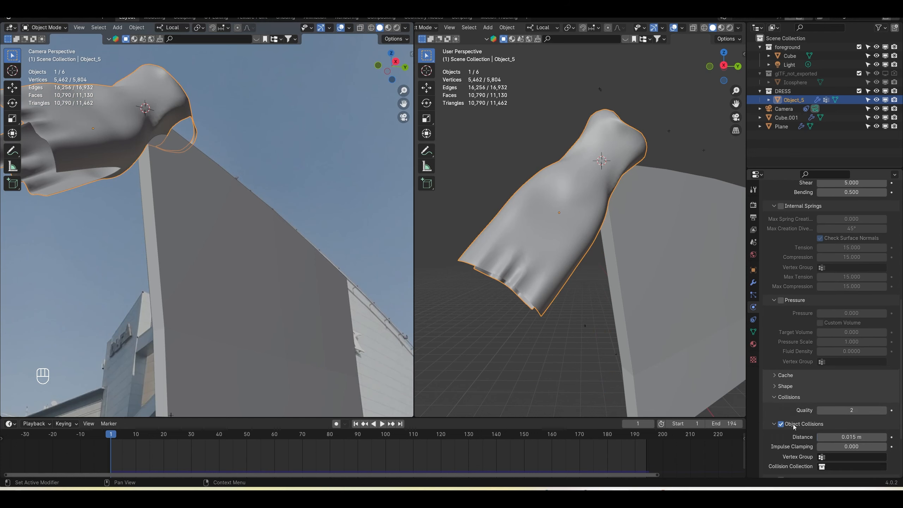
scroll(804, 432, down, 4)
click(781, 410)
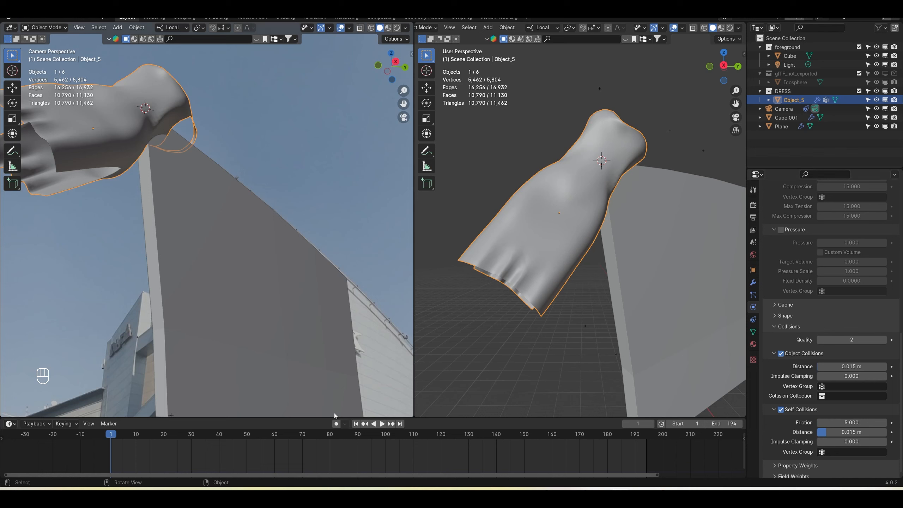
click(381, 424)
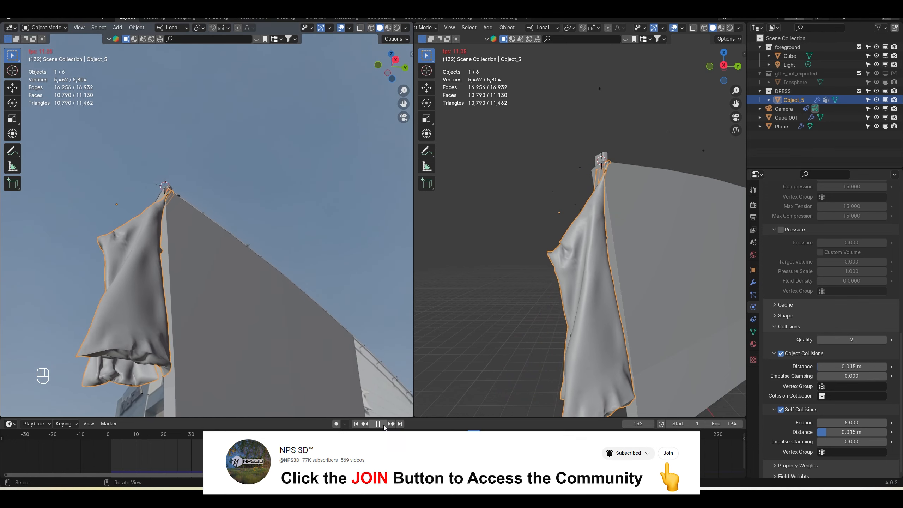
Move the dress outward from the wall's upper corner at frame 1, test the simulation briefly and scrub back to frame 3
key(g)
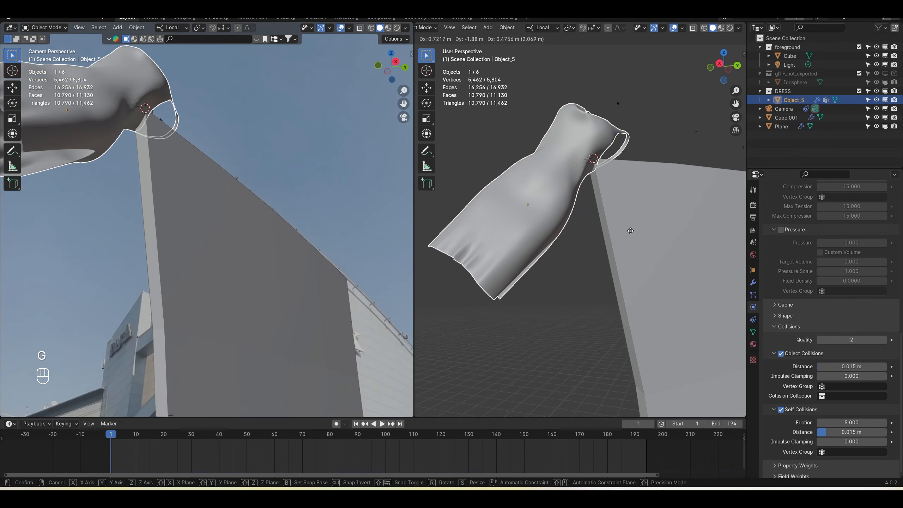
click(622, 235)
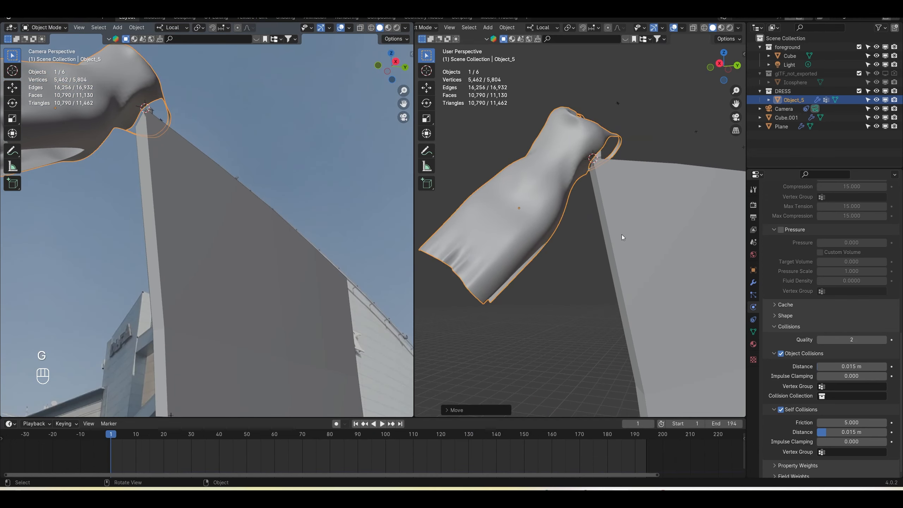
middle_drag(621, 235, 602, 259)
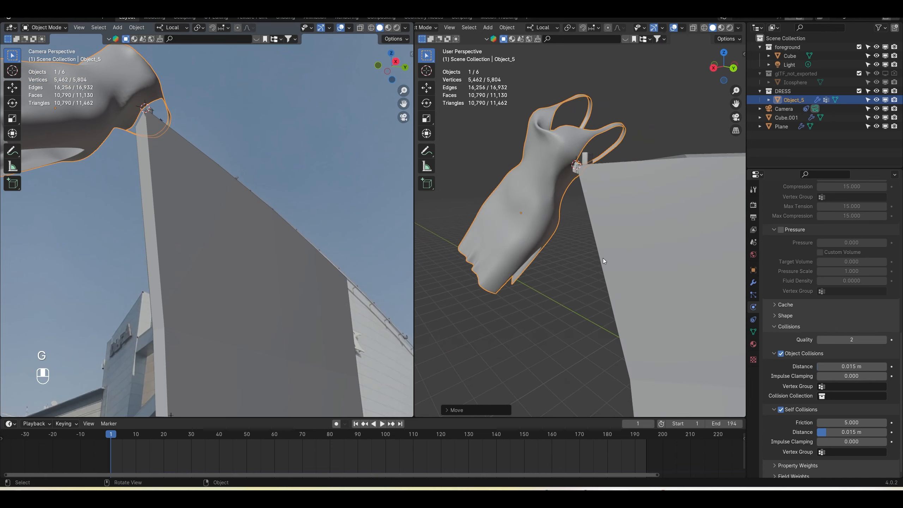
click(382, 424)
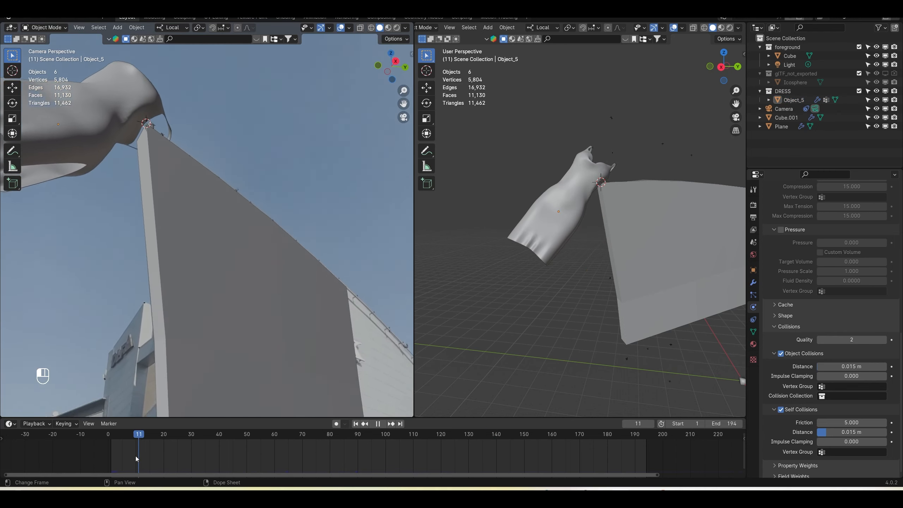
drag(137, 457, 114, 456)
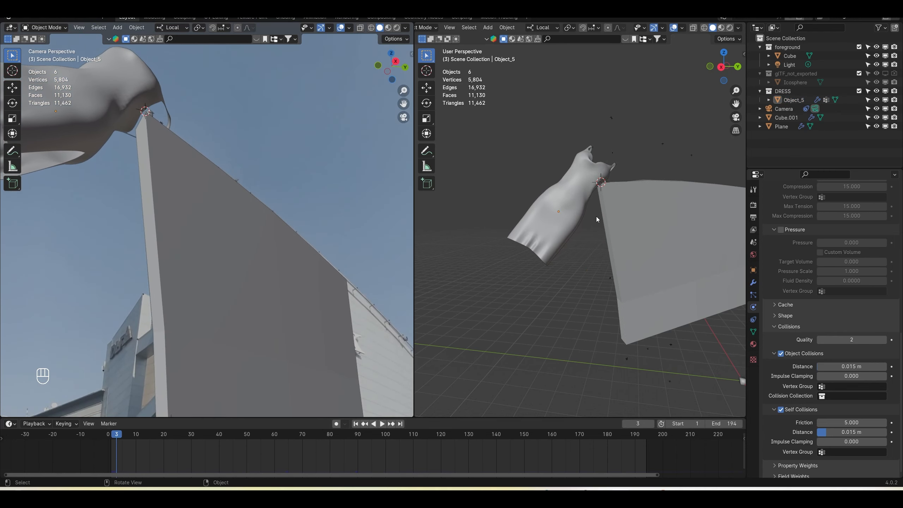
Set the dress's cloth Quality Steps to 8 and play the simulation to frame 126
click(572, 227)
scroll(801, 310, up, 20)
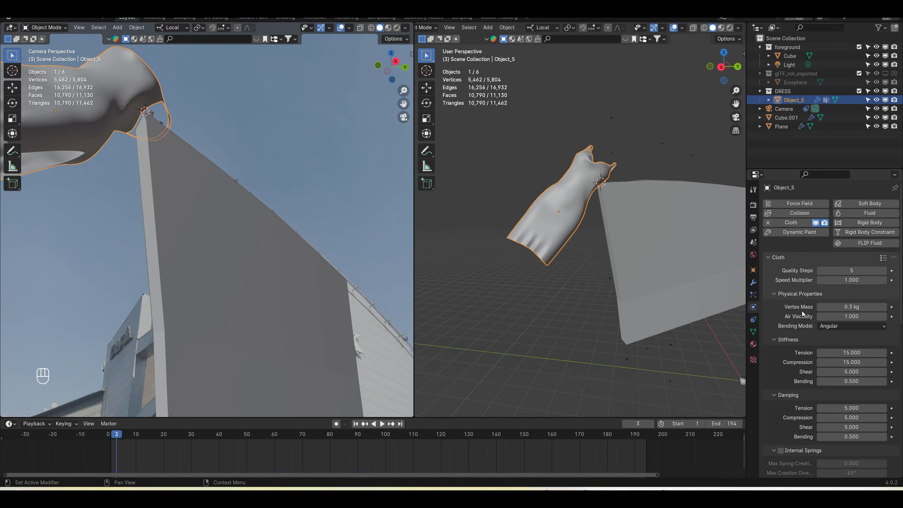
click(856, 270)
text(8)
key(Return)
click(382, 424)
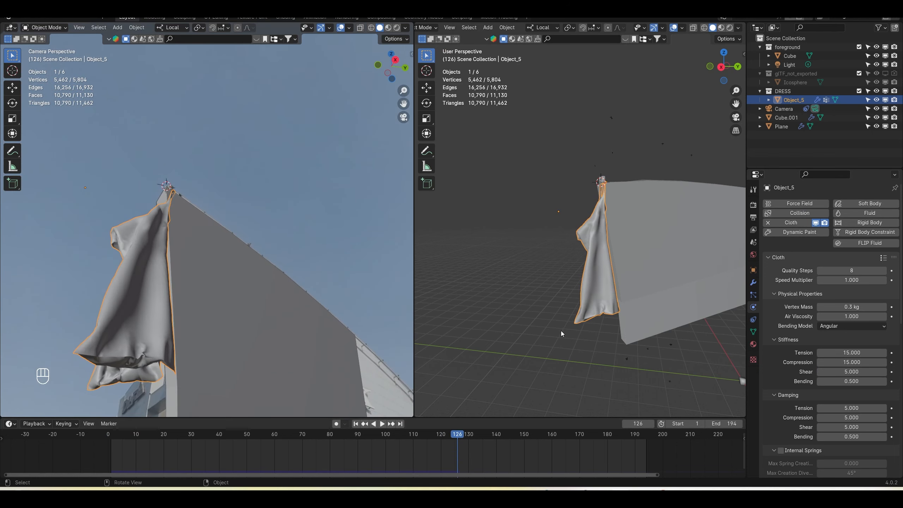
Run the simulation on to frame 143 and apply the dress's Cloth modifier in that hanging pose
mouse_move(561, 331)
middle_down()
mouse_move(626, 350)
mouse_move(604, 310)
mouse_move(552, 338)
middle_up()
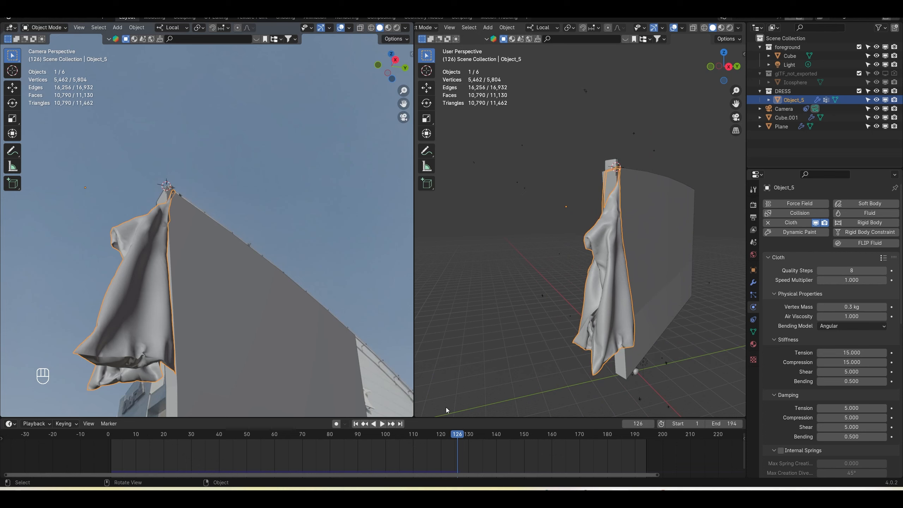
click(382, 423)
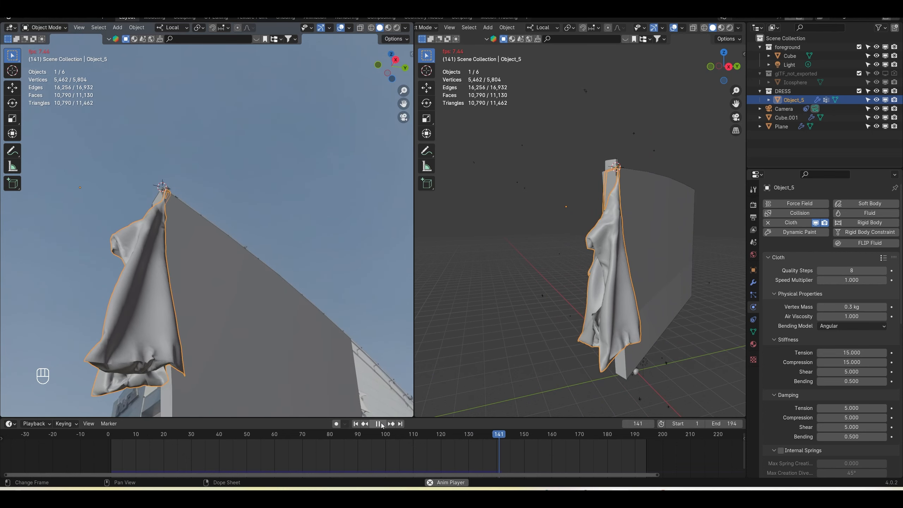
click(382, 424)
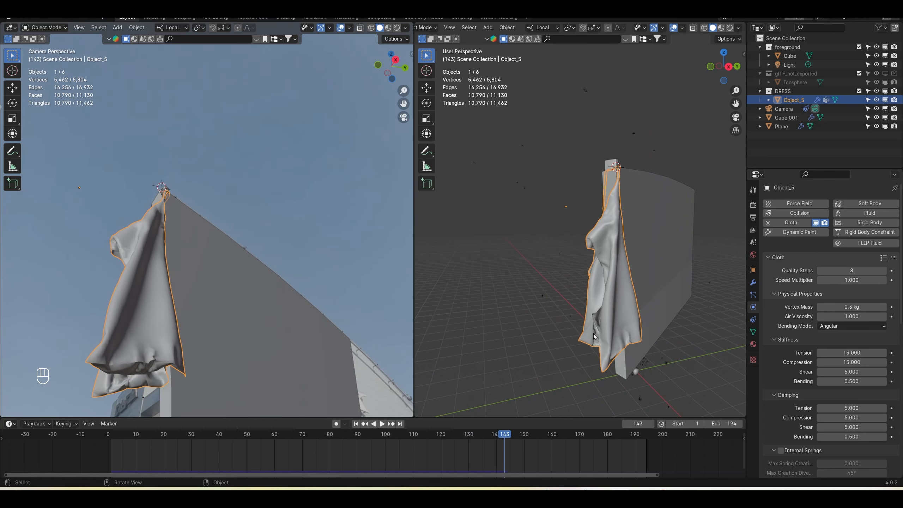
middle_drag(595, 335, 613, 315)
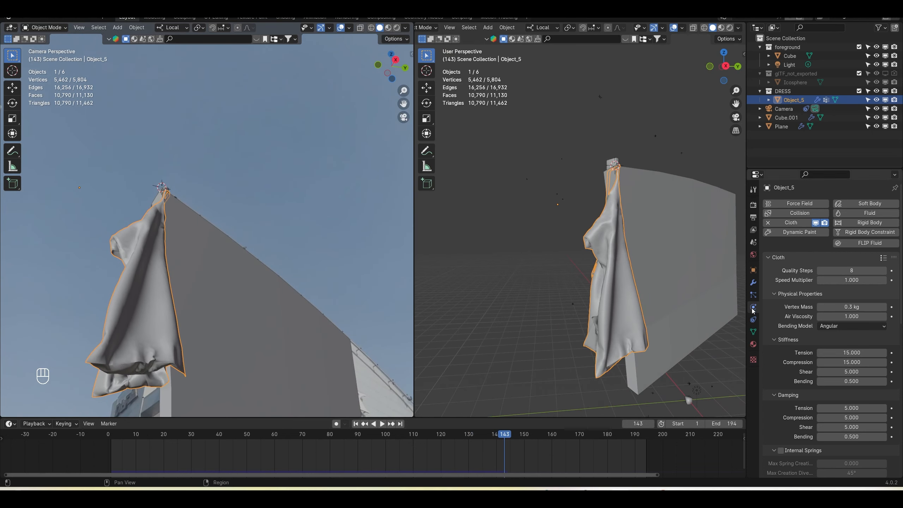
click(753, 283)
click(872, 218)
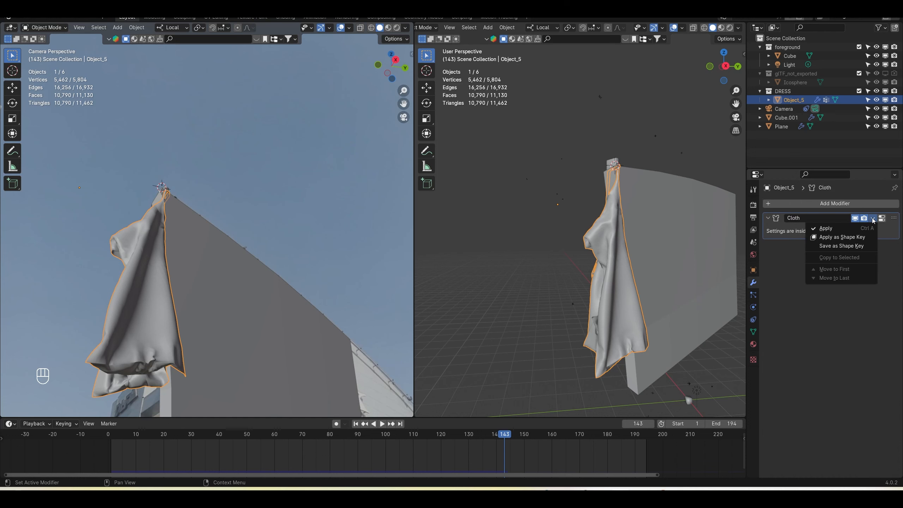
click(828, 227)
Return to frame 1 and play the tracked shot to check the static hanging dress against the building footage
mouse_move(554, 311)
middle_down()
mouse_move(579, 314)
mouse_move(565, 304)
middle_up()
click(566, 305)
click(616, 330)
click(355, 424)
click(381, 424)
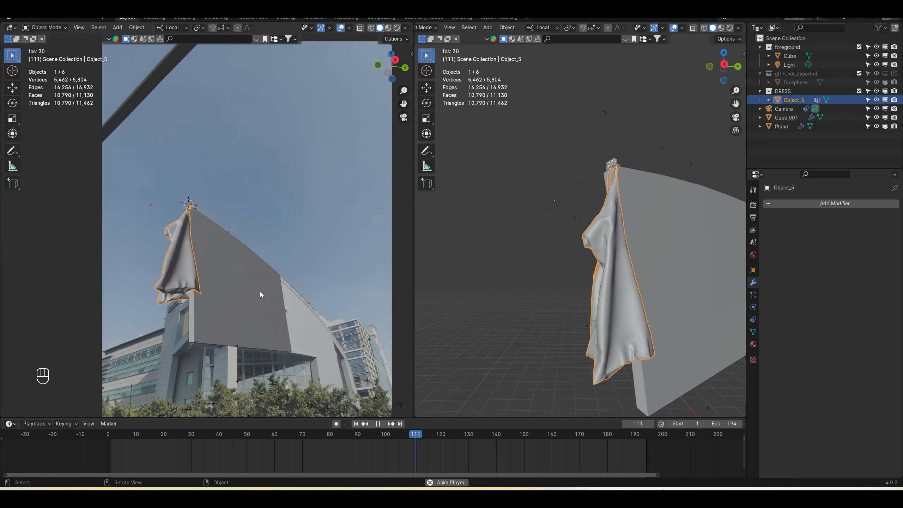
Stop the playback, return to frame 1 and add Cloth physics to the hanging dress again
click(378, 424)
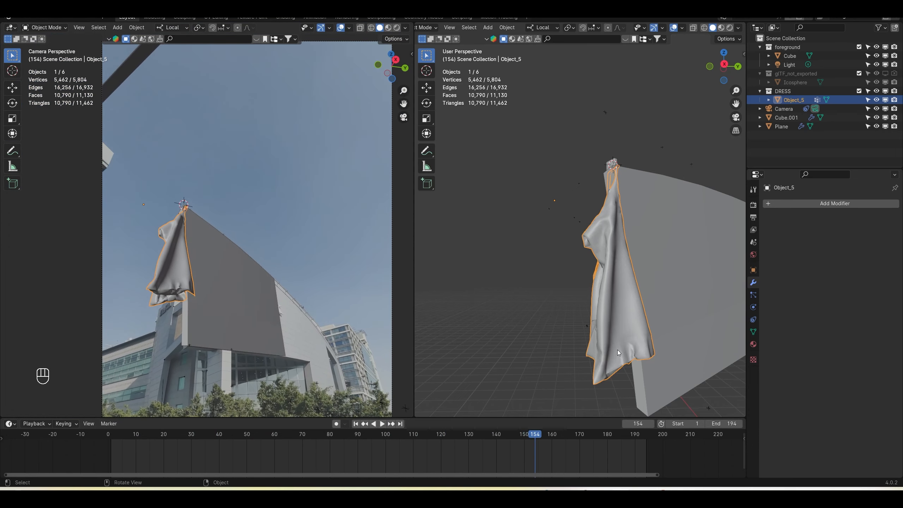
shift+middle_drag(617, 349, 605, 309)
key(shift+Left)
click(753, 306)
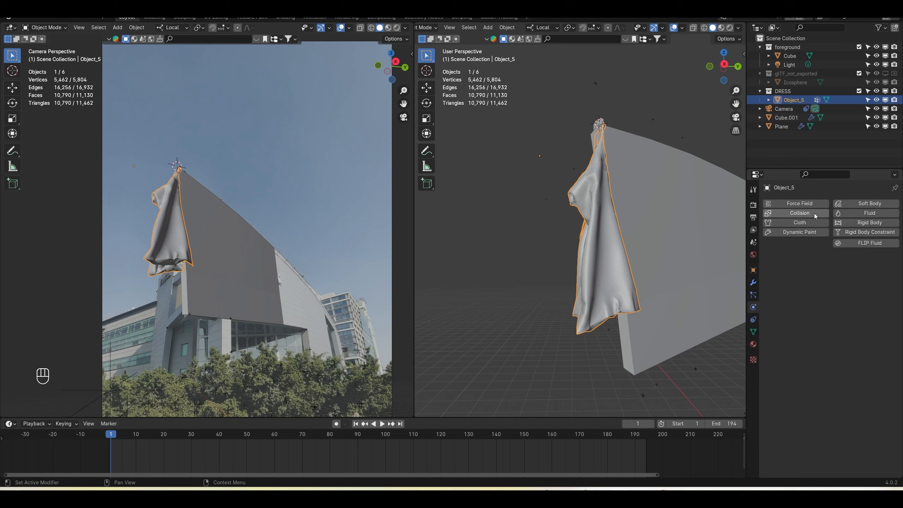
click(809, 223)
Test the new cloth simulation up to frame 31, return to frame 1 and enable Self Collisions on the dress
click(382, 424)
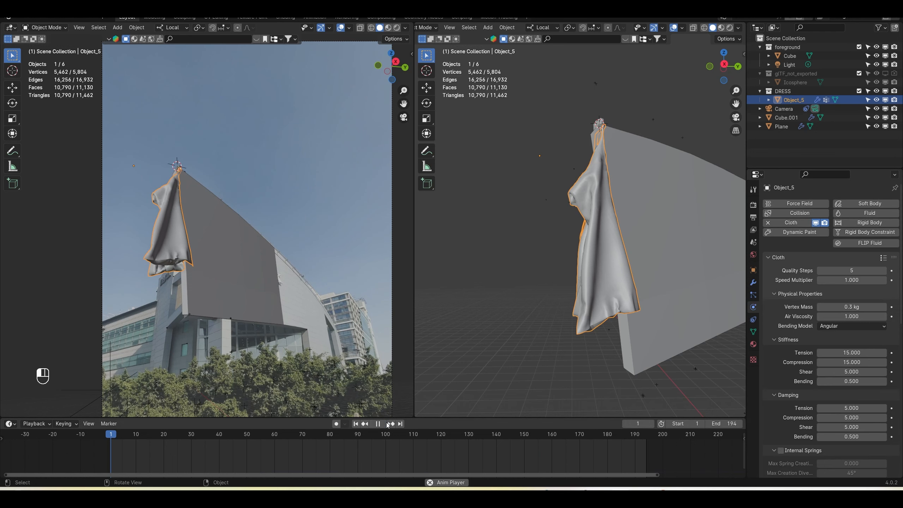
click(377, 424)
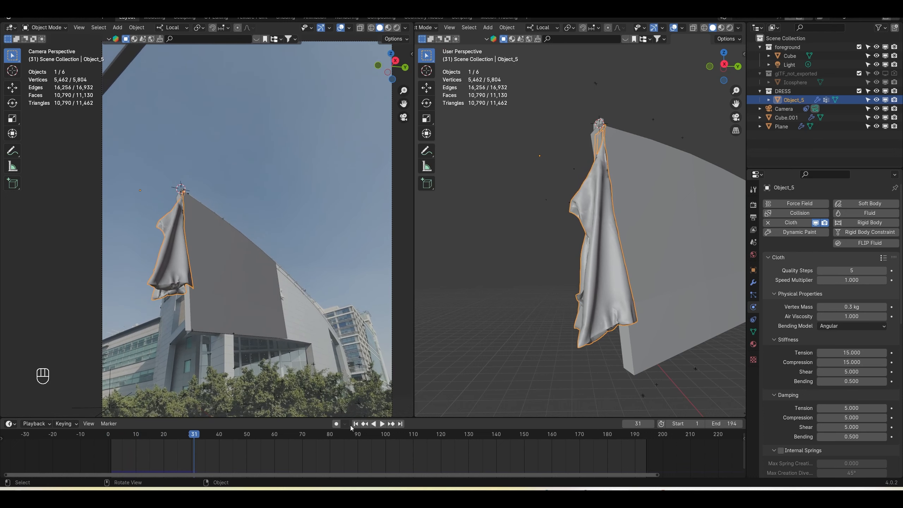
click(356, 424)
scroll(817, 406, down, 15)
click(782, 405)
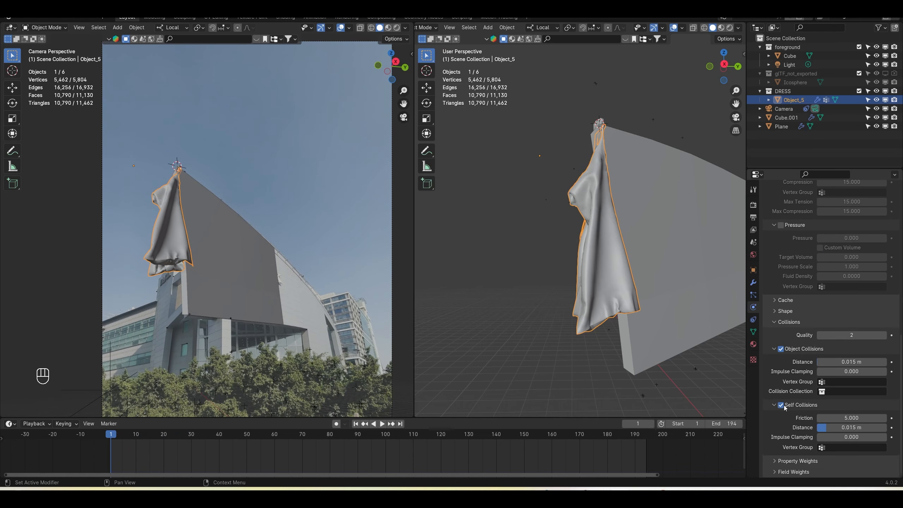
Apply the Silk cloth preset to the dress, play the simulation to about frame 40 and return to frame 1
scroll(790, 411, up, 20)
click(883, 257)
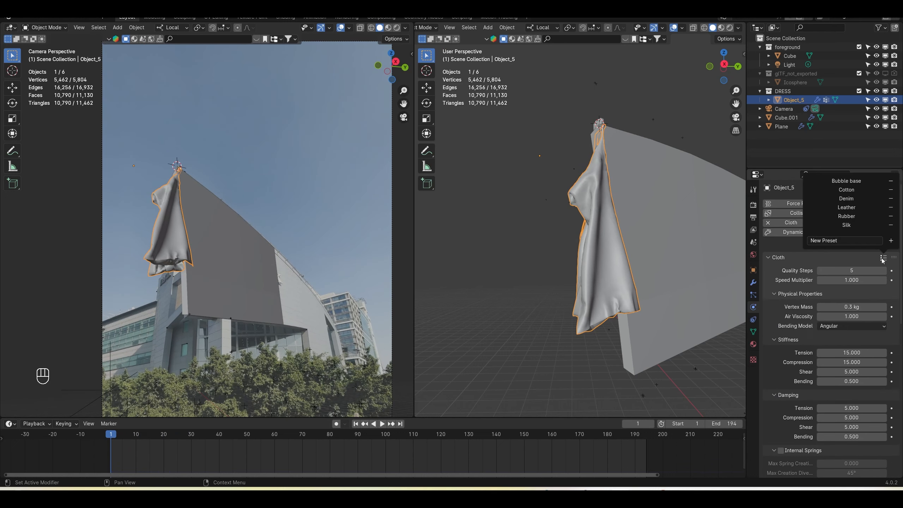
click(857, 224)
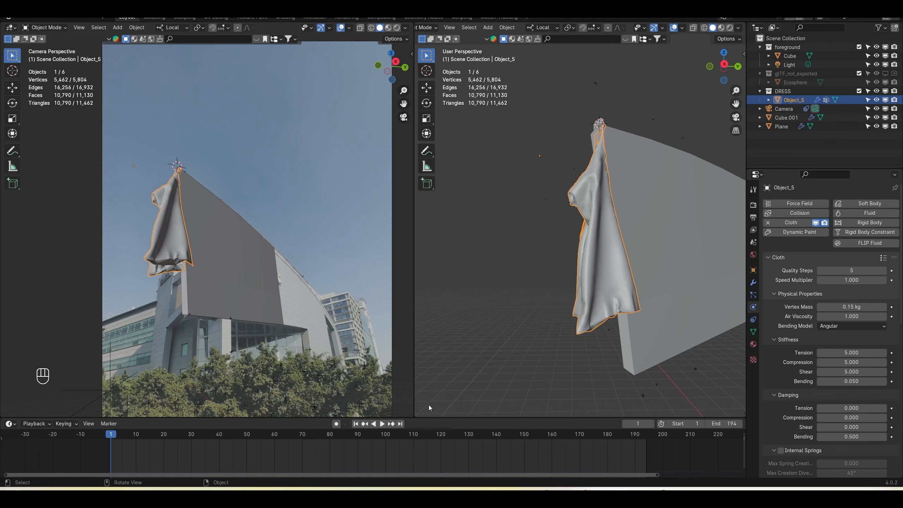
click(382, 423)
scroll(189, 266, up, 4)
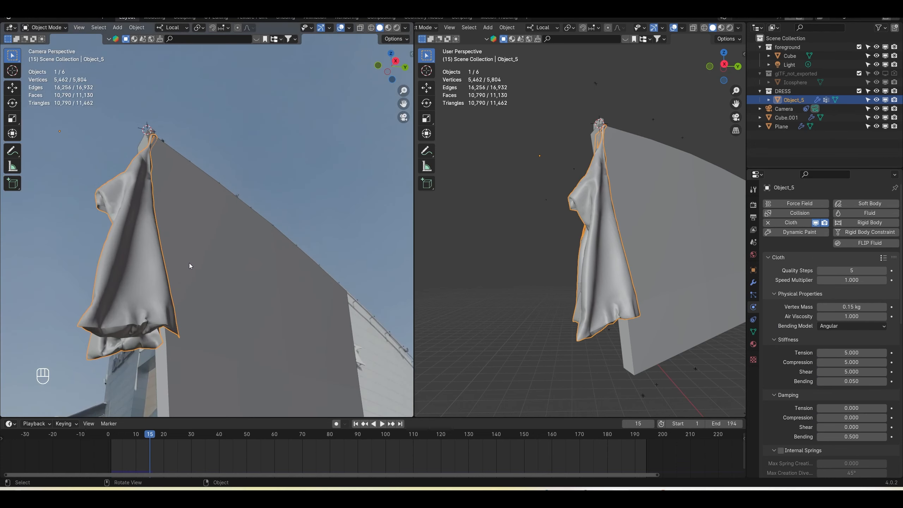
shift+middle_drag(190, 266, 210, 262)
scroll(633, 250, up, 4)
click(382, 424)
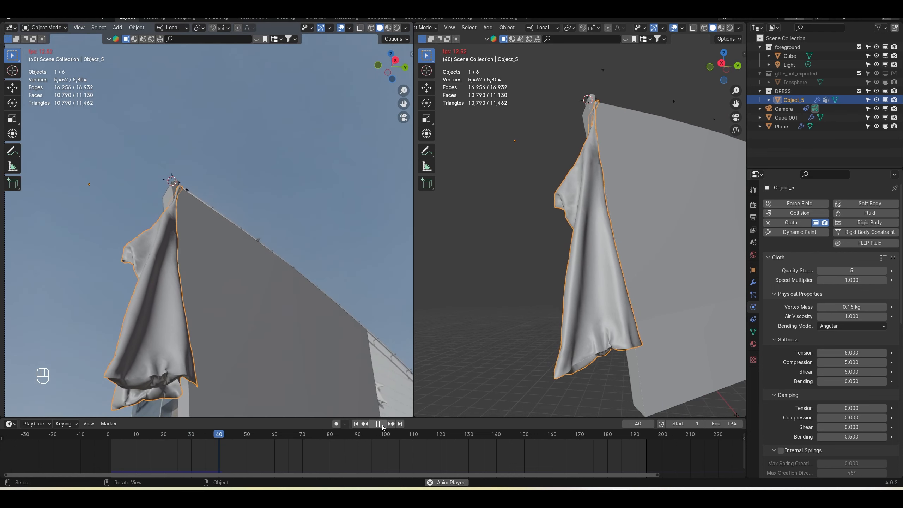
click(378, 424)
click(356, 424)
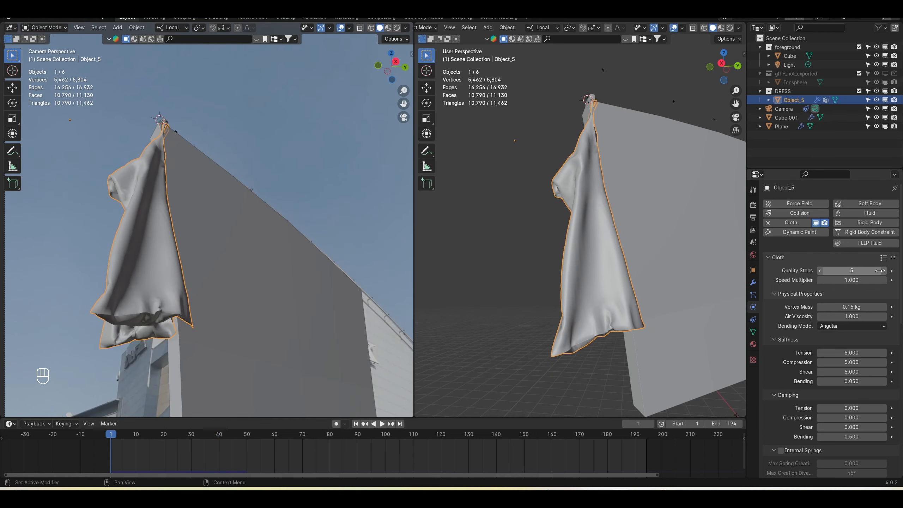
Try the Cotton cloth preset on the dress by playing to about frame 38, and restore the Silk preset at frame 1
click(884, 257)
click(858, 191)
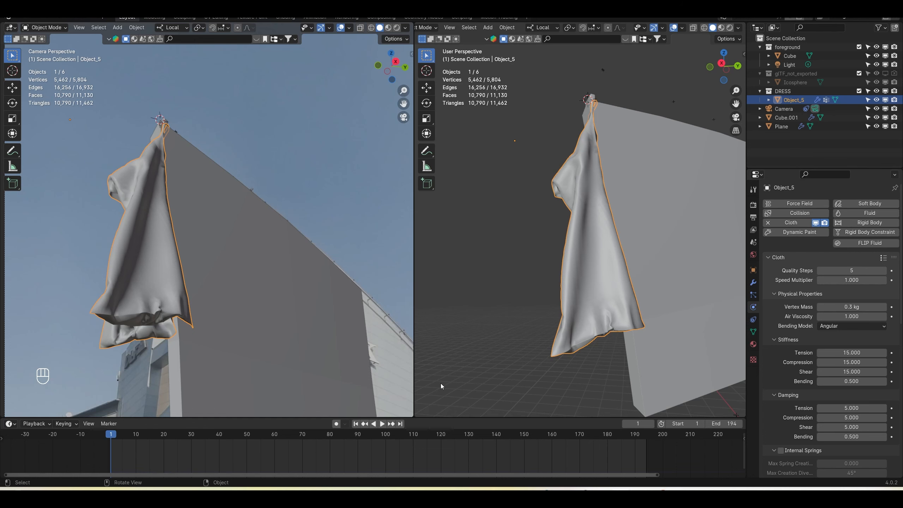
click(382, 424)
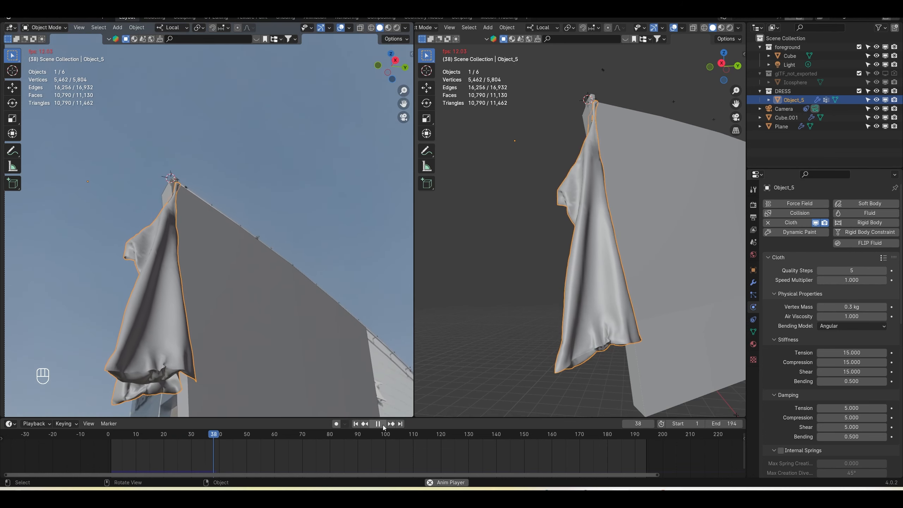
click(383, 425)
click(356, 423)
click(883, 257)
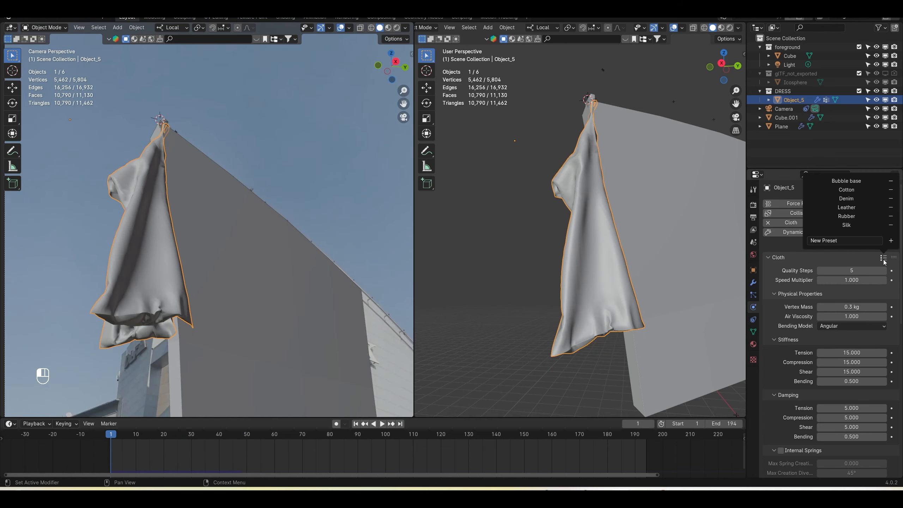
click(857, 224)
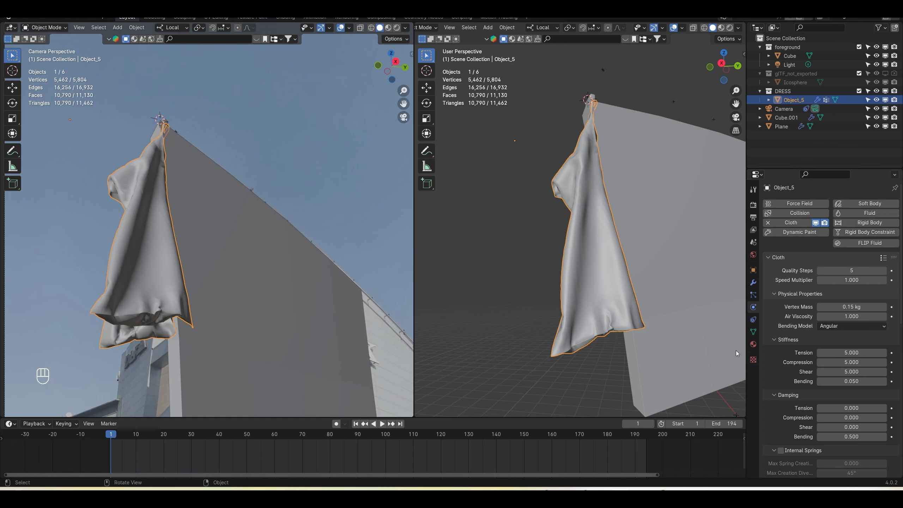
Add a Wind force field at the wall's upper corner where the dress hangs
scroll(783, 345, down, 15)
middle_drag(675, 302, 615, 299)
key(shift+a)
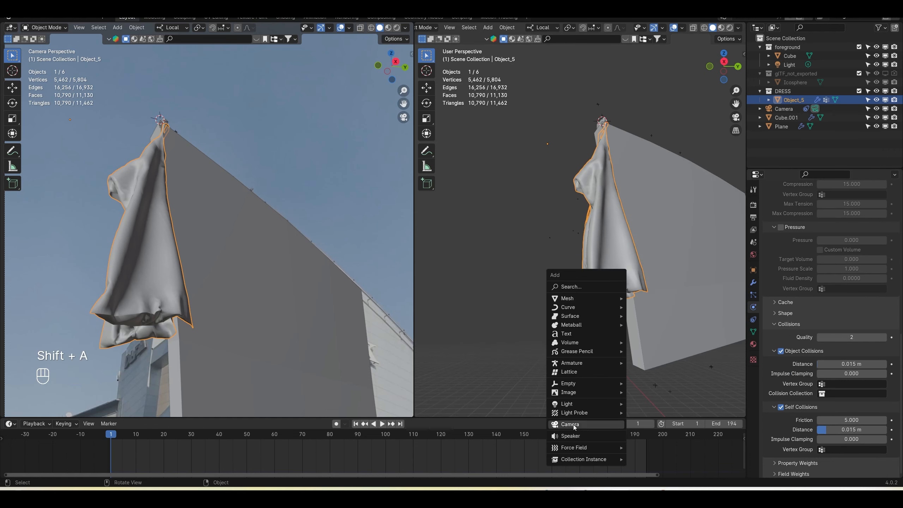
key(shift+a)
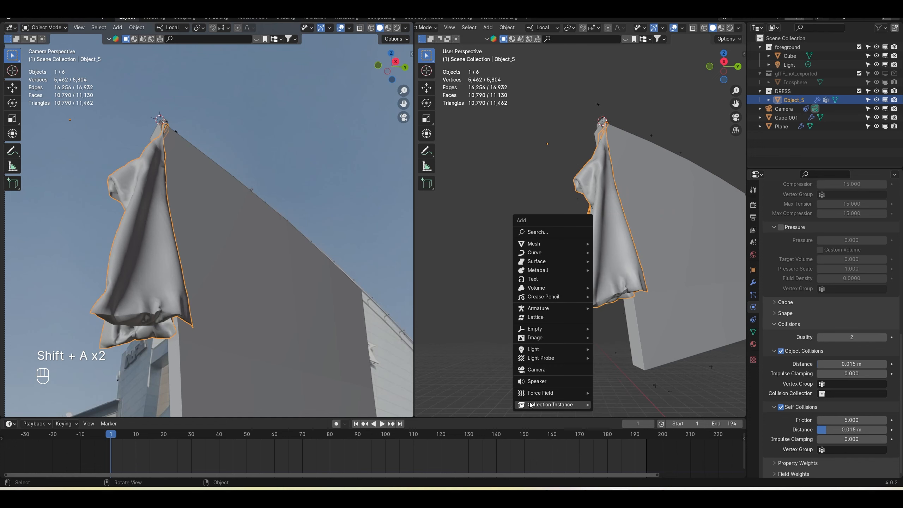
mouse_move(552, 391)
click(625, 288)
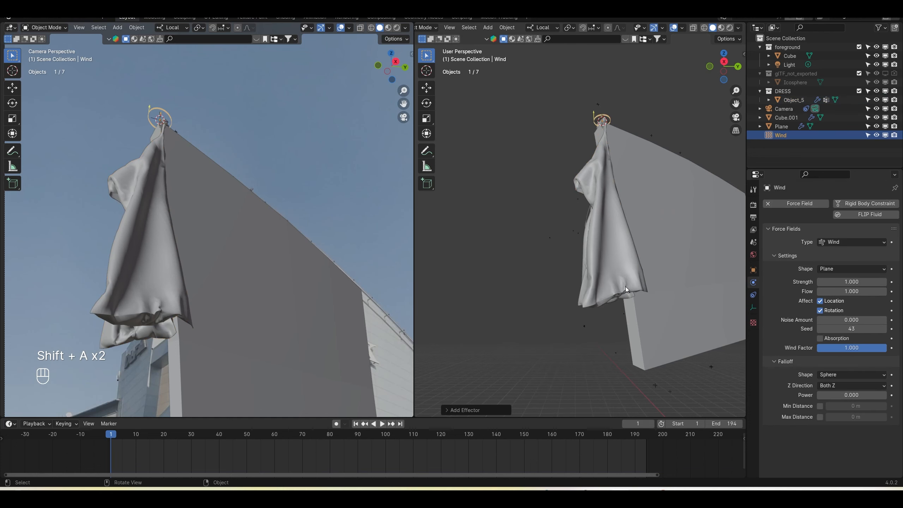
Move the Wind force field into a new collection named FORCE
key(m)
click(655, 204)
text(FROCE)
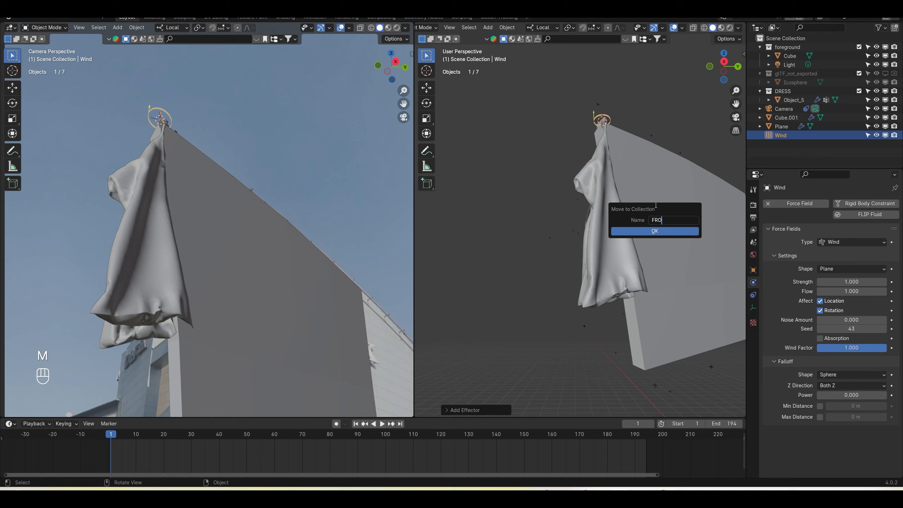
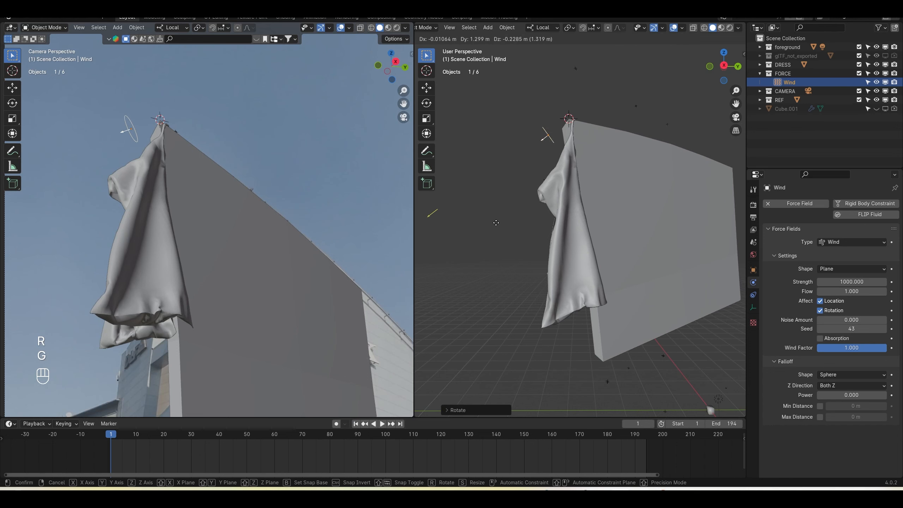
Place the Wind beside the dress's upper end, rotate it to blow diagonally down and outward, and test the simulation briefly
click(548, 207)
mouse_move(550, 206)
middle_down()
mouse_move(578, 284)
mouse_move(523, 209)
mouse_move(559, 202)
middle_up()
key(r)
click(605, 268)
key(r)
click(540, 265)
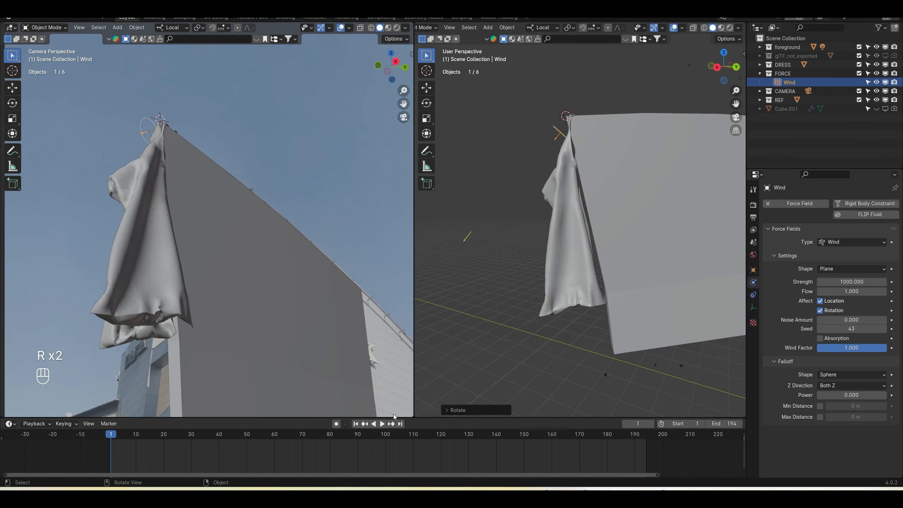
click(382, 424)
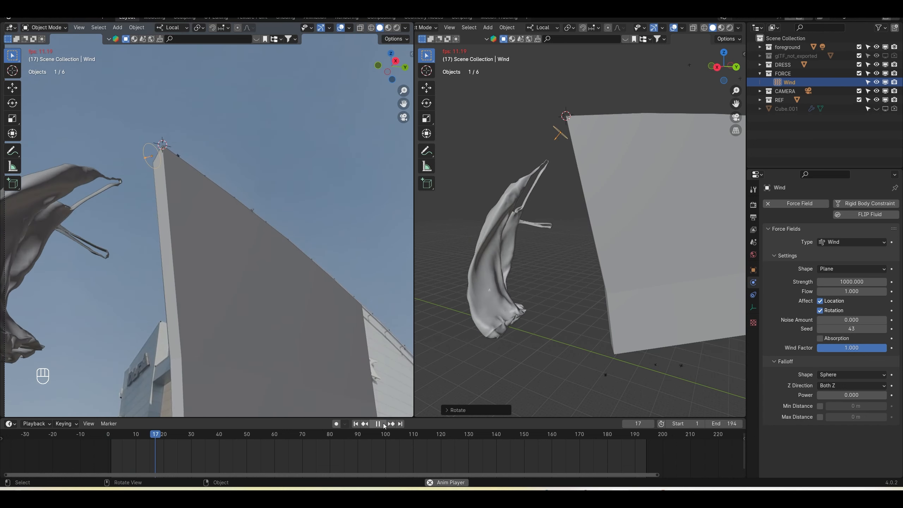
click(357, 424)
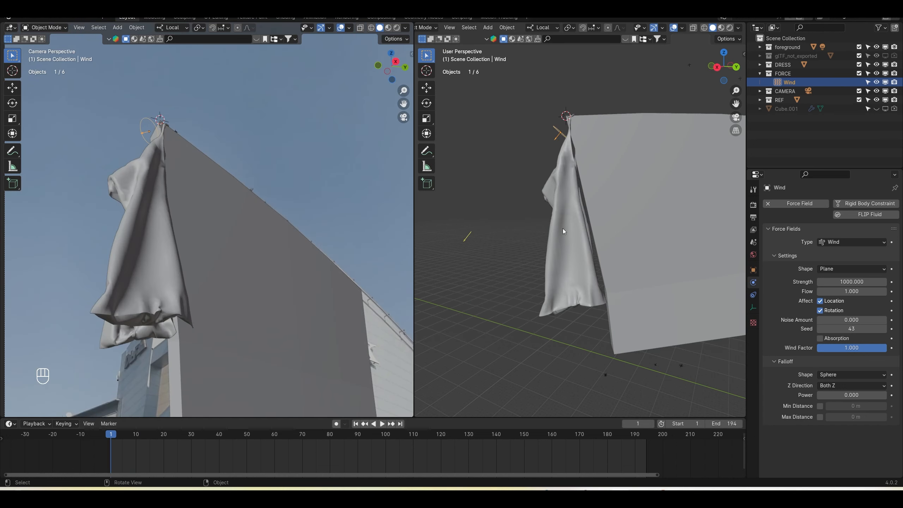
Move the Wind force field below the dress near the wall's lower corner and rotate it to blow upward
key(g)
click(626, 320)
key(r)
click(571, 358)
key(g)
click(556, 46)
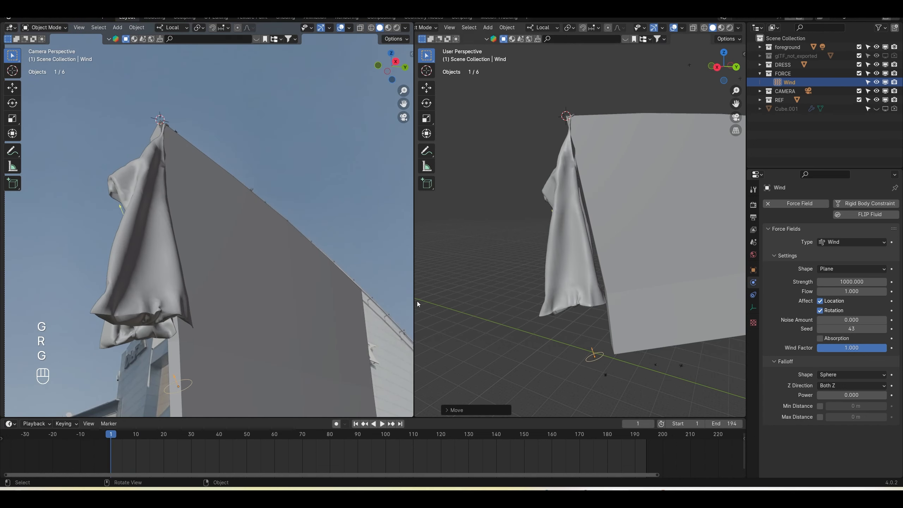
Play the simulation to check the wind's effect, return to frame 1 and examine the dress's upper end at the wall corner
click(382, 424)
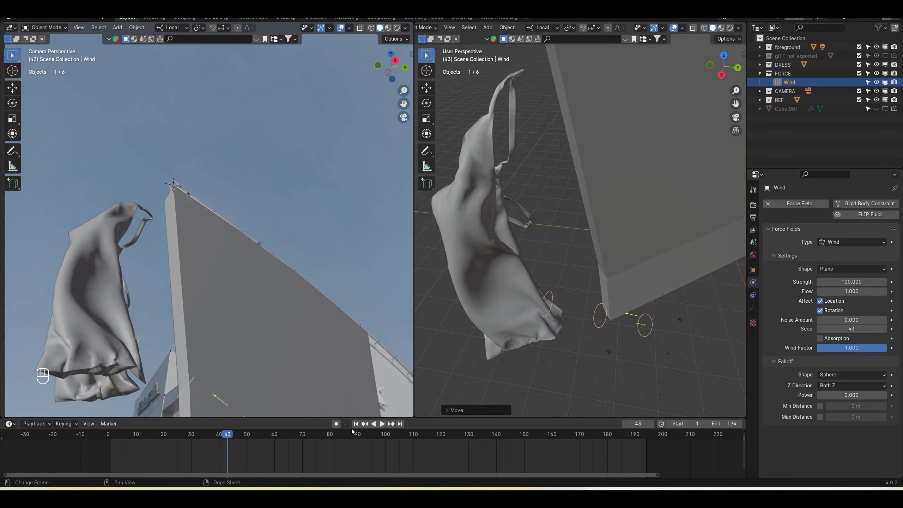
click(356, 424)
shift+middle_drag(453, 321, 604, 218)
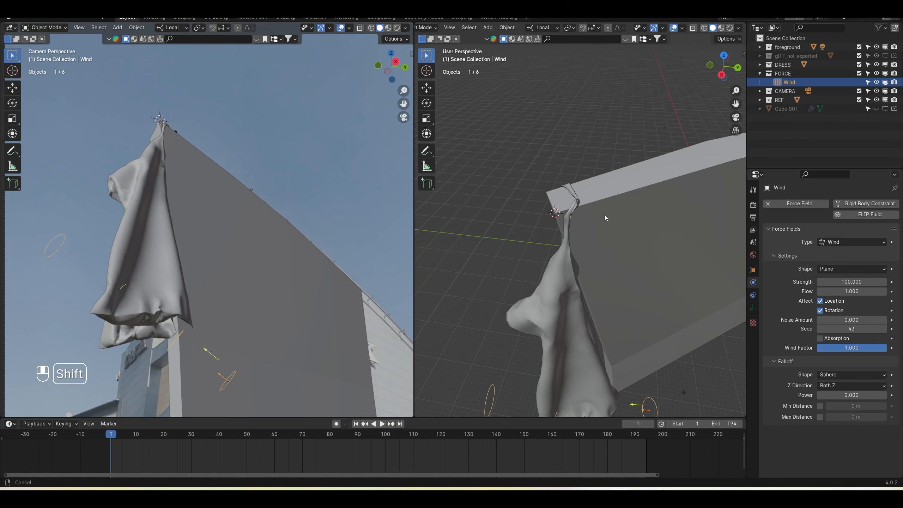
Rename the Cube.001 object to HOLDER and move it into the REF collection
double_click(786, 109)
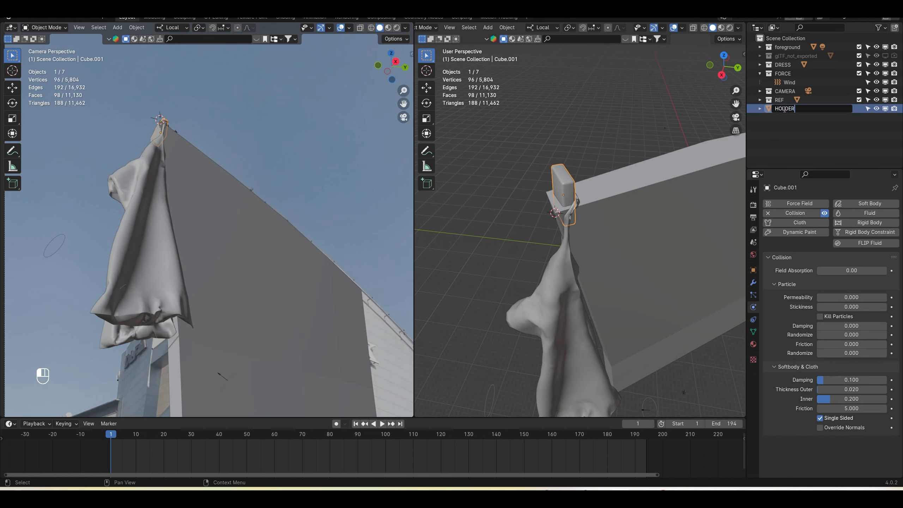
drag(785, 110, 780, 100)
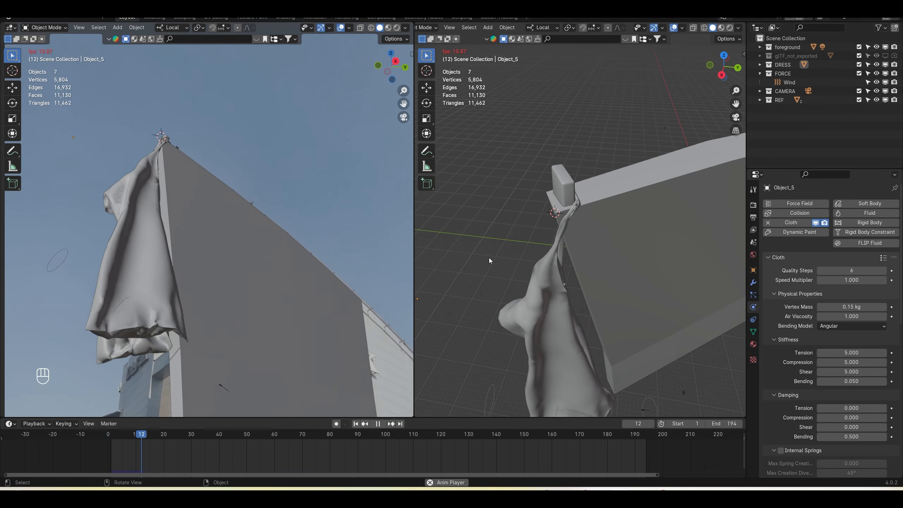
Play back the cloth simulation and examine the dress blowing in the wind from both the camera and user views
scroll(489, 257, down, 3)
shift+middle_drag(512, 288, 531, 247)
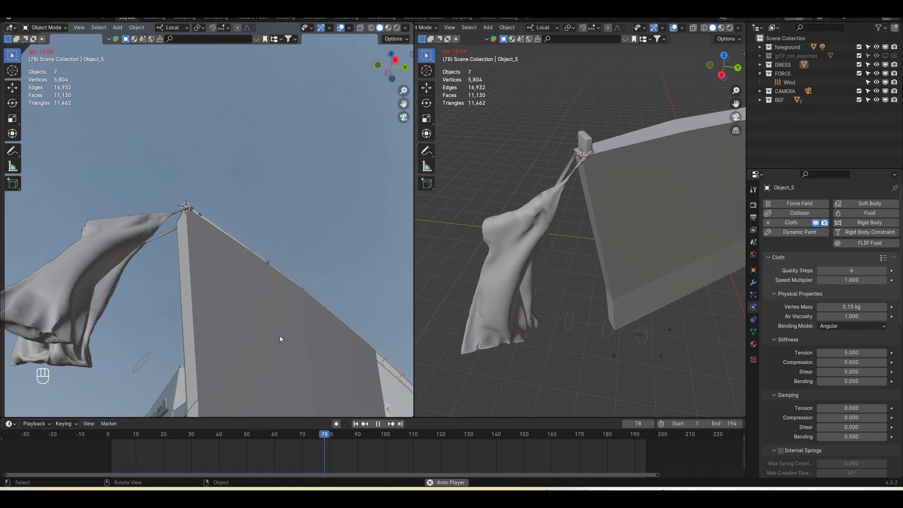
scroll(279, 336, down, 2)
key(Escape)
middle_drag(642, 351, 606, 314)
click(382, 424)
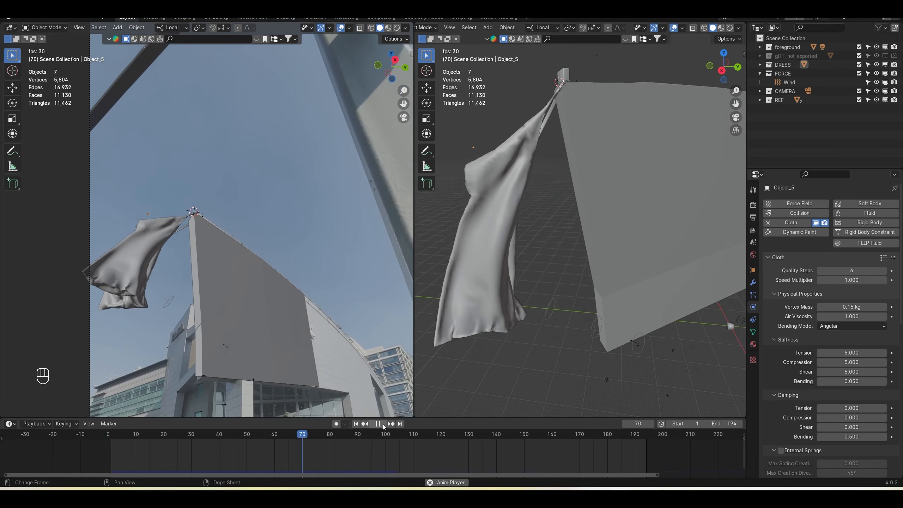
Set the Wind force field's strength to 50 and keyframe it at frames 1 and 80
click(356, 423)
click(645, 364)
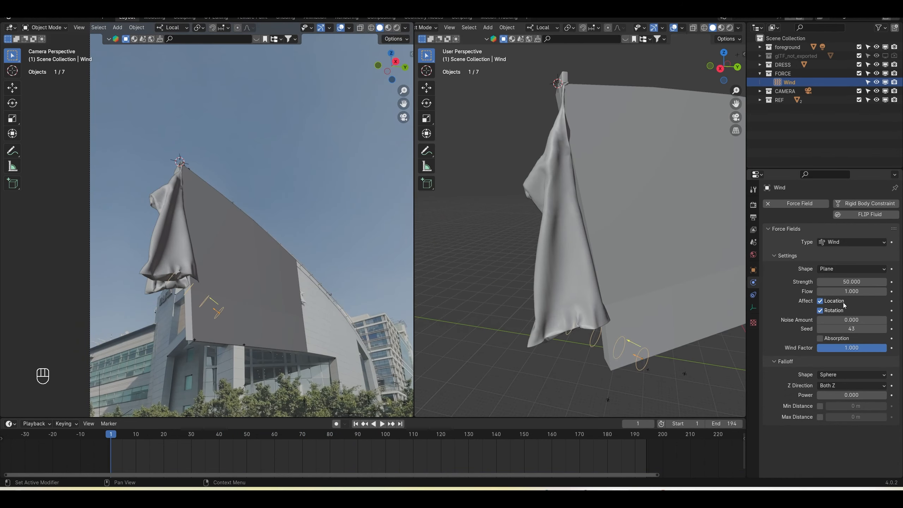
key(i)
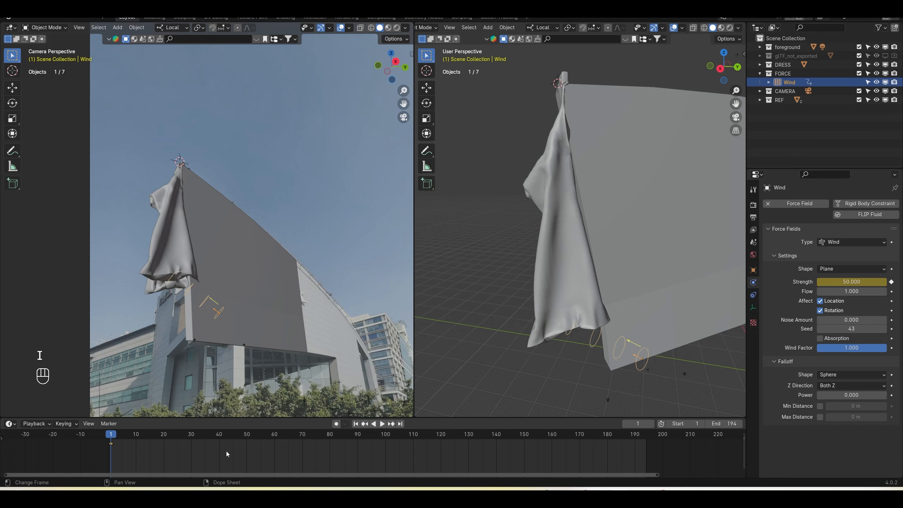
drag(117, 437, 330, 440)
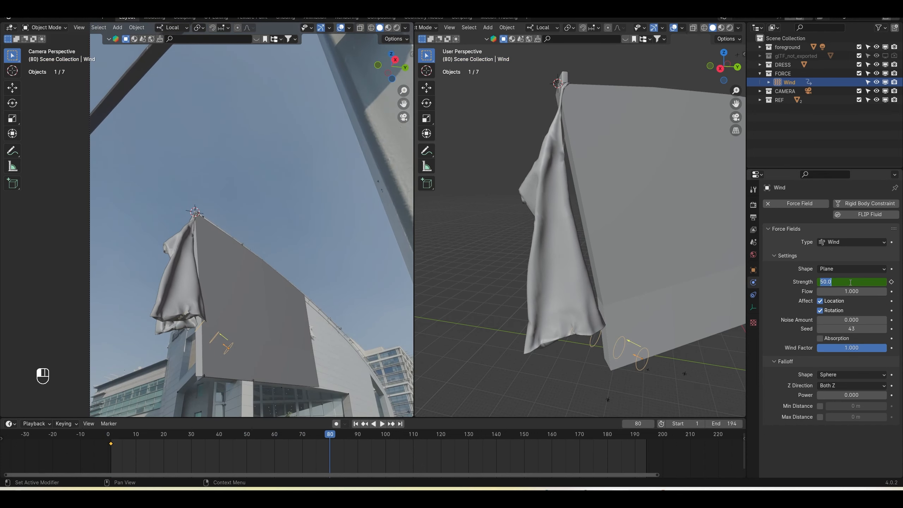
key(Return)
key(i)
Keyframe the wind strength at 25 on frame 91 and at a lower value on frame 111
drag(331, 437, 361, 434)
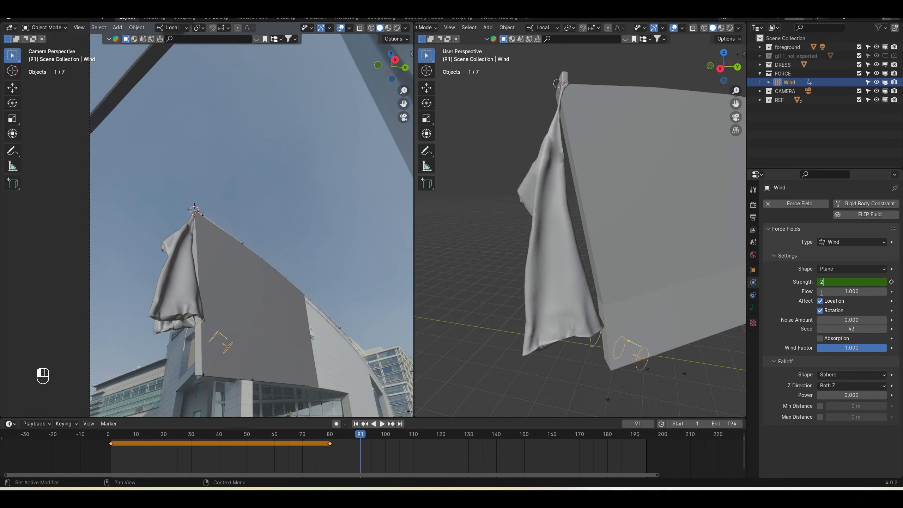
key(i)
click(416, 434)
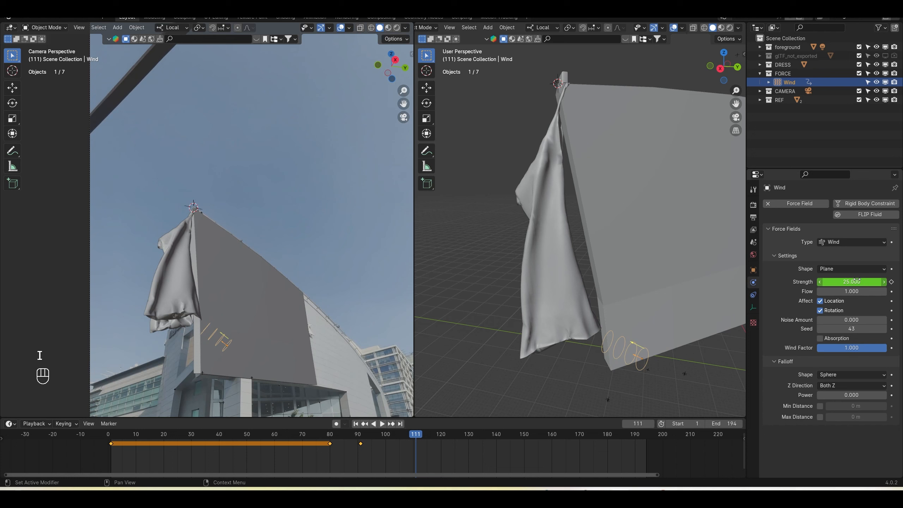
key(i)
Set the wind strength to 50 at frame 161 and keyframe it
drag(495, 434, 554, 434)
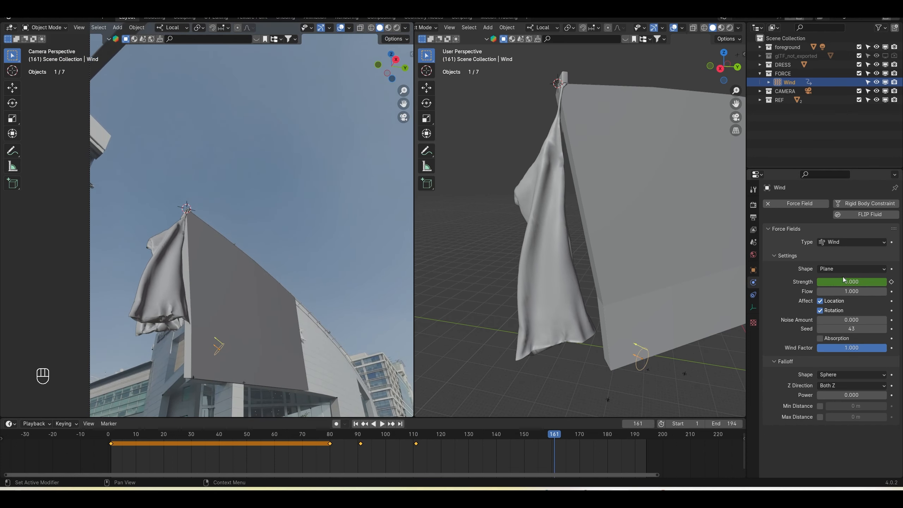
click(843, 280)
text(50)
click(793, 302)
key(i)
Play back the simulation and shift the last three wind strength keyframes 25 frames later, to frames 116, 136 and 186
click(379, 426)
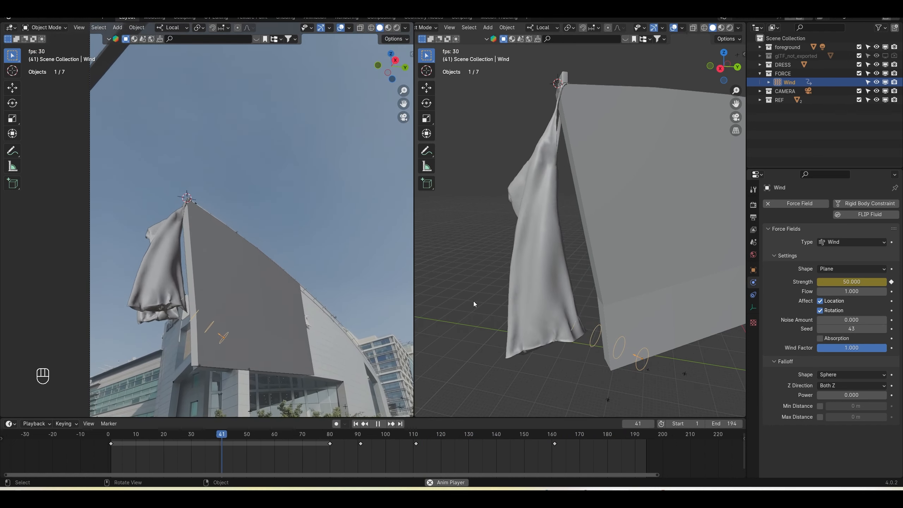
key(space)
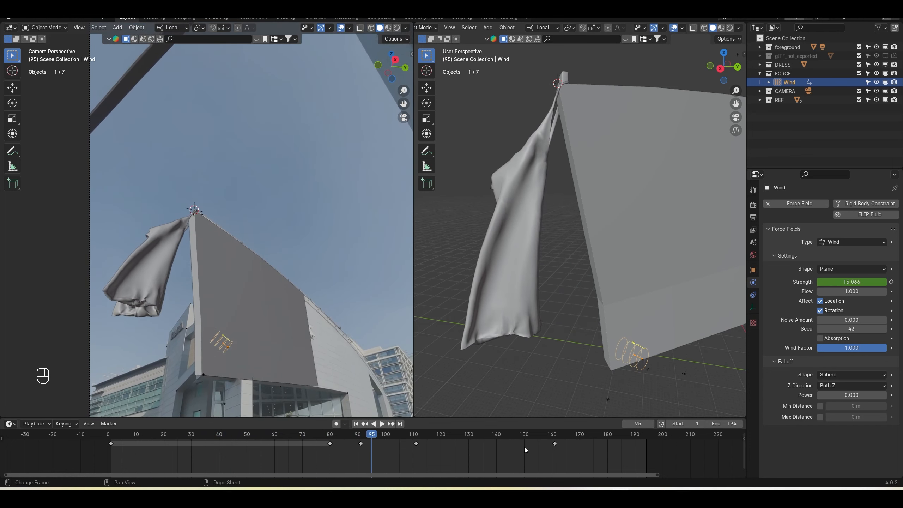
drag(595, 438, 359, 447)
key(g)
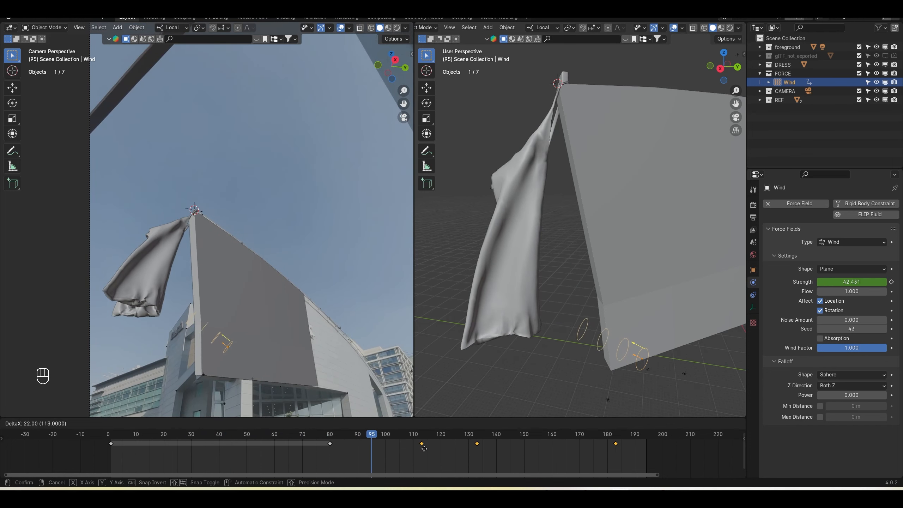
click(430, 448)
Briefly play the animation with the shifted wind keyframes and return to frame 1
click(383, 424)
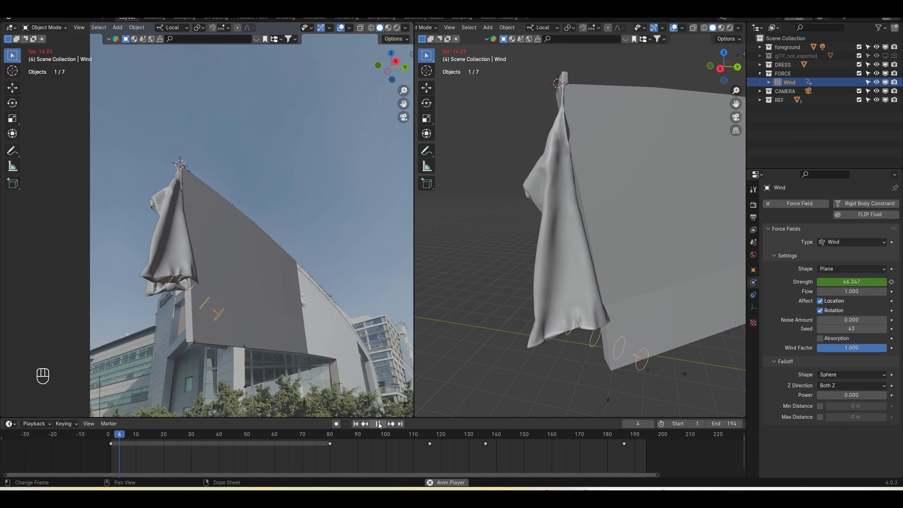
click(380, 424)
click(356, 424)
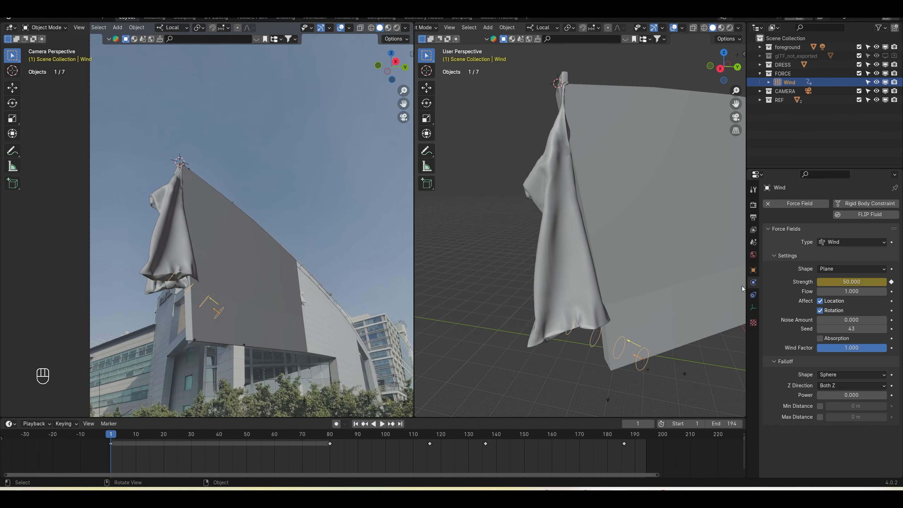
Add a Turbulence force field and move it into the FORCE collection
shift+middle_drag(626, 312, 606, 321)
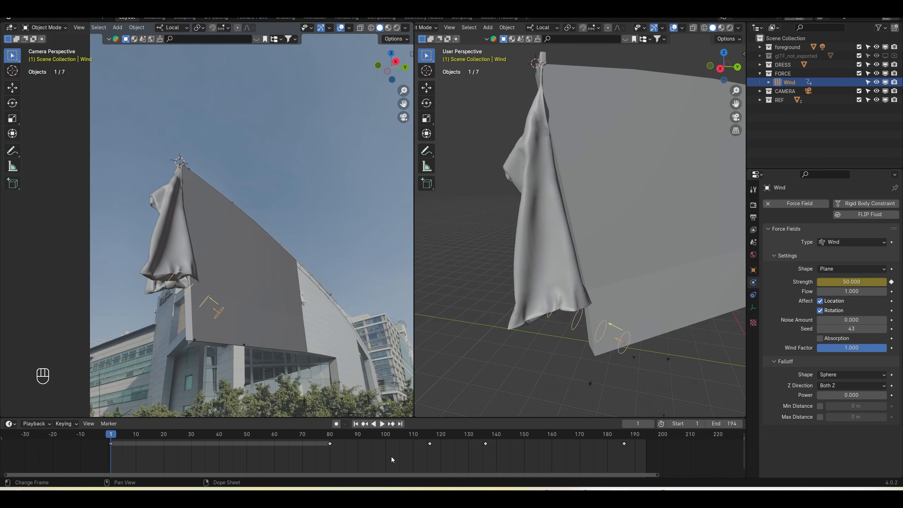
scroll(545, 374, down, 3)
key(shift+a)
mouse_move(547, 352)
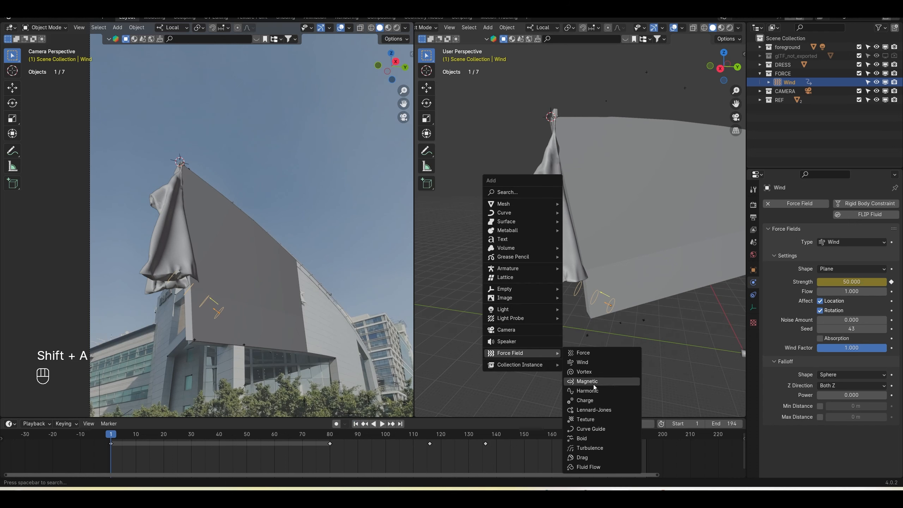
click(590, 448)
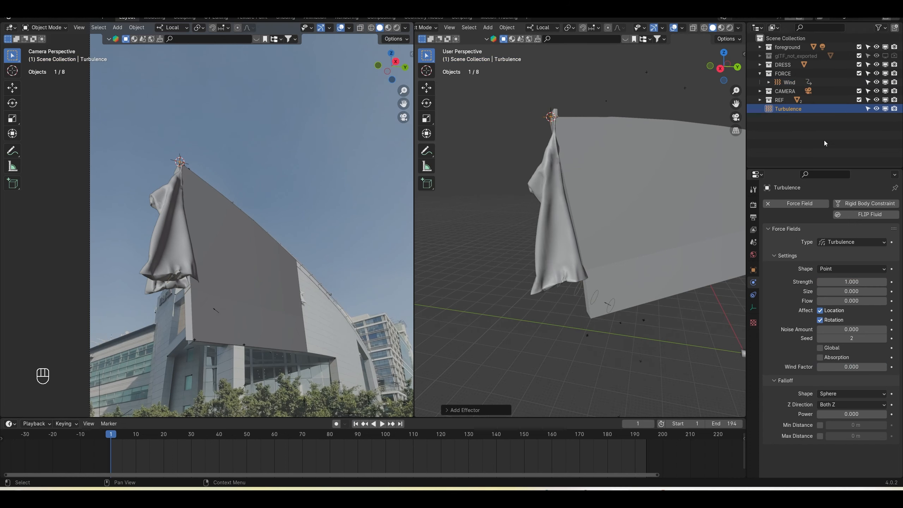
drag(787, 109, 796, 84)
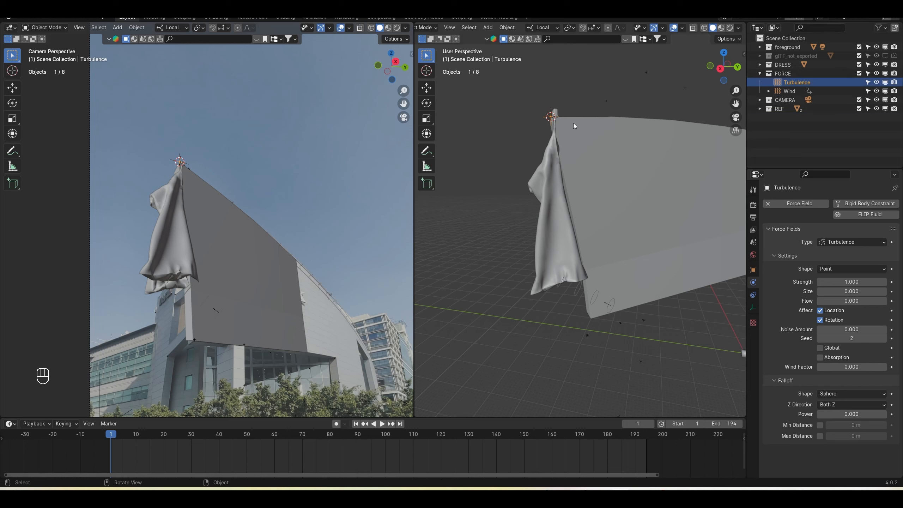
Move the Turbulence field just below the dress and set its strength to 1000, size to 1 and flow to 1
key(g)
click(547, 306)
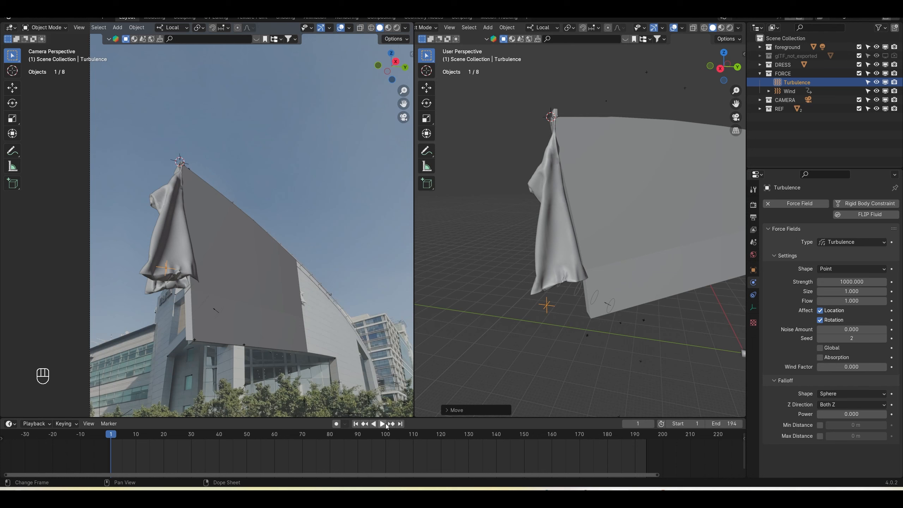
Test the simulation, set the turbulence strength to 100 and play it back again from frame 1
click(387, 425)
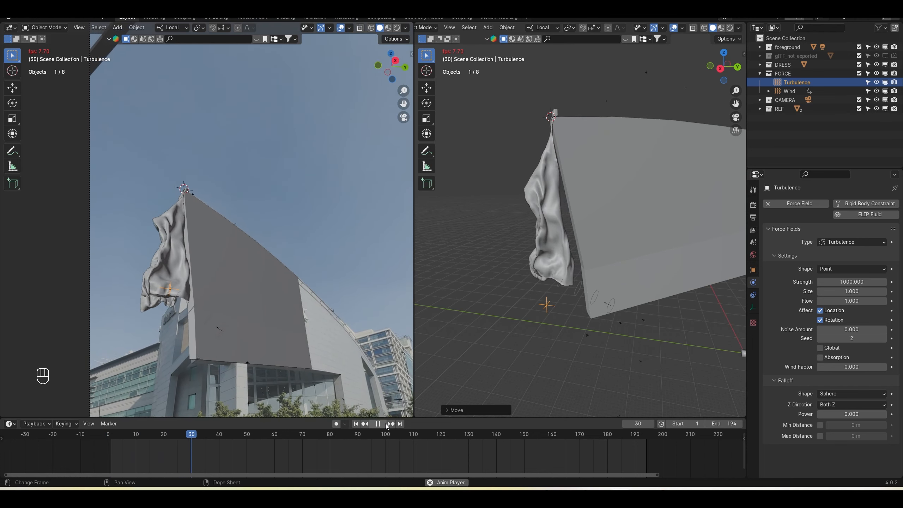
key(space)
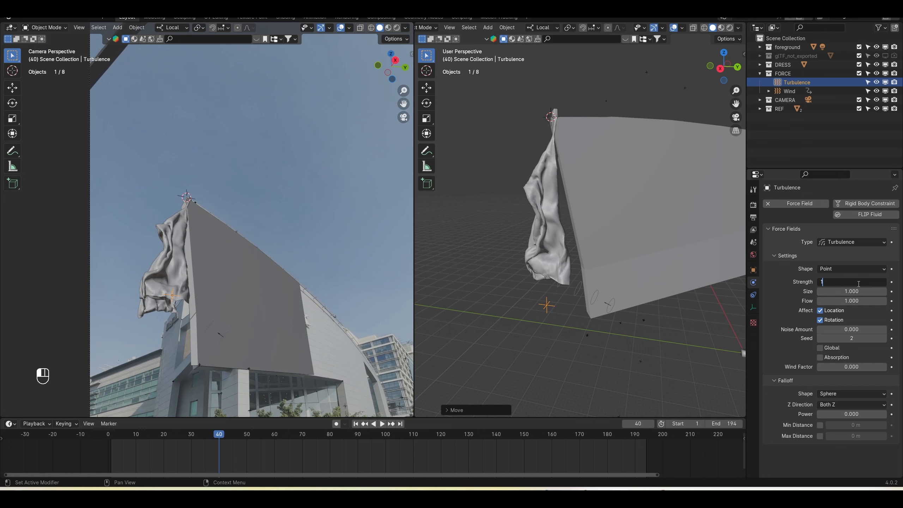
click(355, 424)
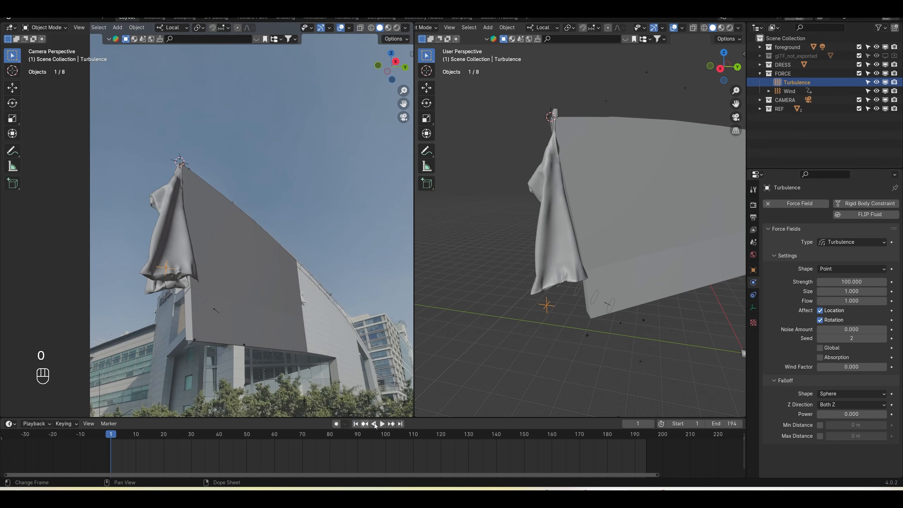
click(382, 423)
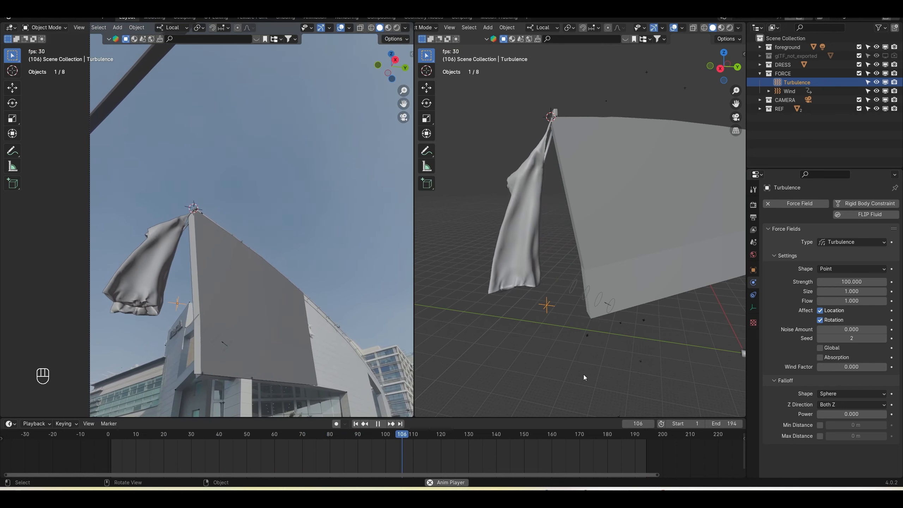
key(space)
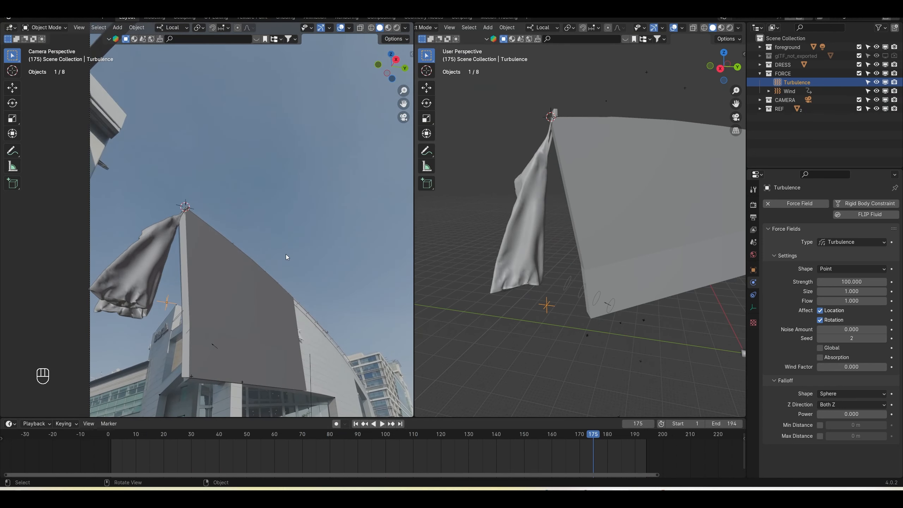
Set the render engine to Cycles with GPU Compute as the device
click(581, 490)
mouse_move(390, 254)
mouse_down()
mouse_move(466, 259)
mouse_move(487, 287)
mouse_move(482, 269)
mouse_up()
click(753, 206)
click(844, 207)
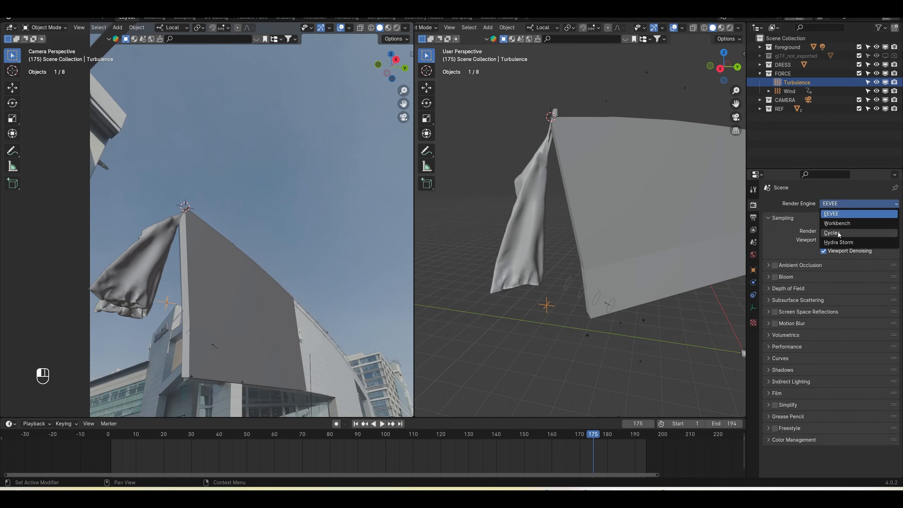
click(838, 232)
click(840, 246)
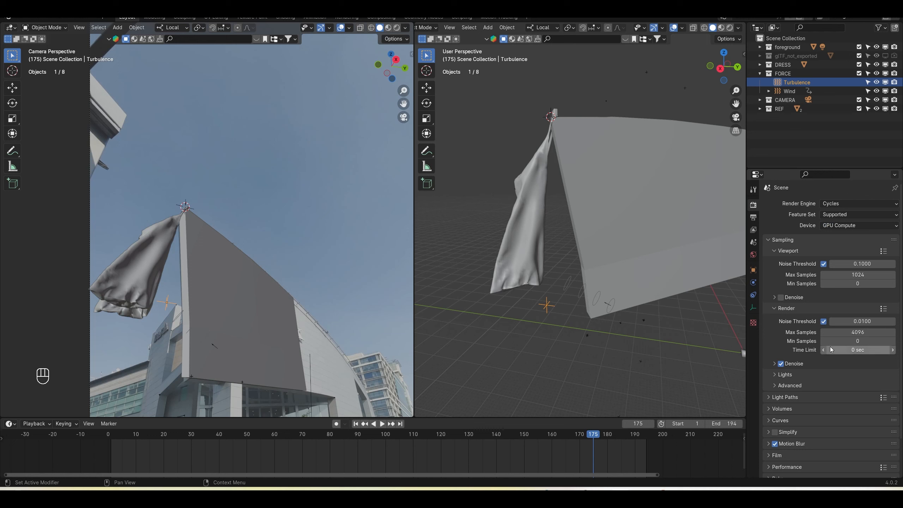
Set the maximum render samples to 64
double_click(863, 333)
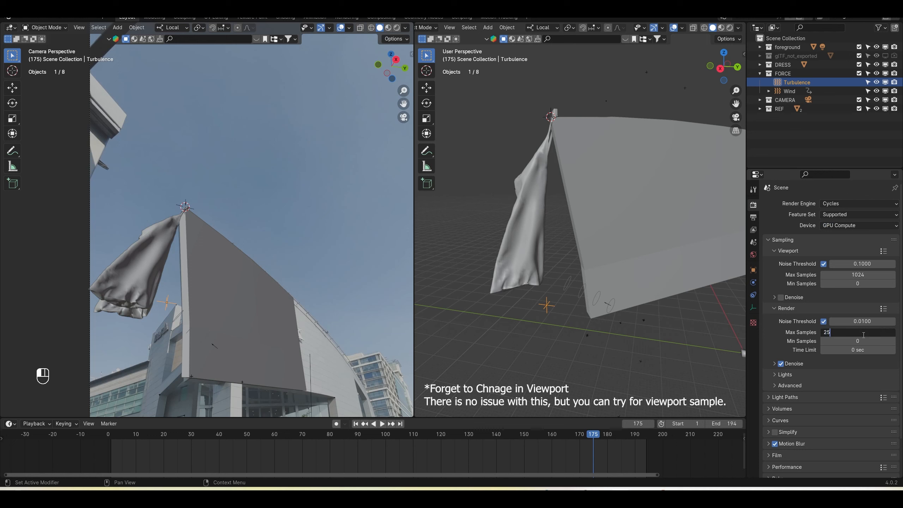
text(64)
key(Return)
Switch the camera viewport to rendered shading and frame the dress and wall
click(397, 27)
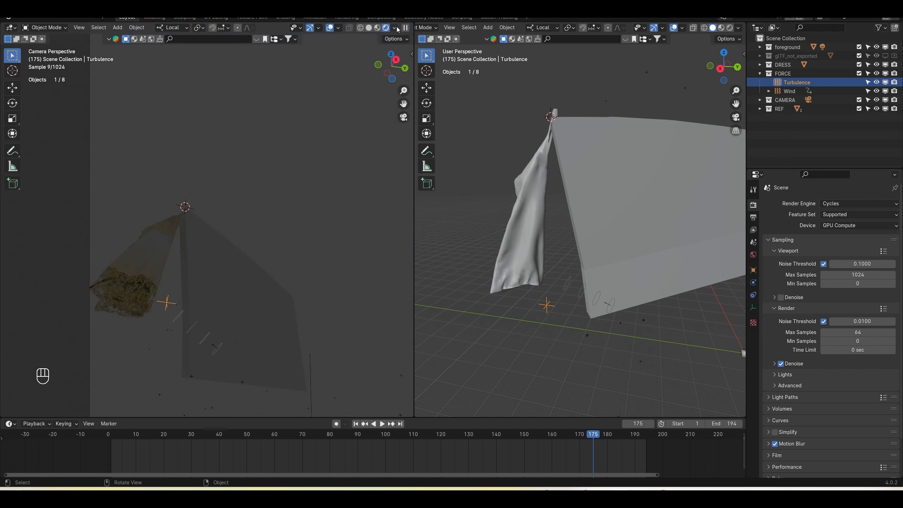
scroll(244, 306, down, 4)
scroll(244, 307, up, 4)
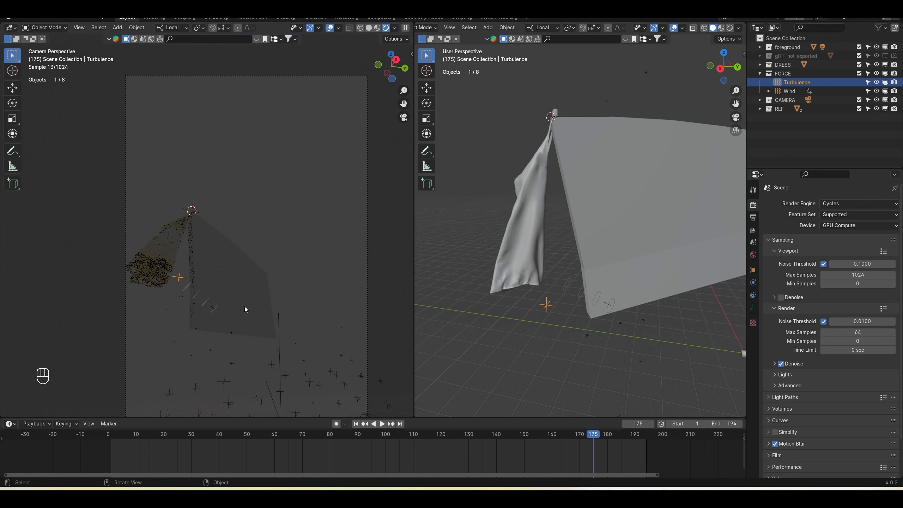
shift+middle_drag(295, 270, 256, 276)
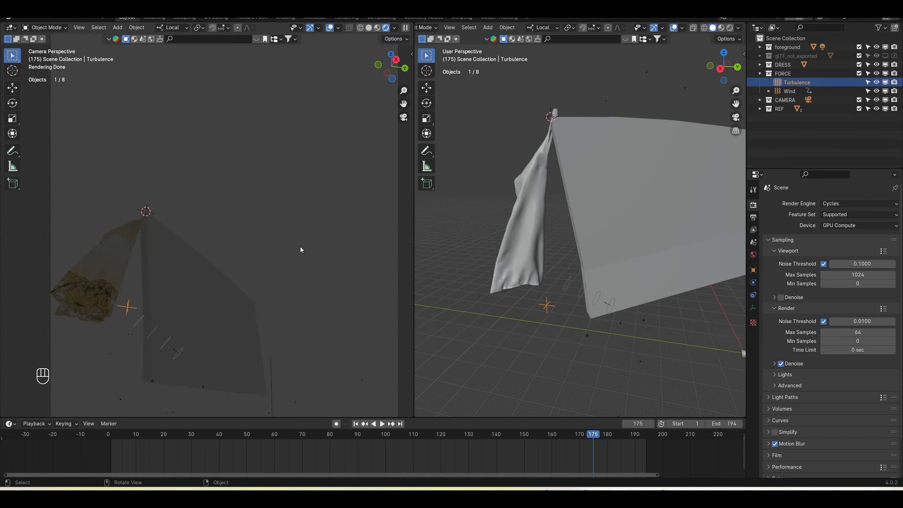
Turn off Scene World lighting for the camera viewport's rendered shading
click(396, 28)
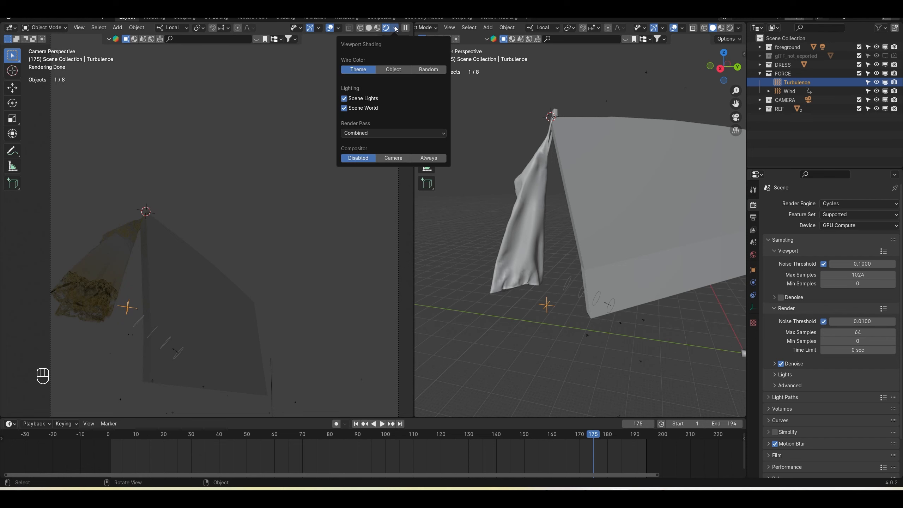
click(344, 108)
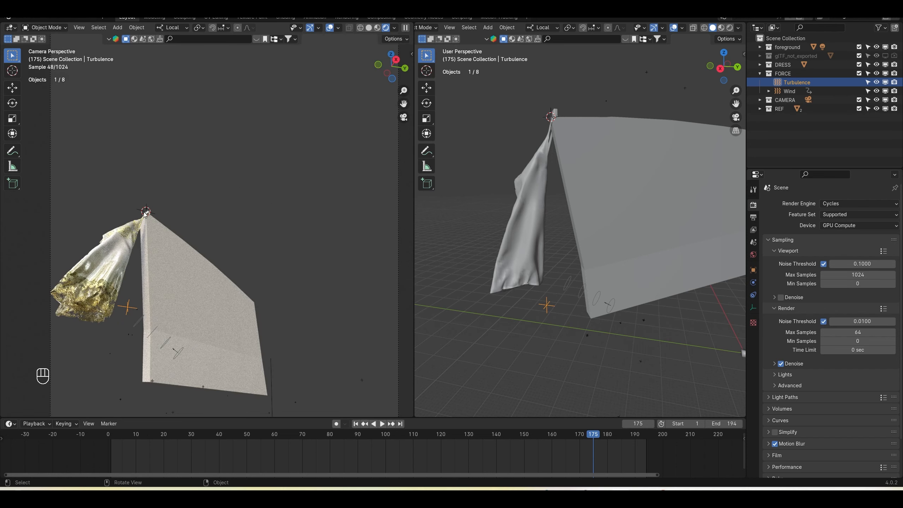
shift+middle_drag(208, 289, 239, 287)
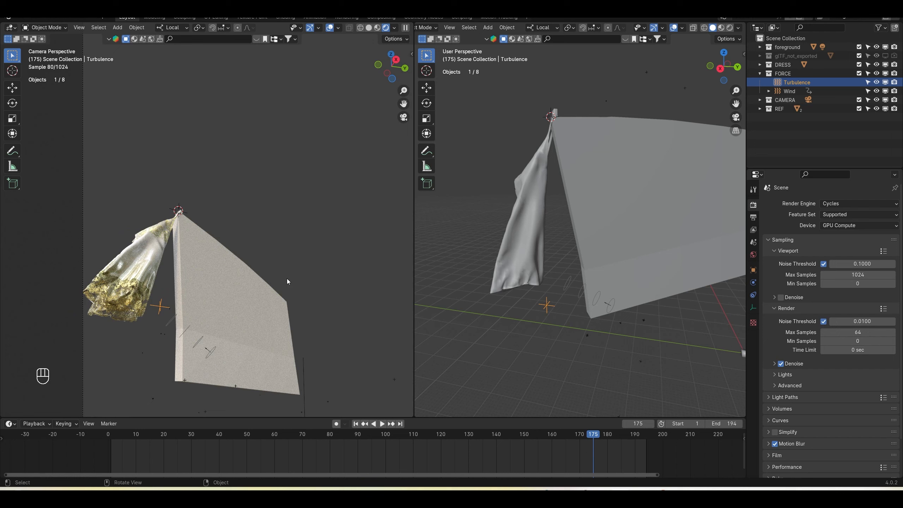
Switch the camera viewport's rendered lighting to the city HDRI environment and lower its strength
click(394, 29)
click(373, 127)
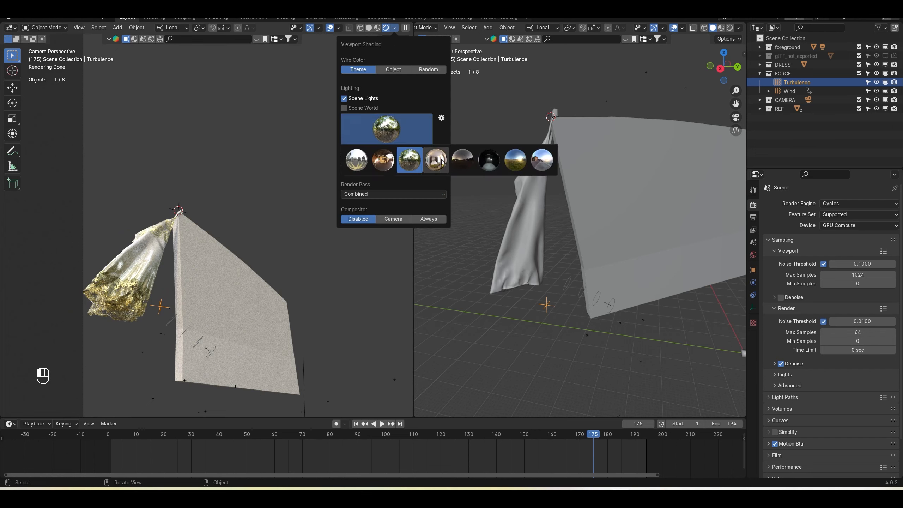
click(356, 160)
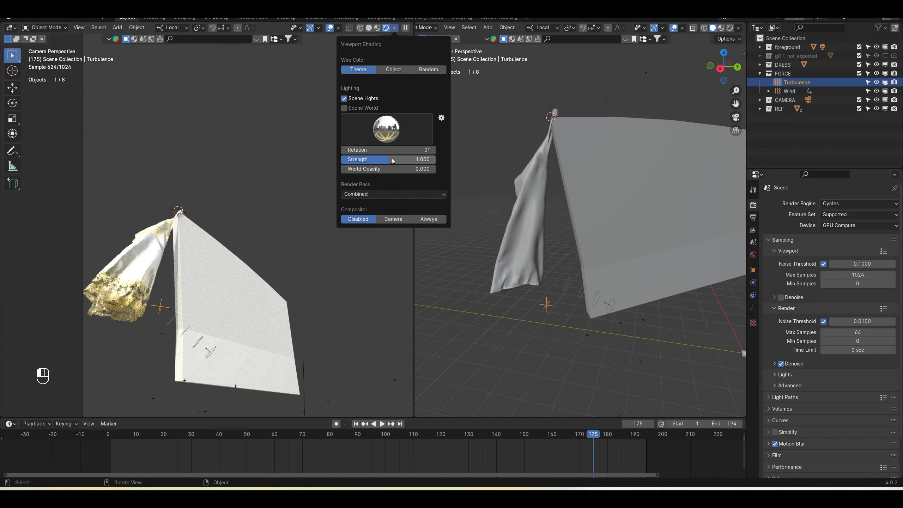
drag(394, 160, 361, 159)
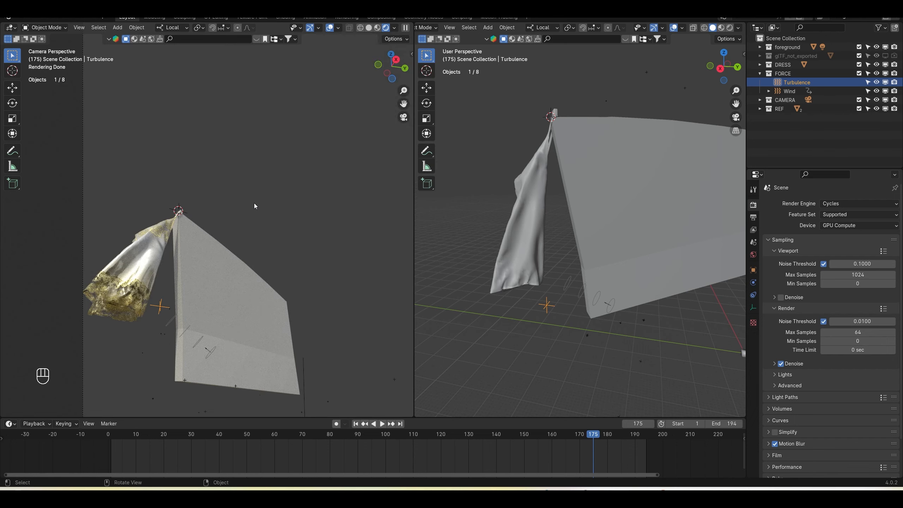
Enable Transparent film so the camera footage shows behind the dress and wall in the rendered view
scroll(254, 203, down, 3)
shift+middle_drag(290, 210, 280, 184)
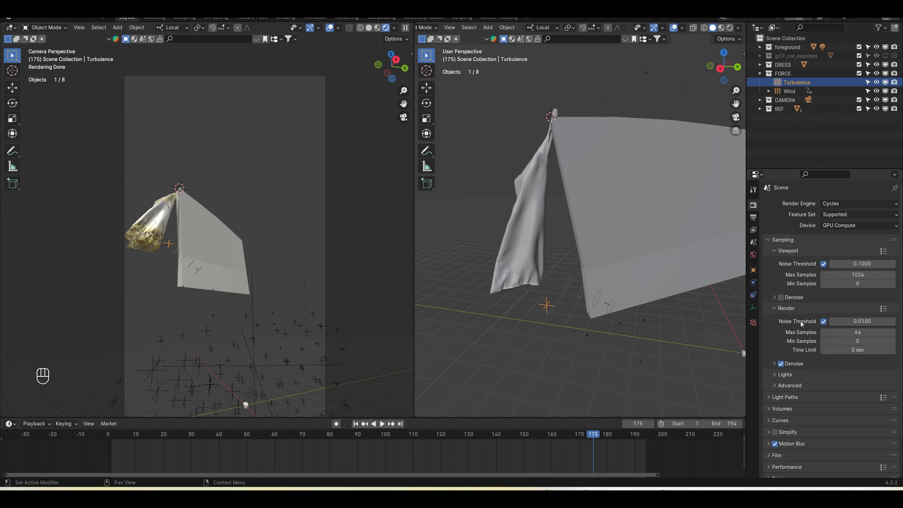
scroll(801, 323, down, 3)
scroll(793, 408, down, 4)
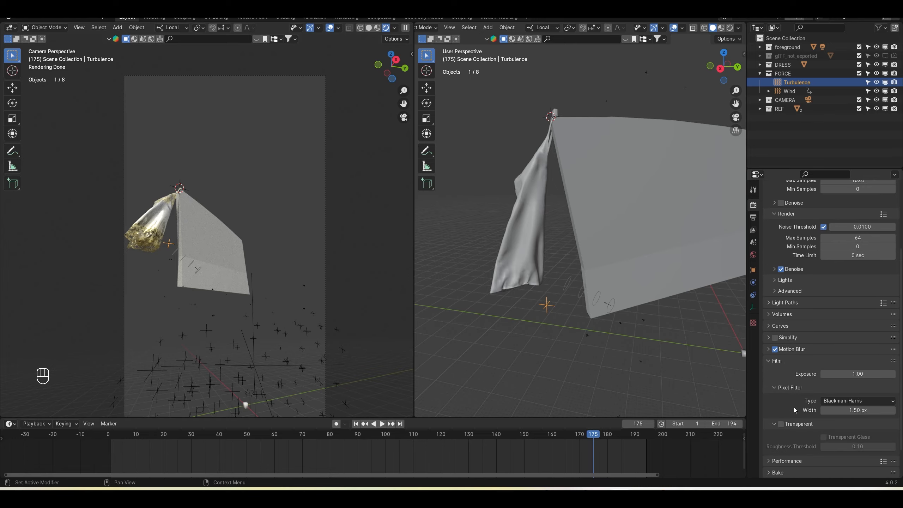
click(781, 425)
scroll(258, 286, up, 6)
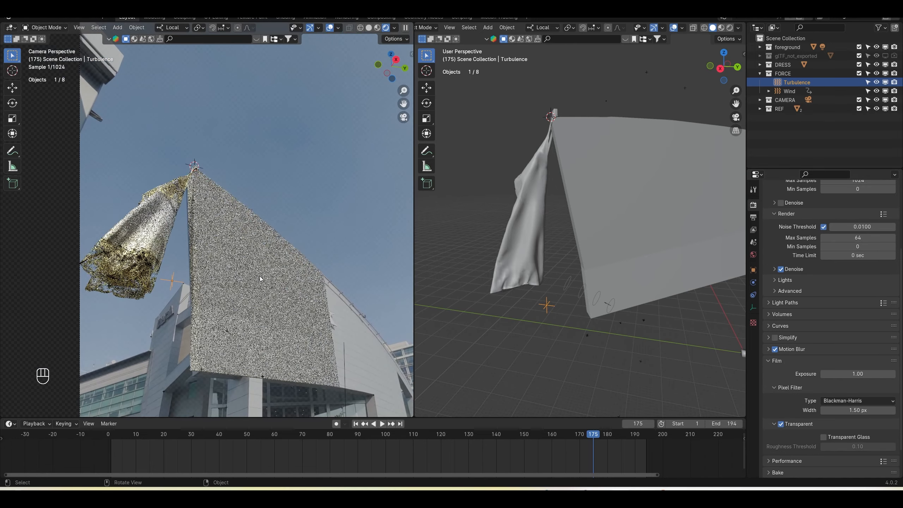
scroll(189, 243, down, 2)
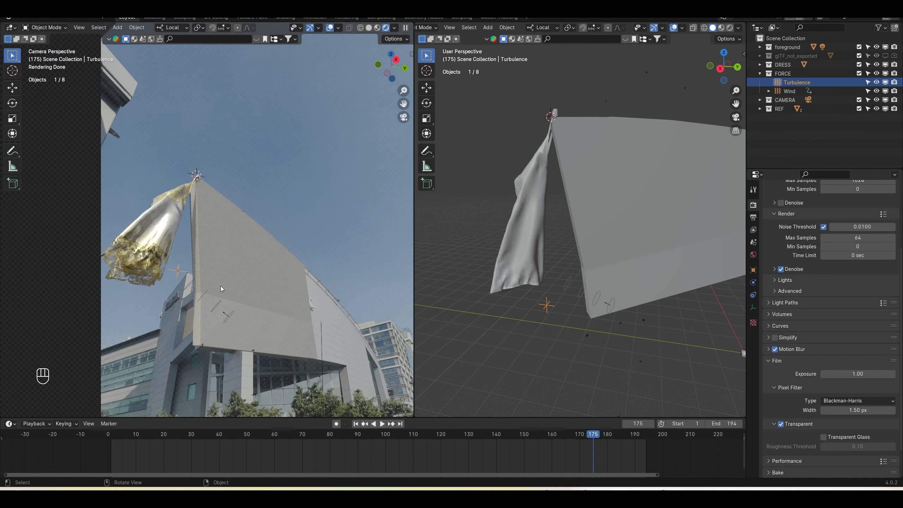
scroll(256, 236, up, 2)
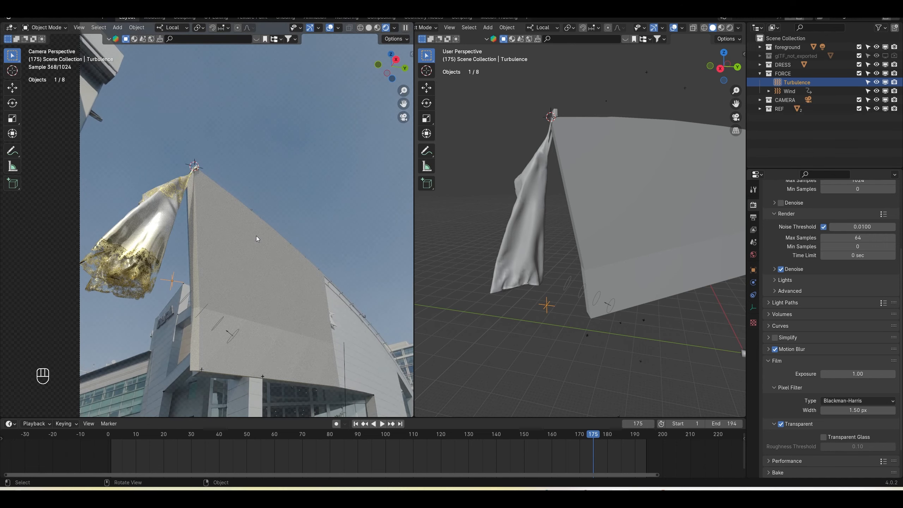
click(394, 29)
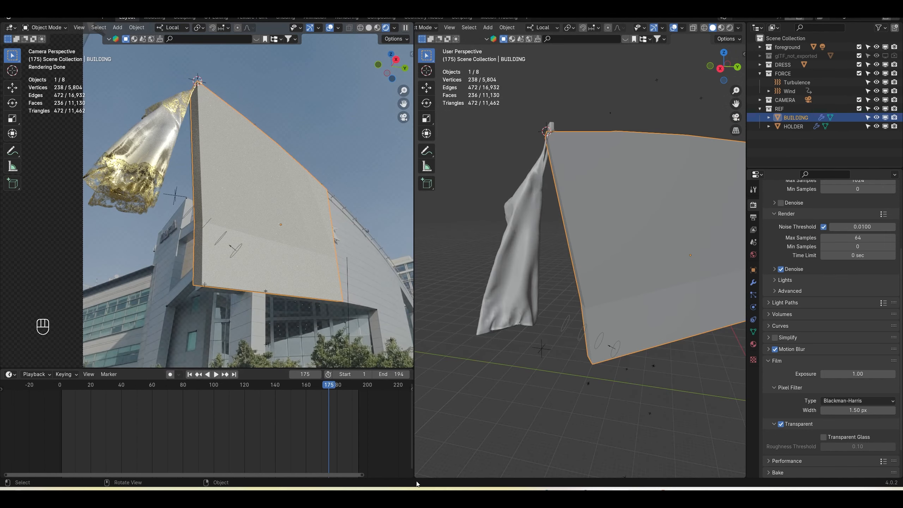
Split the user perspective viewport into two areas, widen them, and turn the lower one into a Shader Editor with its sidebar hidden
drag(415, 474, 420, 224)
drag(414, 57, 280, 57)
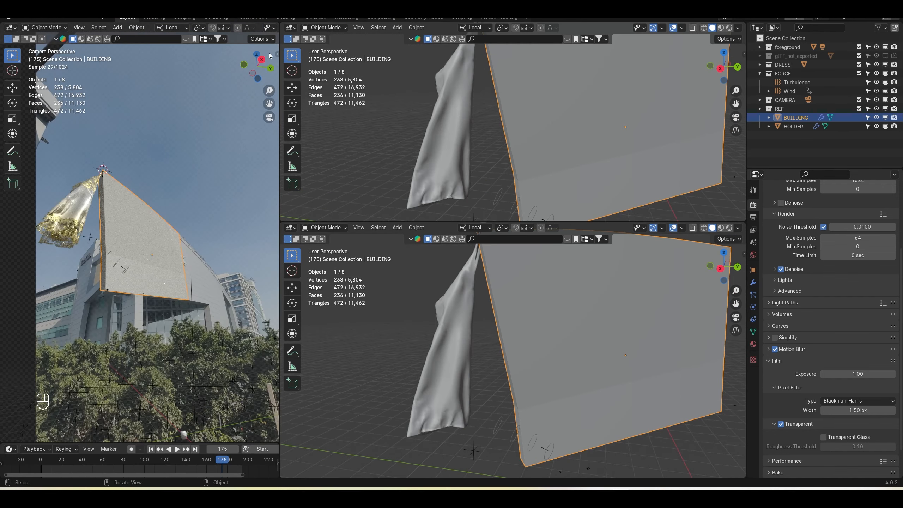
scroll(245, 29, right, 4)
click(241, 29)
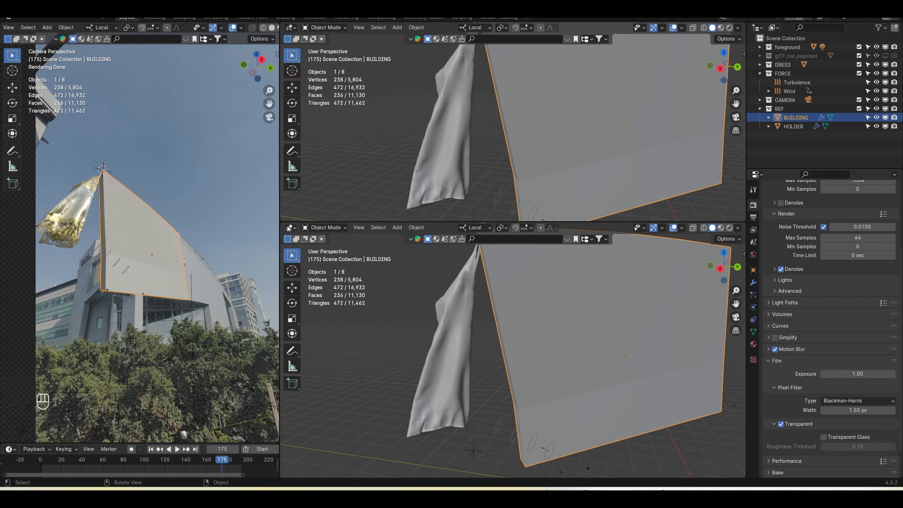
click(289, 227)
click(316, 303)
key(n)
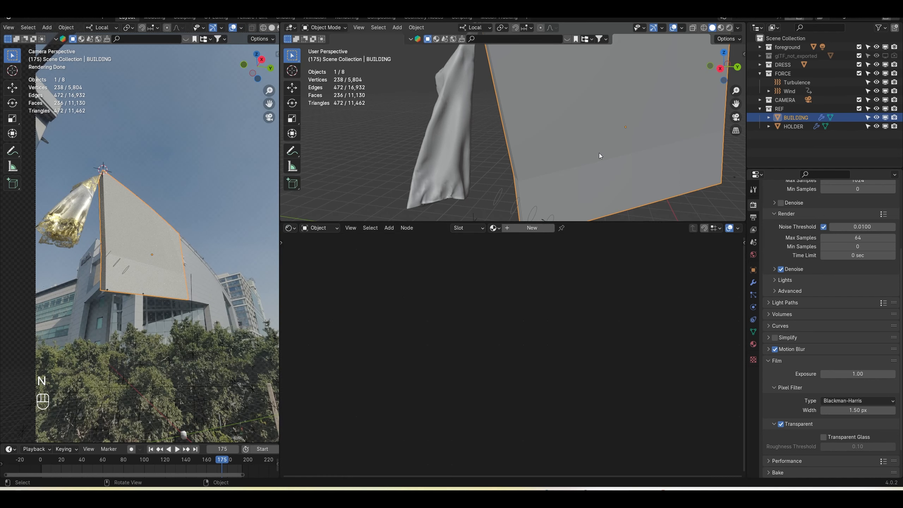
Create a material named BUILDING for the wall with a pale blue base color, hue 0.542 and saturation 0.157, and roughness 0.209
click(525, 231)
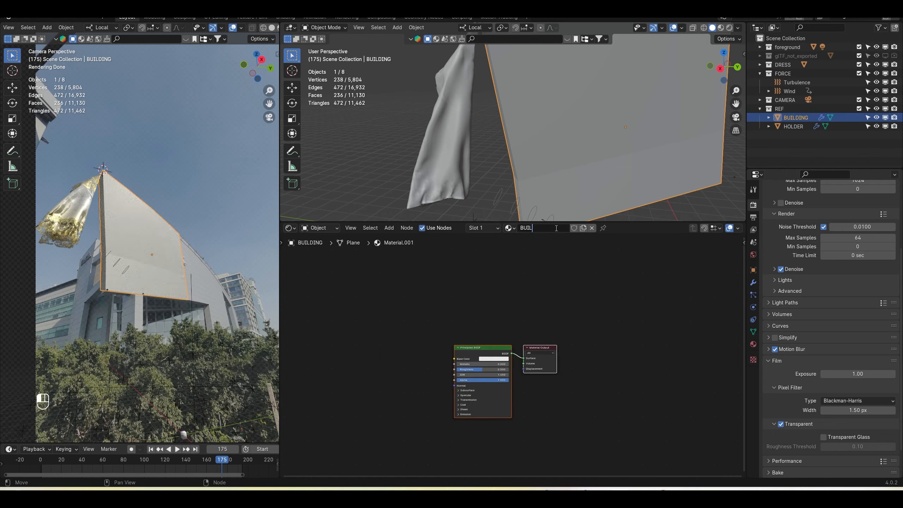
scroll(204, 269, up, 10)
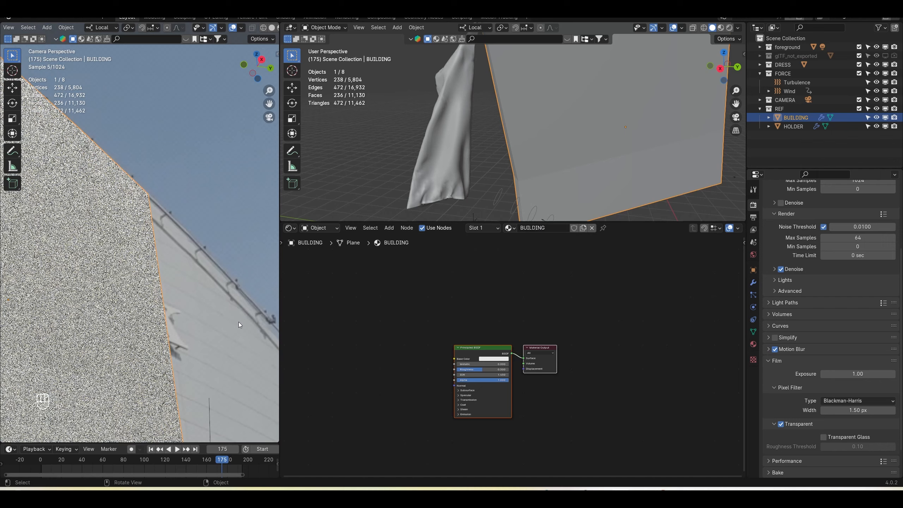
shift+middle_drag(223, 350, 168, 312)
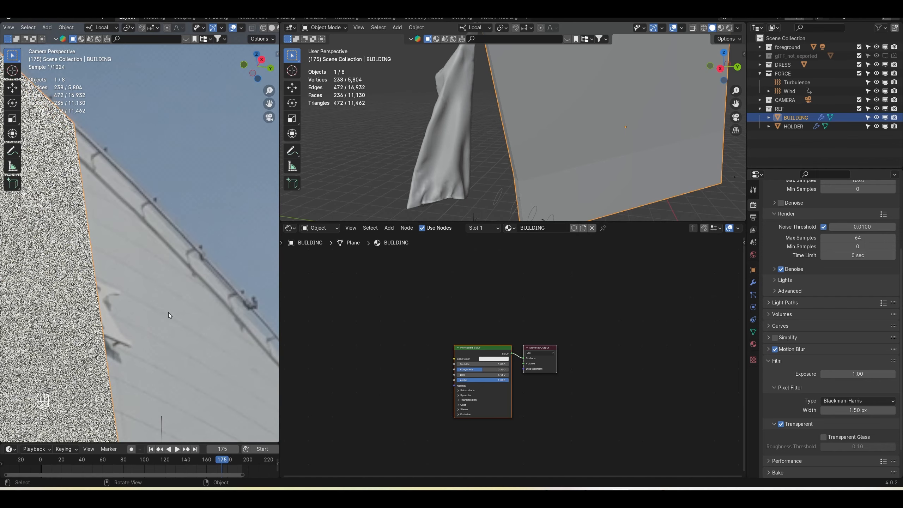
click(489, 359)
scroll(126, 334, down, 4)
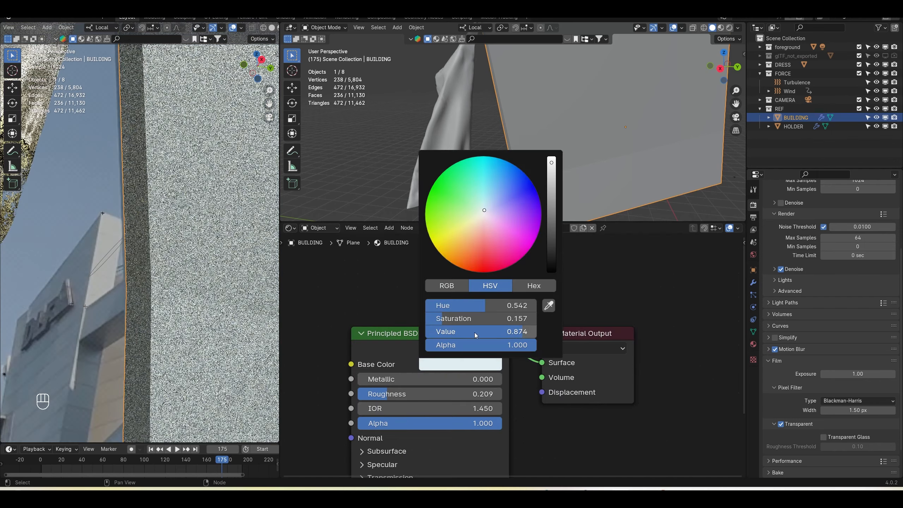
scroll(157, 338, down, 5)
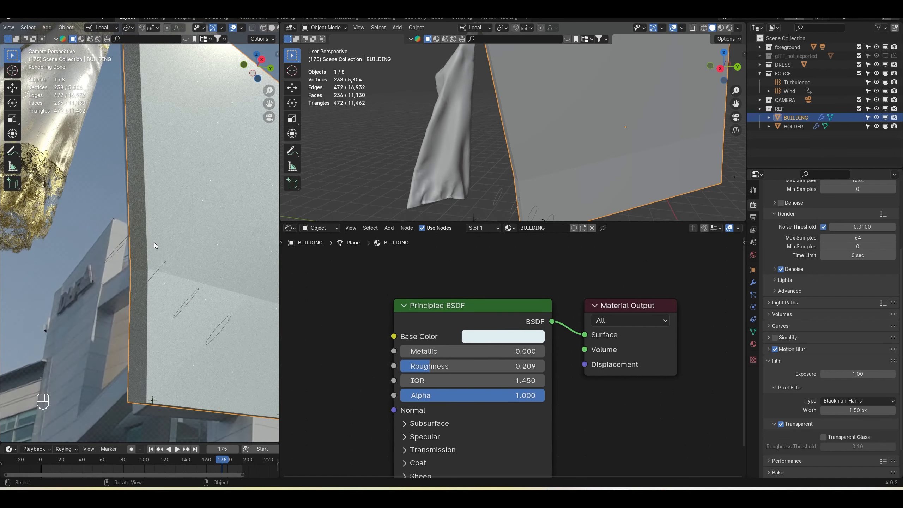
scroll(162, 208, down, 4)
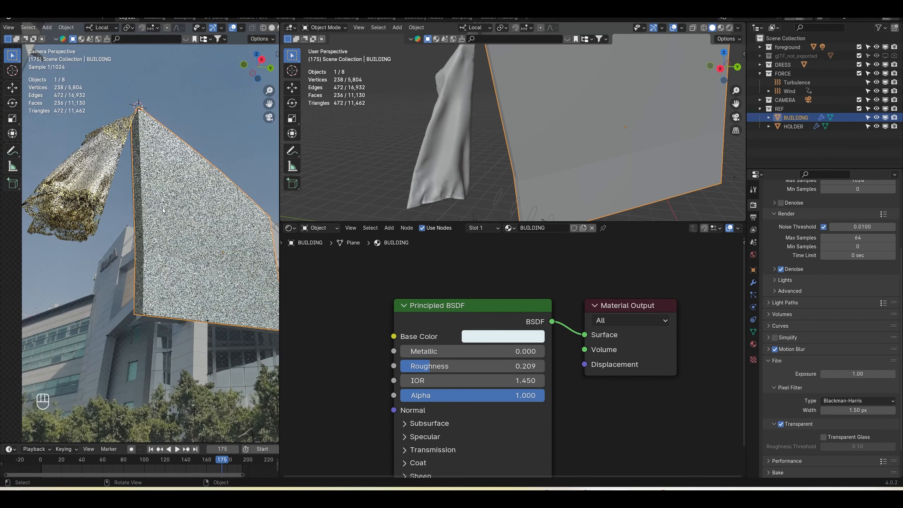
shift+middle_drag(162, 207, 152, 251)
scroll(152, 251, up, 2)
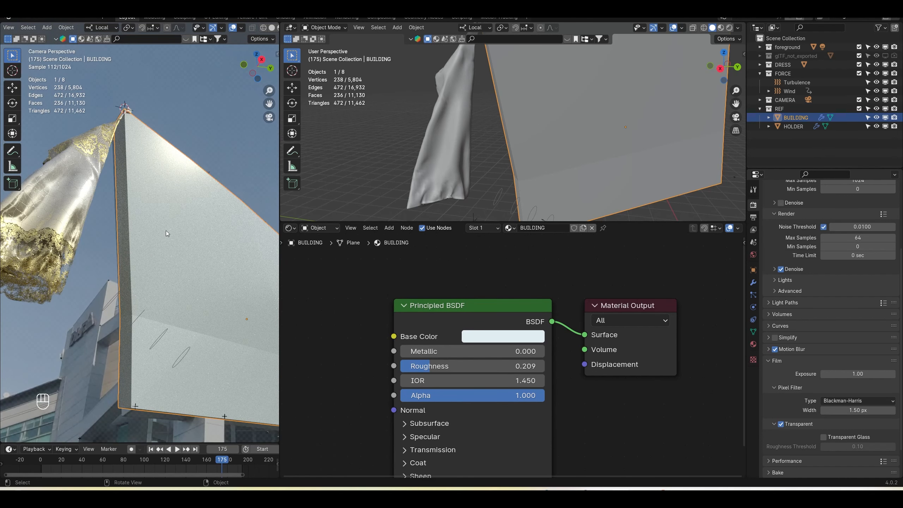
Make the BUILDING object a Shadow Catcher in its object visibility settings and deselect it
click(106, 330)
click(171, 284)
click(754, 307)
click(753, 272)
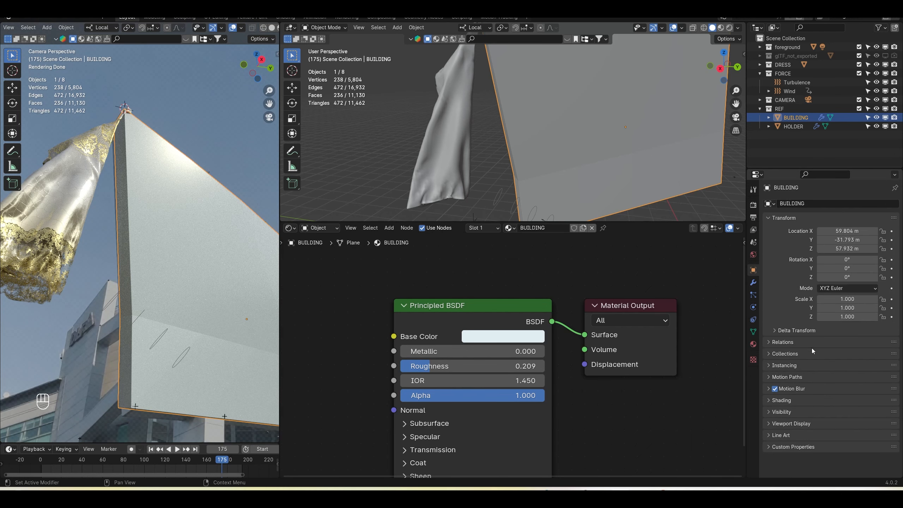
click(786, 412)
scroll(797, 417, down, 2)
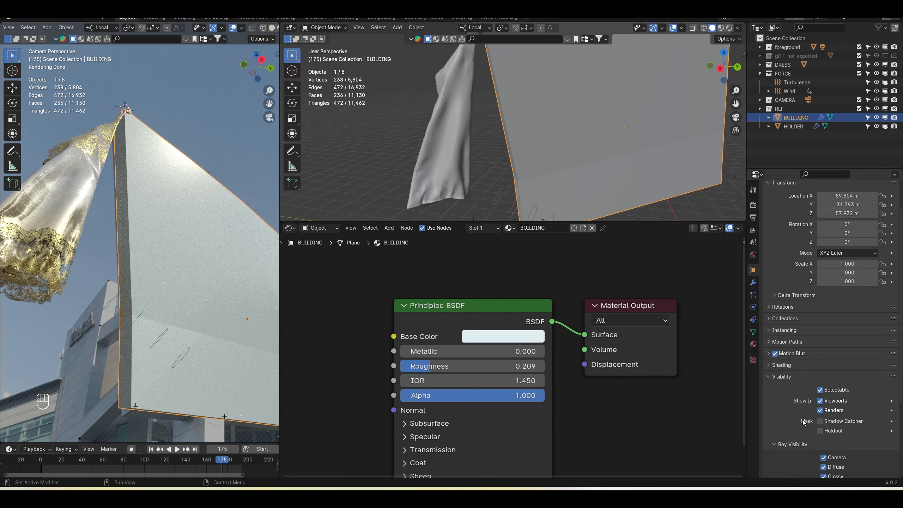
click(820, 421)
click(226, 158)
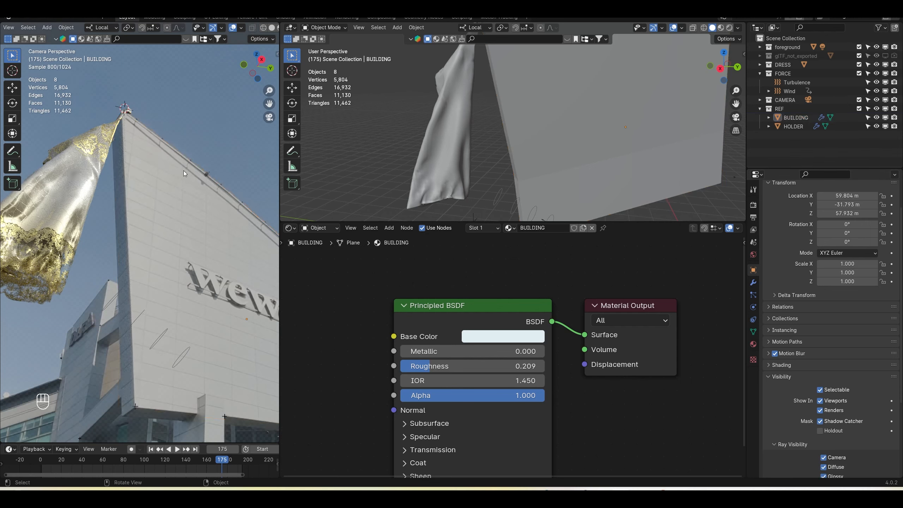
Select the dress and bring up its material's Separate Color and Principled BSDF nodes
scroll(149, 236, down, 2)
shift+middle_drag(133, 246, 163, 252)
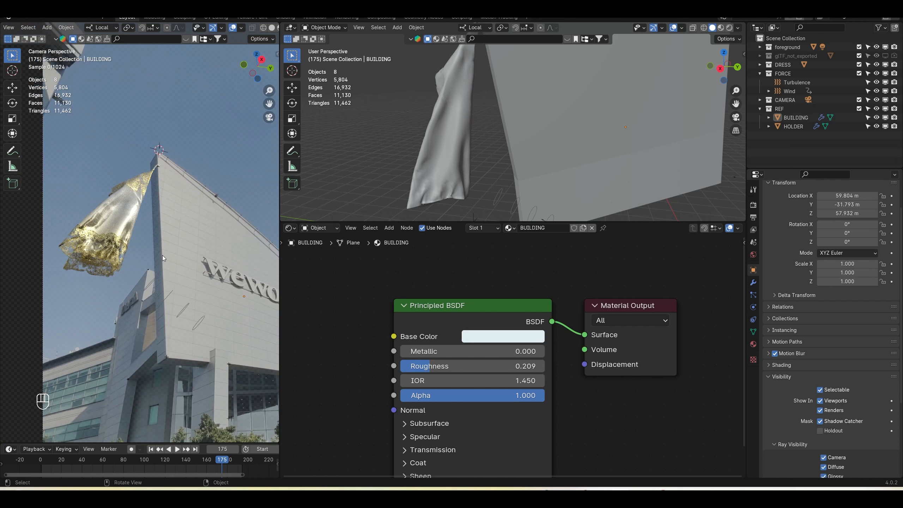
scroll(163, 255, up, 2)
click(119, 261)
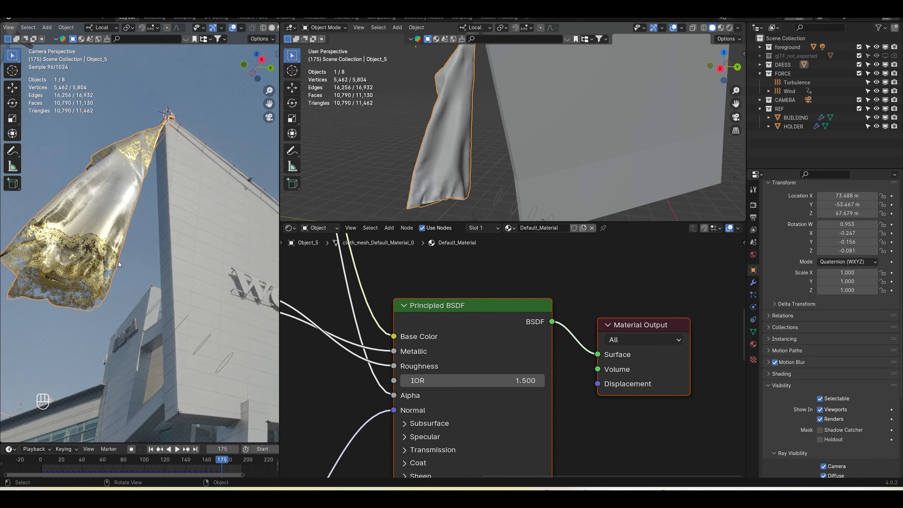
scroll(426, 347, down, 4)
middle_drag(426, 347, 517, 372)
scroll(524, 377, up, 3)
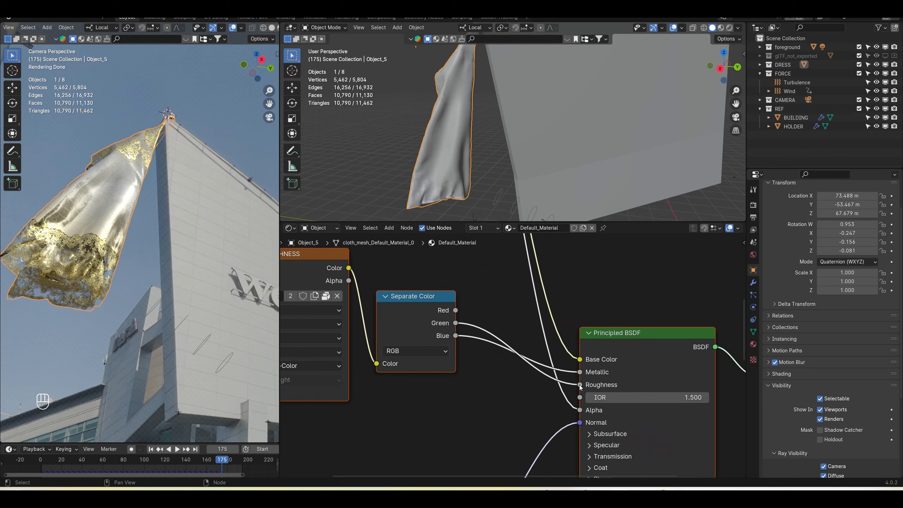
Try a plain roughness value in place of the dress material's Green channel link, and undo it
drag(580, 384, 518, 394)
drag(647, 386, 598, 378)
key(ctrl+z)
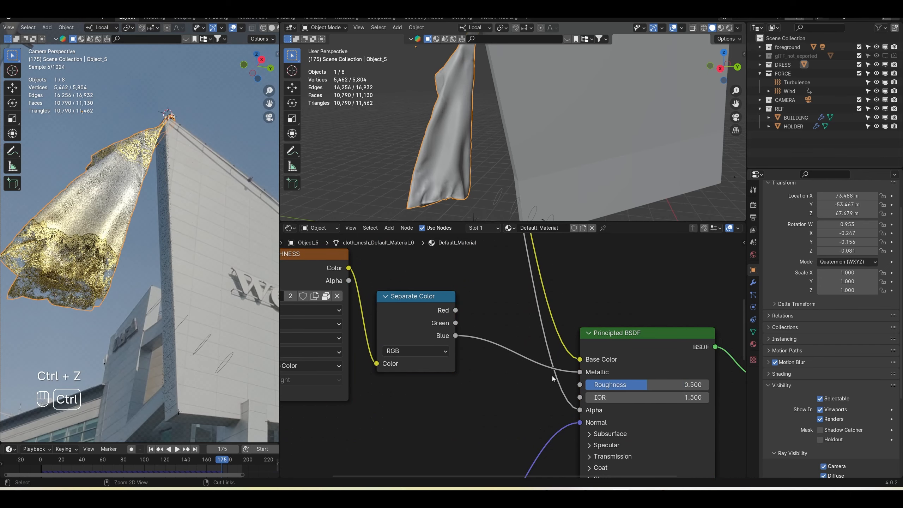
key(ctrl+z)
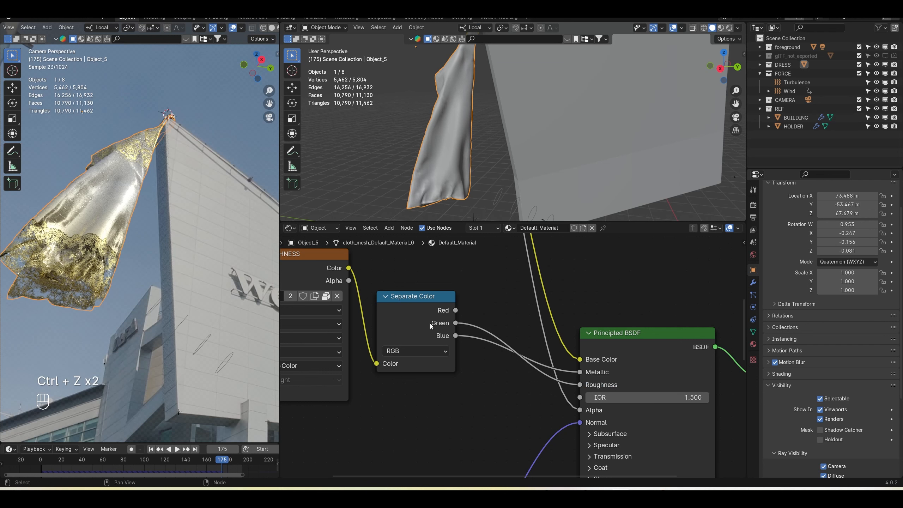
Insert a Color Ramp node between the Separate Color Green output and the dress shader's Roughness input
drag(430, 323, 451, 323)
scroll(417, 305, down, 3)
middle_drag(417, 305, 524, 301)
drag(355, 271, 560, 350)
drag(546, 319, 356, 327)
key(shift+a)
text(co)
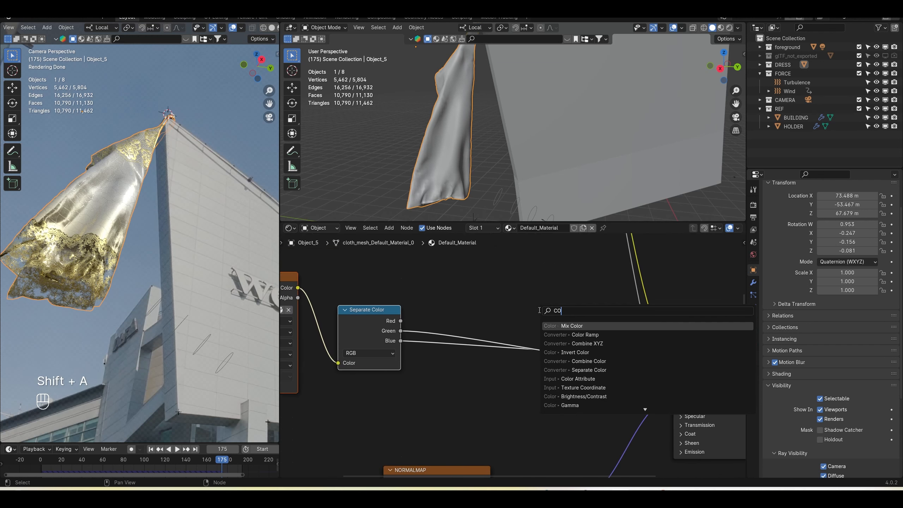
text(lor)
click(569, 335)
click(532, 364)
drag(543, 377, 505, 371)
Move the Color Ramp's white stop to position 0.182 and check the deselected dress in the camera view
drag(577, 409, 510, 409)
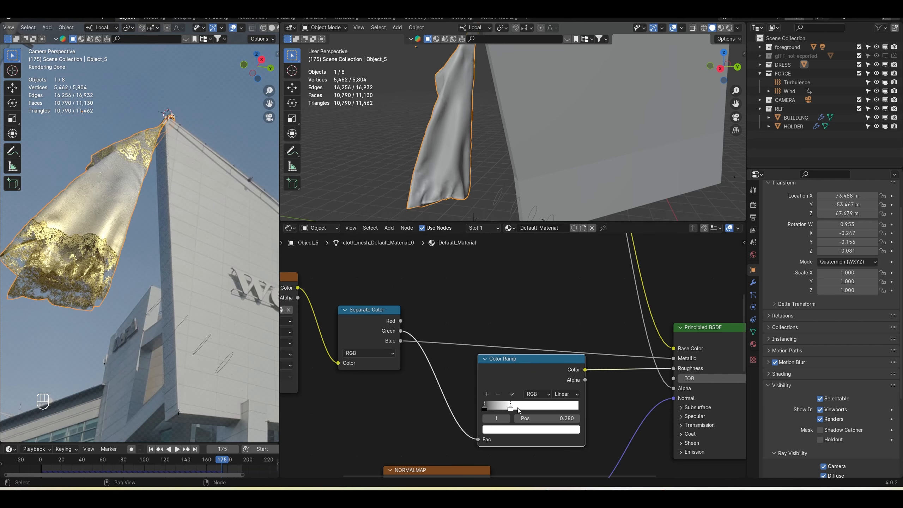
drag(519, 411, 510, 412)
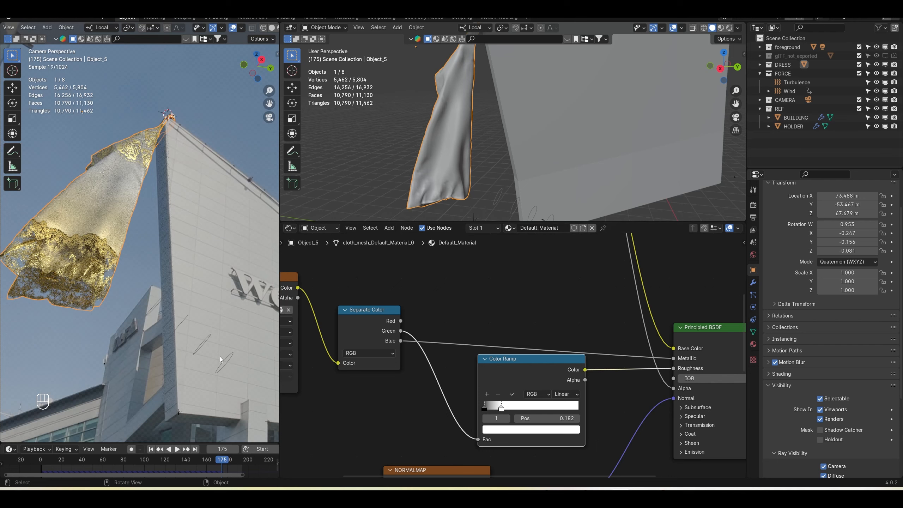
scroll(142, 294, down, 3)
click(141, 295)
scroll(132, 281, up, 2)
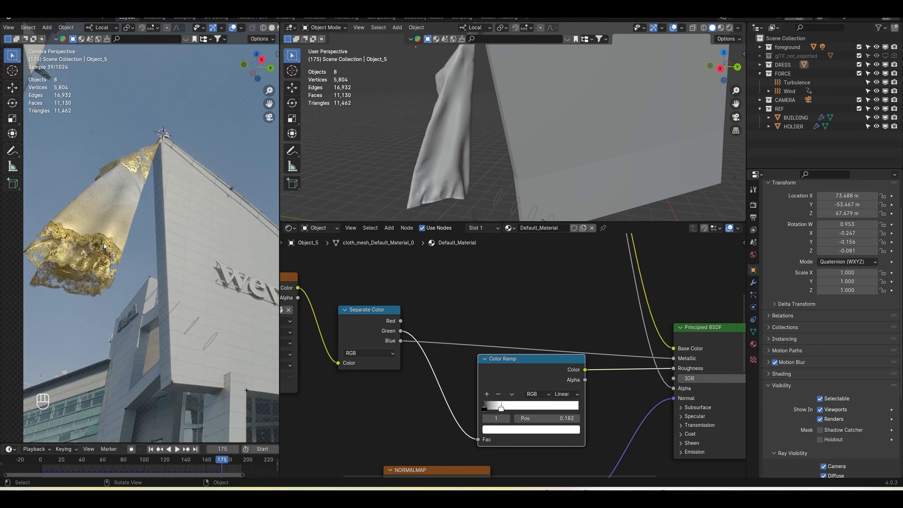
Insert a Hue/Saturation/Value node on the dress material's Base Color link and set its hue to 0.600
middle_drag(687, 341, 630, 388)
middle_drag(653, 254, 652, 302)
key(shift+a)
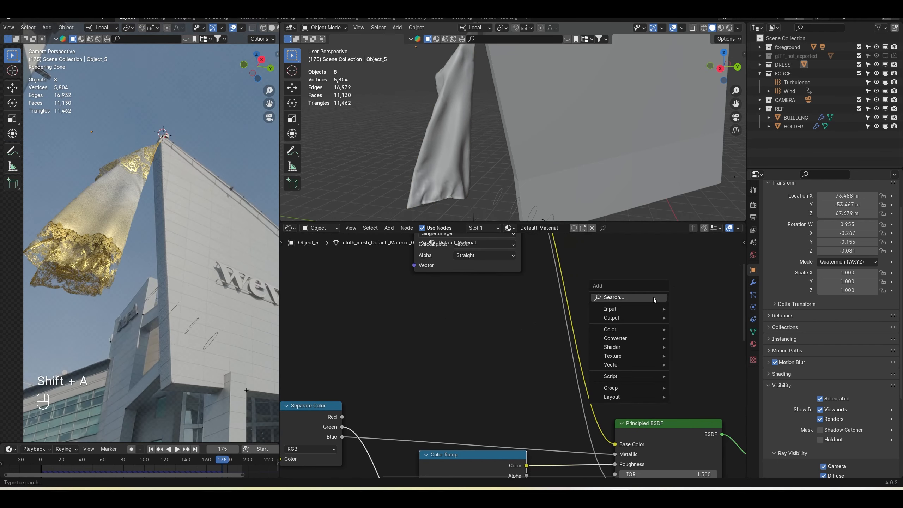
click(654, 297)
text(HU)
click(694, 313)
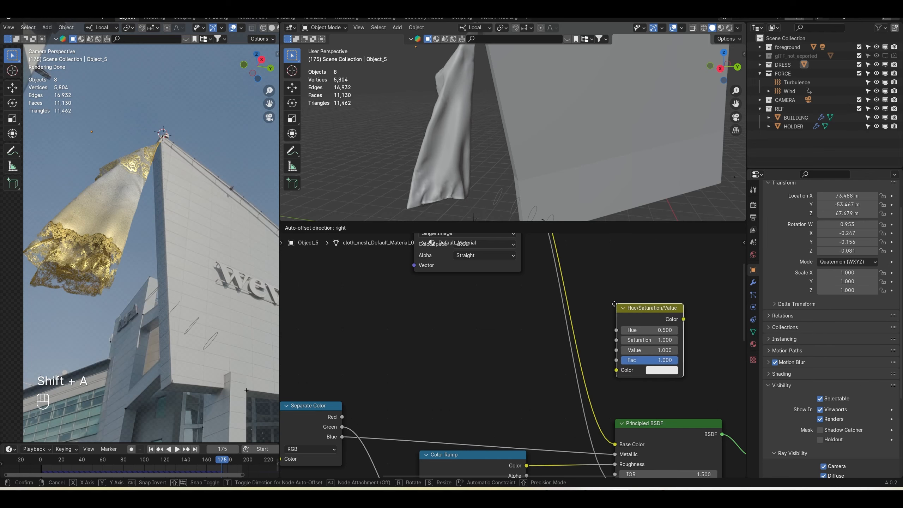
click(582, 327)
scroll(582, 328, up, 2)
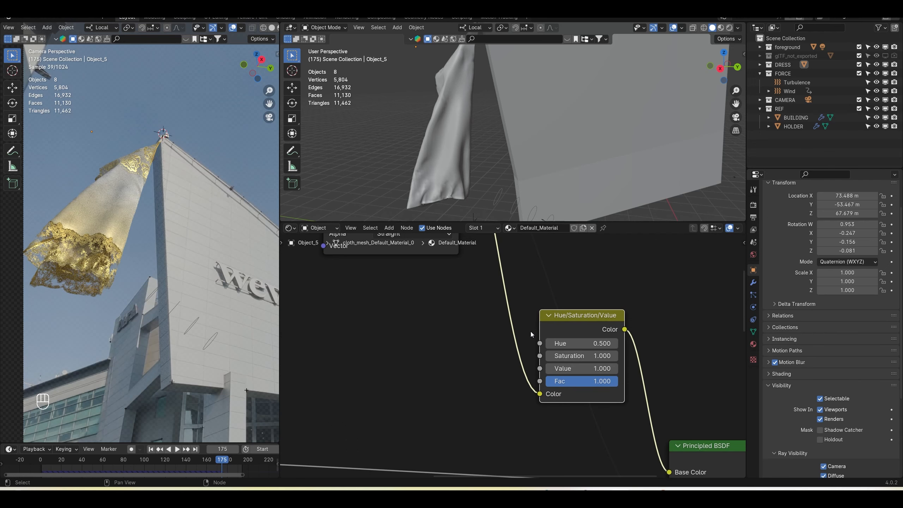
click(615, 343)
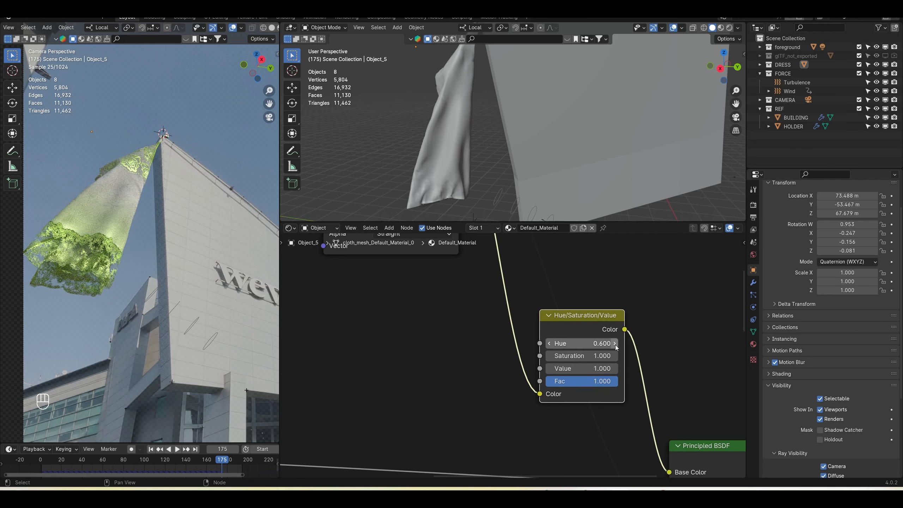
Try a hue of 0.900 on the dress material's Hue/Saturation/Value node and inspect the dress in the camera view
click(615, 344)
click(615, 344)
click(615, 344)
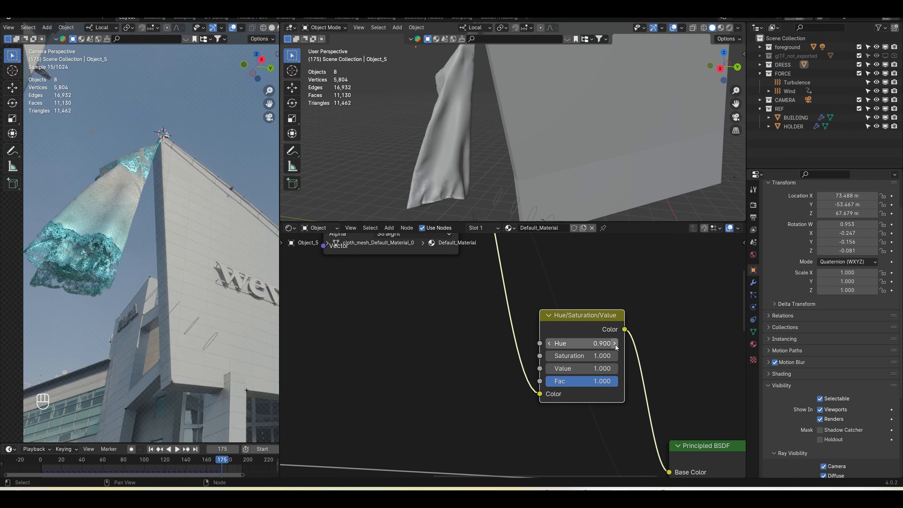
scroll(100, 284, down, 3)
scroll(140, 282, up, 4)
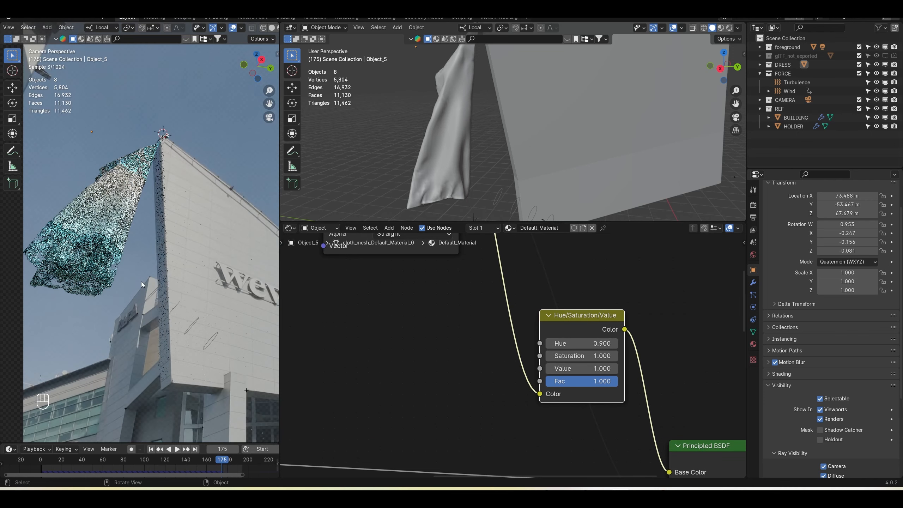
Set the hue of the dress material's Hue/Saturation/Value node to 0.500
double_click(590, 343)
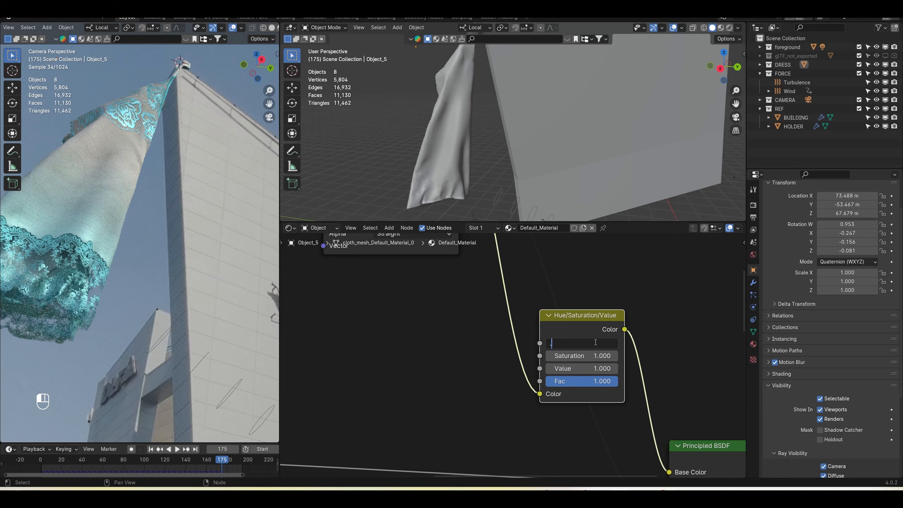
text(0.5)
key(Return)
Try a saturation of 0.100 on the dress material's Hue/Saturation/Value node and return it to 1.000
drag(592, 358, 501, 357)
scroll(220, 329, down, 2)
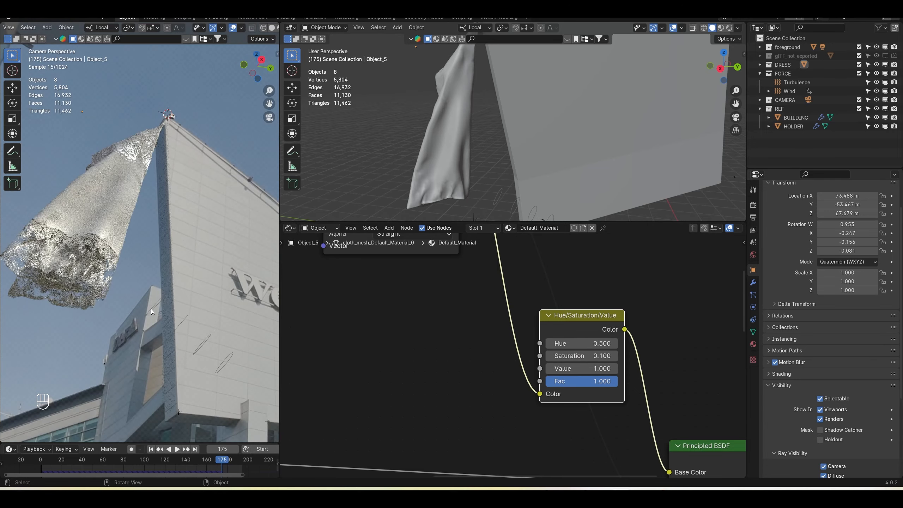
scroll(151, 308, down, 2)
shift+middle_drag(147, 282, 146, 302)
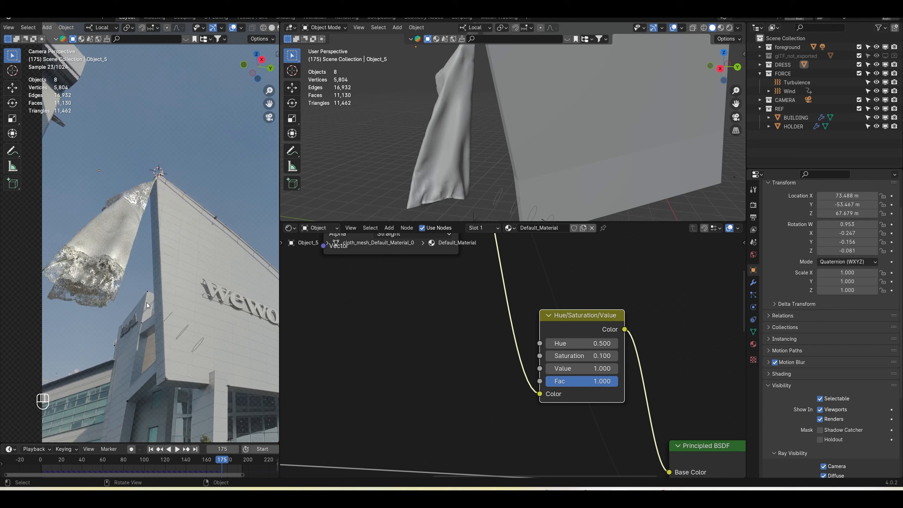
double_click(569, 355)
text(2)
key(Return)
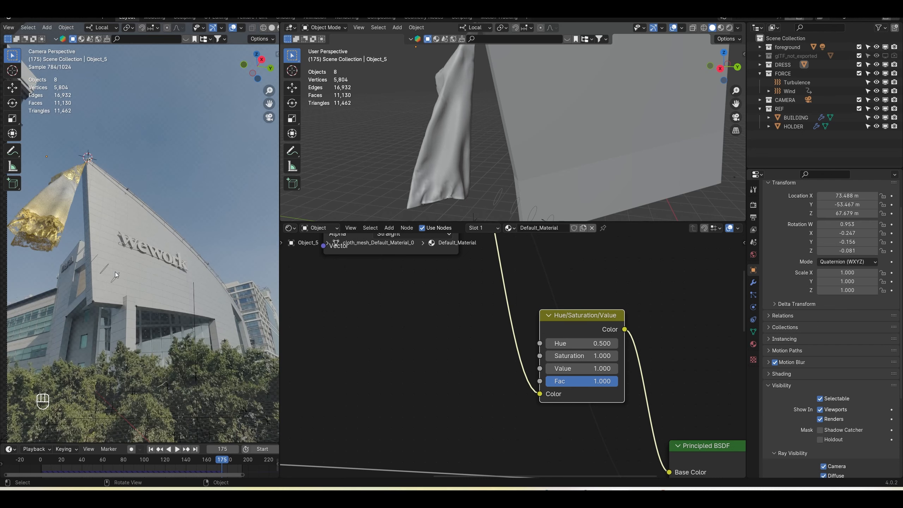
Examine how the dress sits against the building in the camera footage and from around the 3D scene
scroll(552, 152, down, 3)
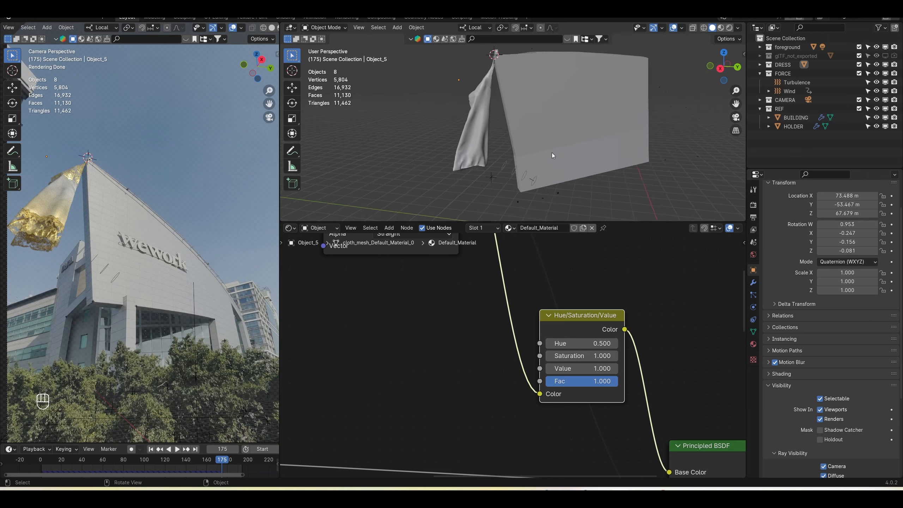
middle_drag(551, 152, 564, 157)
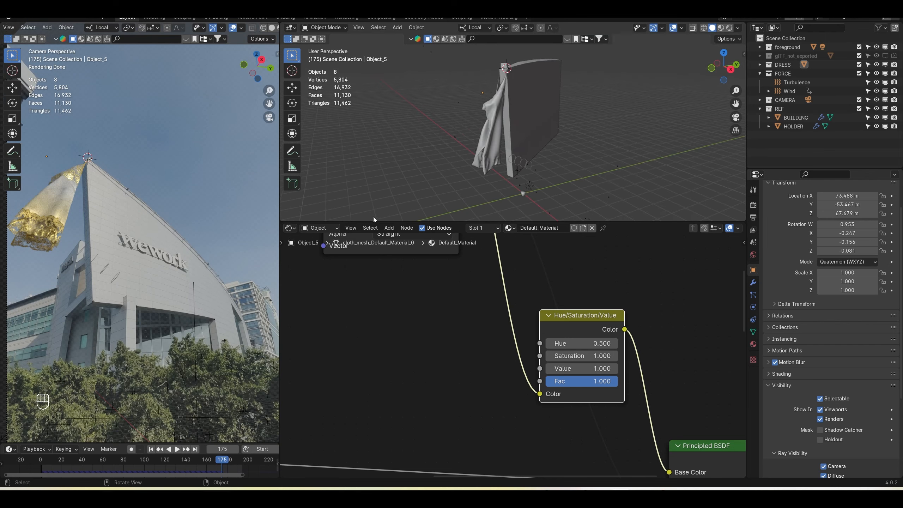
scroll(60, 185, up, 4)
scroll(61, 185, down, 2)
shift+middle_drag(60, 185, 206, 211)
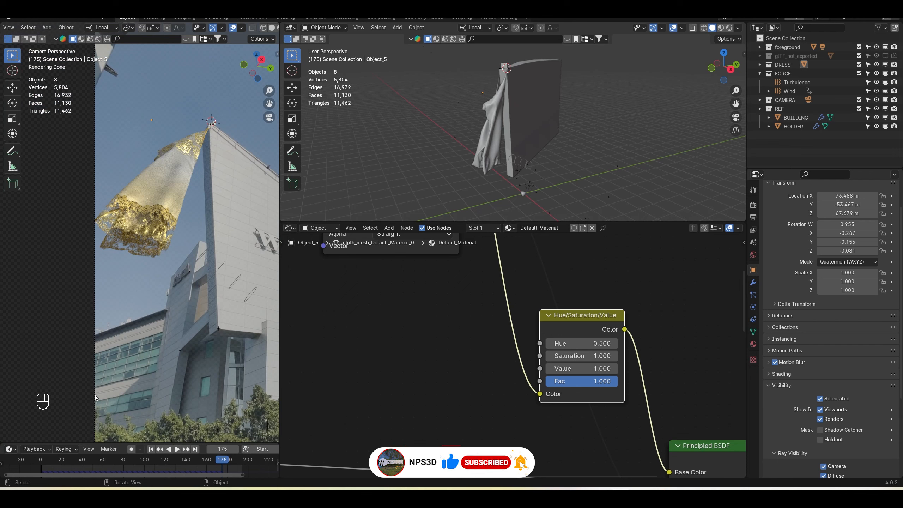
middle_drag(540, 137, 558, 141)
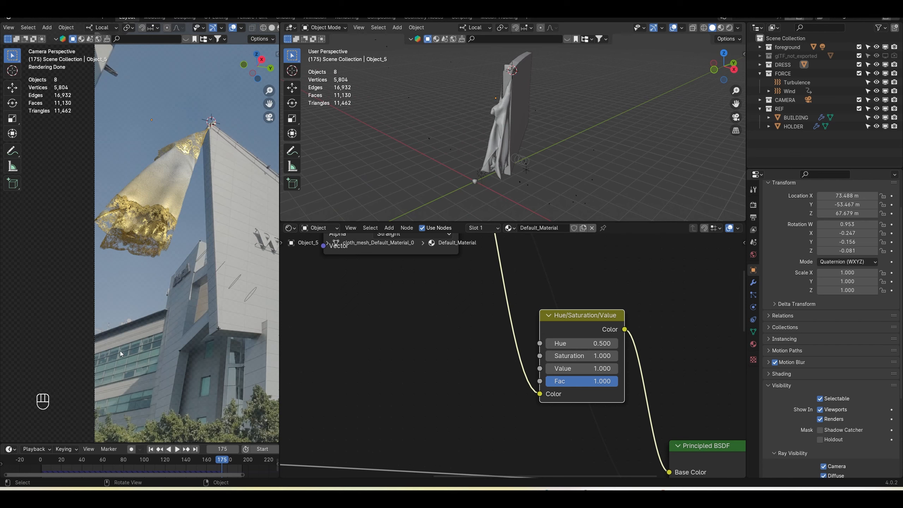
scroll(130, 343, down, 3)
shift+middle_drag(186, 306, 146, 323)
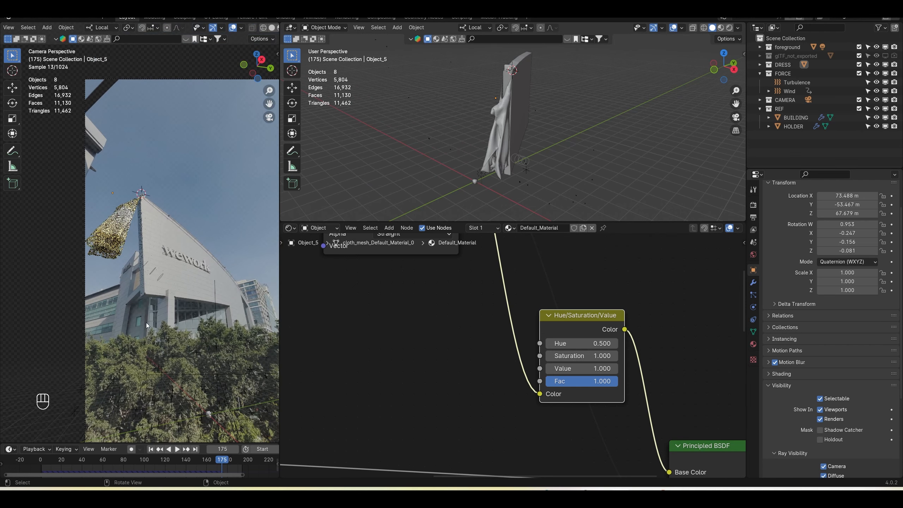
scroll(133, 273, up, 2)
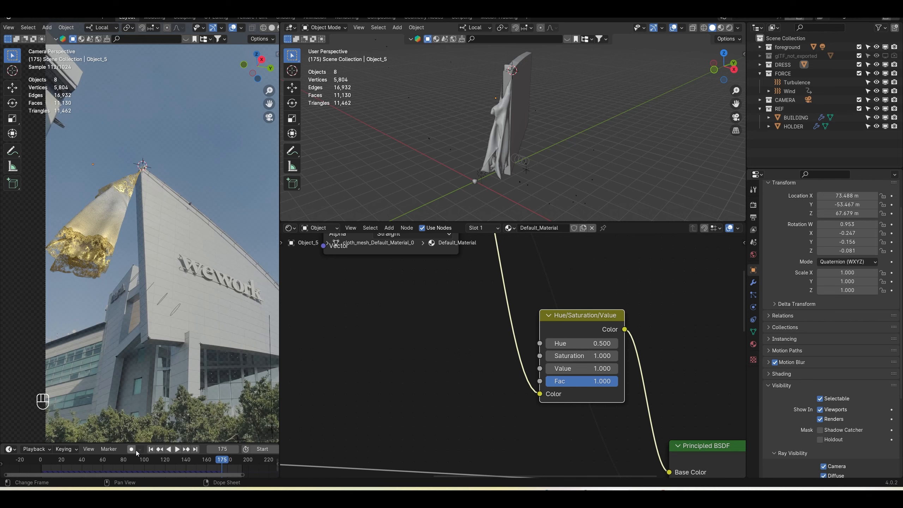
Return the timeline to frame 1 and check the dress in the camera view
click(151, 449)
shift+middle_drag(170, 270, 136, 295)
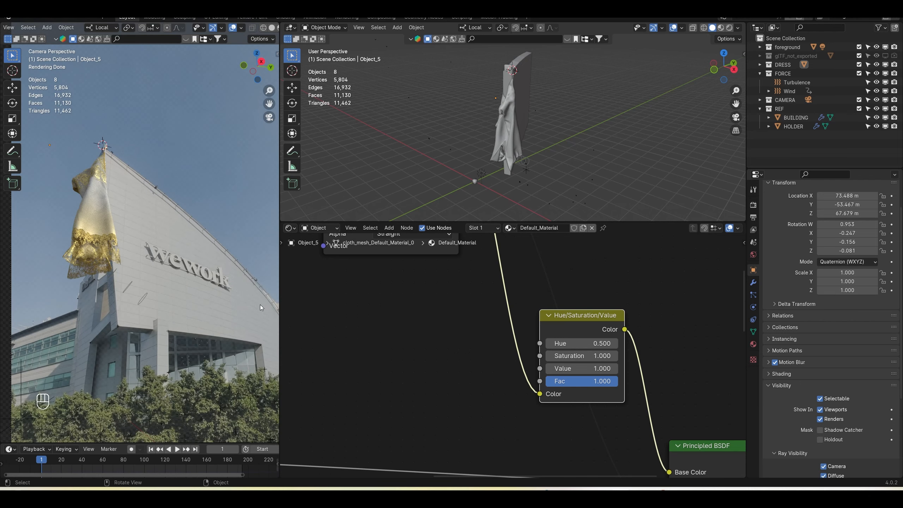
scroll(270, 28, down, 4)
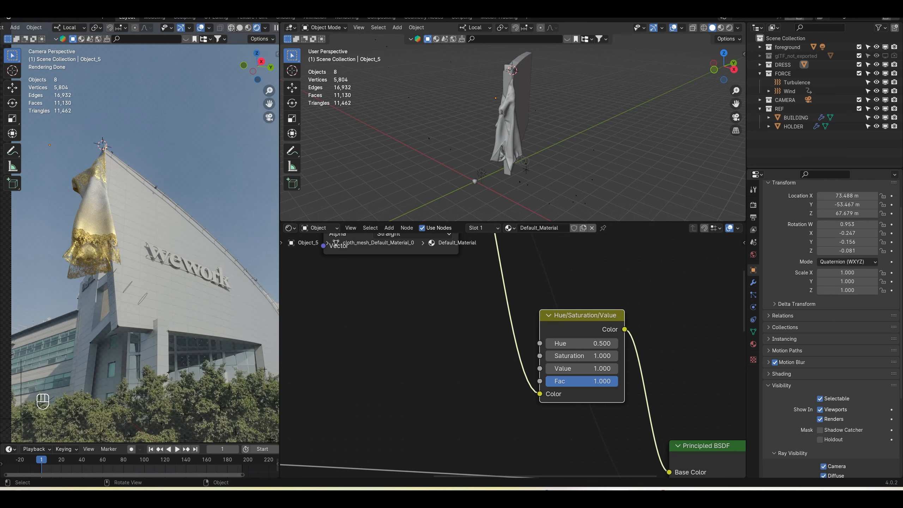
Light the rendered camera view with the scene world and save the file
click(261, 28)
click(213, 108)
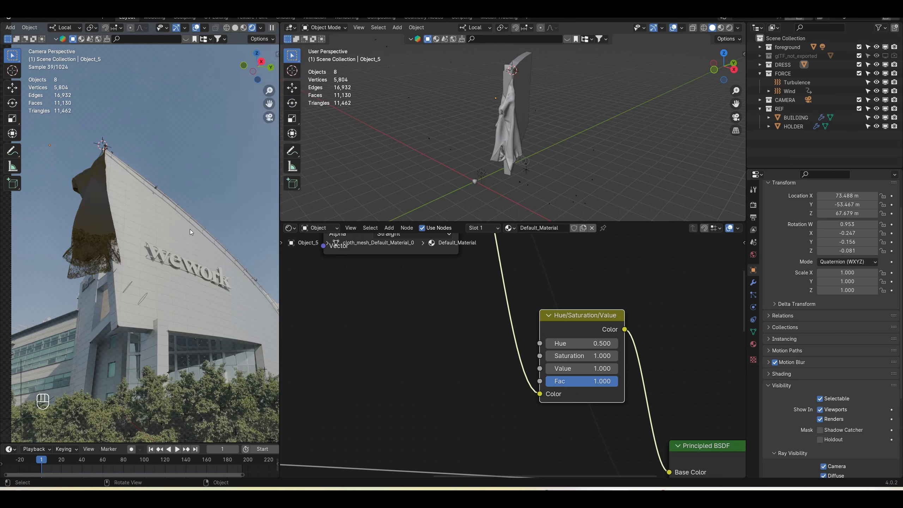
key(ctrl+s)
scroll(455, 347, down, 4)
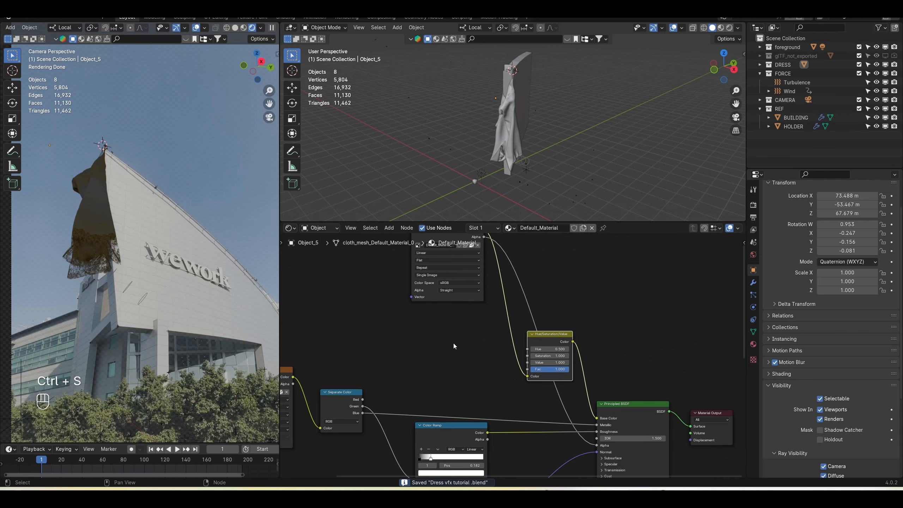
Assign an Environment Texture to the world color and load canary_wharf_4k.hdr from the hdri folder
click(753, 255)
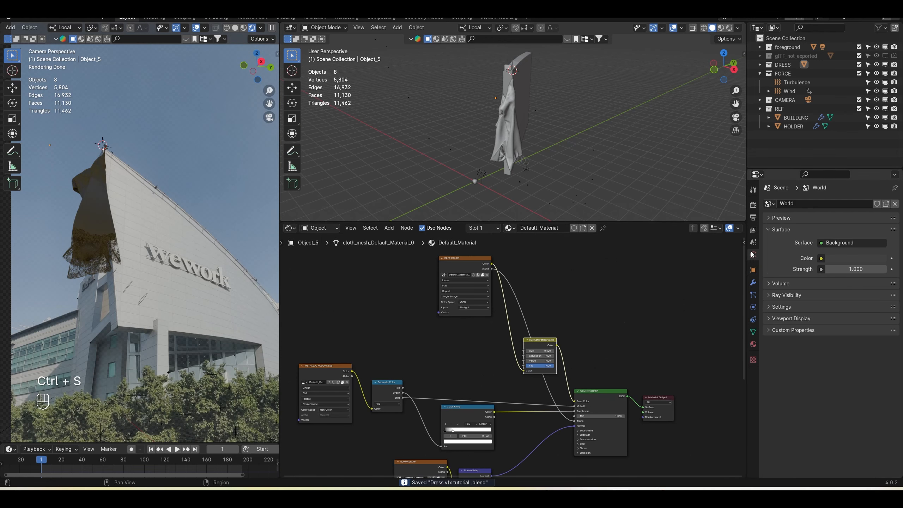
click(821, 258)
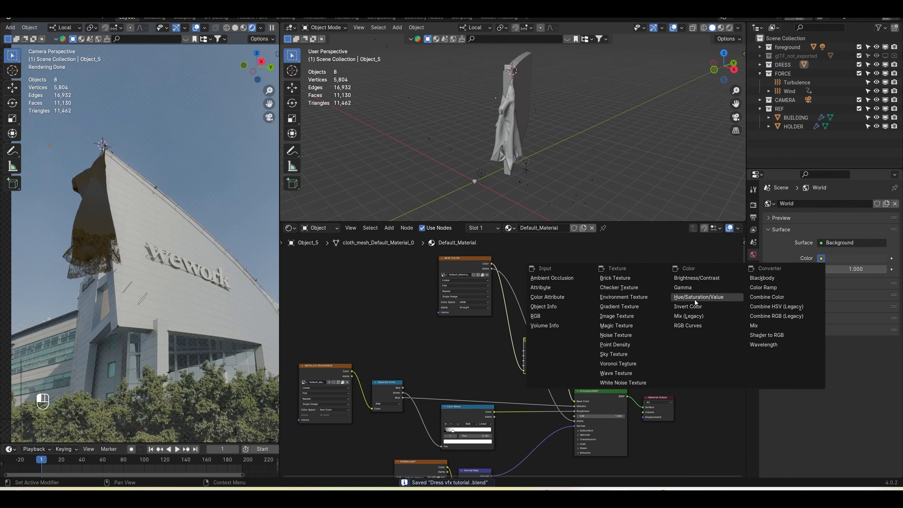
click(627, 297)
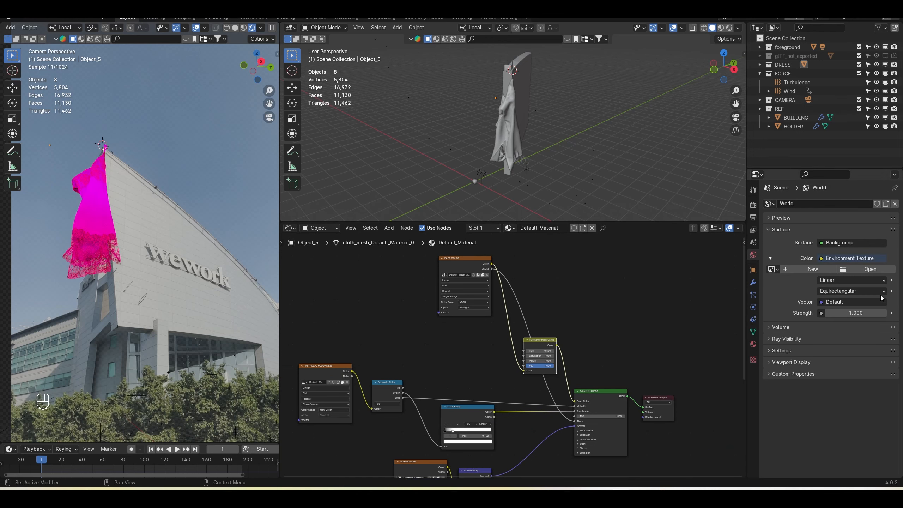
click(872, 272)
scroll(153, 363, down, 3)
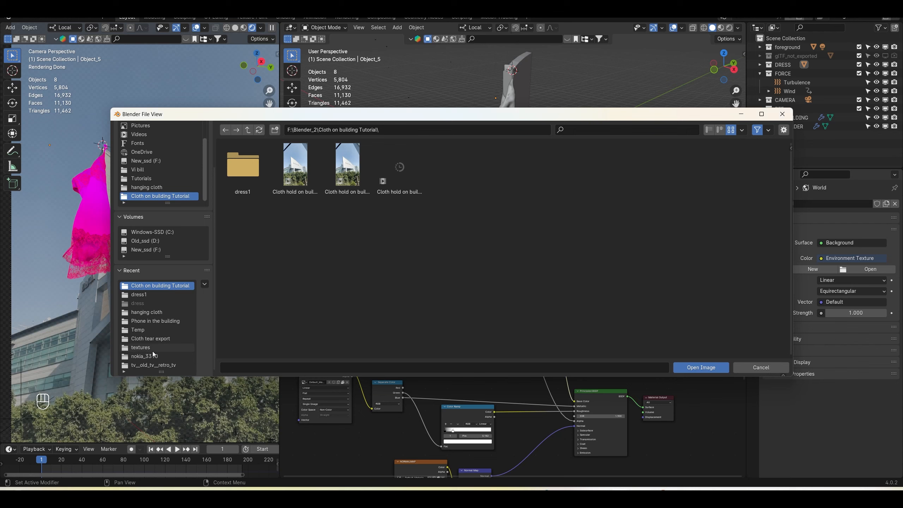
scroll(155, 337, up, 2)
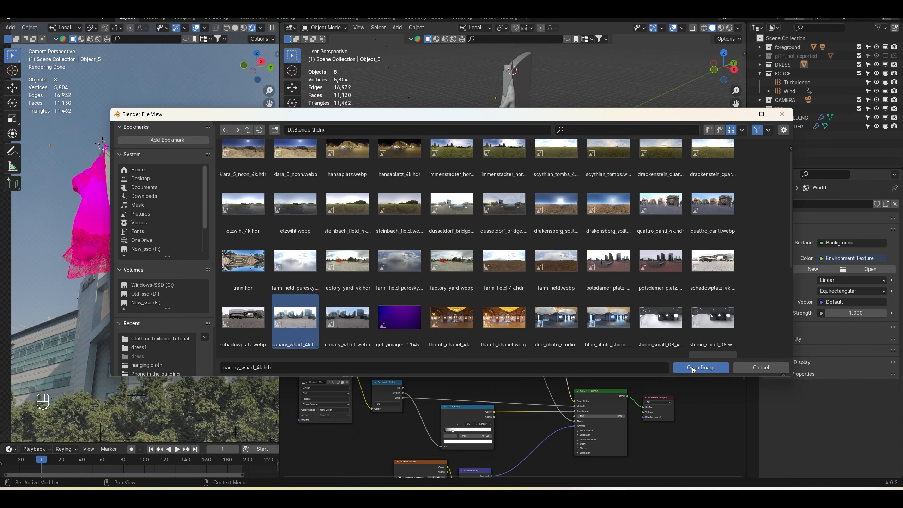
click(692, 367)
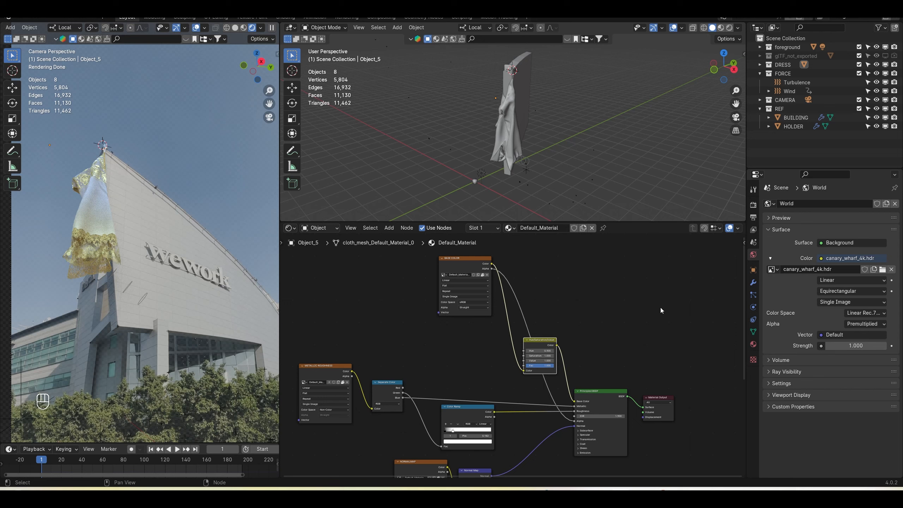
Turn off the transparent film for the Cycles render and inspect the environment behind the dress
scroll(569, 302, down, 2)
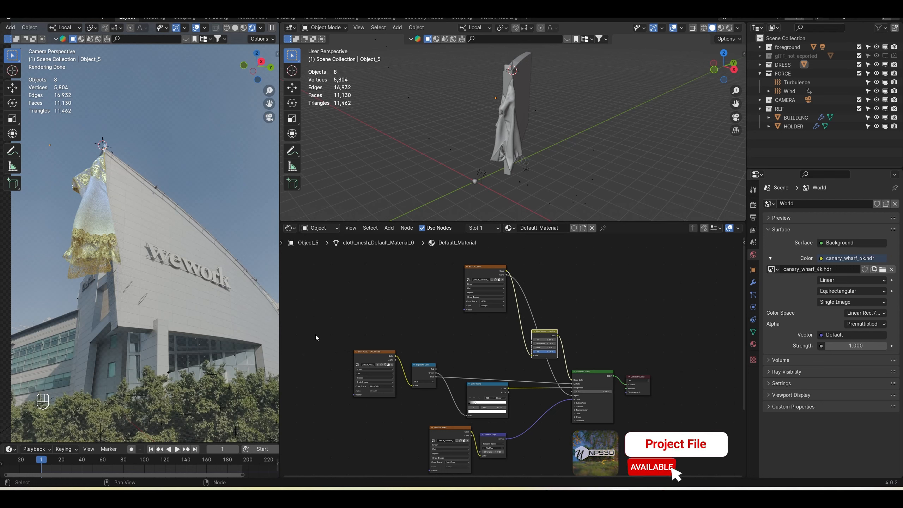
scroll(160, 254, up, 3)
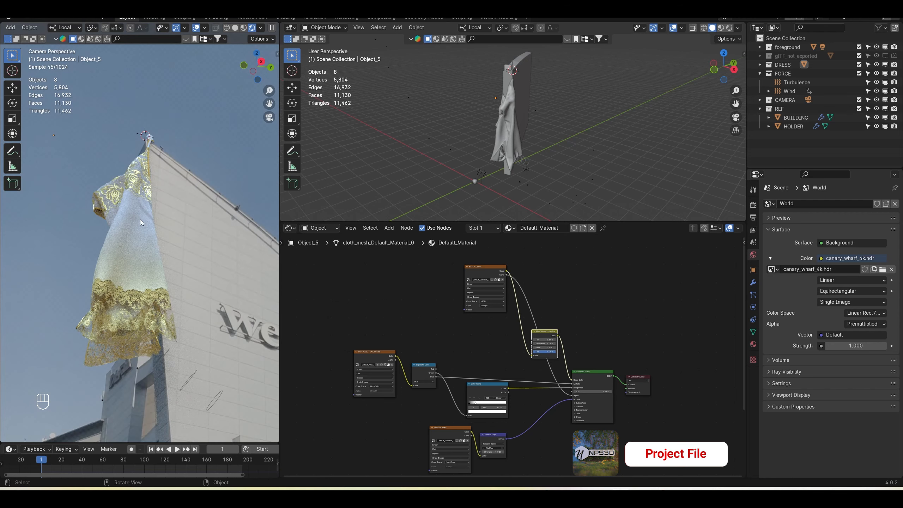
click(753, 204)
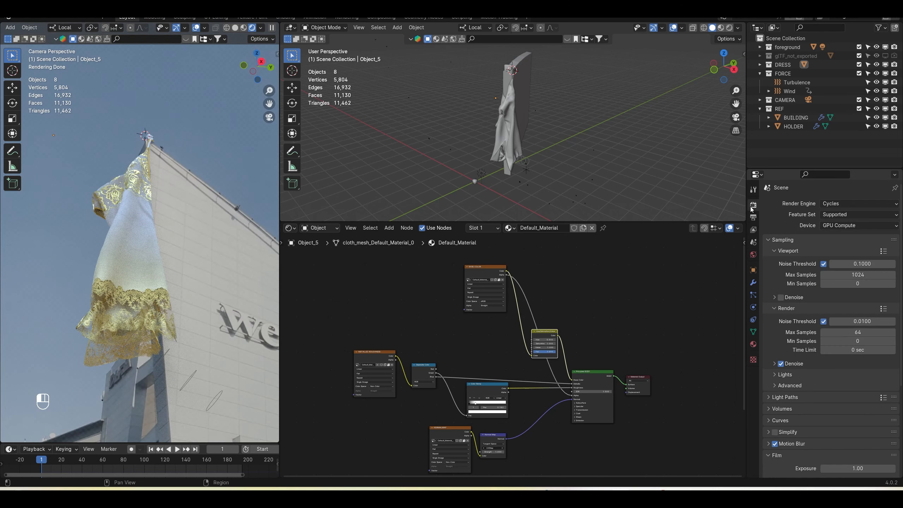
scroll(802, 377, down, 4)
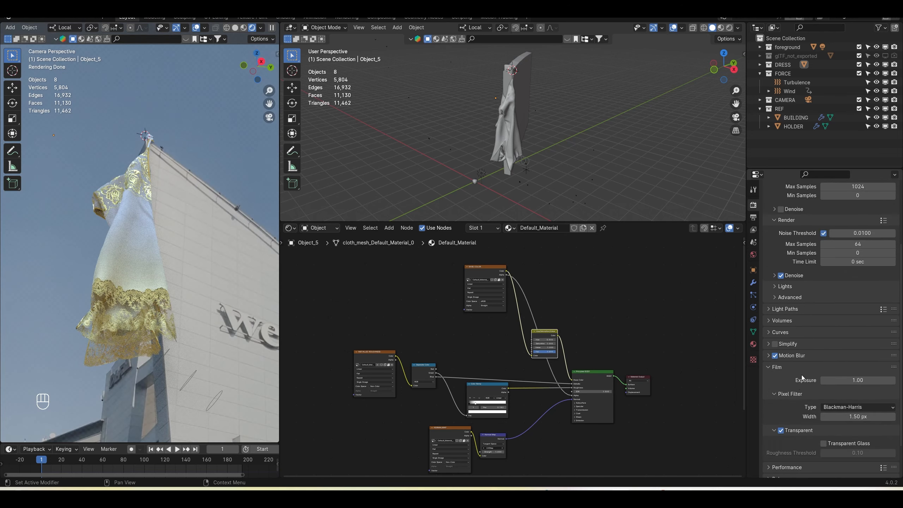
click(781, 430)
scroll(185, 277, down, 6)
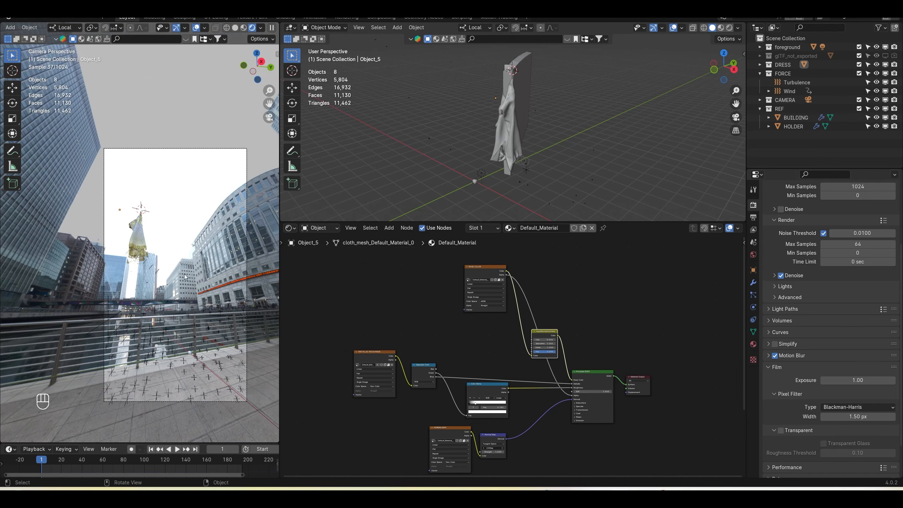
scroll(207, 235, up, 2)
middle_drag(328, 309, 368, 277)
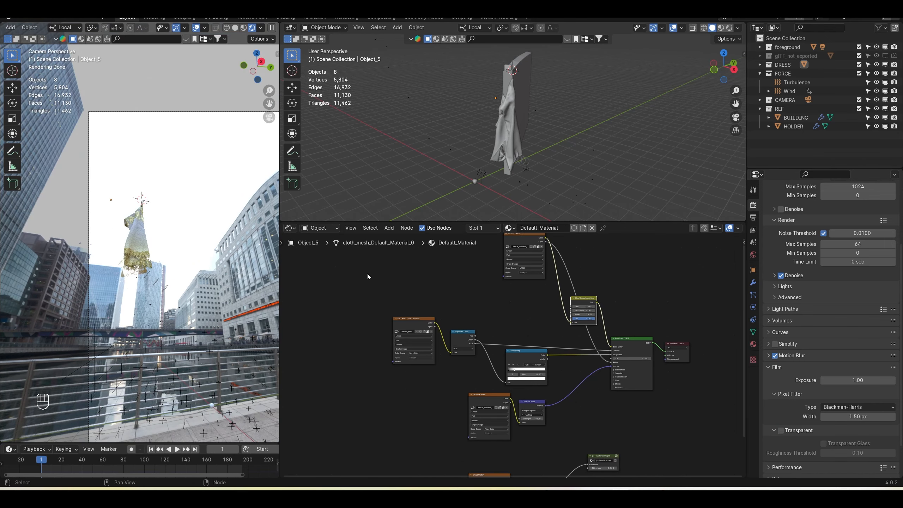
scroll(191, 268, down, 2)
shift+middle_drag(191, 268, 171, 264)
scroll(173, 269, up, 2)
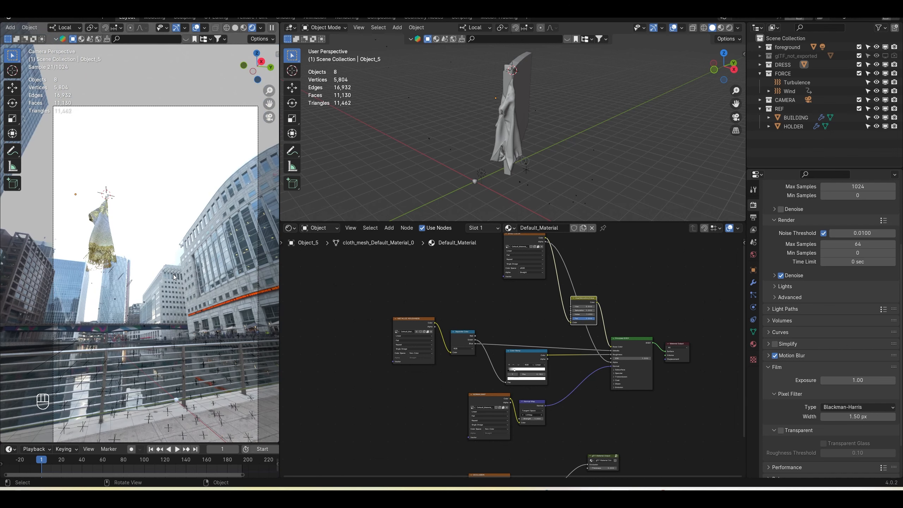
Switch the shader editor to the World nodes and move the environment texture node away from the Background node
click(310, 230)
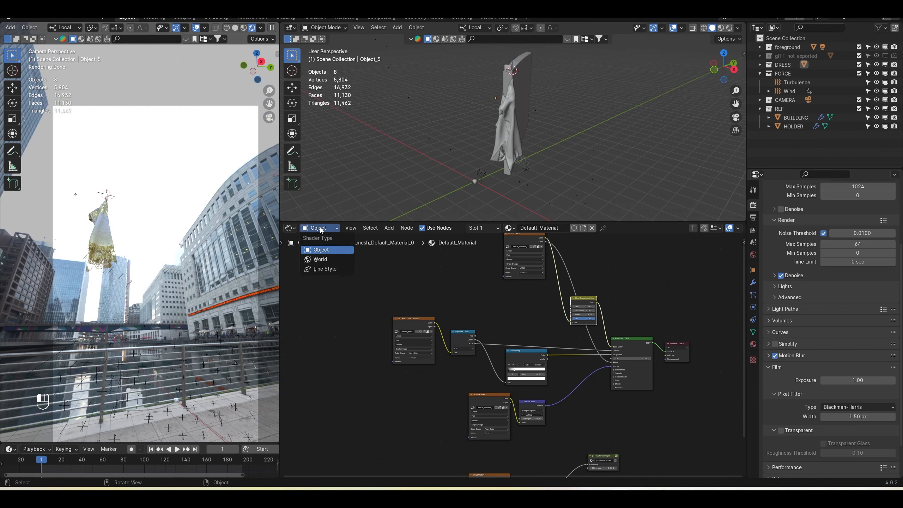
click(319, 260)
scroll(469, 321, up, 4)
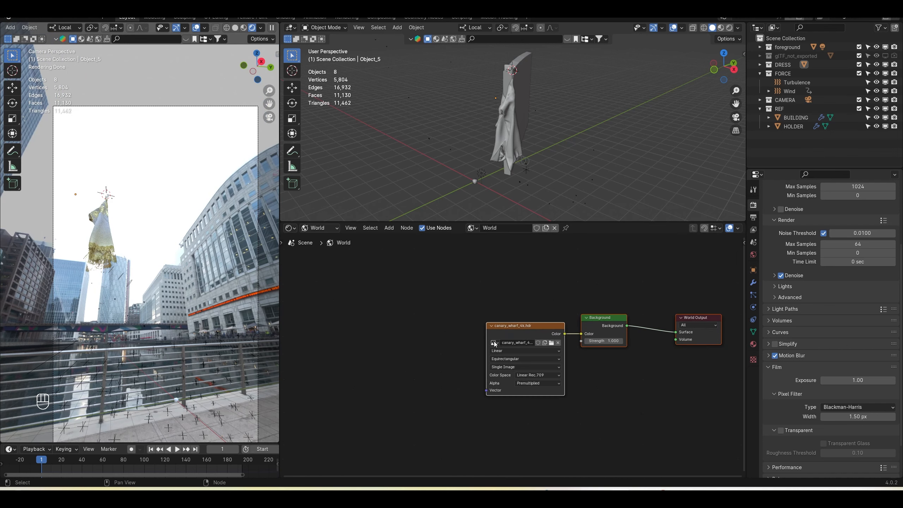
drag(486, 338, 380, 328)
Insert a Hue/Saturation/Value node between the environment texture and the Background node and set its value to 0.300
key(shift+a)
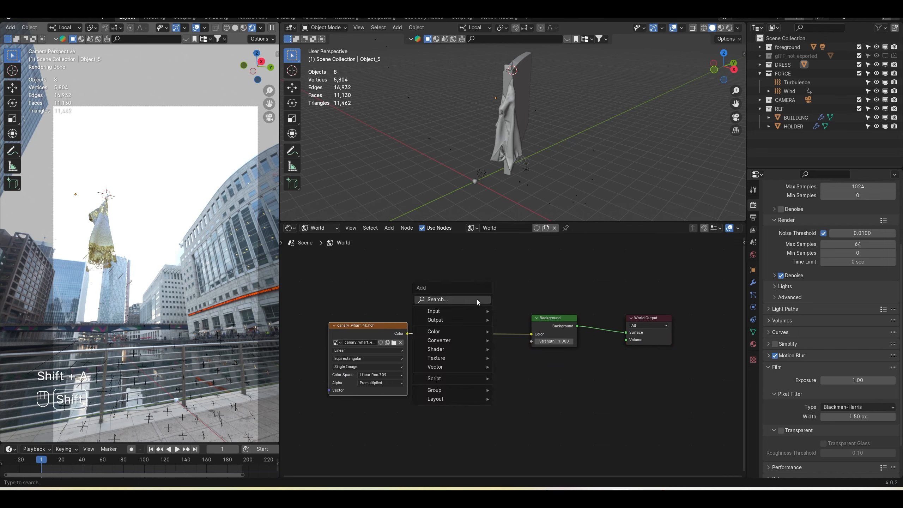
text(hu)
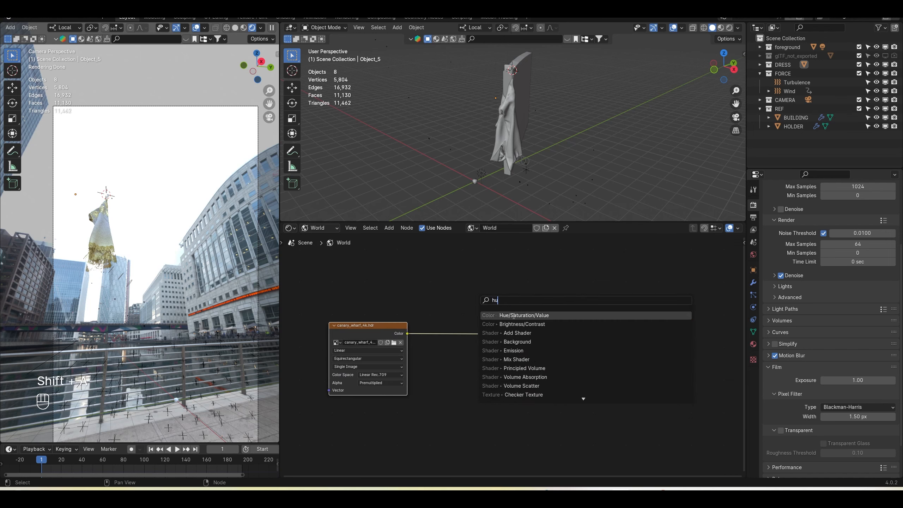
click(513, 315)
click(482, 335)
scroll(481, 336, up, 1)
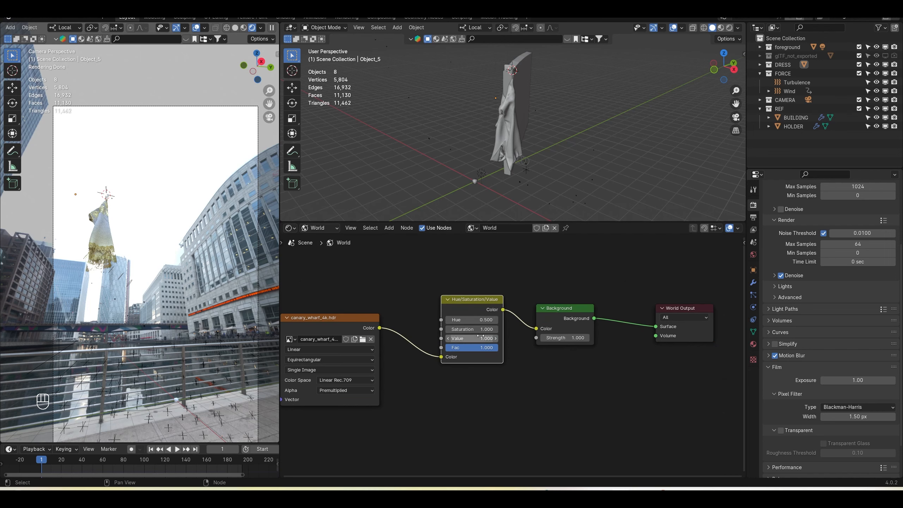
drag(481, 336, 466, 336)
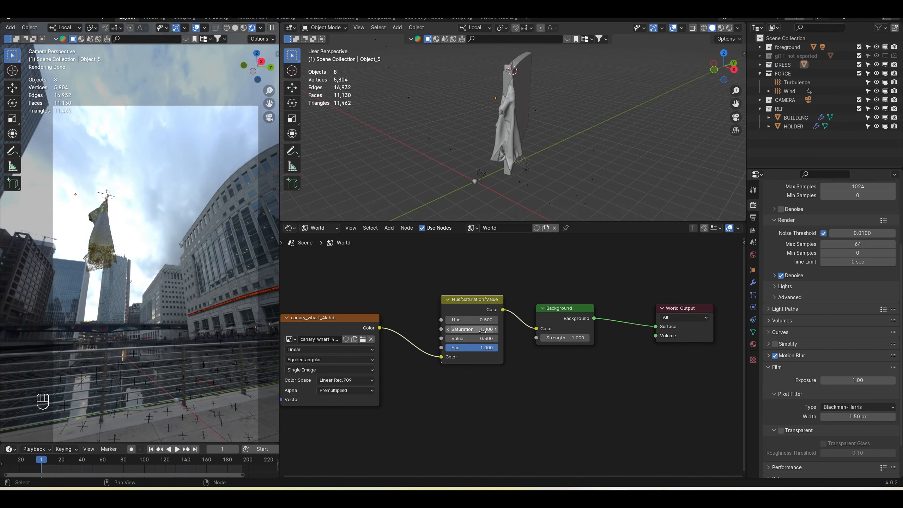
Replace the Hue/Saturation/Value node with a Gamma node between the environment texture and the Background node
key(Delete)
key(shift+a)
text(gam)
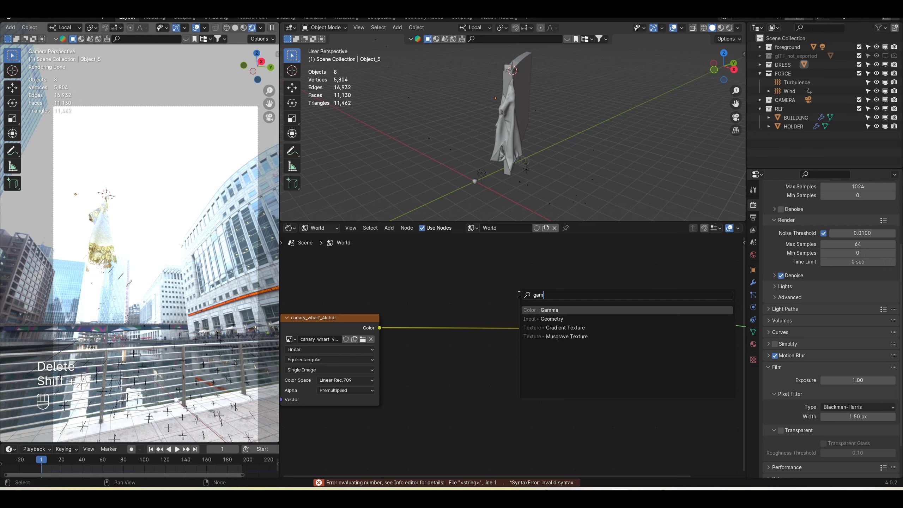
click(545, 310)
click(513, 308)
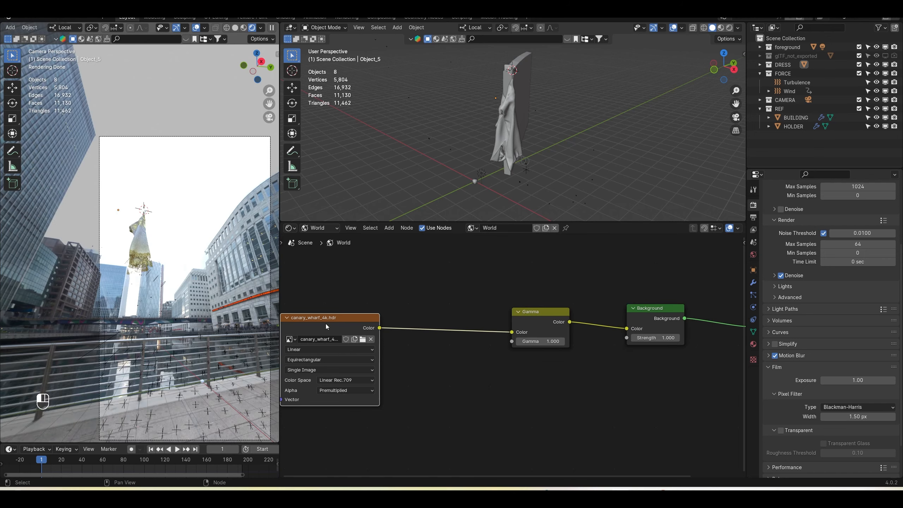
Add Texture Coordinate and Mapping nodes to the environment texture and set the mapping's Z rotation to 111°
middle_drag(349, 322, 473, 316)
click(472, 316)
key(ctrl+t)
middle_drag(432, 352, 532, 318)
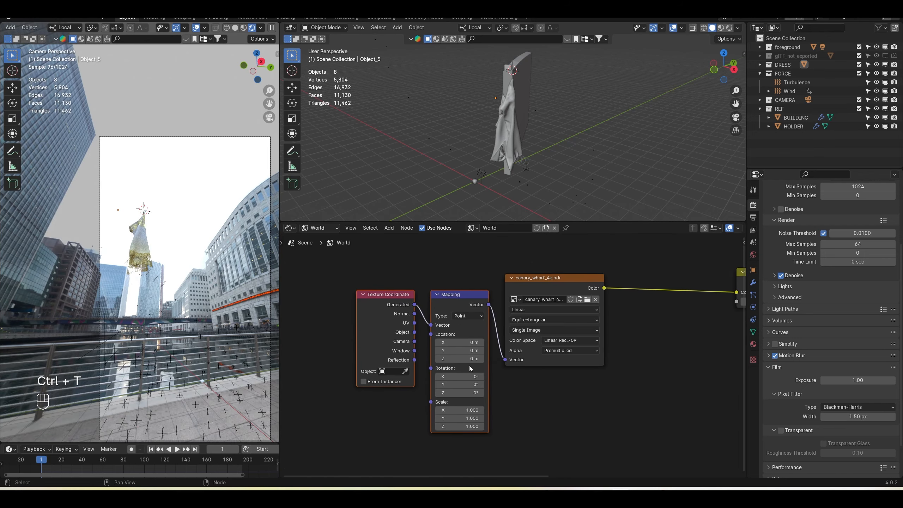
drag(460, 392, 502, 392)
scroll(159, 230, up, 4)
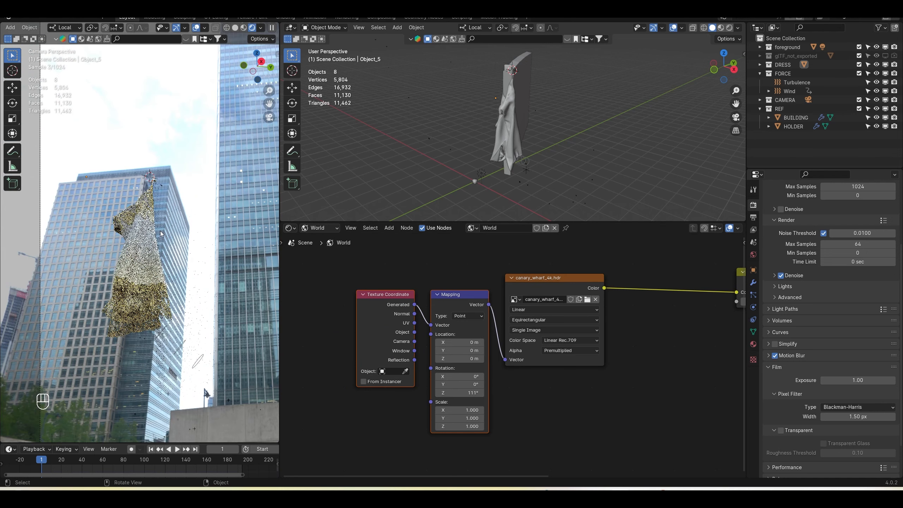
Turn the transparent film back on and check the dress against the camera footage
click(781, 431)
scroll(171, 260, down, 3)
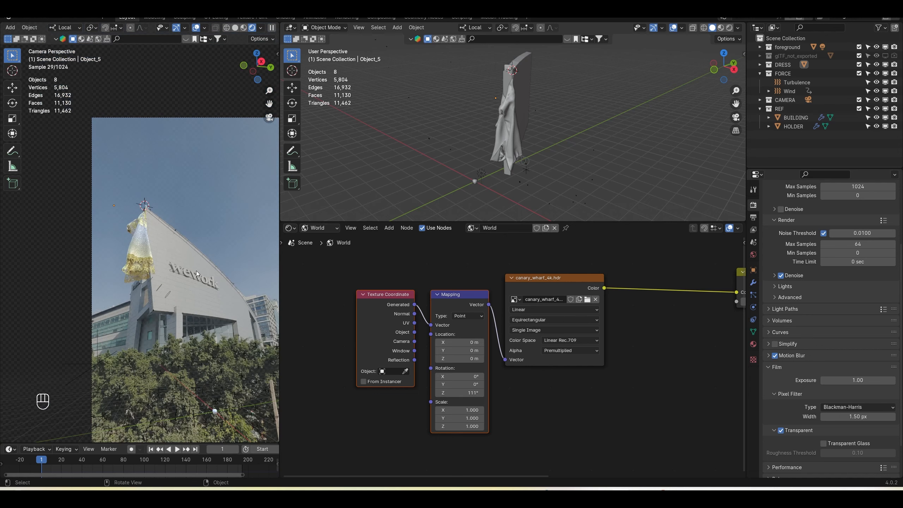
key(Home)
Move the Gamma node next to the environment texture node
middle_drag(480, 391, 369, 399)
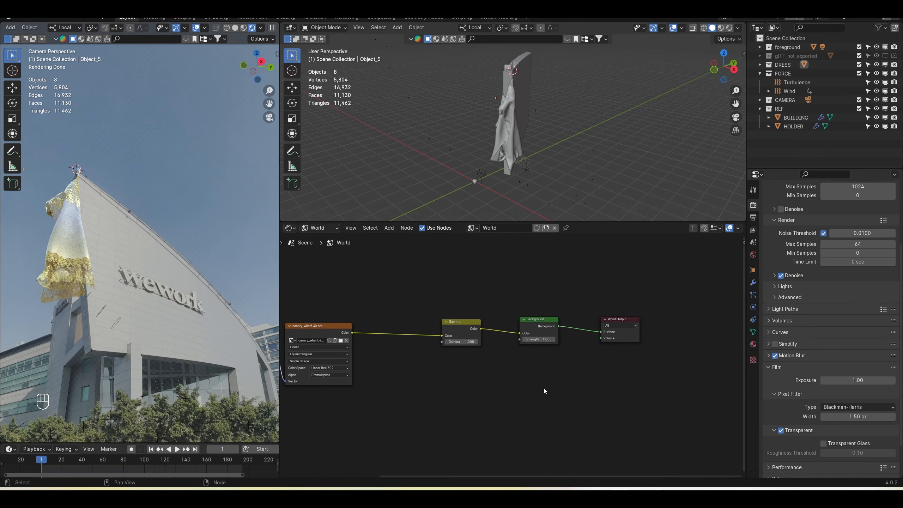
drag(601, 383, 497, 354)
drag(465, 326, 399, 325)
middle_drag(415, 326, 461, 322)
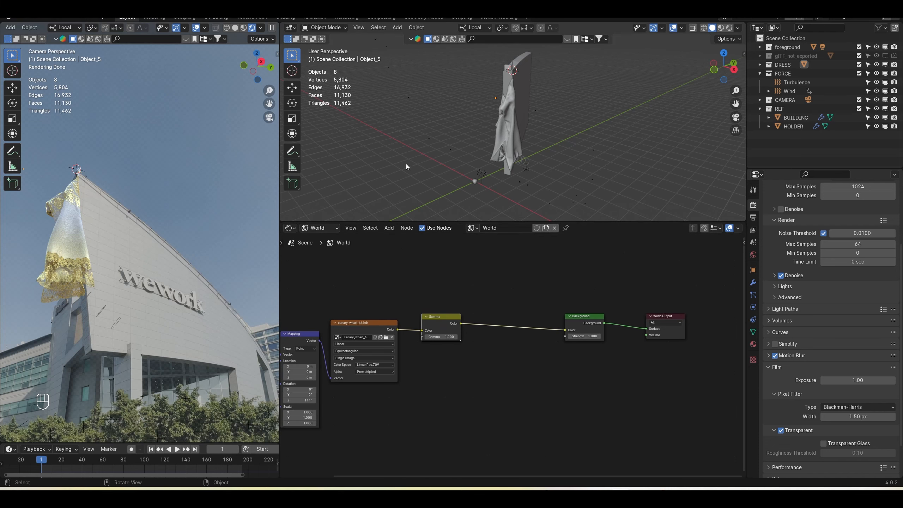
Add a Sun light and move it to a new collection named light
key(shift+a)
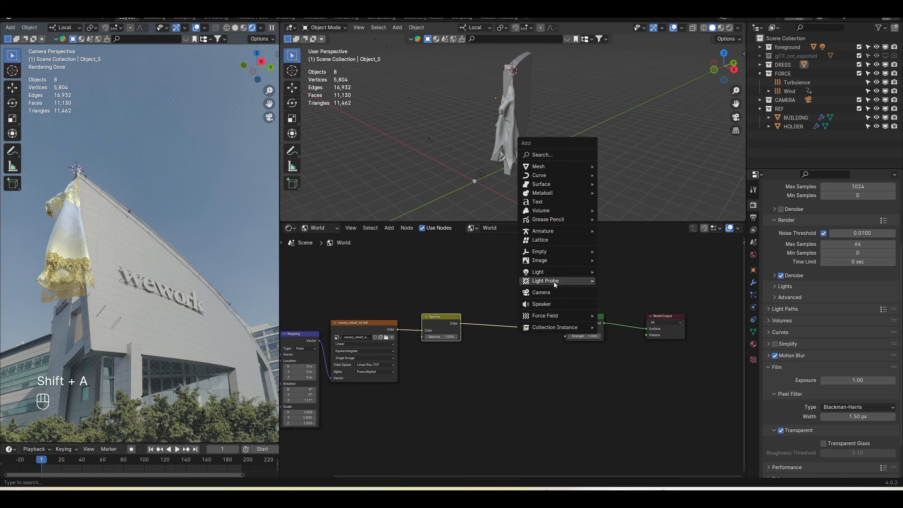
mouse_move(552, 274)
click(630, 283)
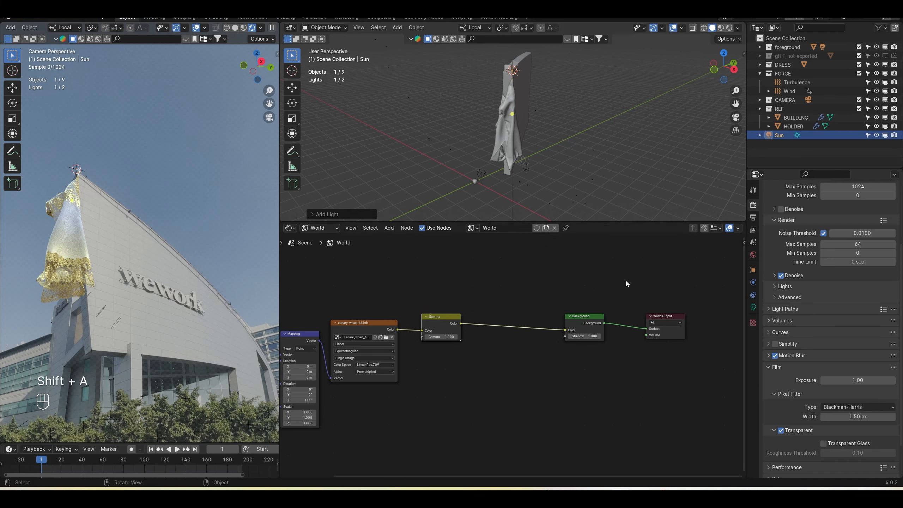
key(m)
click(642, 183)
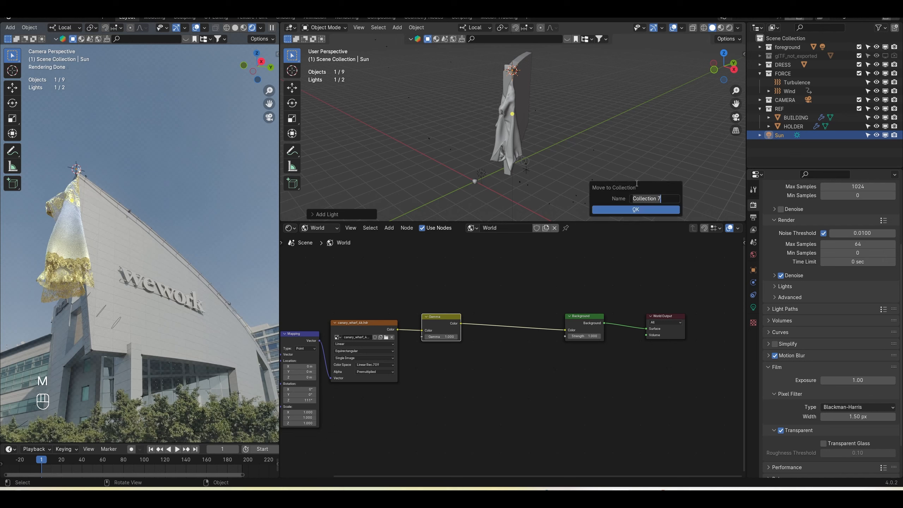
click(629, 210)
Delete the Light object from the foreground collection
click(759, 47)
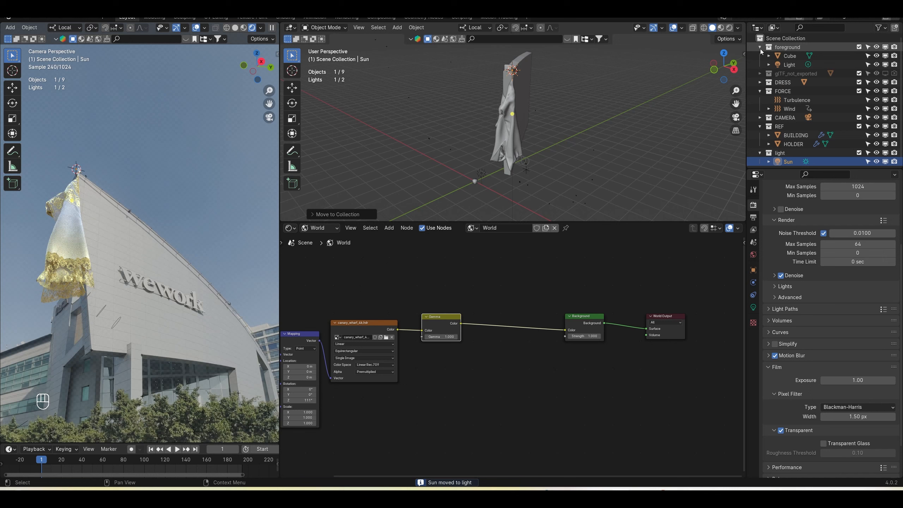
click(791, 65)
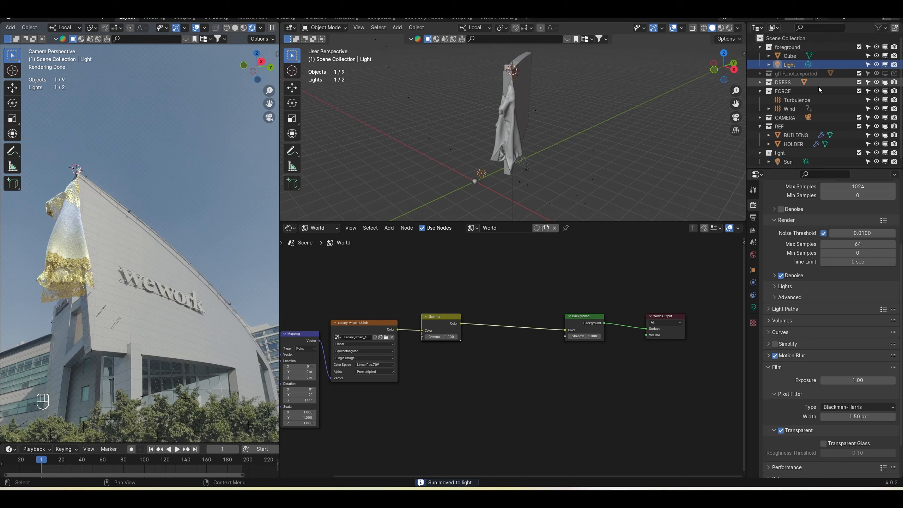
key(Delete)
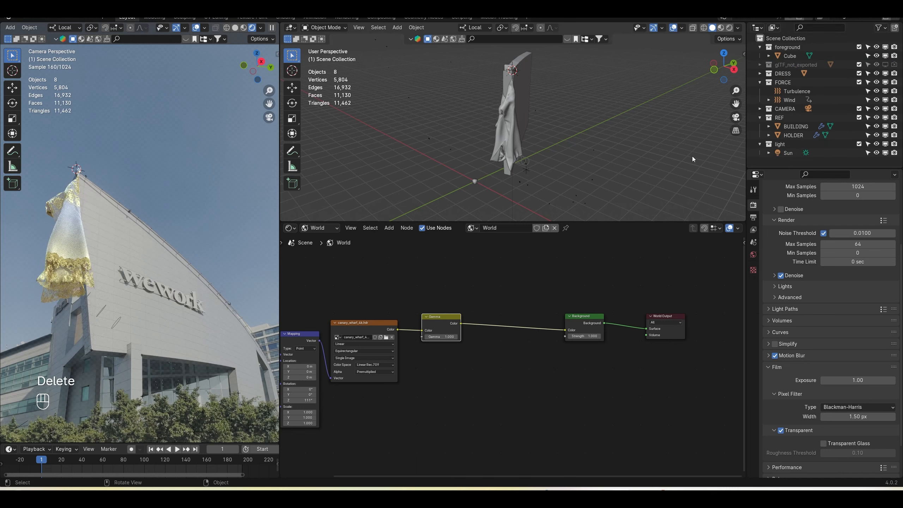
Rotate and move the Sun light away from the dress so it shines towards it, and toggle its visibility to compare the lighting
click(789, 154)
scroll(574, 156, down, 3)
middle_drag(567, 154, 569, 124)
key(r)
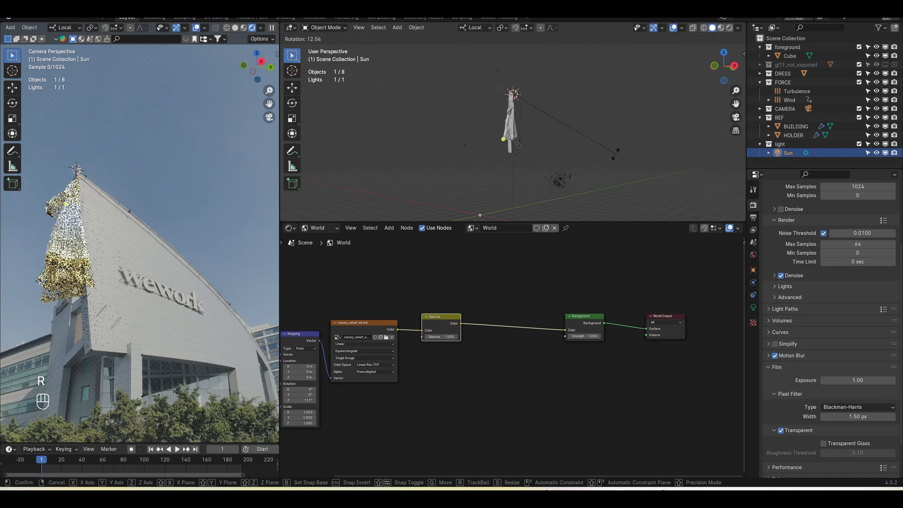
click(554, 168)
key(g)
click(596, 178)
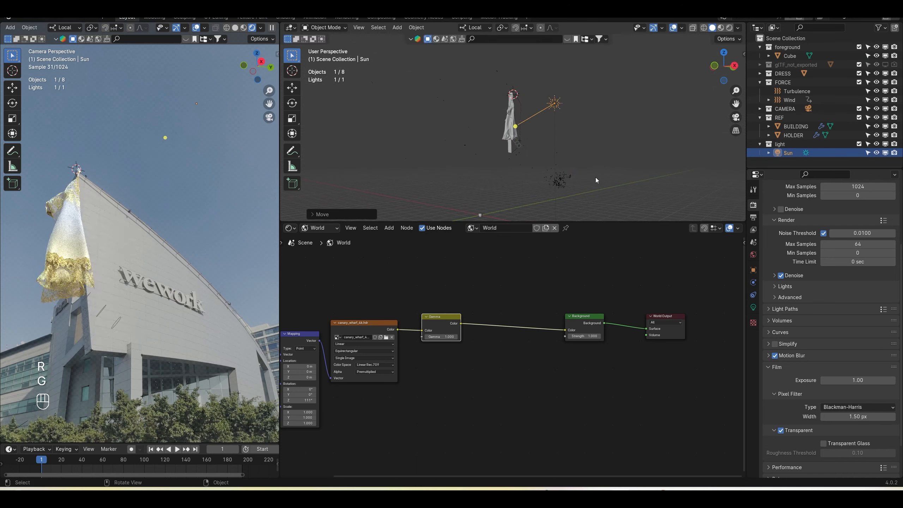
click(877, 153)
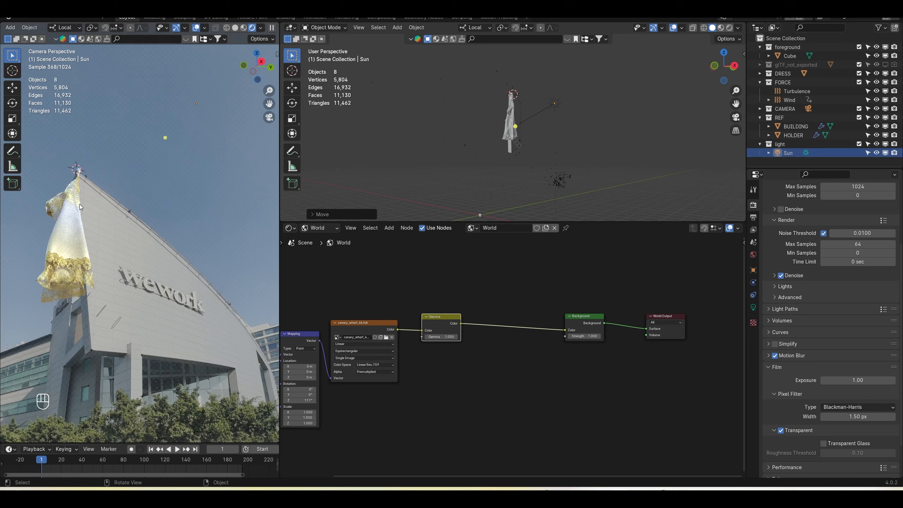
Reposition the Sun using the top view, rotate it towards the dress and building, and raise it
scroll(213, 292, up, 4)
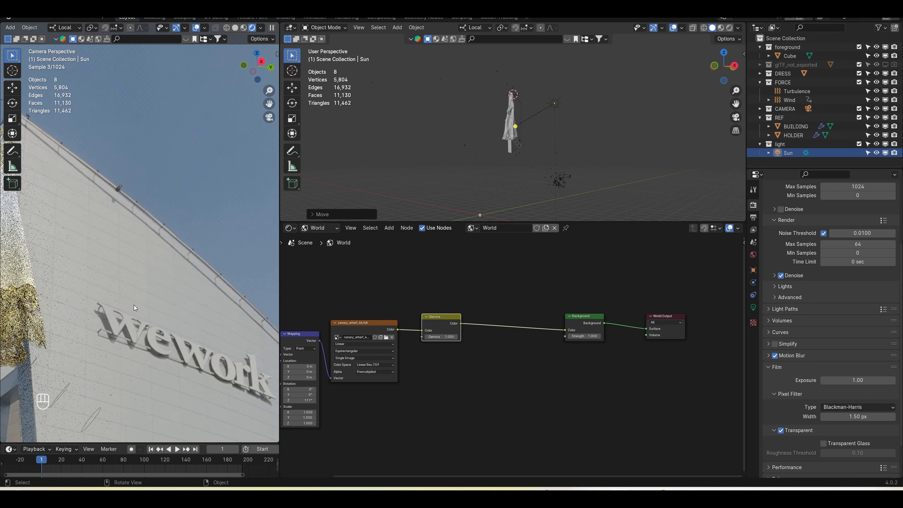
scroll(109, 323, down, 4)
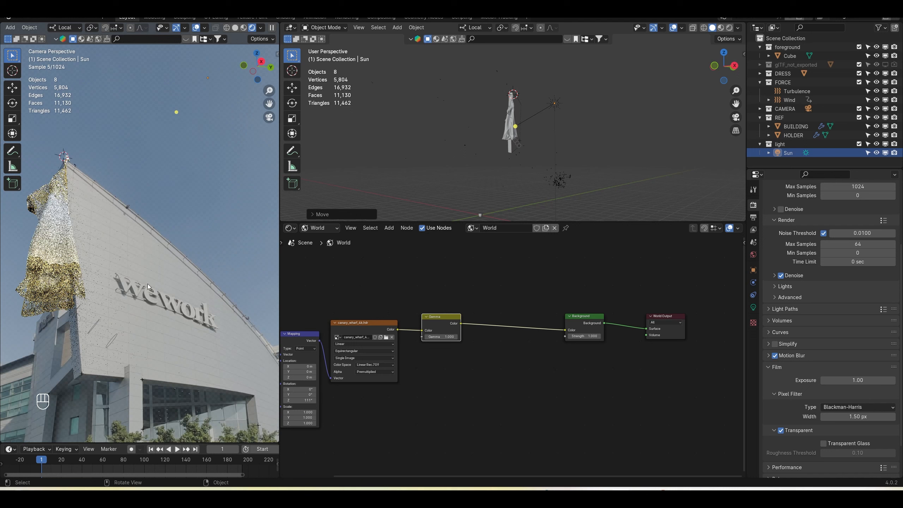
middle_drag(575, 126, 555, 194)
key(KP_7)
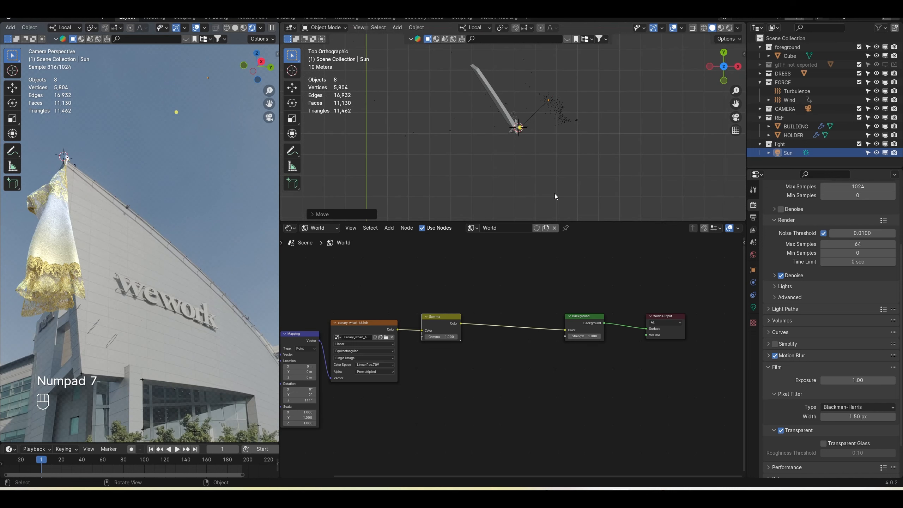
key(g)
key(g)
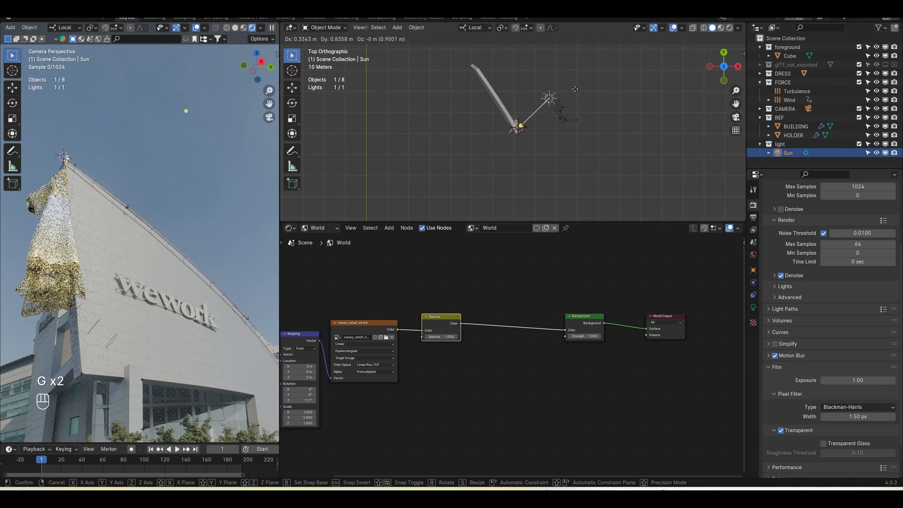
click(579, 92)
middle_drag(579, 93, 575, 82)
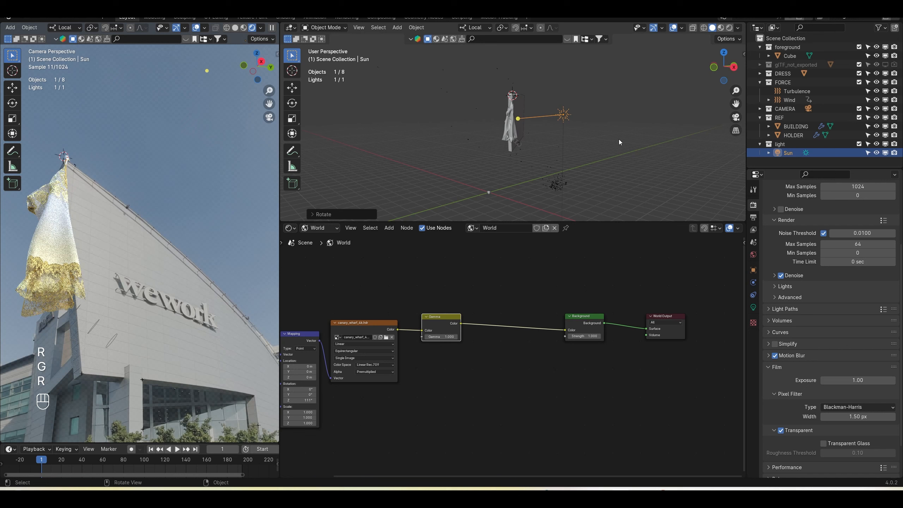
key(g)
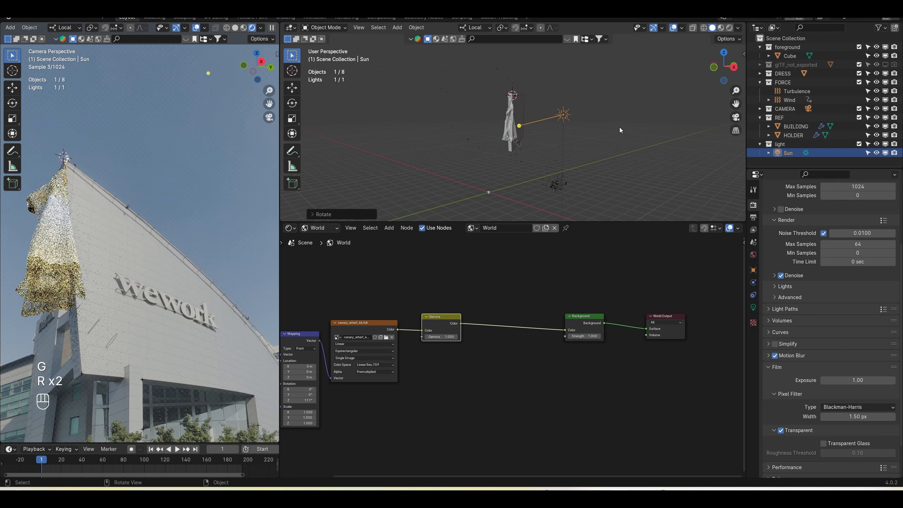
click(619, 121)
Change the Sun light's color to a pale warm yellow and check the render in the camera view
click(753, 307)
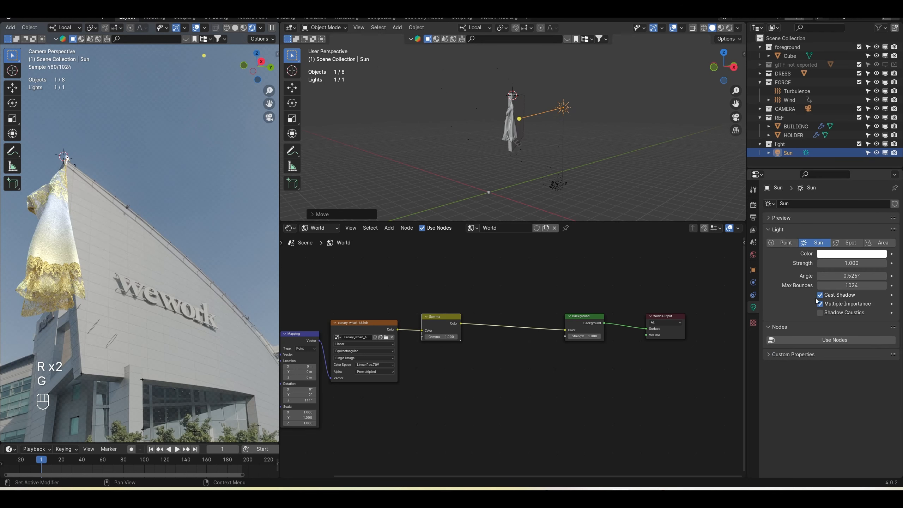
click(858, 253)
drag(833, 164, 828, 166)
scroll(213, 271, down, 2)
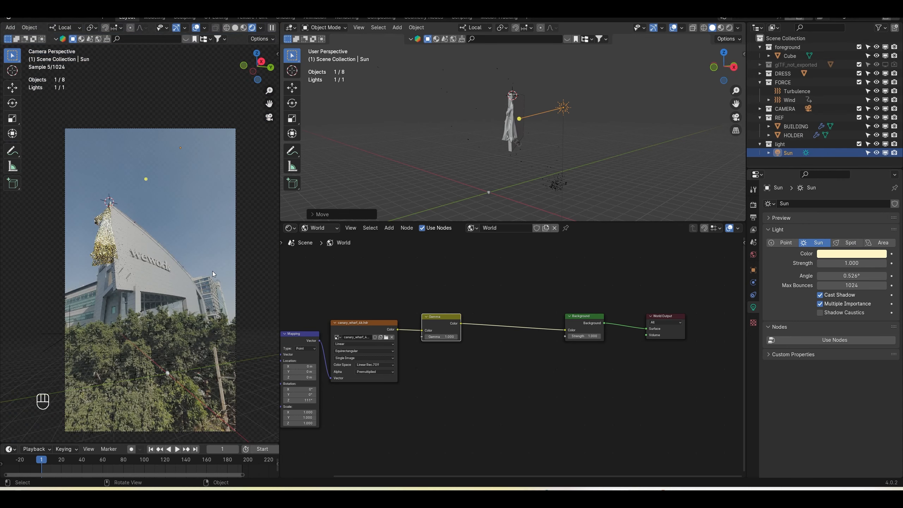
scroll(212, 271, up, 2)
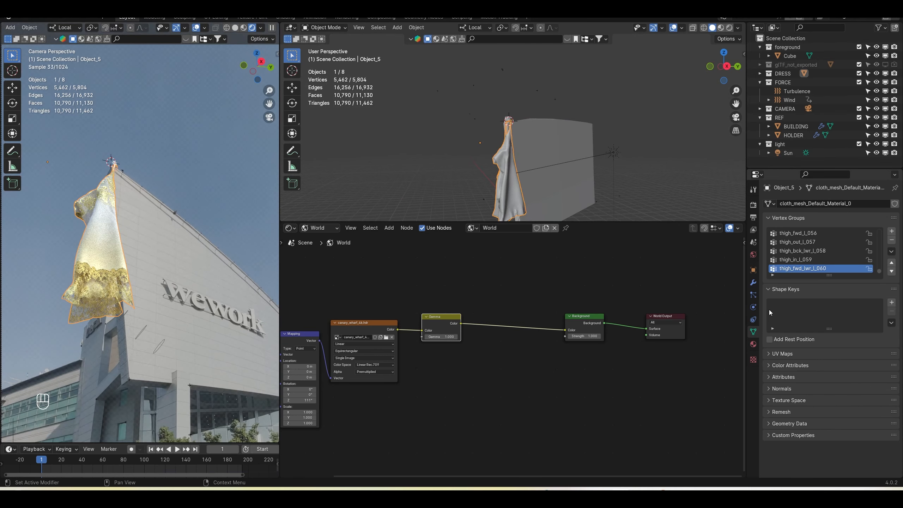
Enlarge the 3D viewport and open the cache settings of the dress's cloth physics
click(753, 306)
middle_drag(691, 213, 604, 217)
drag(617, 222, 617, 387)
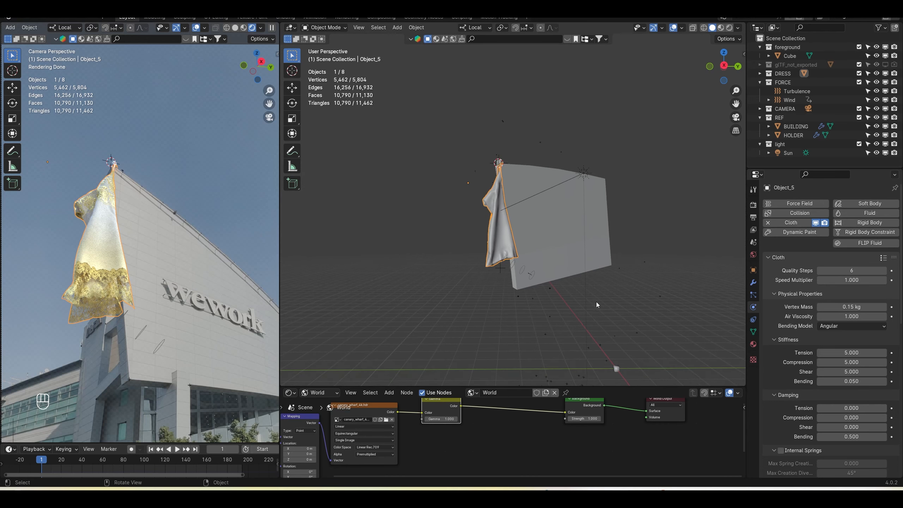
scroll(569, 269, up, 3)
scroll(801, 381, down, 10)
click(786, 442)
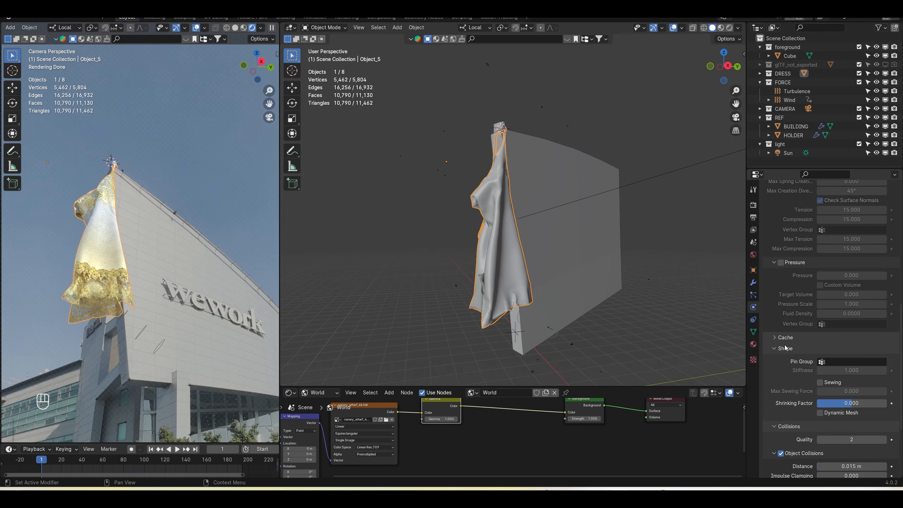
scroll(786, 340, down, 5)
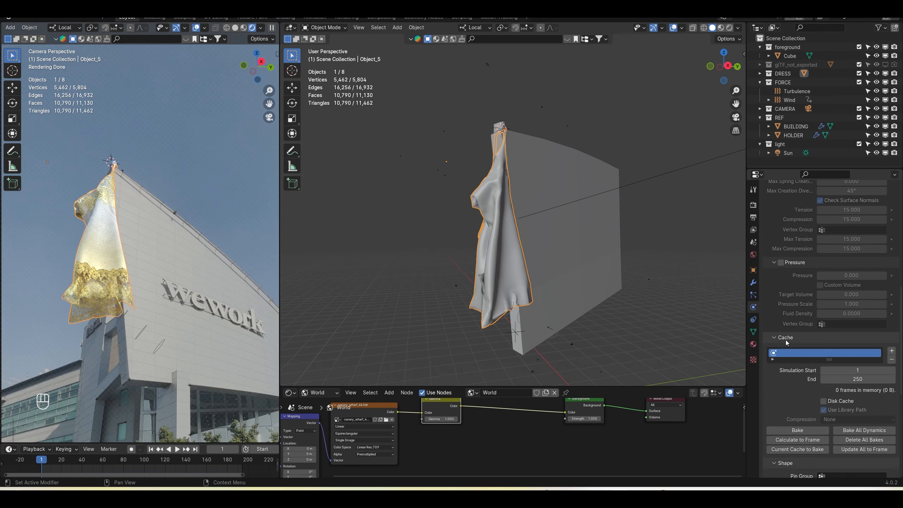
Preview the cloth simulation in solid shading, return to frame 1 and bake all dynamics
click(236, 28)
click(178, 450)
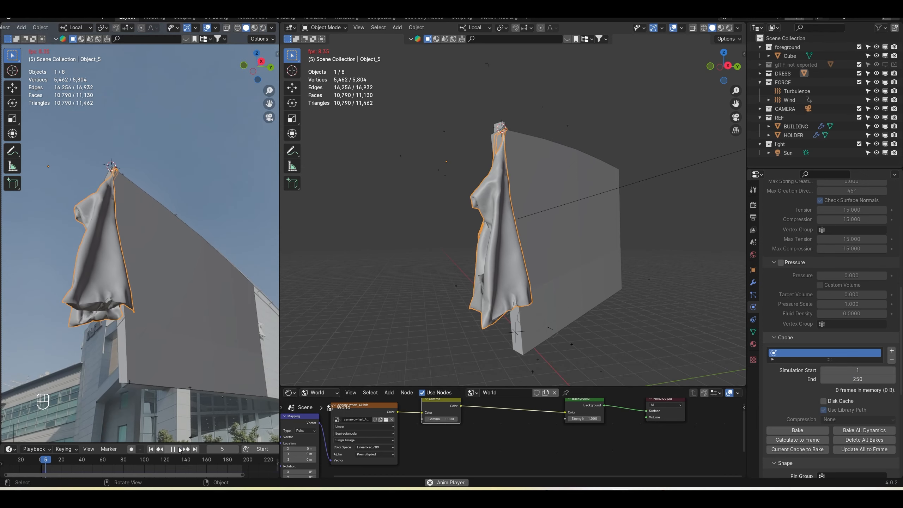
click(151, 449)
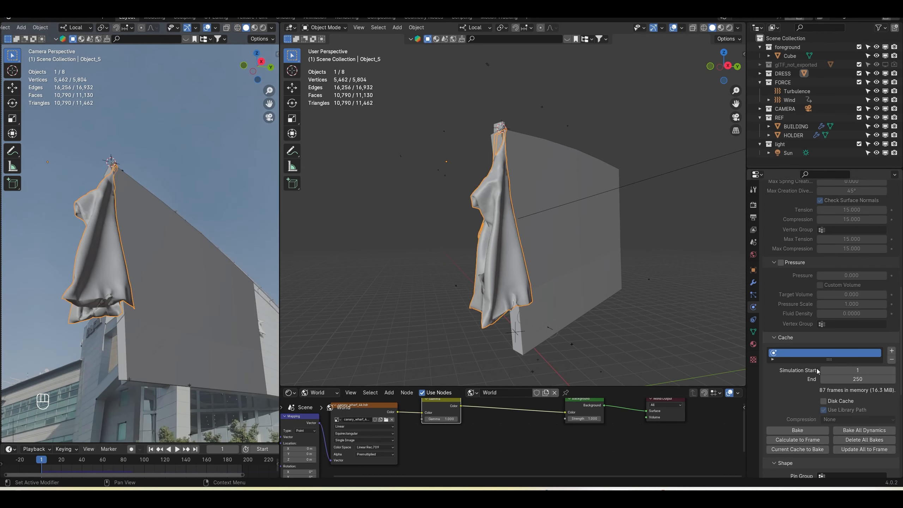
click(856, 431)
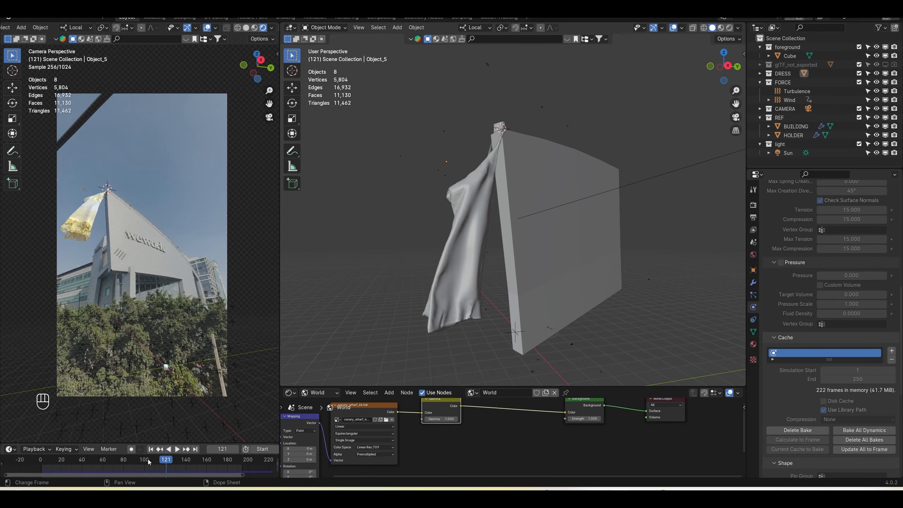
Play the baked dress animation from frame 1 in the rendered camera view and return to the first frame
click(151, 449)
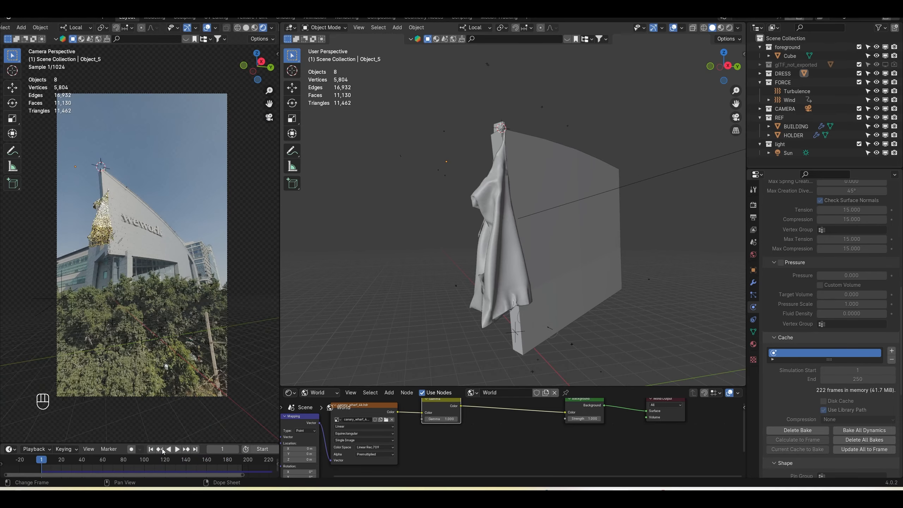
key(space)
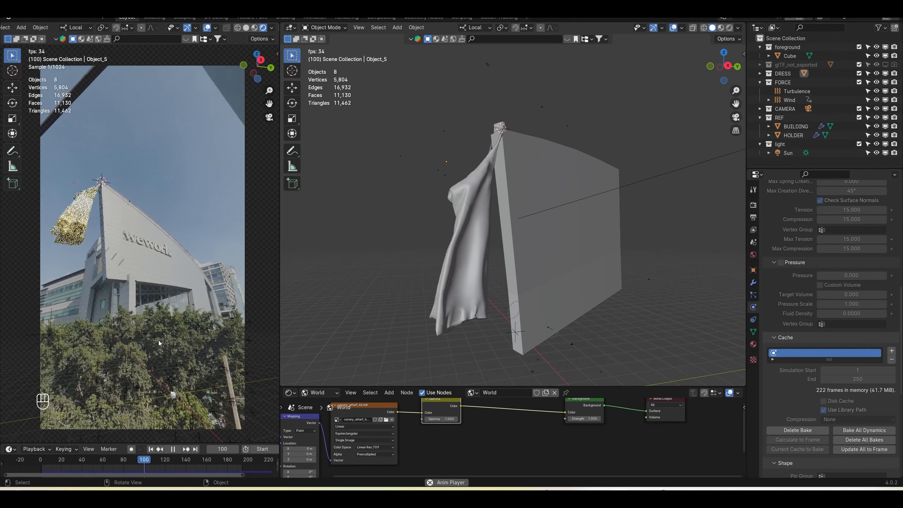
key(space)
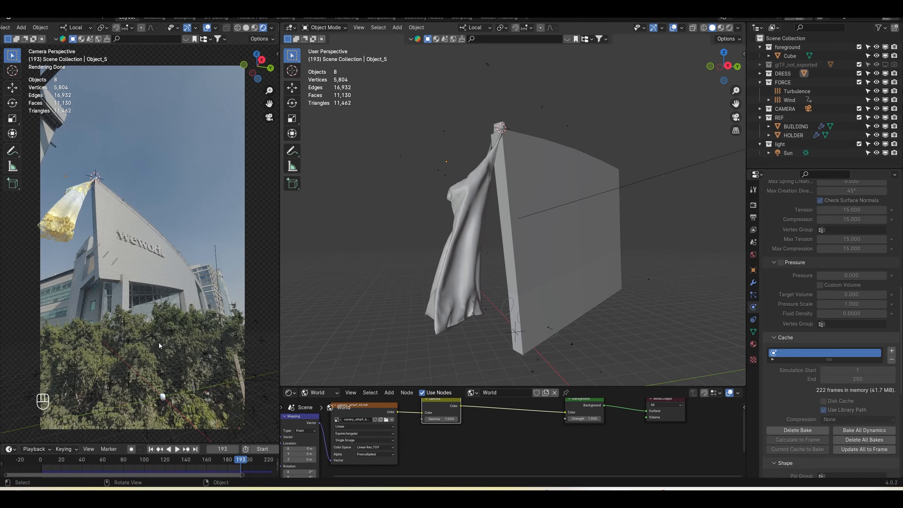
click(150, 450)
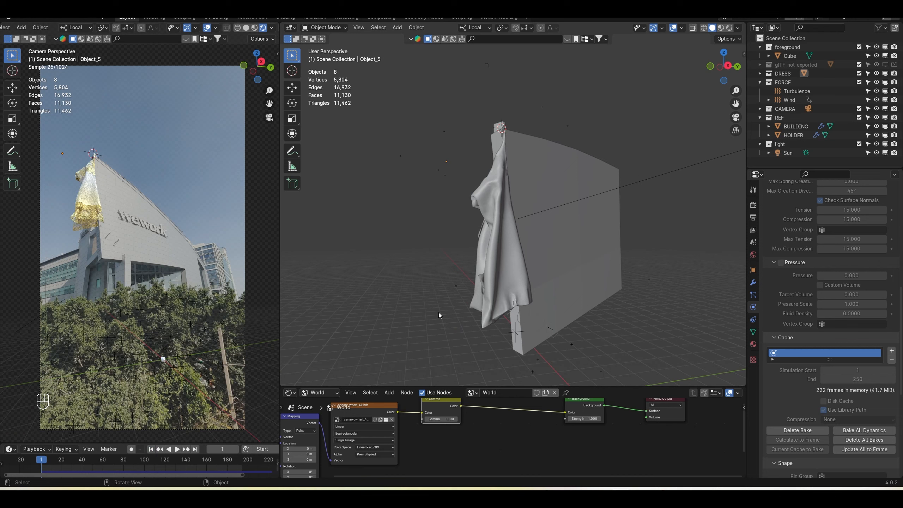
middle_drag(439, 312, 530, 349)
click(555, 337)
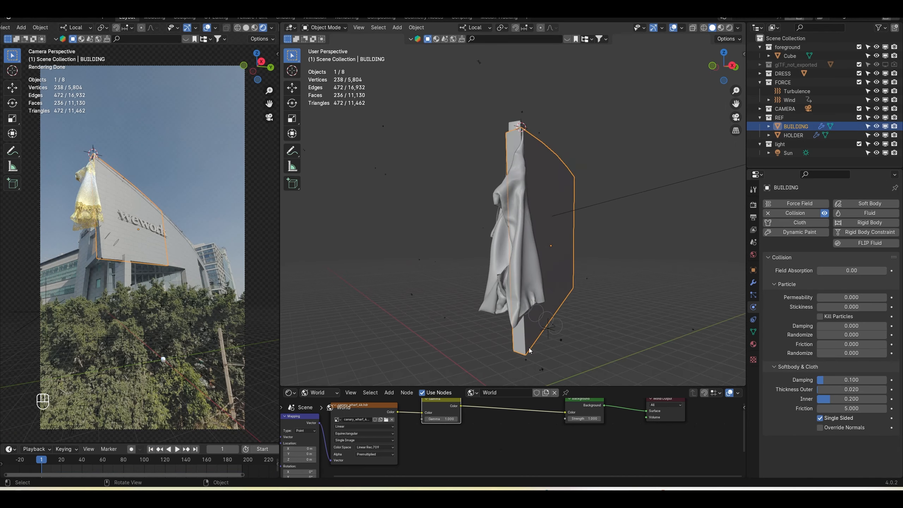
click(561, 330)
middle_drag(580, 335, 558, 327)
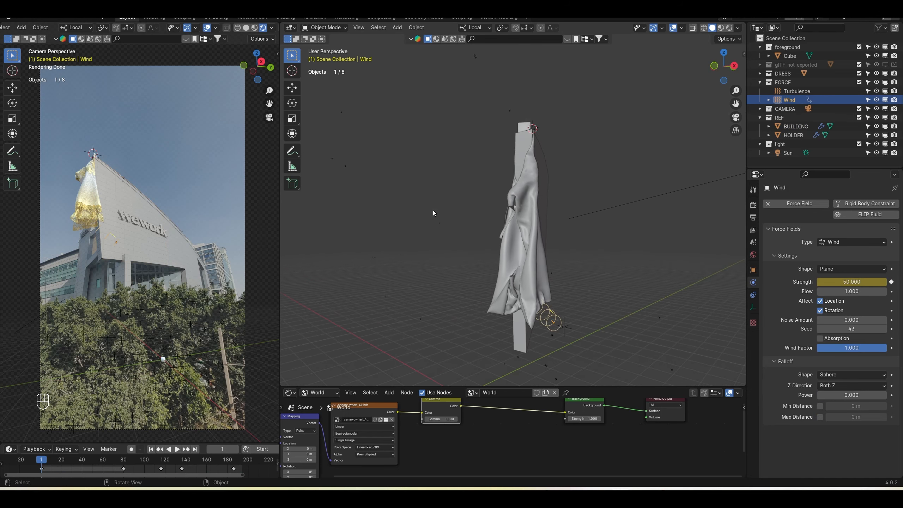
Select the dress and show its material nodes in an enlarged Shader Editor
scroll(100, 277, up, 3)
shift+middle_drag(100, 277, 171, 315)
scroll(172, 314, up, 5)
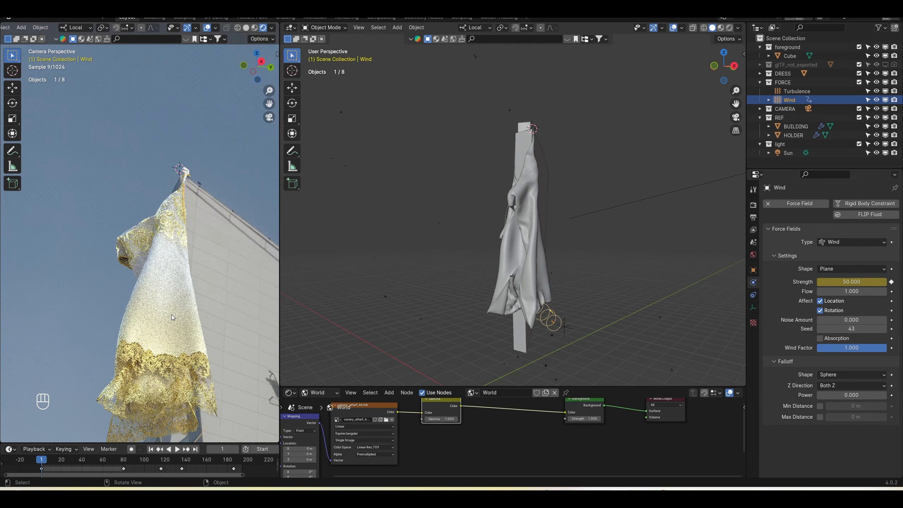
click(171, 315)
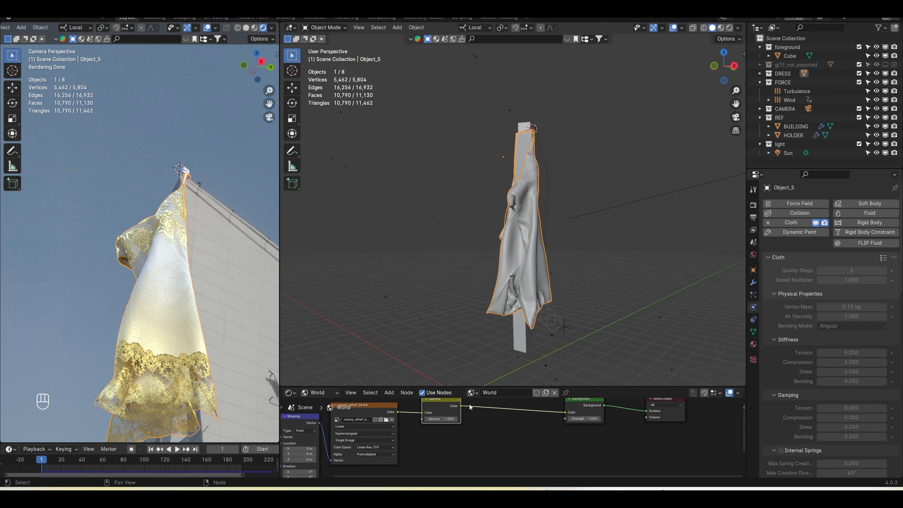
drag(473, 387, 473, 287)
click(327, 292)
click(326, 314)
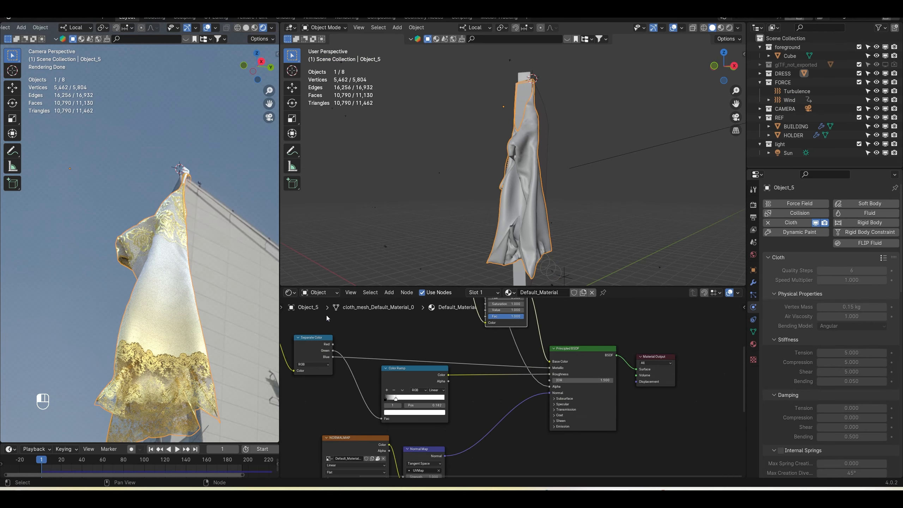
Expand the Sheen settings of the dress material's Principled BSDF and raise the sheen Weight to about 0.58
scroll(445, 376, down, 4)
scroll(465, 378, up, 7)
middle_drag(541, 410, 513, 416)
scroll(487, 409, up, 3)
click(499, 420)
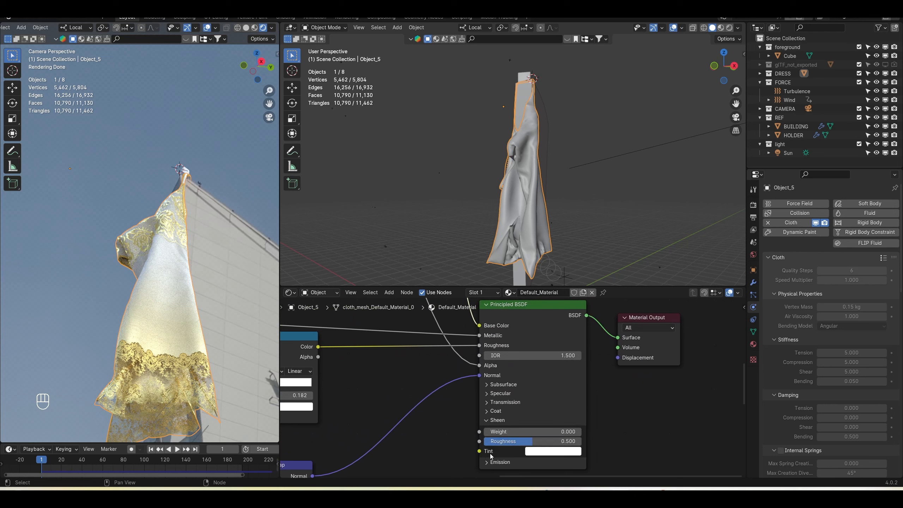
middle_drag(461, 443, 476, 422)
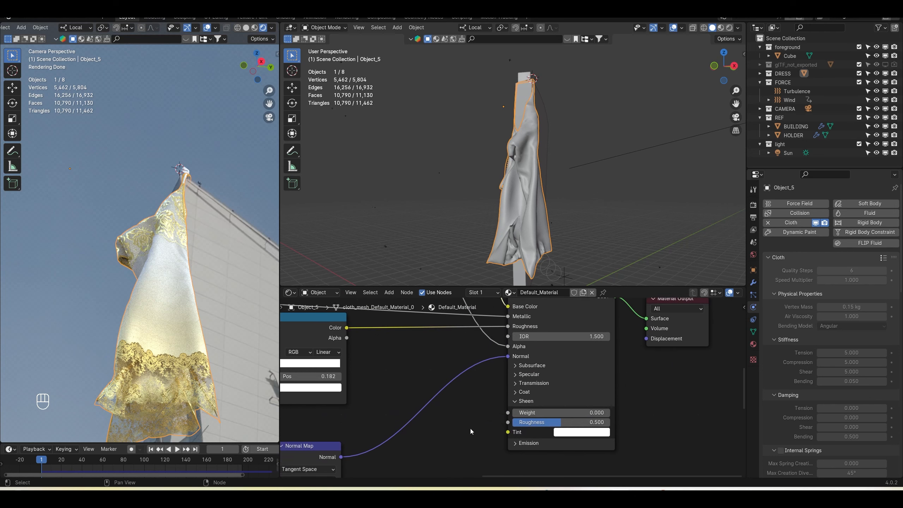
drag(532, 415, 611, 414)
Sample the sheen Tint color from the dress's pale fabric in the rendered camera view
click(582, 431)
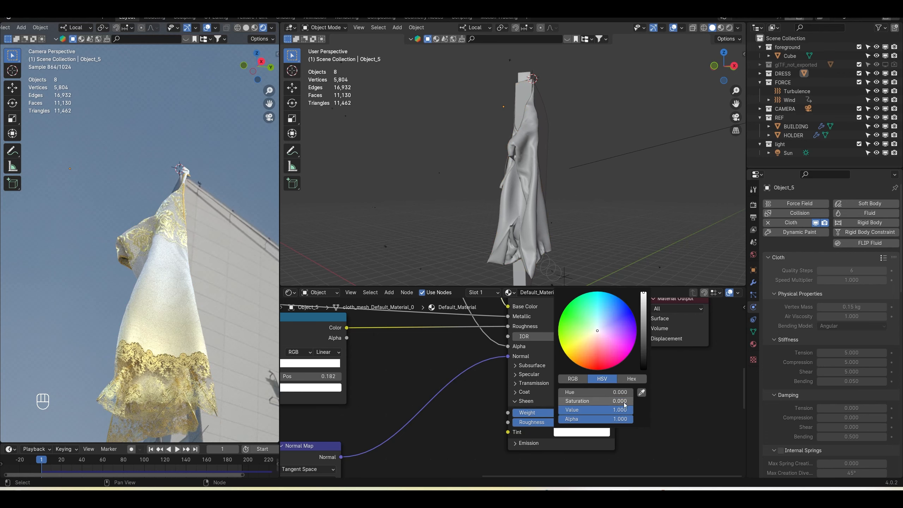
click(641, 392)
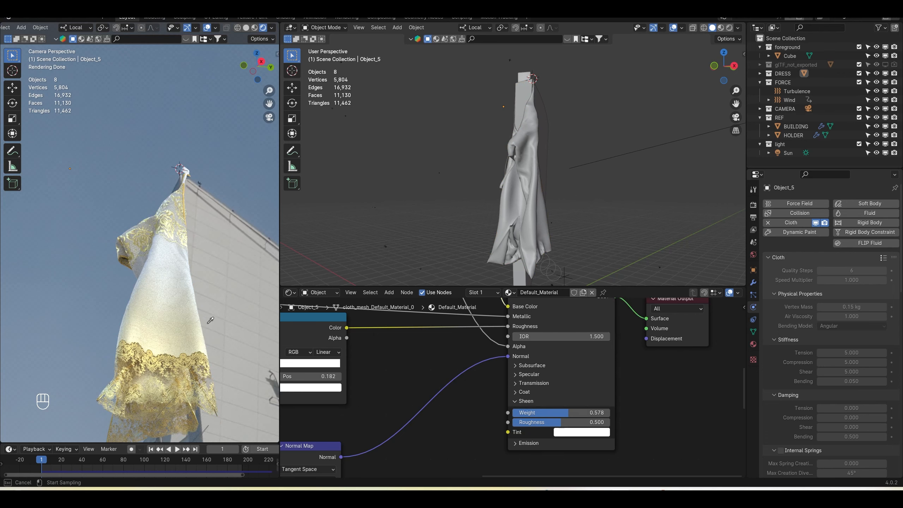
click(210, 289)
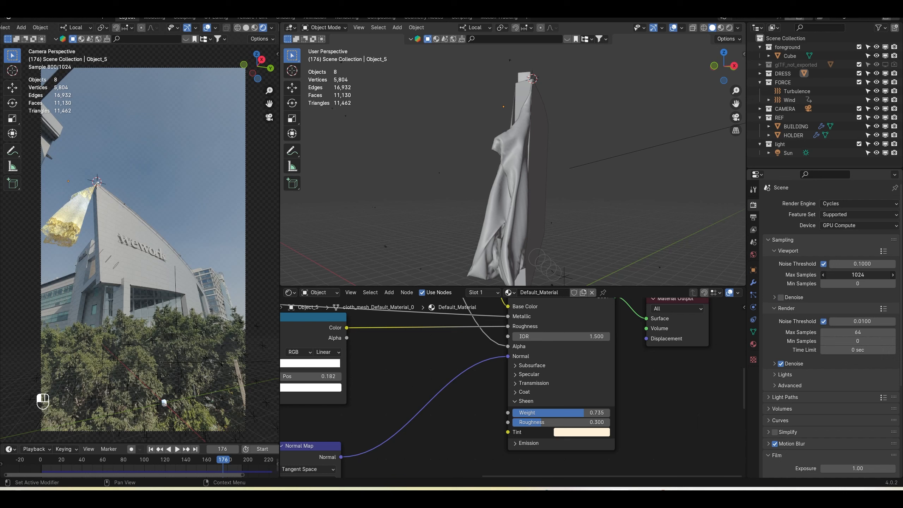
Set the viewport Max Samples to 64 and save the file
double_click(859, 274)
key(Return)
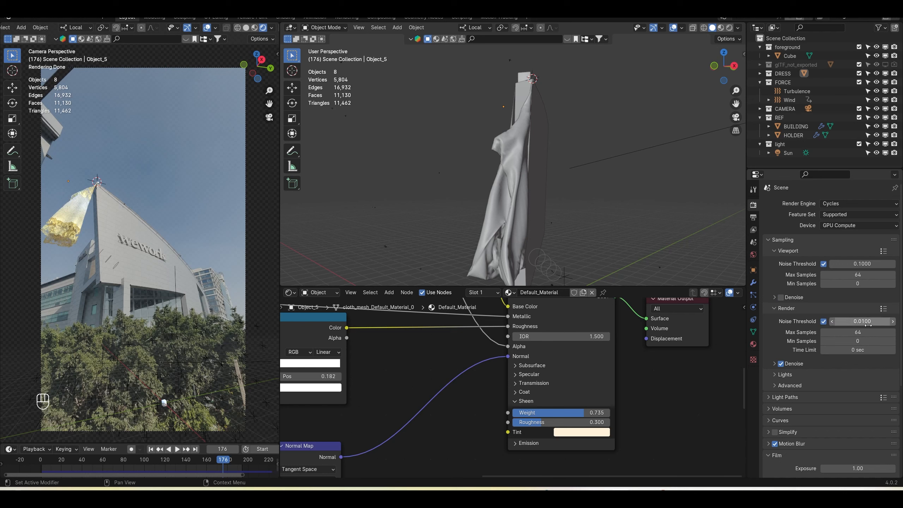
key(ctrl+s)
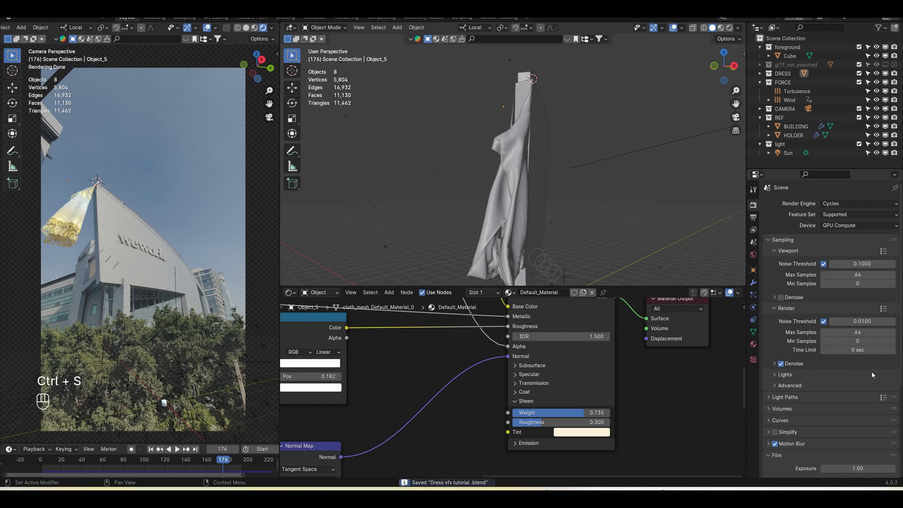
Collapse the viewport sampling settings and set the render Max Samples to 256
scroll(635, 411, down, 3)
middle_drag(635, 411, 642, 414)
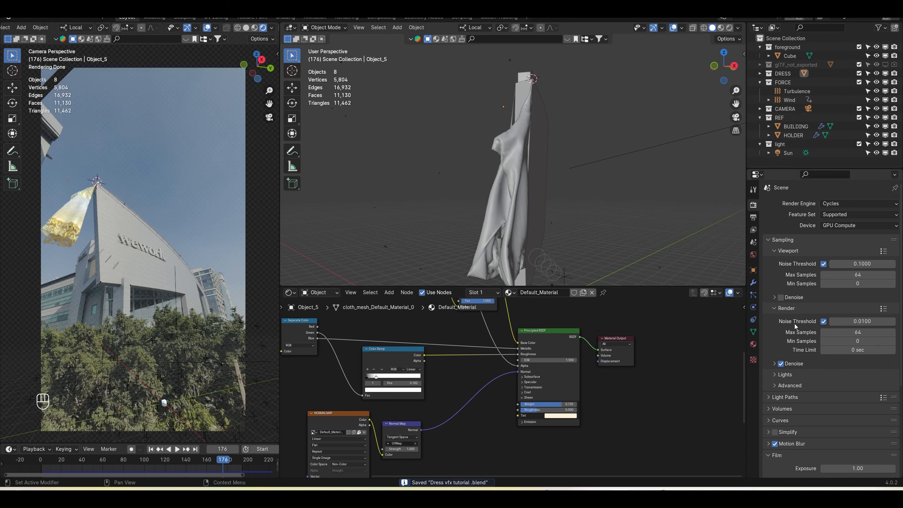
click(788, 251)
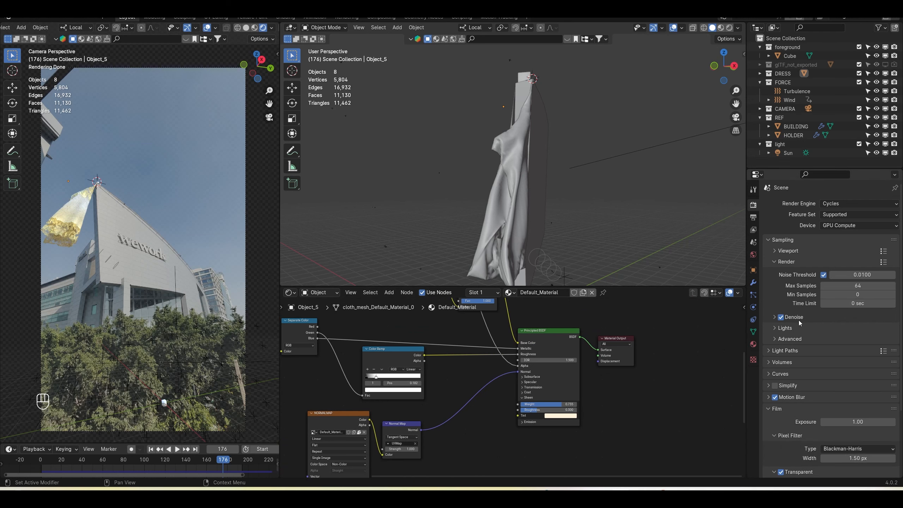
click(858, 286)
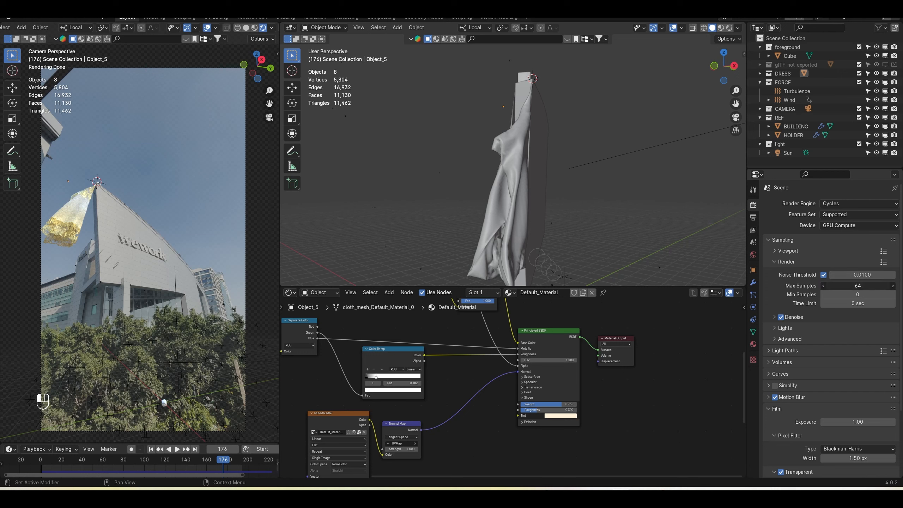
text(256)
click(815, 296)
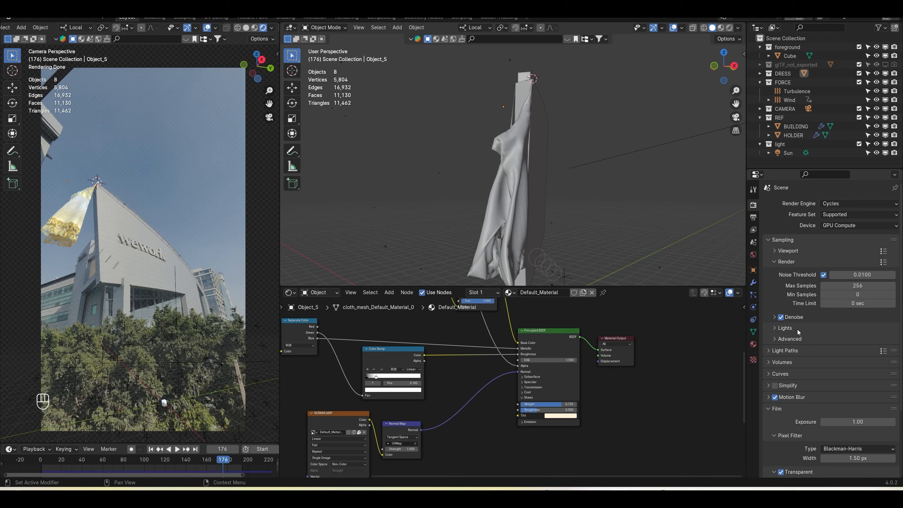
Set the Transparent max bounces in Light Paths to 24 and inspect the lace hem in the camera view
click(787, 351)
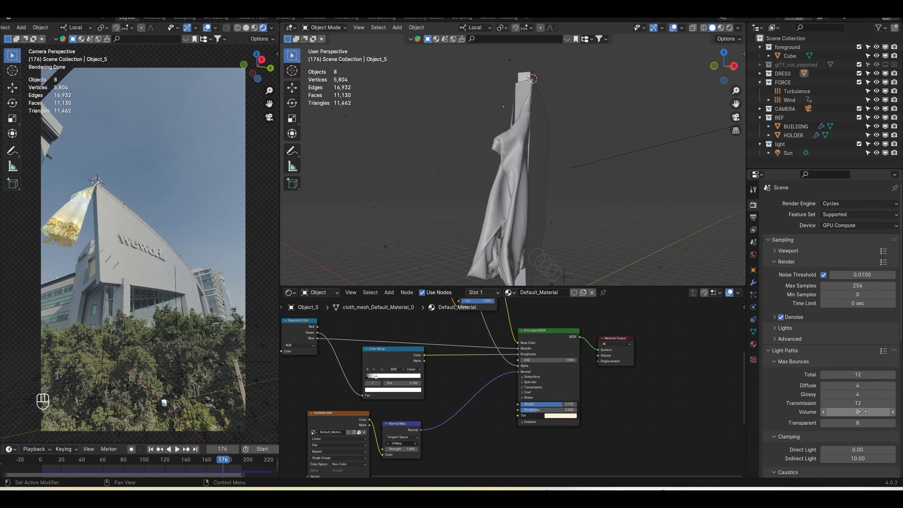
click(865, 423)
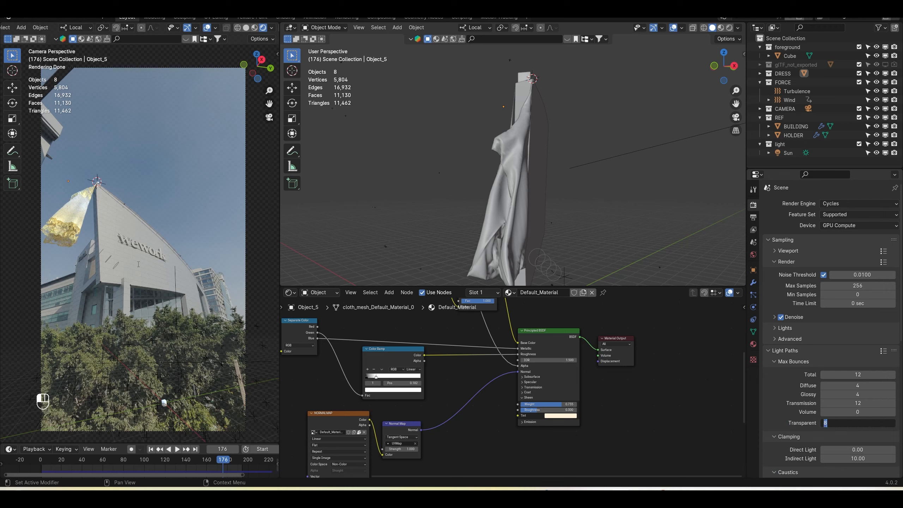
click(52, 234)
shift+middle_drag(52, 233, 167, 269)
scroll(145, 250, up, 8)
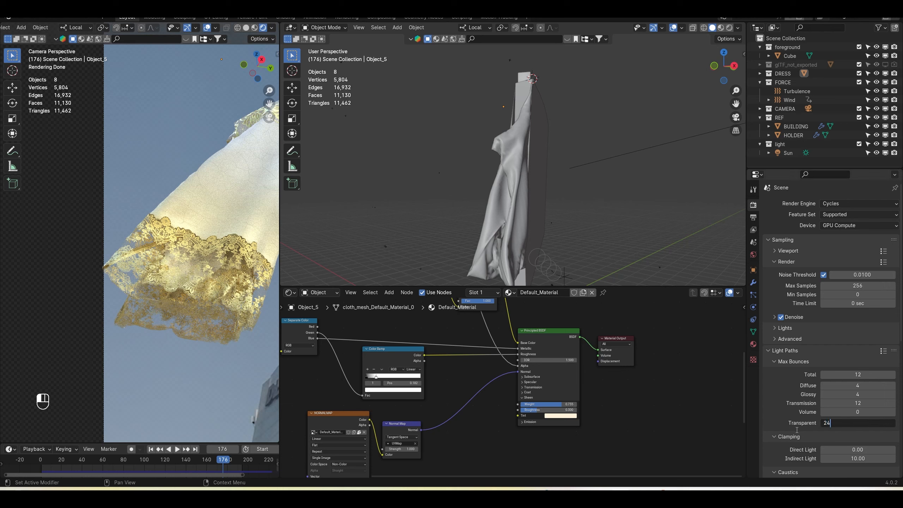
text(24)
key(Return)
shift+middle_drag(163, 276, 79, 244)
scroll(174, 272, up, 2)
scroll(159, 261, down, 2)
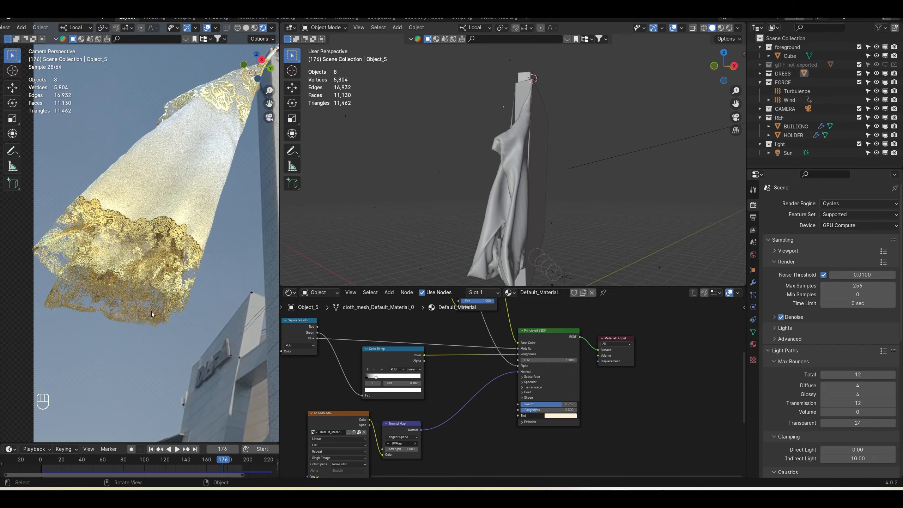
scroll(160, 289, up, 3)
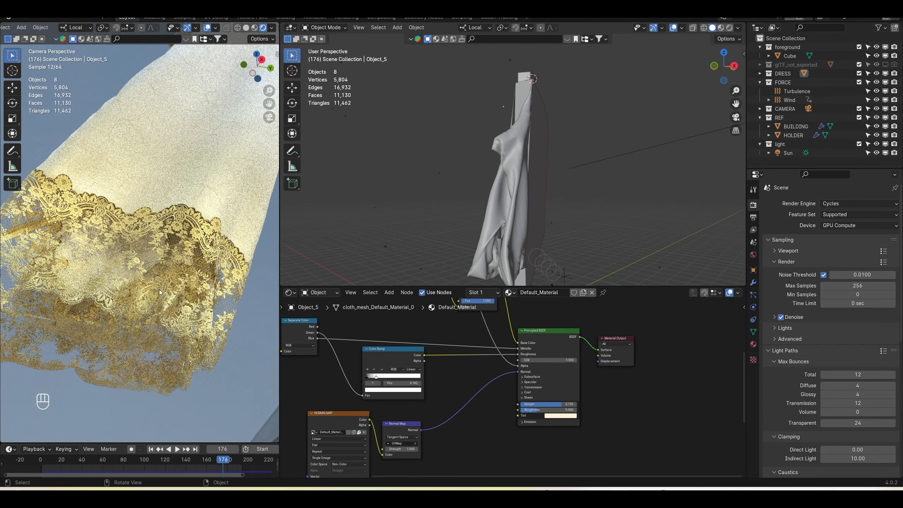
scroll(161, 289, down, 1)
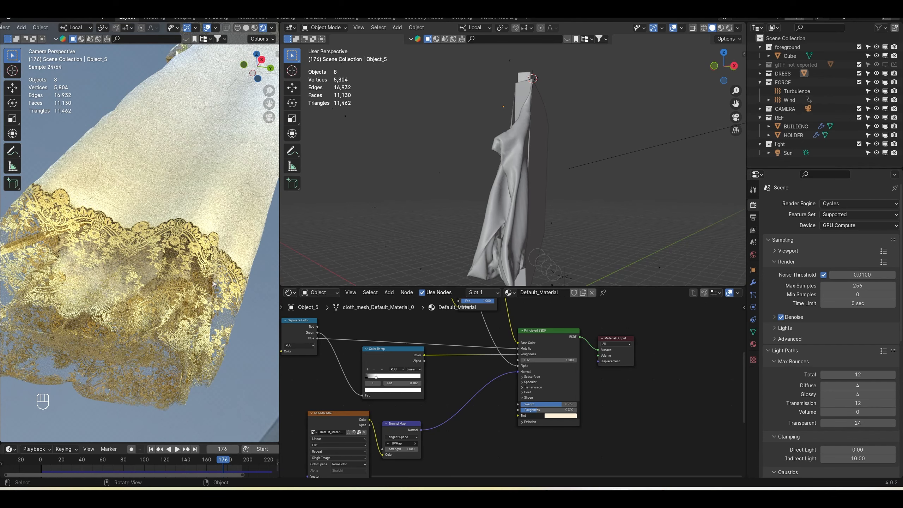
Set both the Diffuse and Glossy max bounces to 8 and save the file
drag(863, 386, 863, 394)
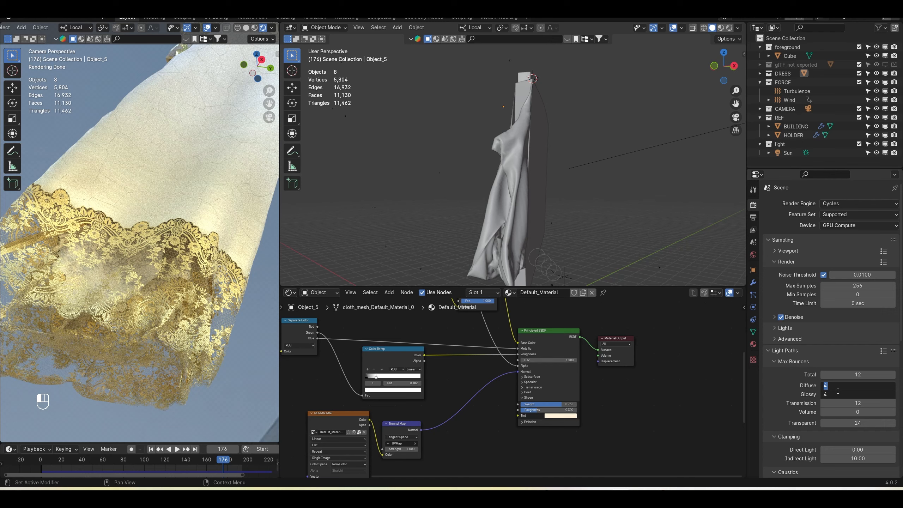
text(8)
key(Return)
scroll(175, 276, down, 9)
shift+middle_drag(175, 274, 188, 282)
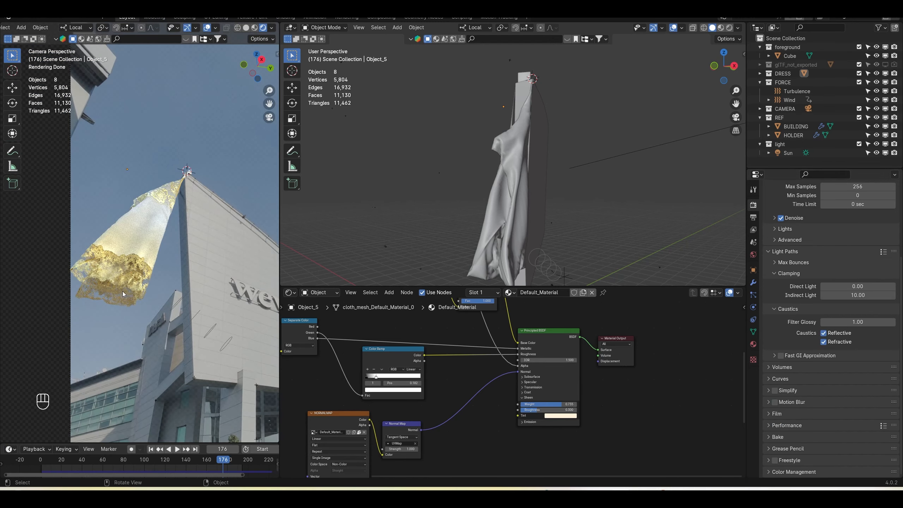
scroll(122, 291, up, 2)
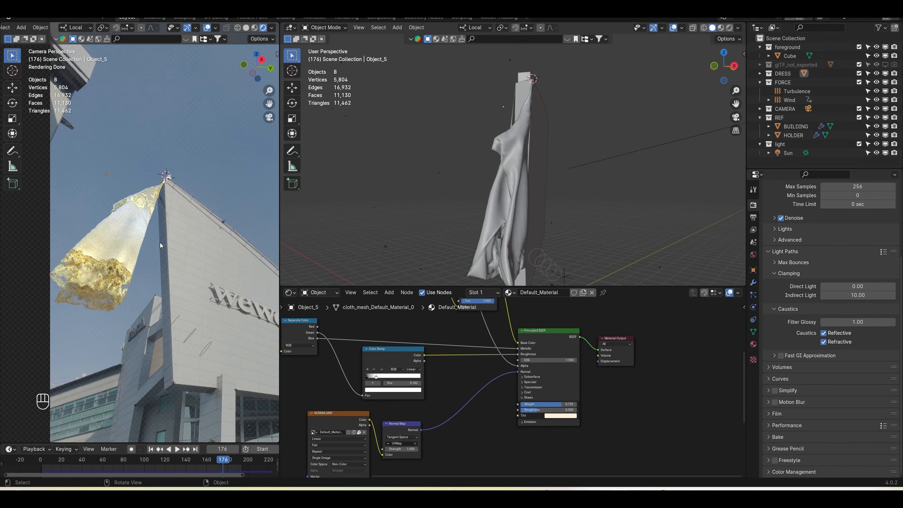
scroll(829, 249, up, 6)
scroll(563, 392, down, 3)
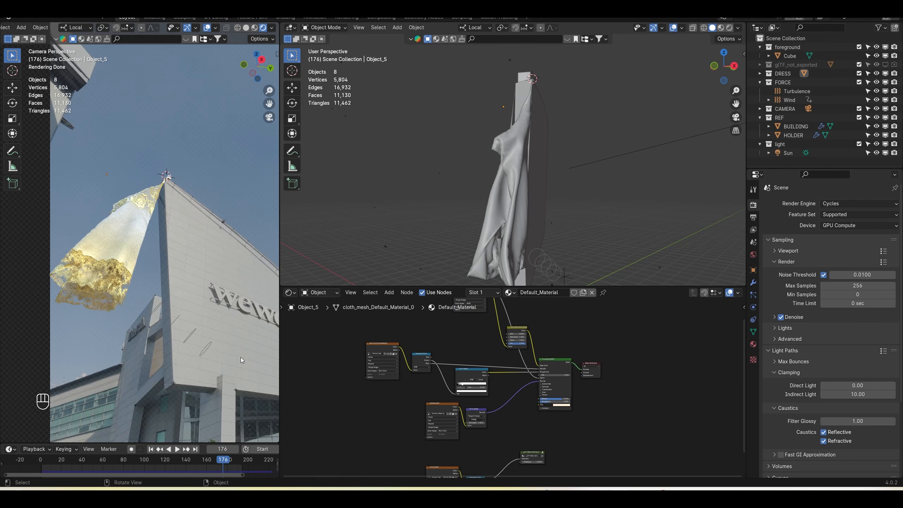
key(ctrl+s)
In the Compositing workspace, move the lower Render Layers node and connect its Image output directly to Composite and Viewer
click(379, 17)
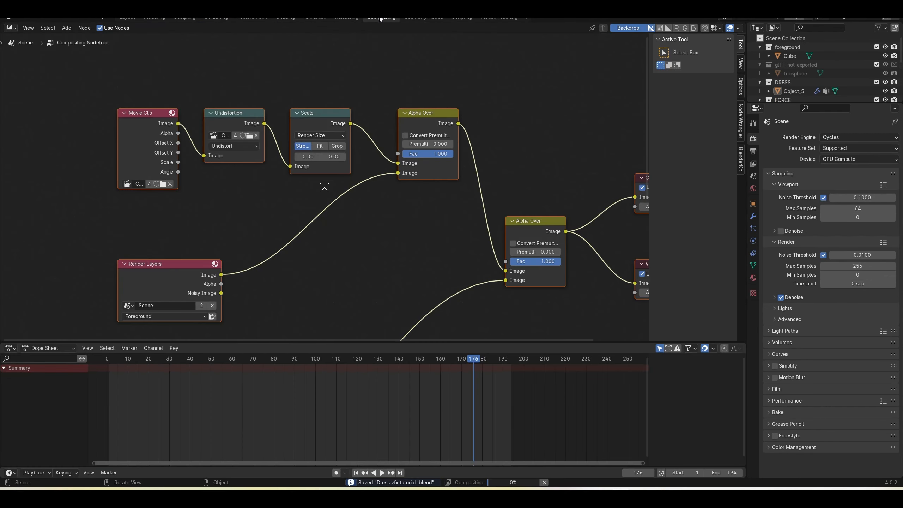
scroll(429, 235, down, 4)
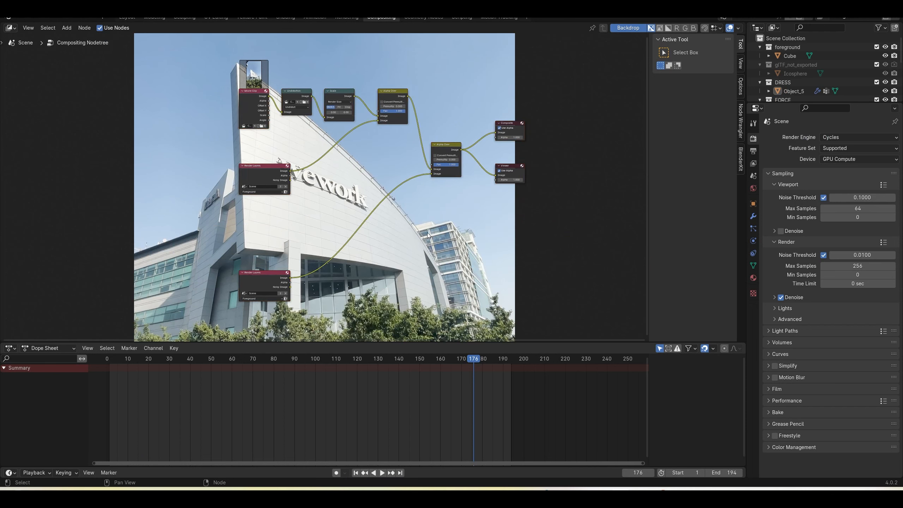
drag(261, 275, 352, 202)
middle_drag(352, 202, 327, 299)
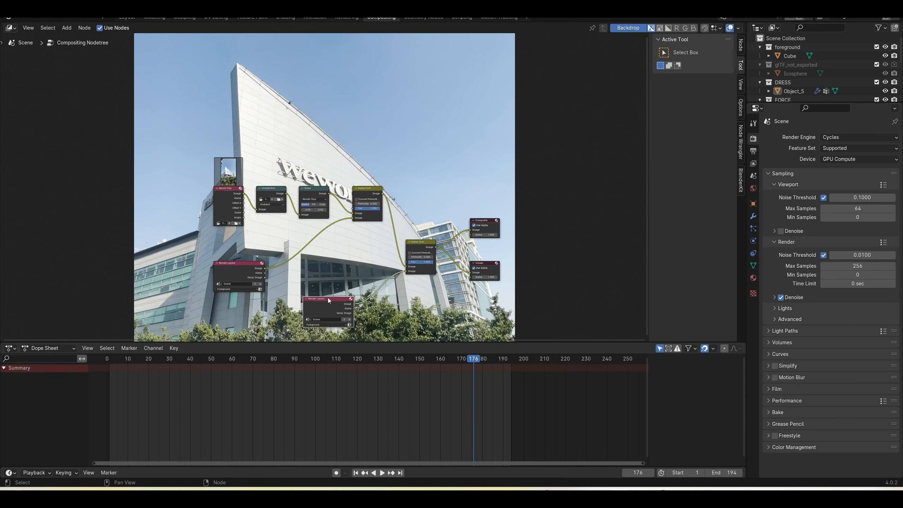
drag(328, 304, 355, 273)
scroll(431, 303, up, 2)
drag(449, 323, 537, 316)
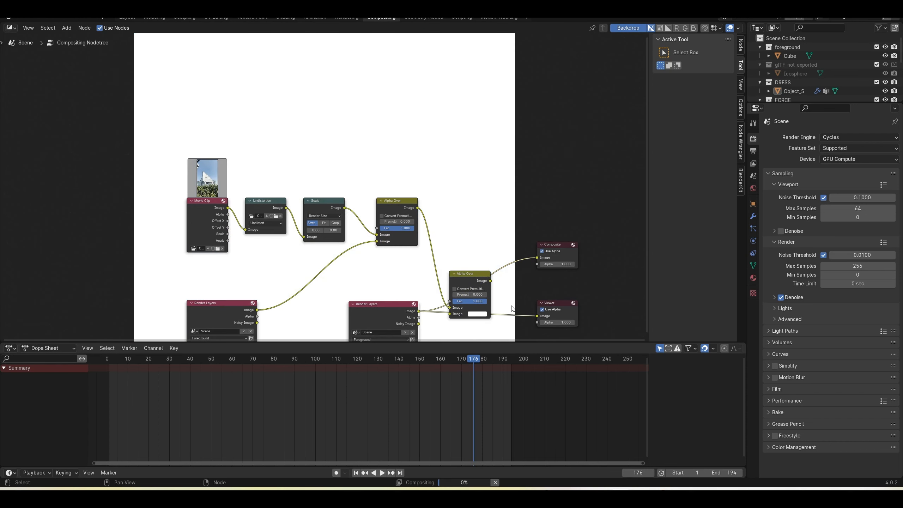
Delete the Movie Clip, Undistortion, Scale, both Alpha Over nodes and the unused Render Layers node
drag(472, 276, 454, 187)
drag(521, 163, 197, 236)
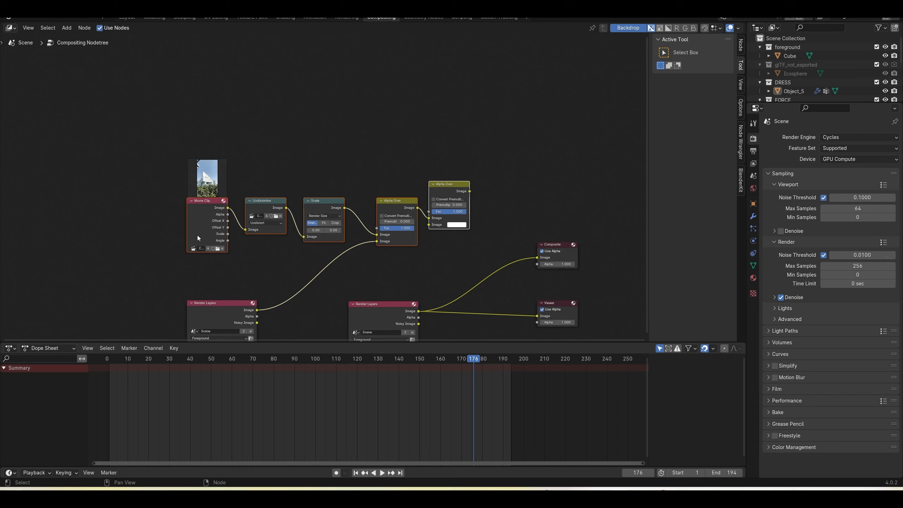
key(x)
drag(167, 263, 213, 189)
key(x)
Add a File Output node beside the Composite and Viewer nodes
drag(304, 223, 544, 334)
middle_drag(542, 236, 344, 144)
key(shift+a)
click(478, 164)
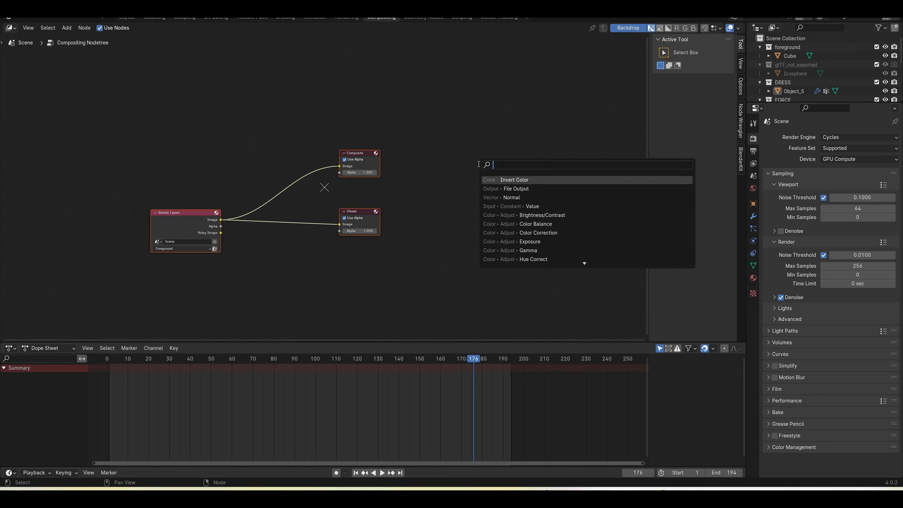
text(file)
key(Return)
click(480, 167)
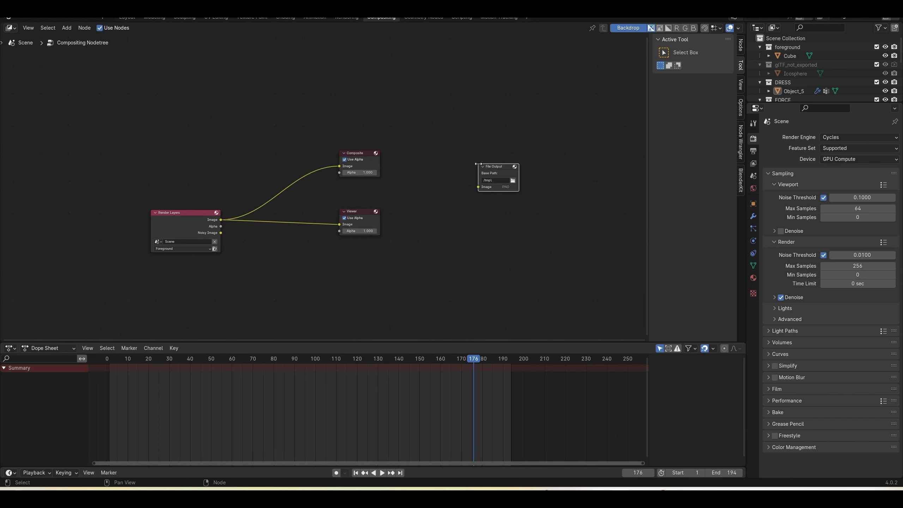
Show the File Output node's format properties in a widened sidebar
scroll(605, 157, up, 3)
click(742, 46)
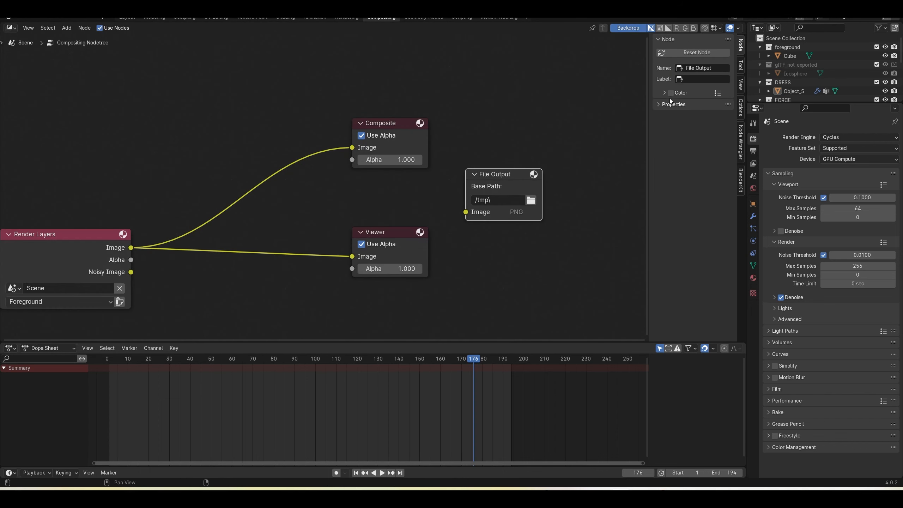
click(658, 105)
drag(648, 106, 599, 106)
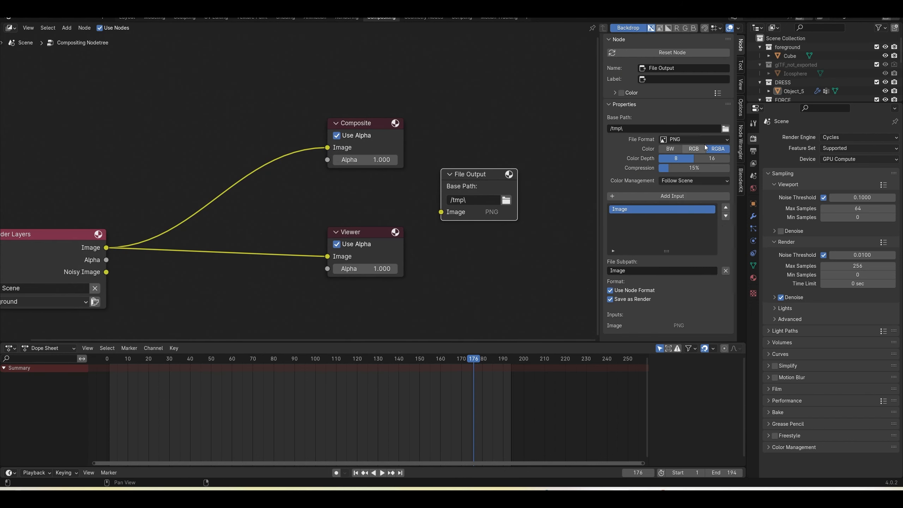
Set the File Output node's file format to OpenEXR MultiLayer
click(698, 139)
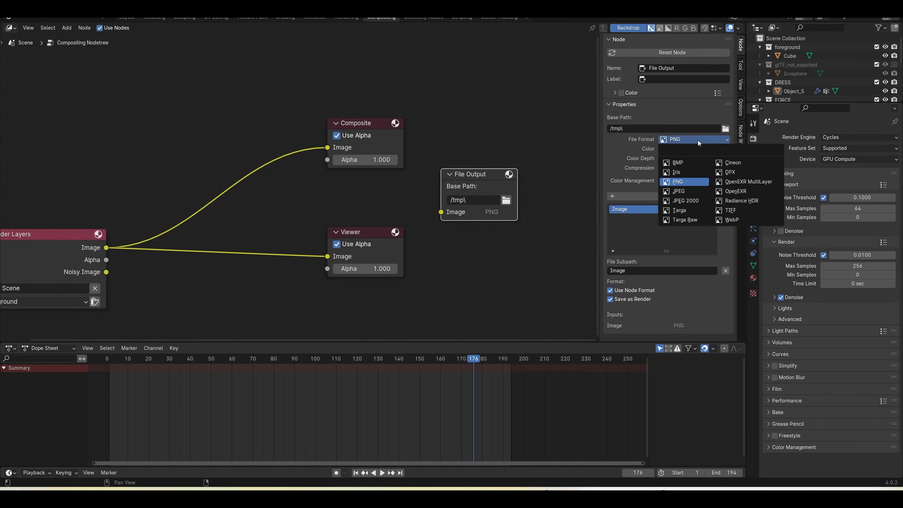
click(749, 182)
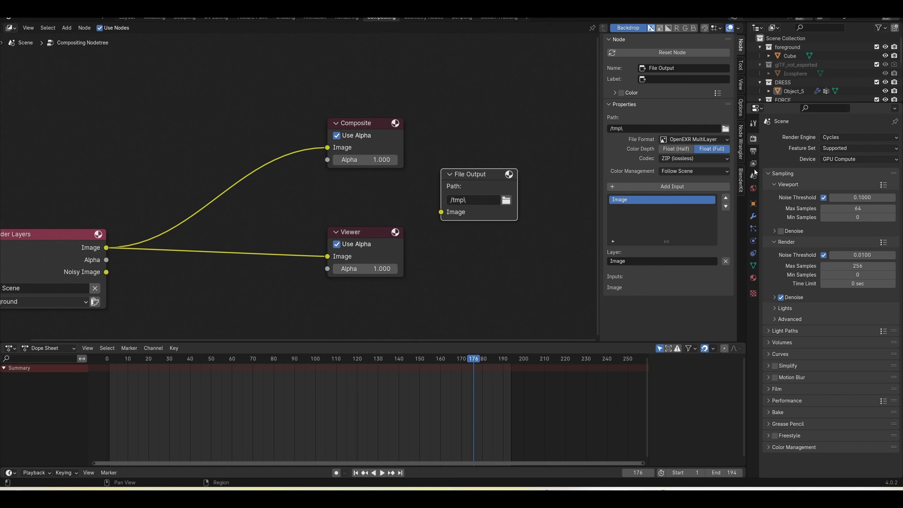
In the Layout workspace, preview the Shadow Catcher render pass in the camera view and restore the Combined pass
click(126, 18)
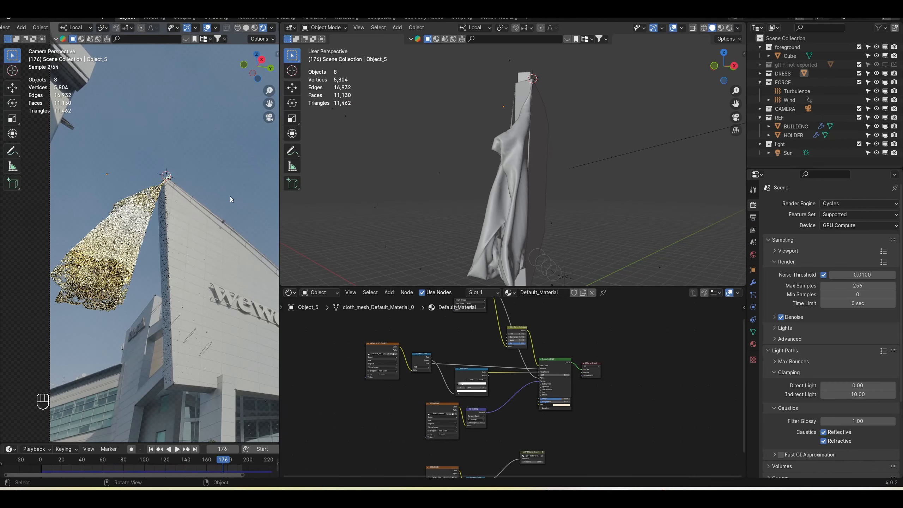
click(272, 27)
click(257, 134)
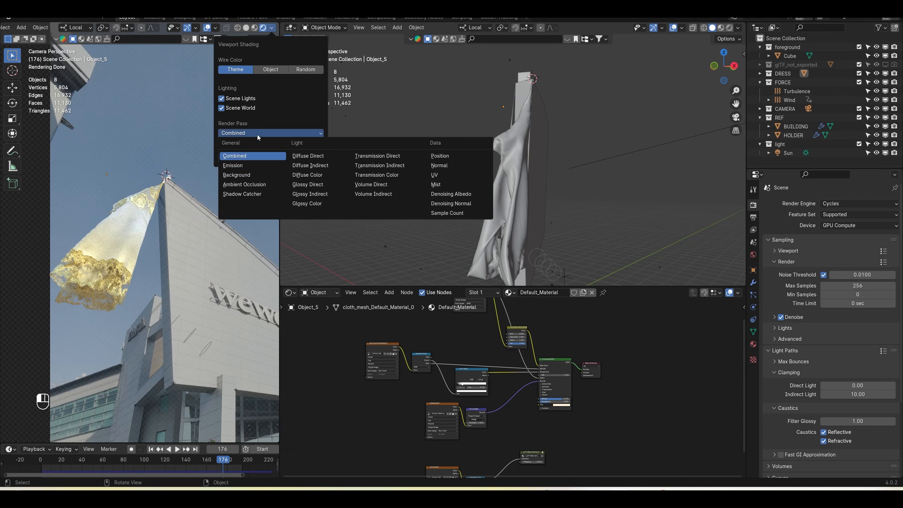
click(245, 195)
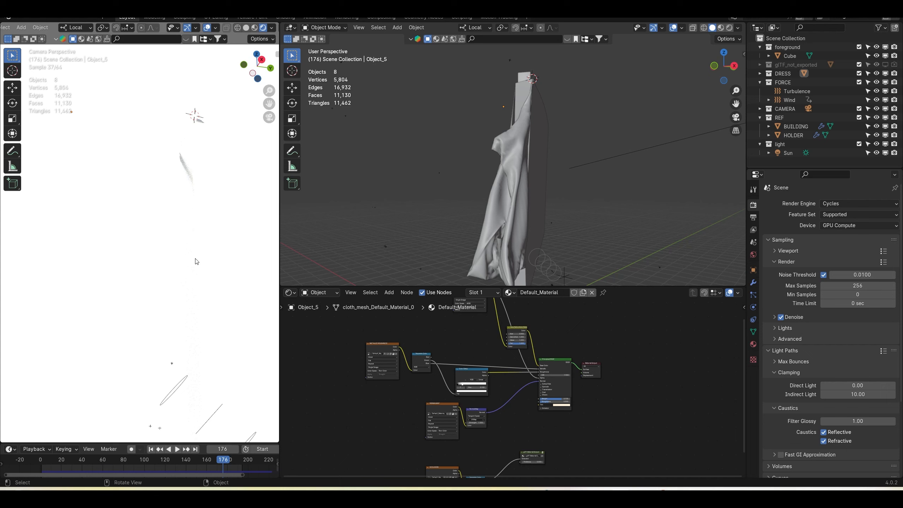
scroll(174, 207, down, 3)
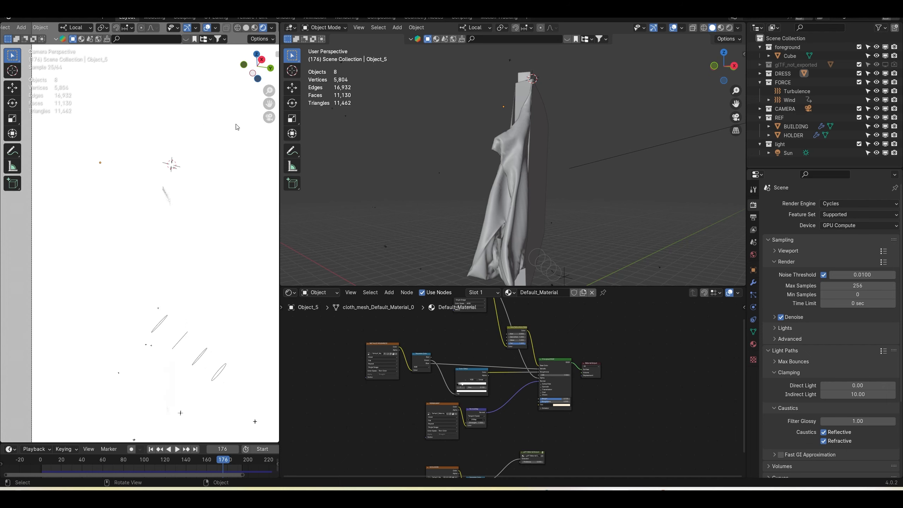
click(271, 27)
click(257, 134)
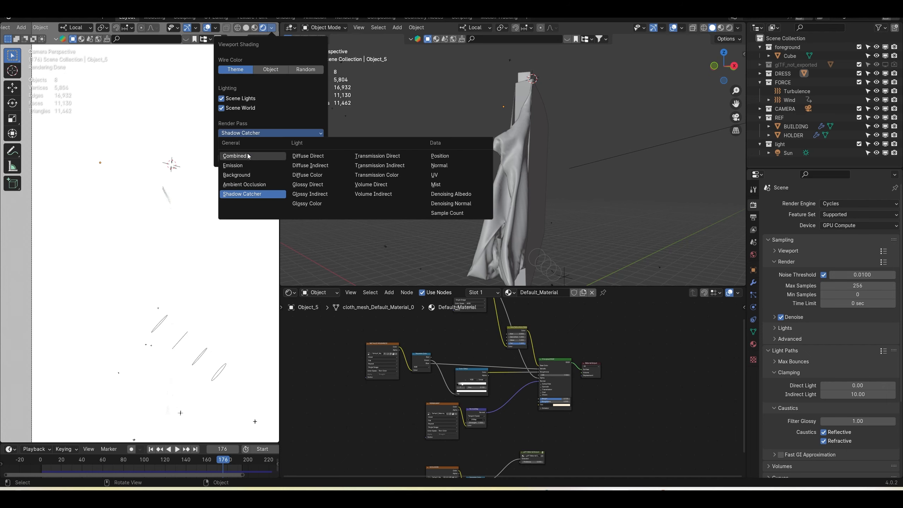
click(233, 155)
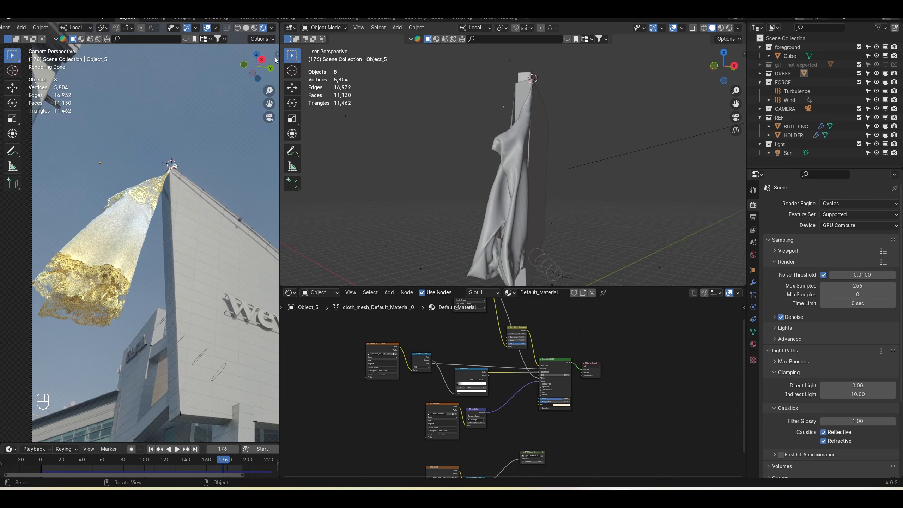
Preview the Glossy Direct, Diffuse Color and Glossy Indirect render passes in the camera view
click(272, 28)
click(251, 132)
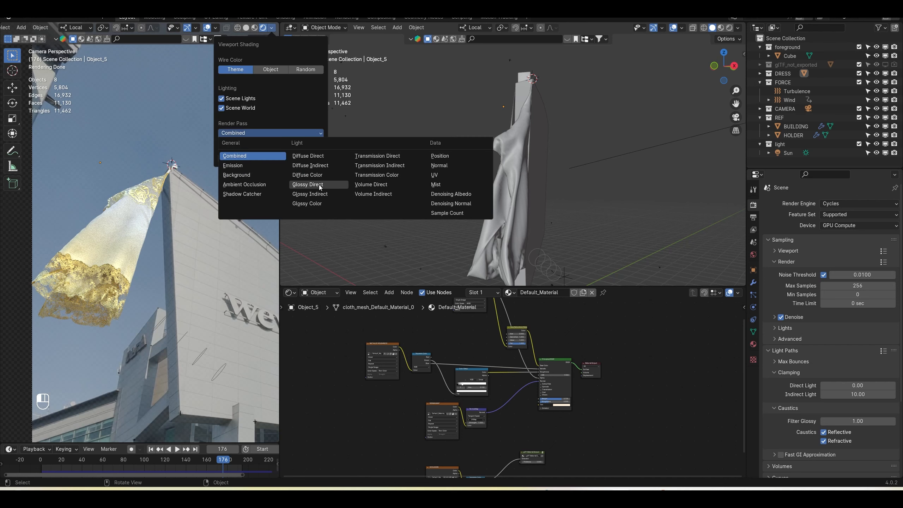
click(319, 185)
click(261, 136)
click(305, 169)
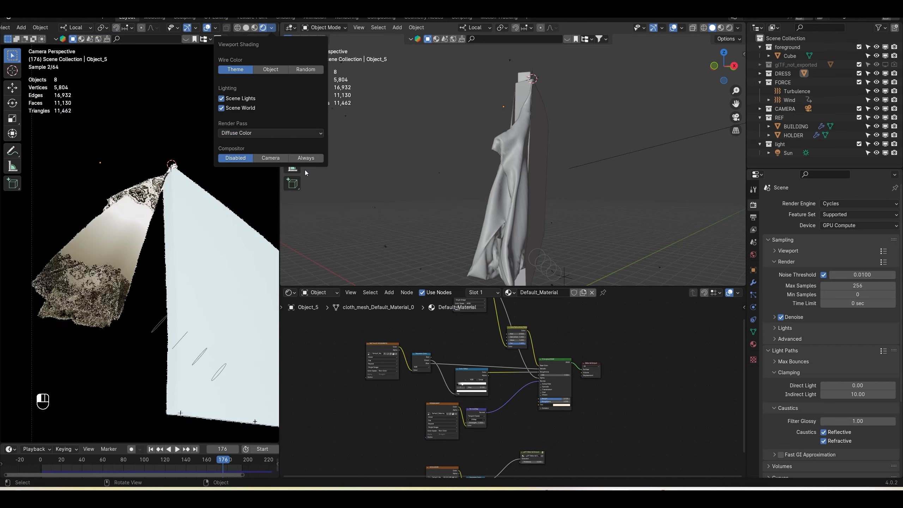
click(235, 133)
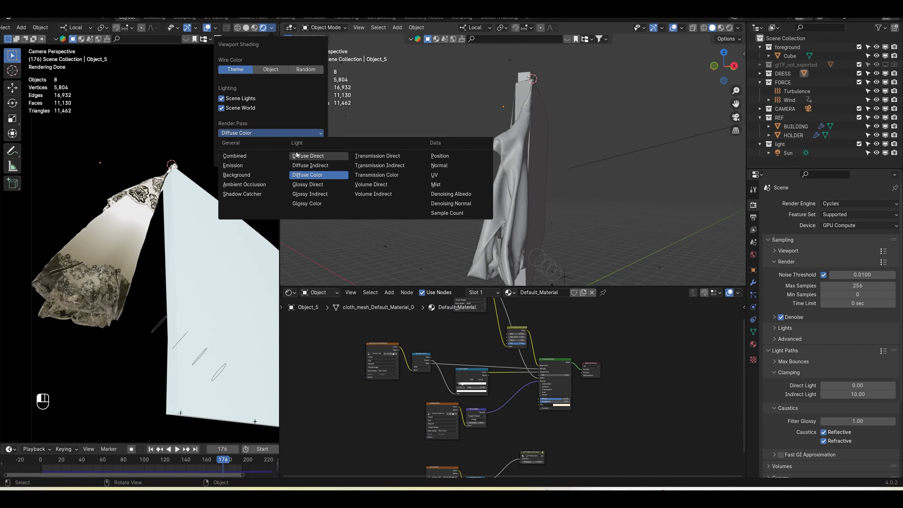
click(315, 186)
click(263, 132)
click(323, 196)
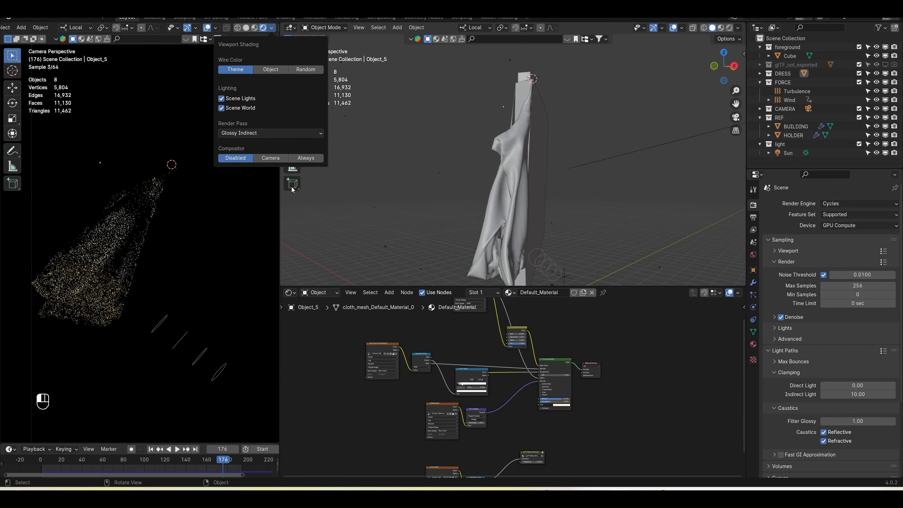
Preview the Ambient Occlusion render pass in the camera view and switch back to Combined
click(237, 133)
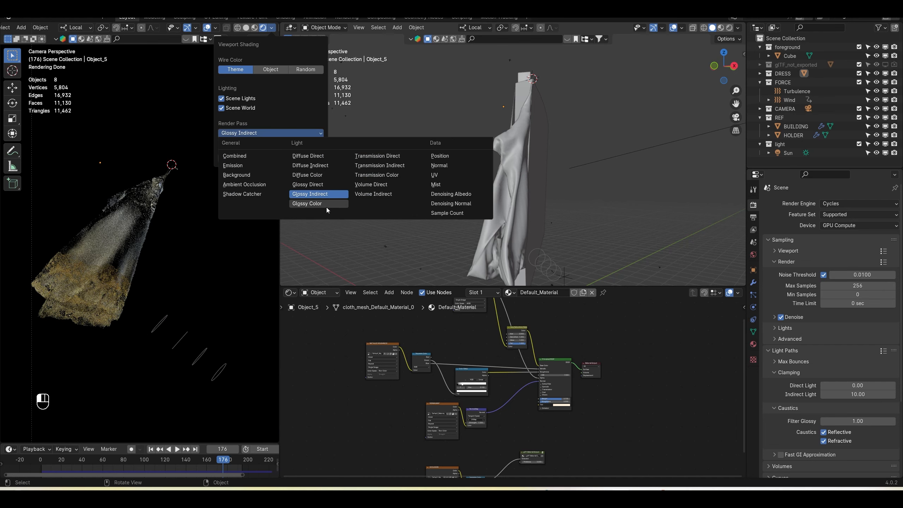
click(248, 183)
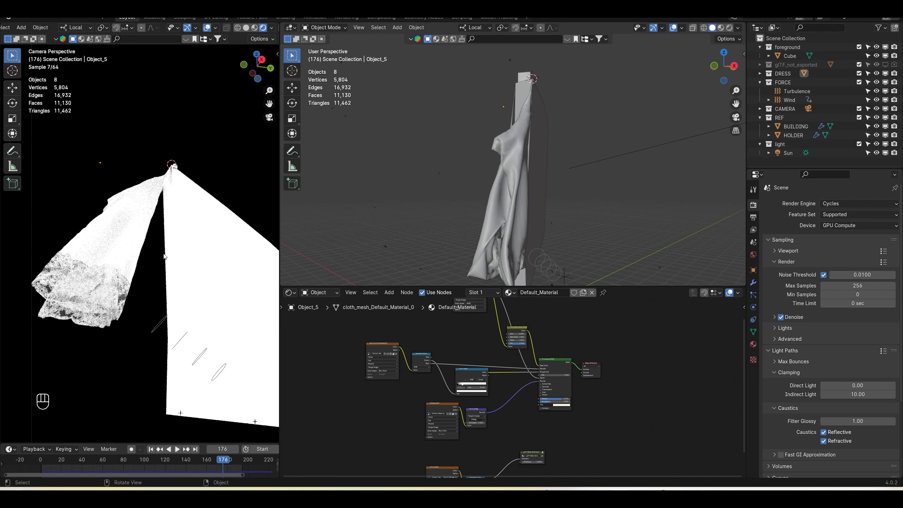
click(272, 28)
click(247, 134)
click(241, 149)
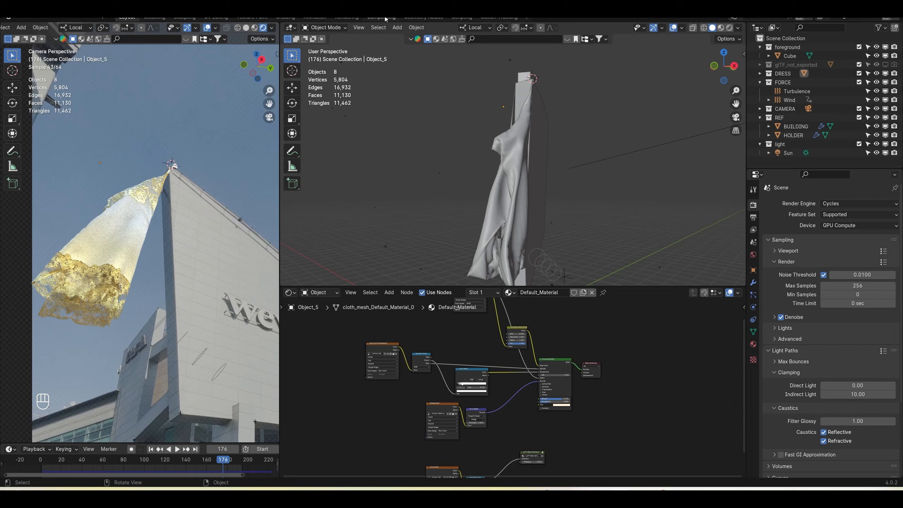
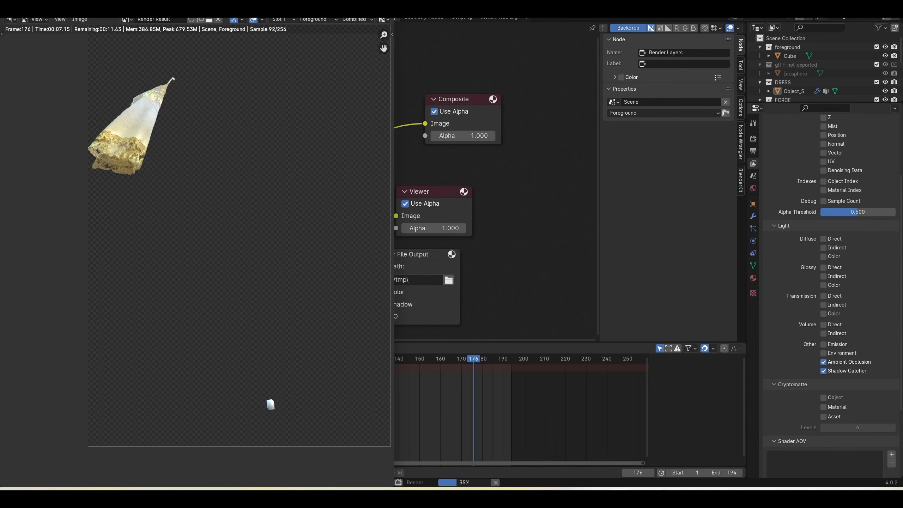
Leave the running render, enlarge the outliner and hide the Cube in the foreground collection
key(Escape)
drag(818, 103, 817, 233)
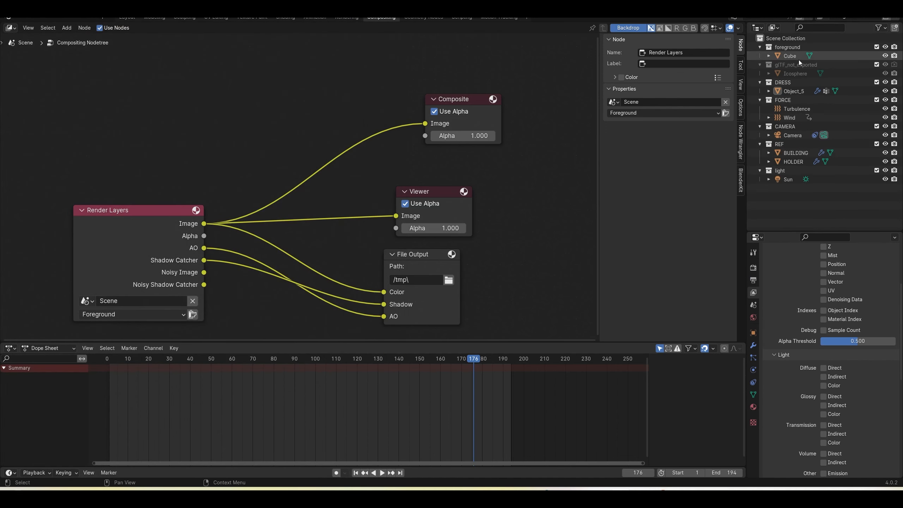
click(858, 56)
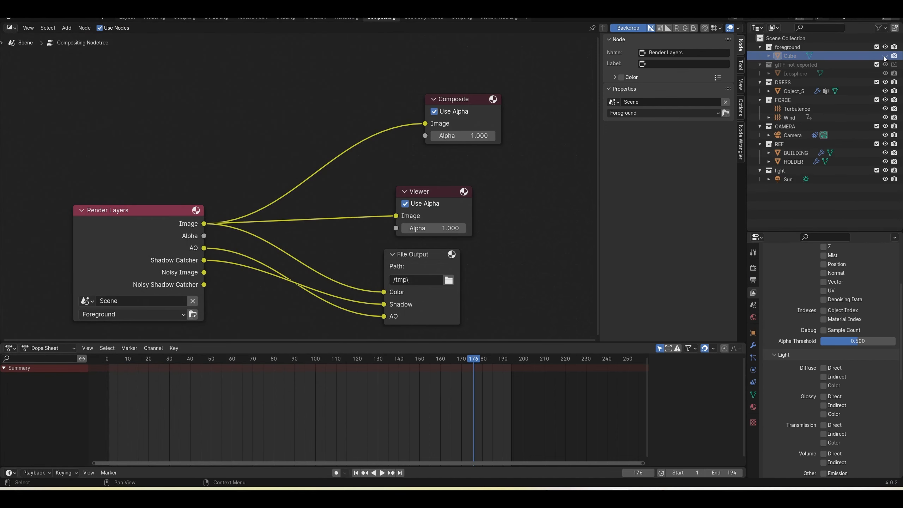
Render frame 176 without the Cube, examine the dress up close and leave the render
click(53, 18)
click(64, 27)
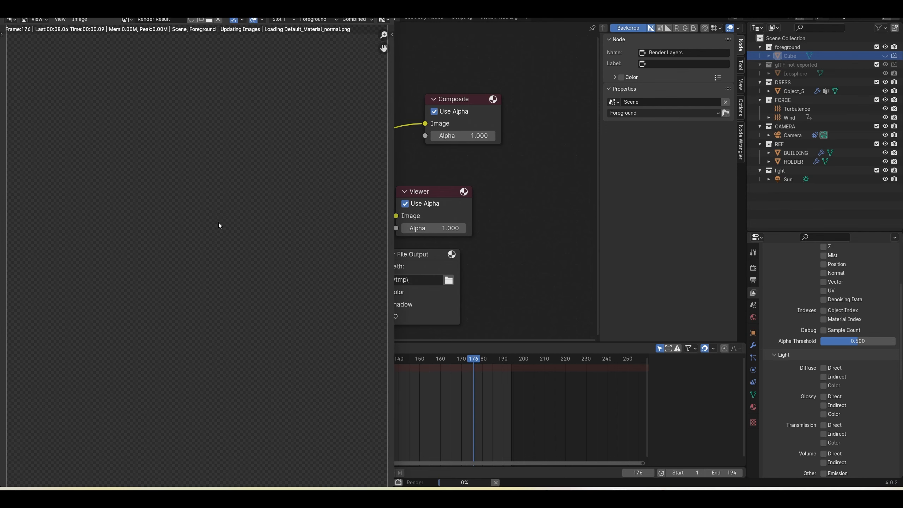
scroll(192, 246, up, 3)
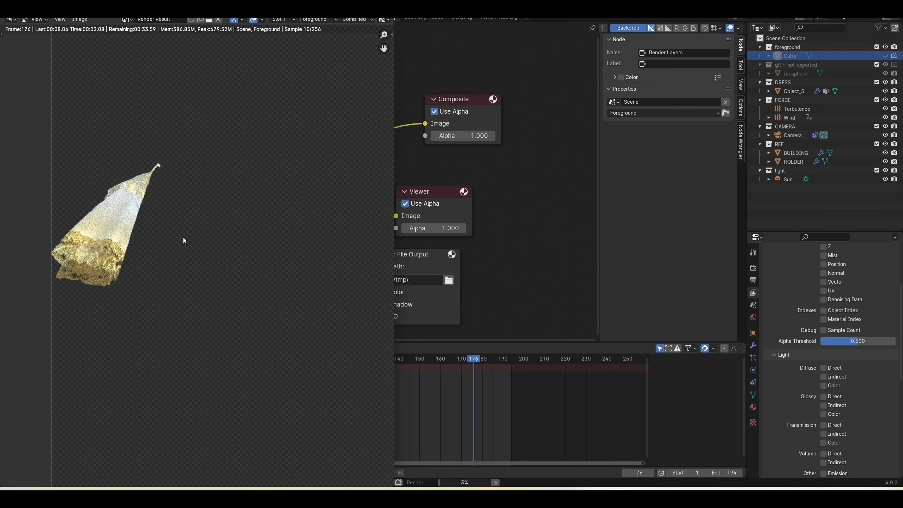
scroll(137, 198, up, 1)
middle_drag(137, 198, 195, 196)
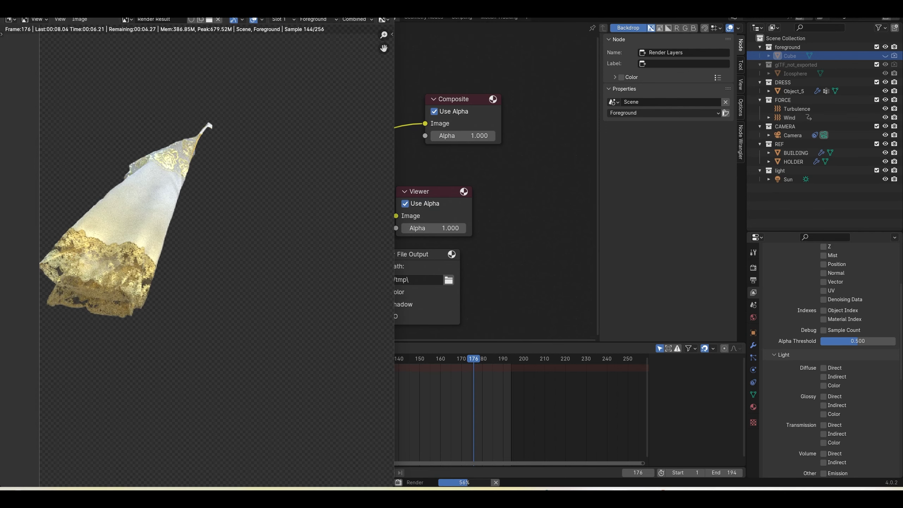
key(Escape)
In the Layout workspace, add a Subdivision Surface modifier to the dress after its Cloth modifier
click(124, 16)
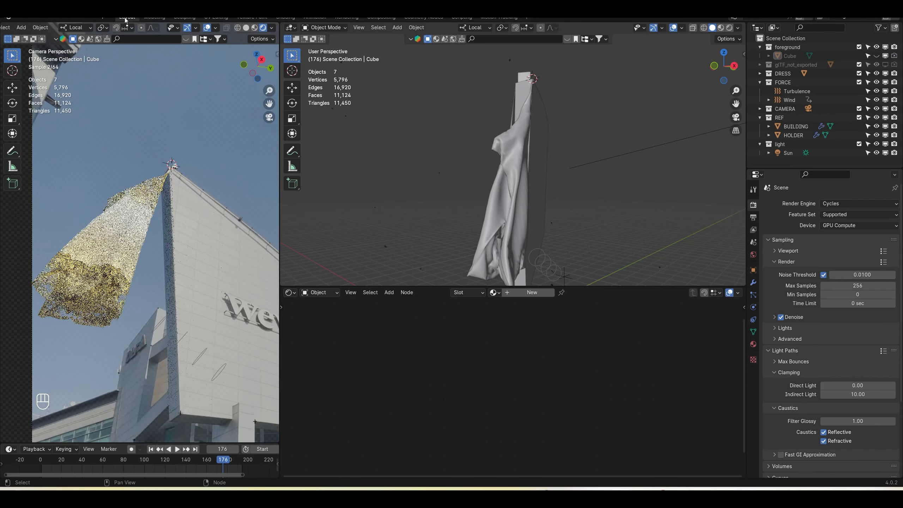
scroll(182, 306, up, 3)
click(182, 306)
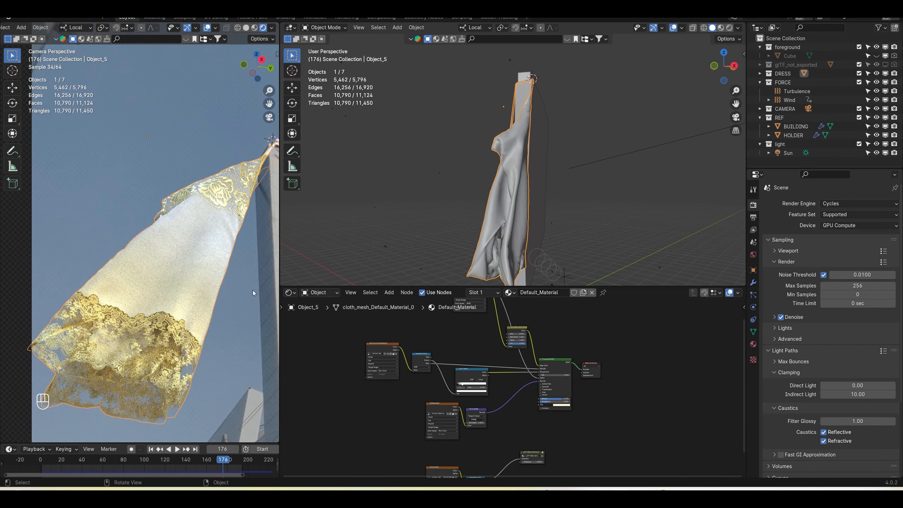
click(753, 283)
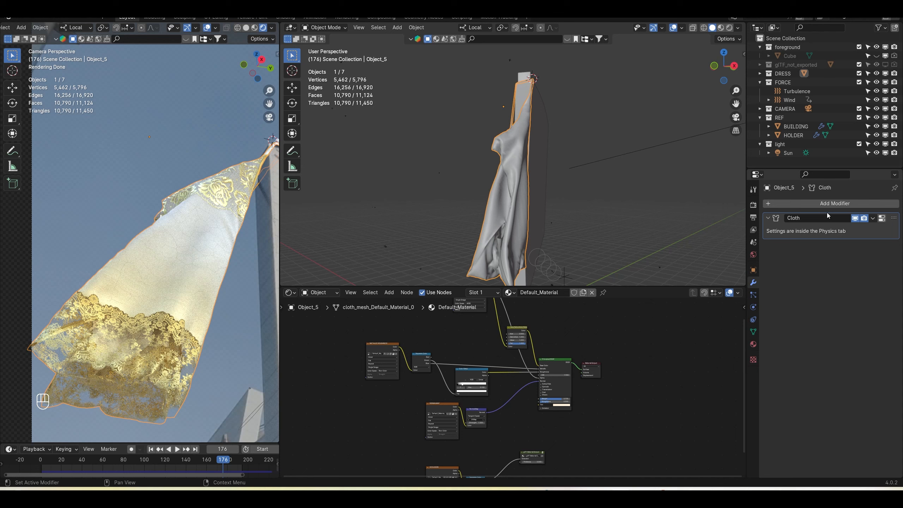
click(825, 202)
mouse_move(825, 201)
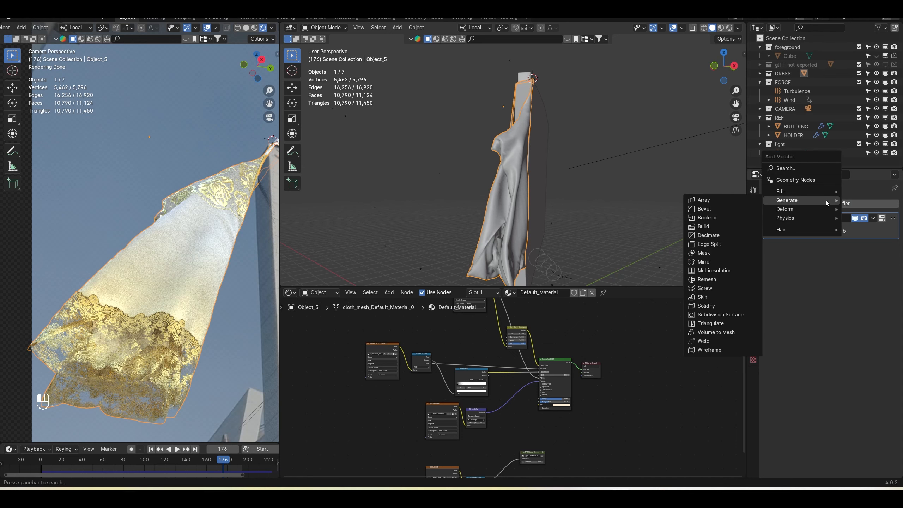
click(726, 315)
scroll(540, 151, up, 4)
scroll(558, 143, down, 4)
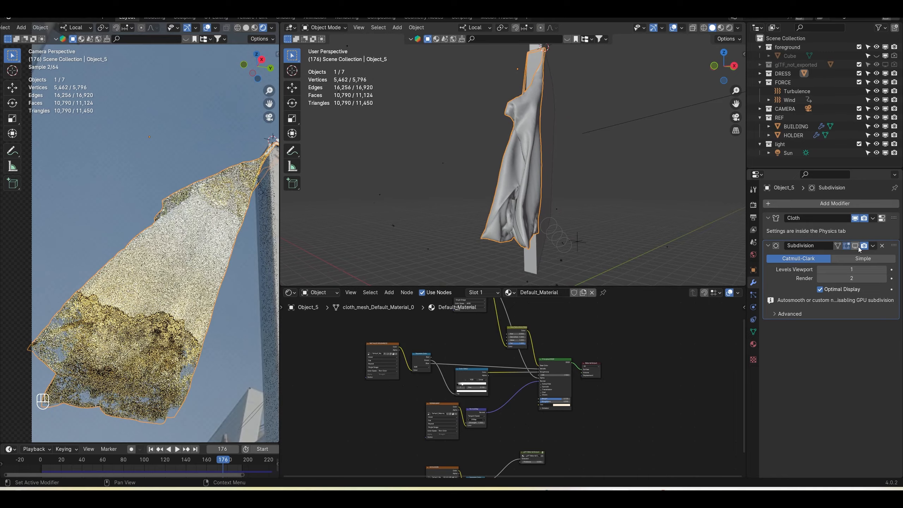
Compare the dress with the subdivision's viewport display off and on, leave it on, and set its Render level to 1
click(859, 248)
click(859, 247)
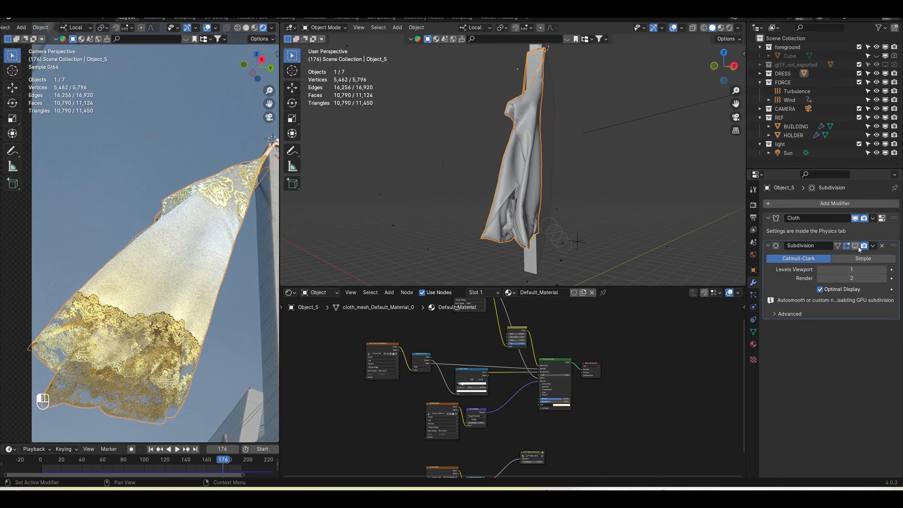
click(859, 247)
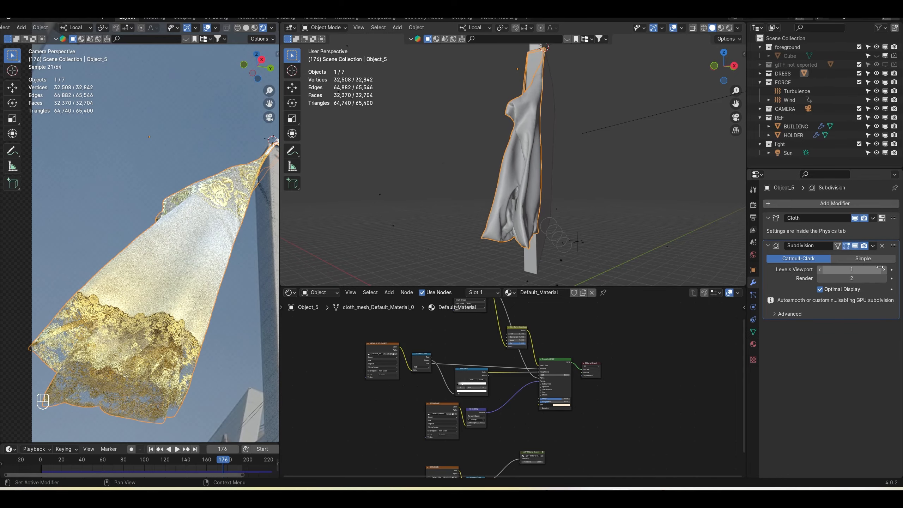
click(820, 278)
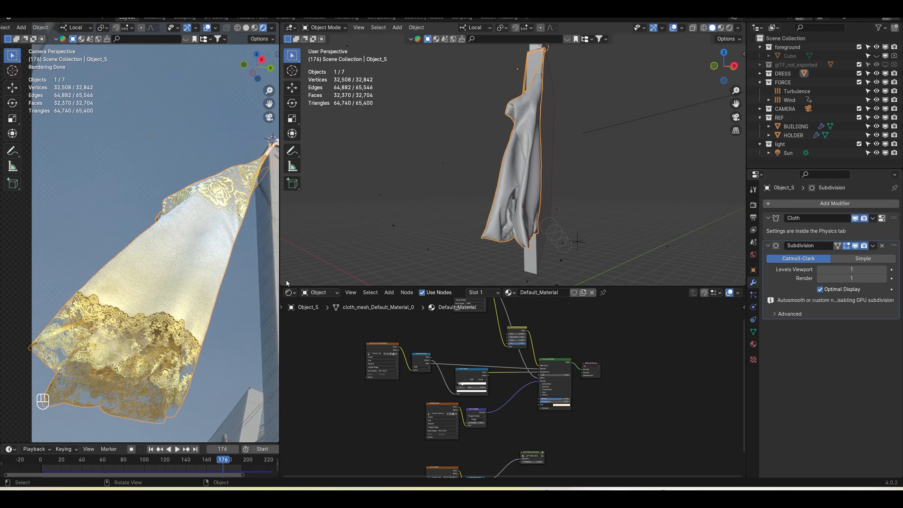
Deselect the dress, frame the whole building in the camera view and save the project file
click(209, 130)
shift+middle_drag(224, 191, 206, 214)
scroll(176, 216, down, 2)
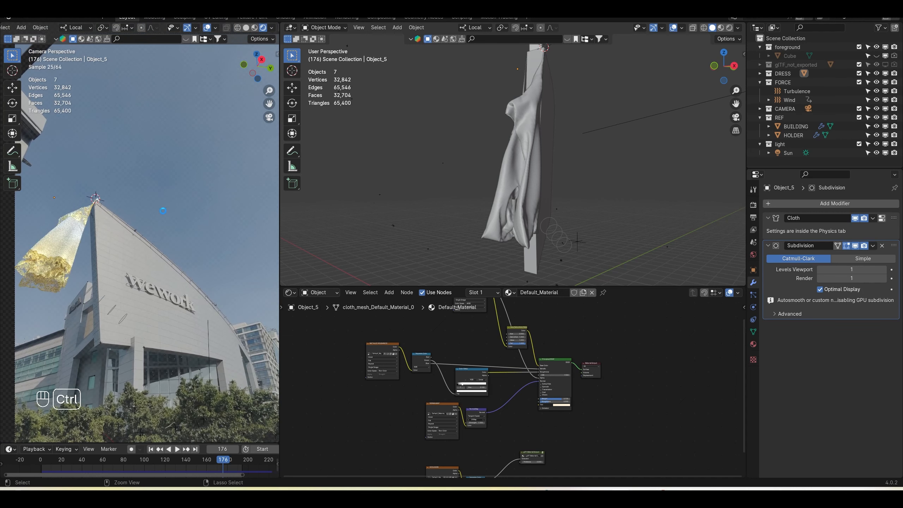
key(ctrl+s)
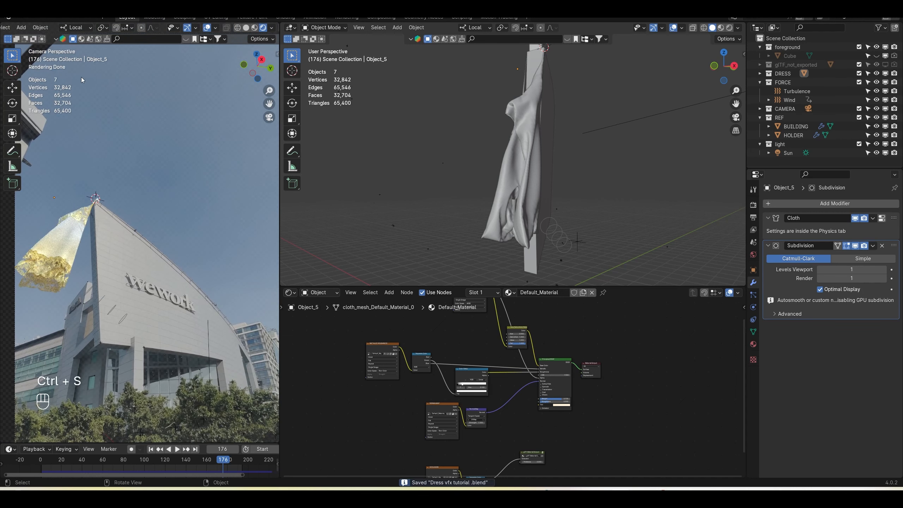
click(55, 17)
scroll(195, 287, down, 2)
shift+middle_drag(195, 286, 170, 271)
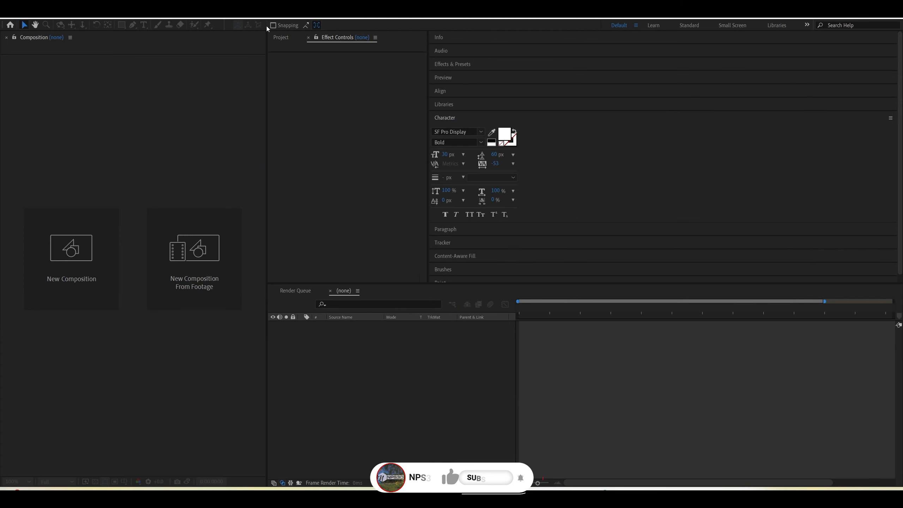
In After Effects, import the footage "Cloth hold on building_small.mov" into the project and create a new composition from it
click(281, 38)
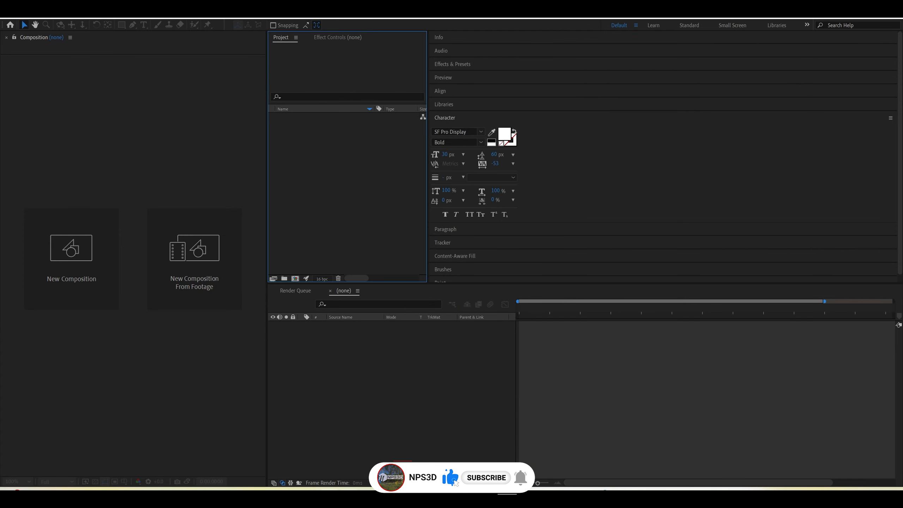
click(329, 490)
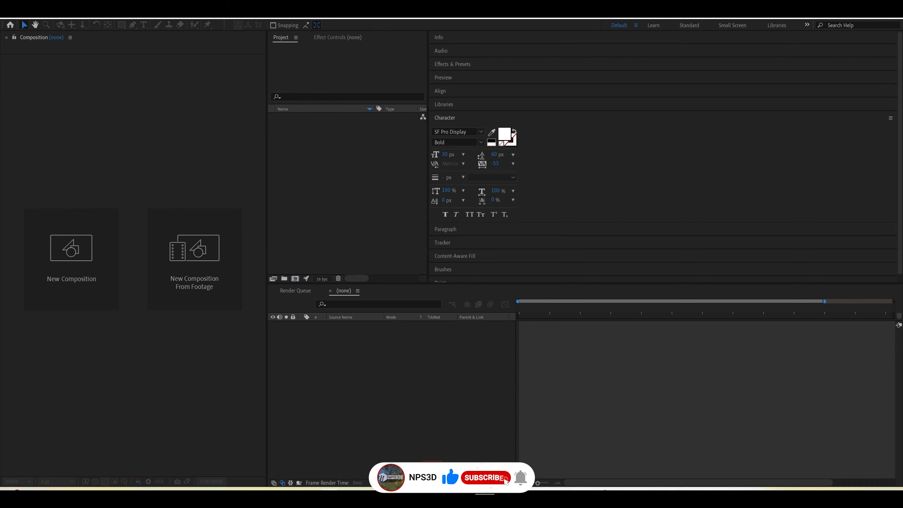
drag(533, 7, 672, 76)
drag(784, 167, 341, 218)
drag(308, 118, 295, 279)
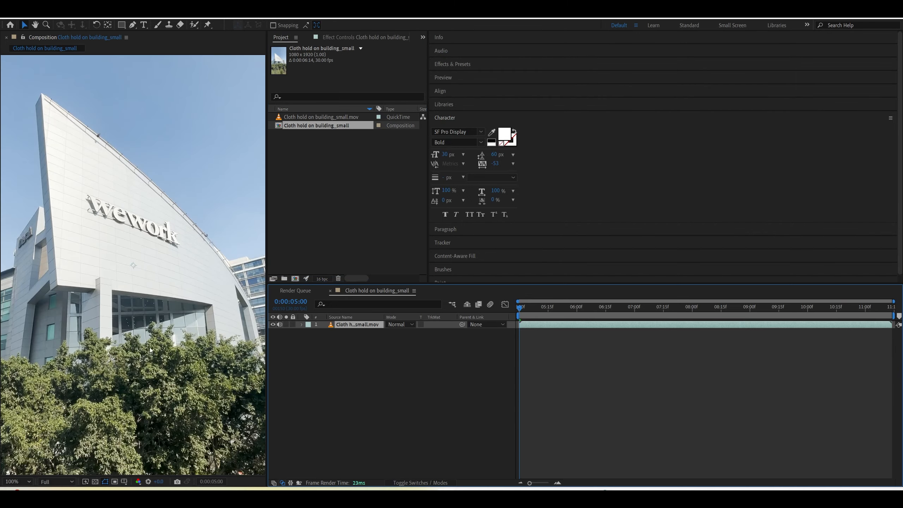
Import the OpenEXR sequence starting at 0001.exr from the Render folder and place it above the building footage in the composition
click(18, 481)
click(48, 335)
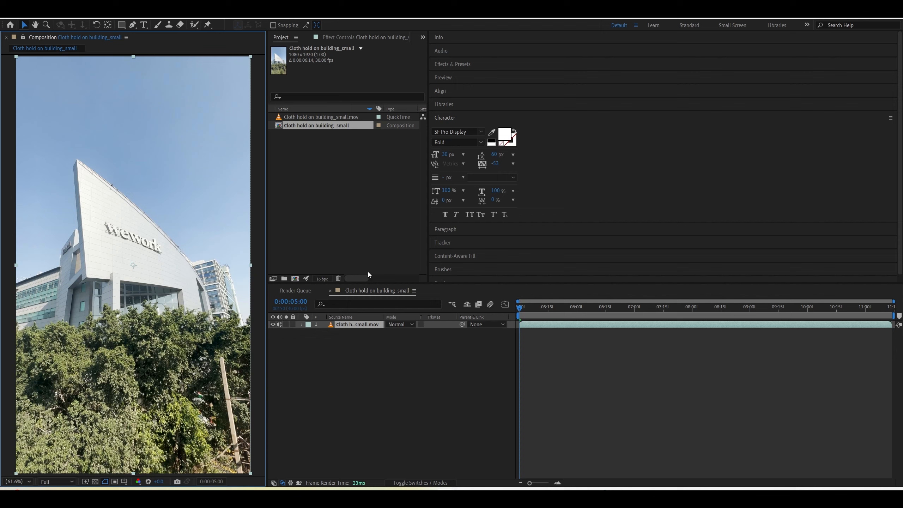
click(330, 489)
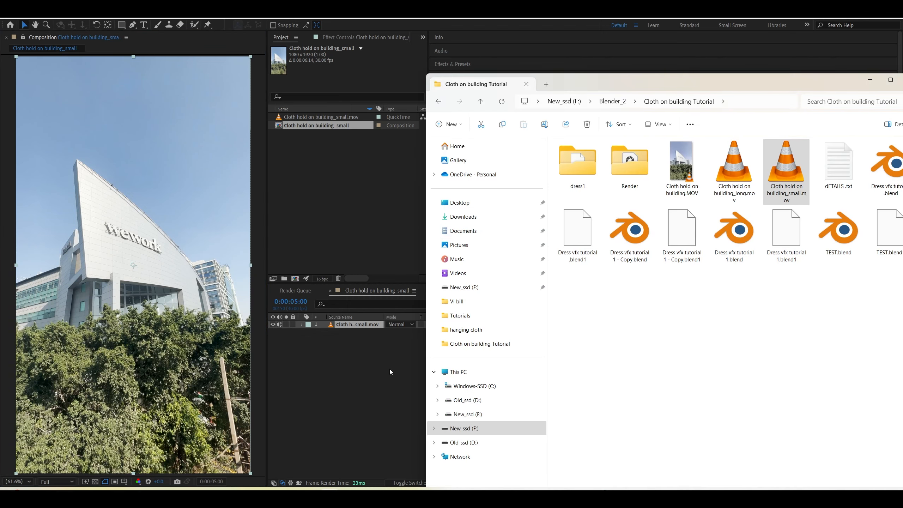
click(742, 103)
click(319, 245)
double_click(316, 237)
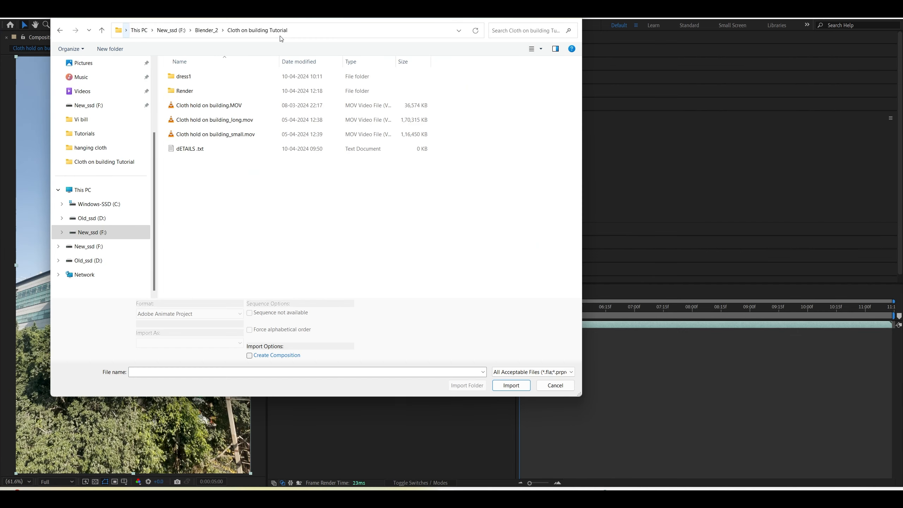
double_click(203, 91)
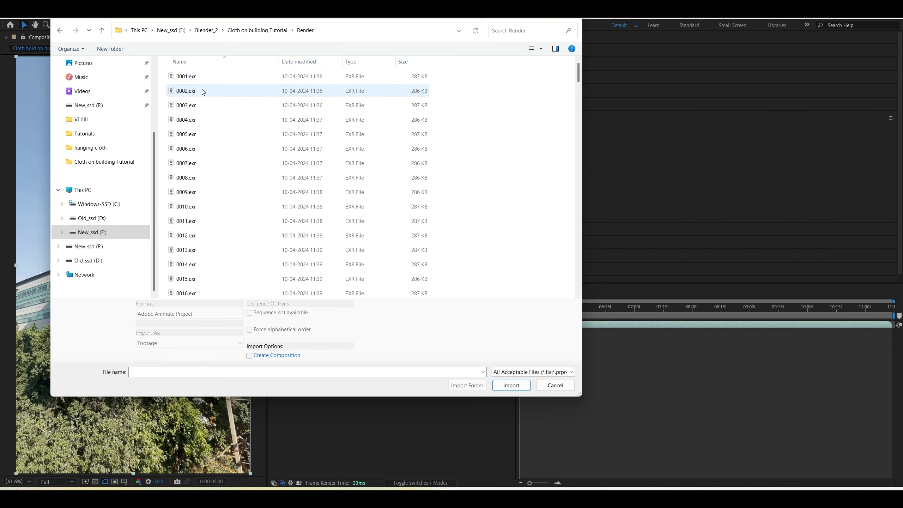
click(200, 78)
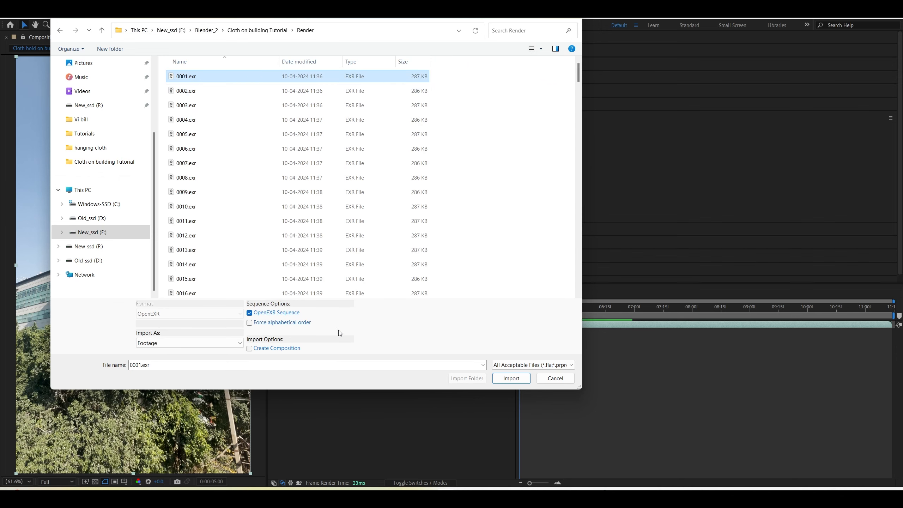
click(511, 379)
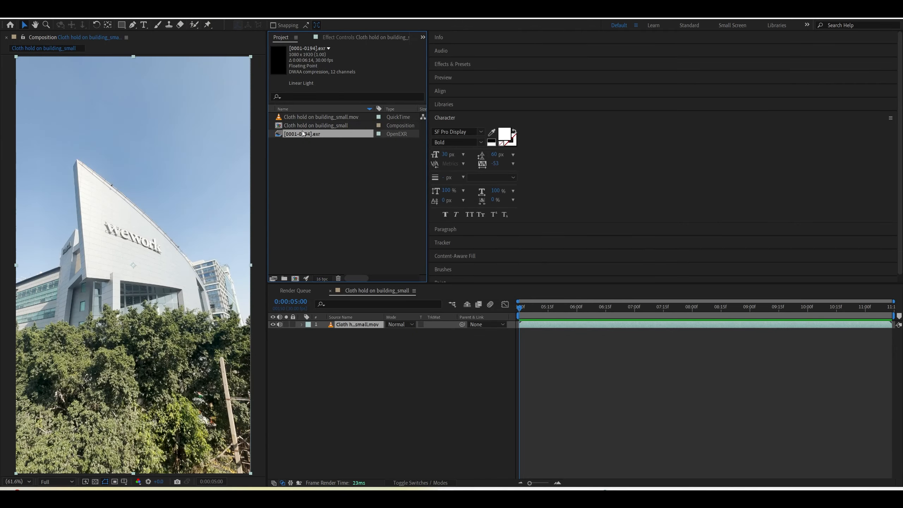
key(ctrl+slash)
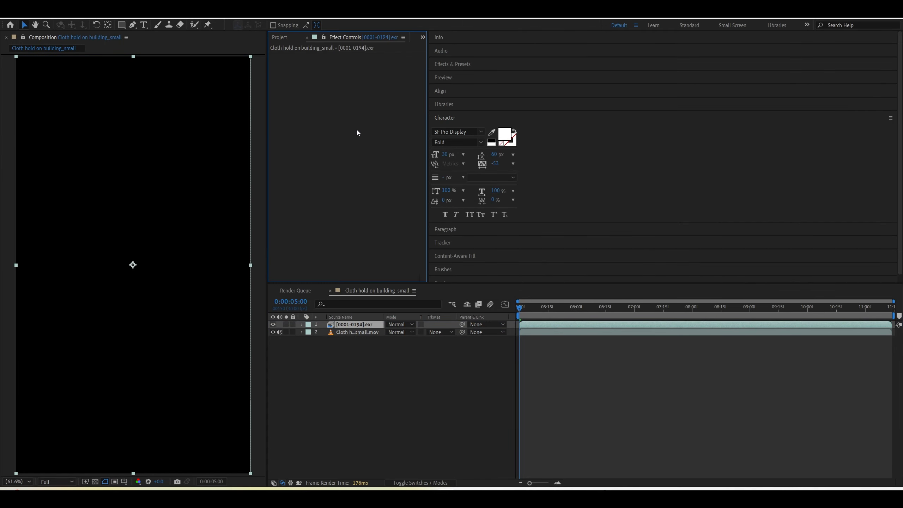
Apply the EXtractoR effect to the EXR sequence layer and set its channels to the Color pass
key(ctrl+space)
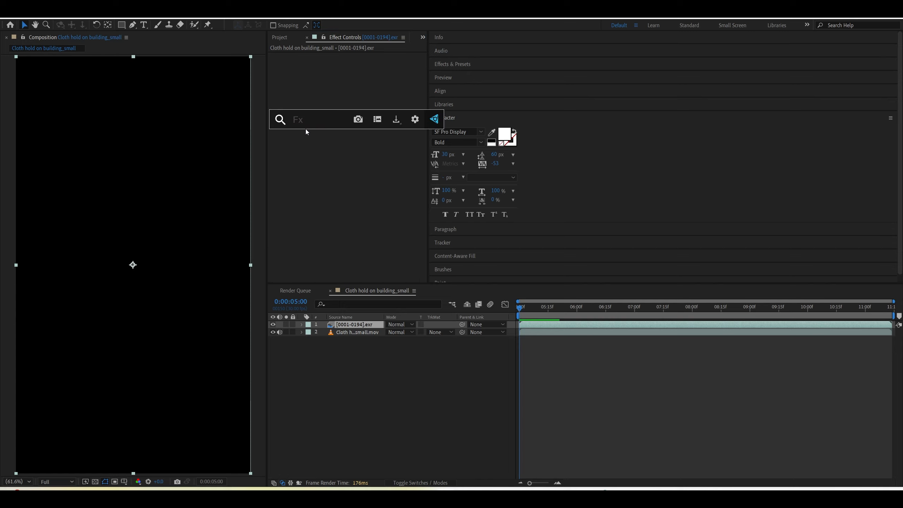
click(467, 94)
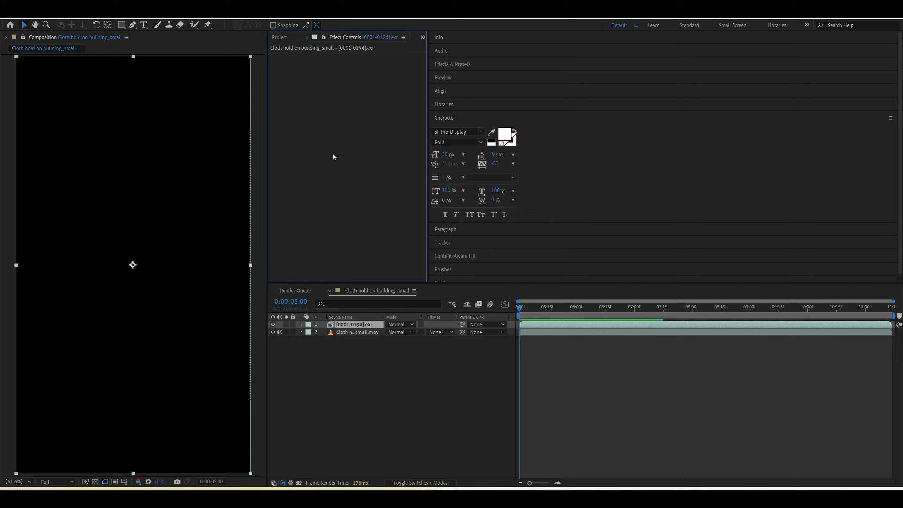
key(ctrl+space)
text(ex)
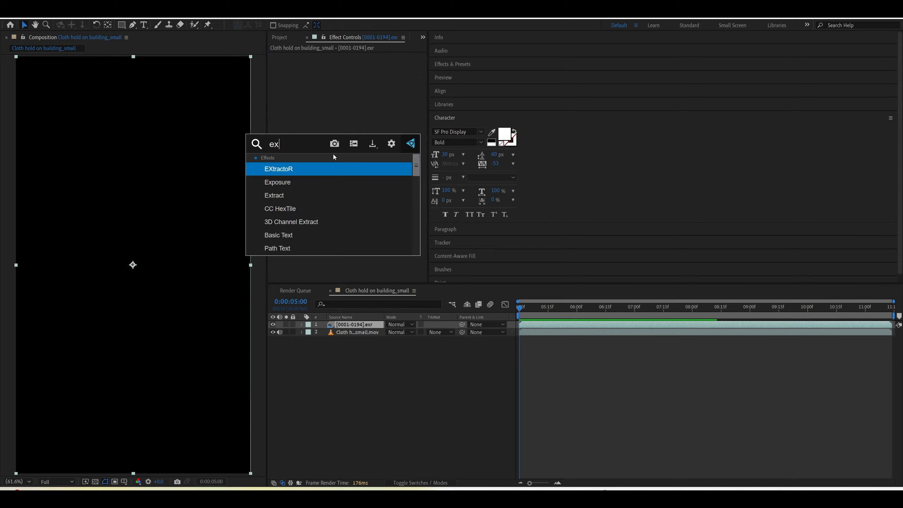
text(tr)
key(Return)
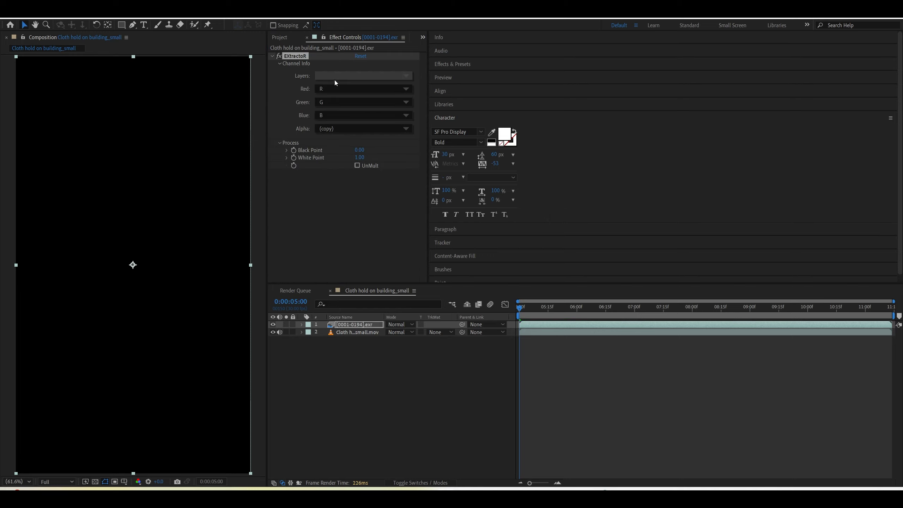
click(333, 76)
click(365, 91)
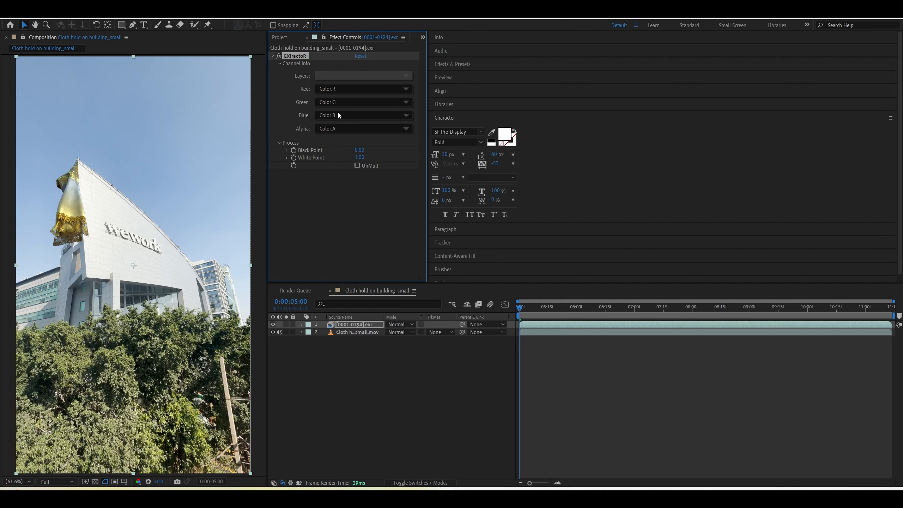
middle_drag(62, 206, 107, 233)
scroll(102, 231, up, 2)
key(shift+slash)
Add an Exposure effect to the EXR sequence layer and set its Gamma Correction to 3
click(327, 210)
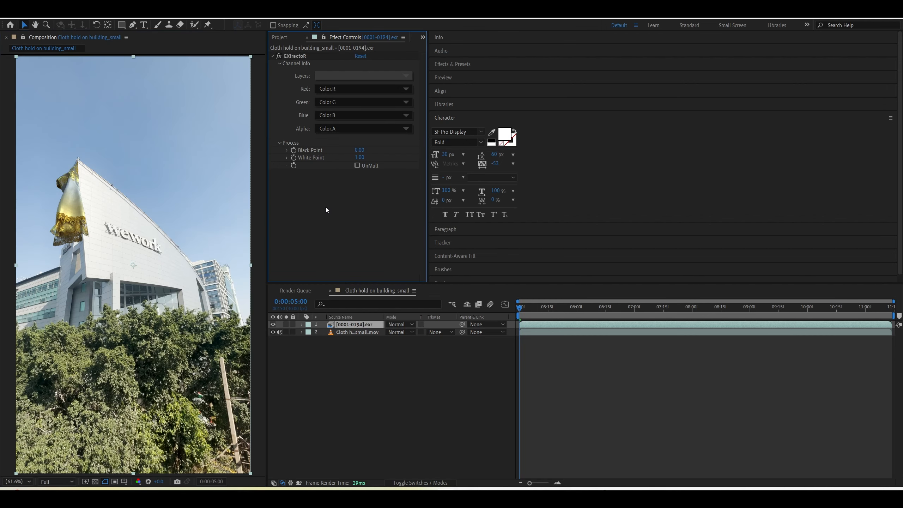
key(ctrl+space)
text(expo)
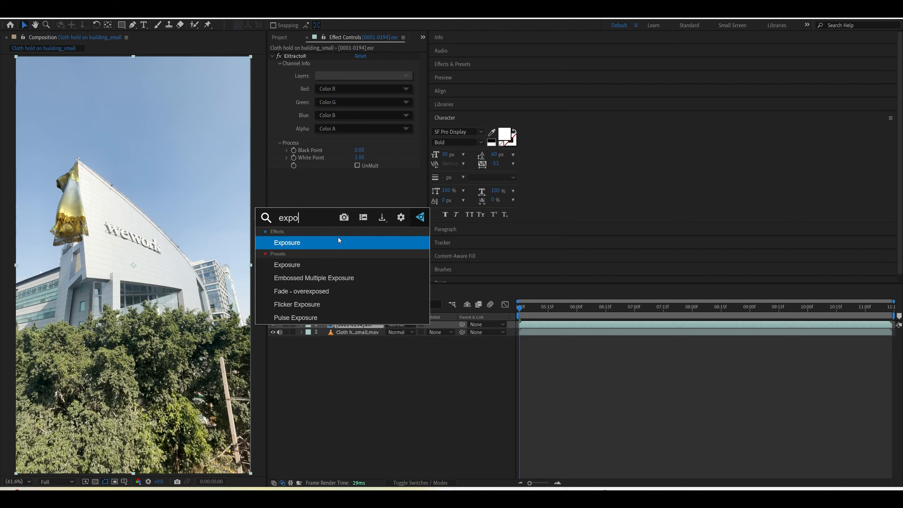
click(338, 241)
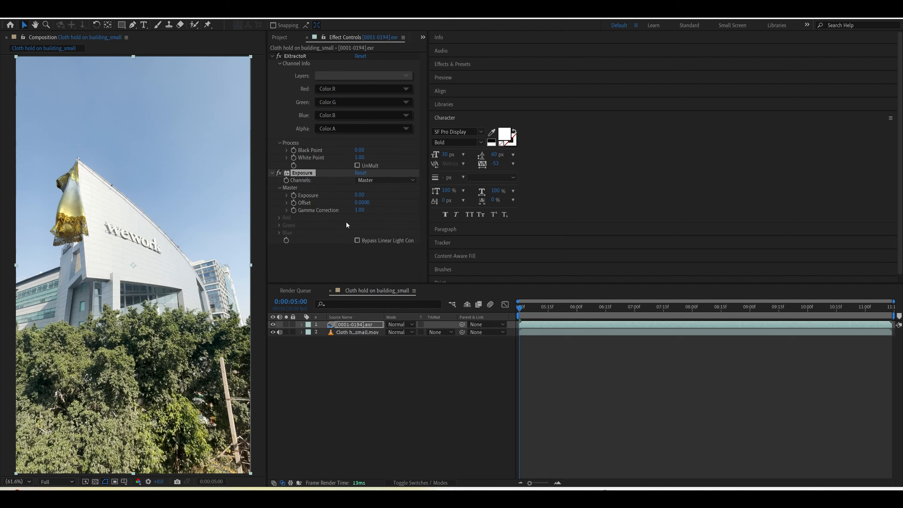
click(360, 210)
text(3)
key(Return)
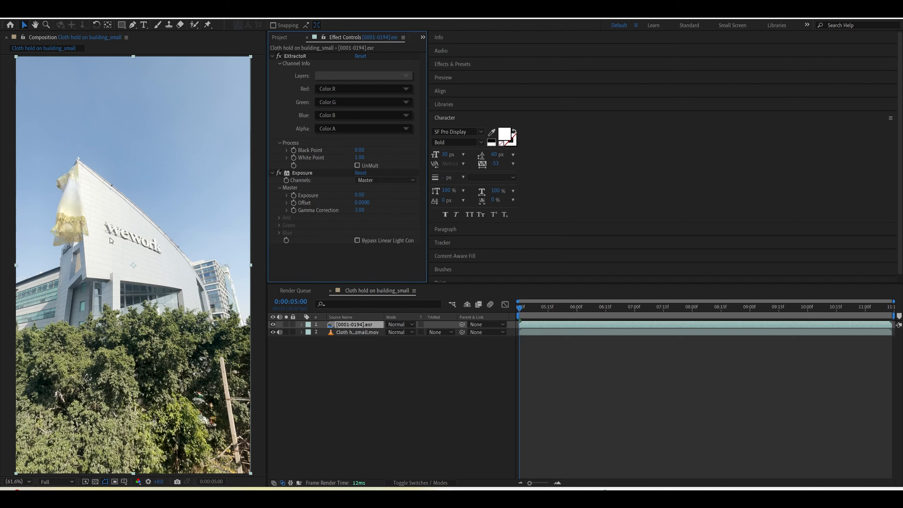
Set the Exposure effect's Gamma Correction to 2.8 and play back the composite with the whole frame in view
scroll(83, 221, up, 1)
middle_drag(80, 221, 124, 279)
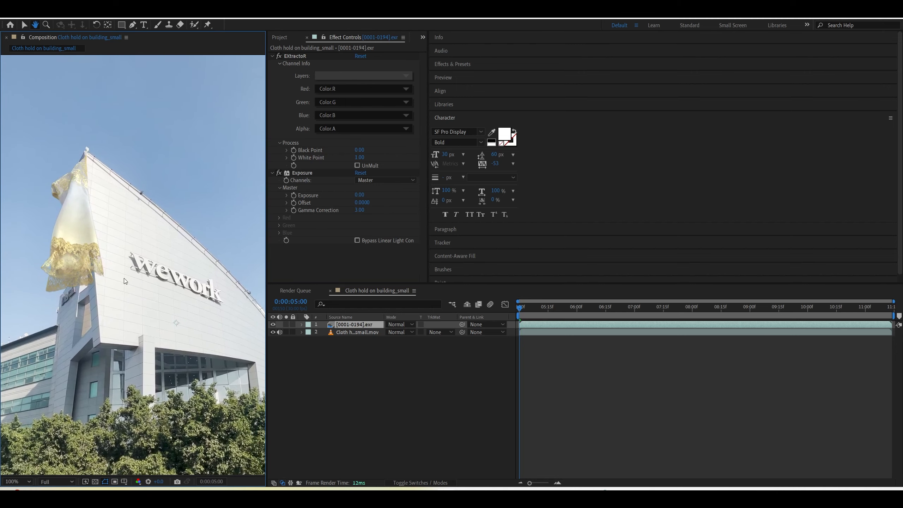
click(359, 211)
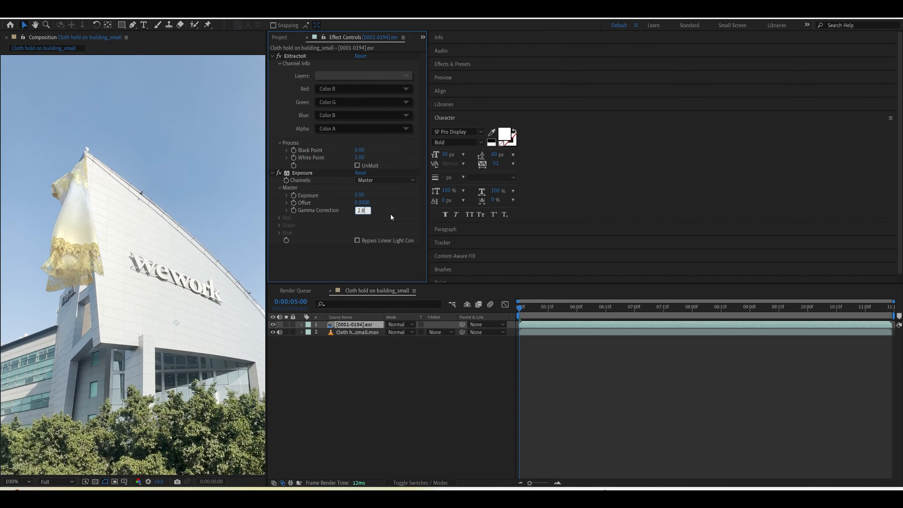
key(Return)
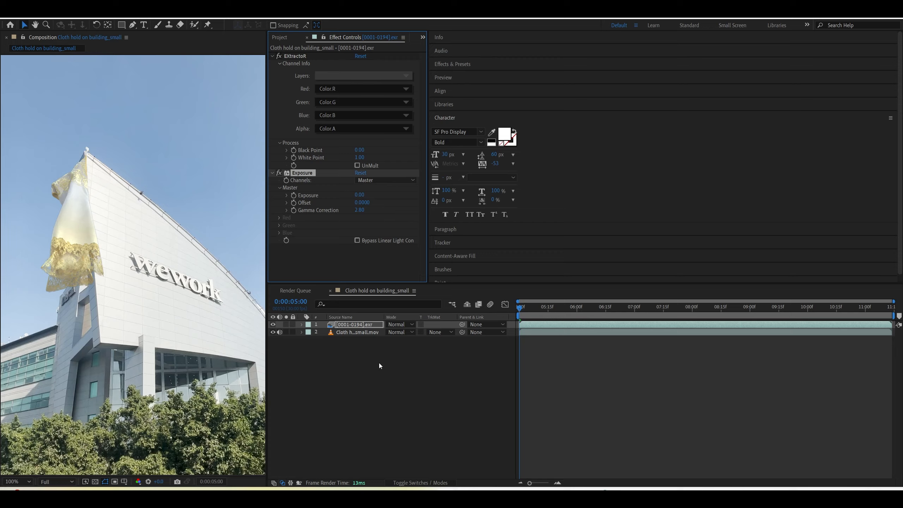
key(space)
click(17, 482)
click(26, 331)
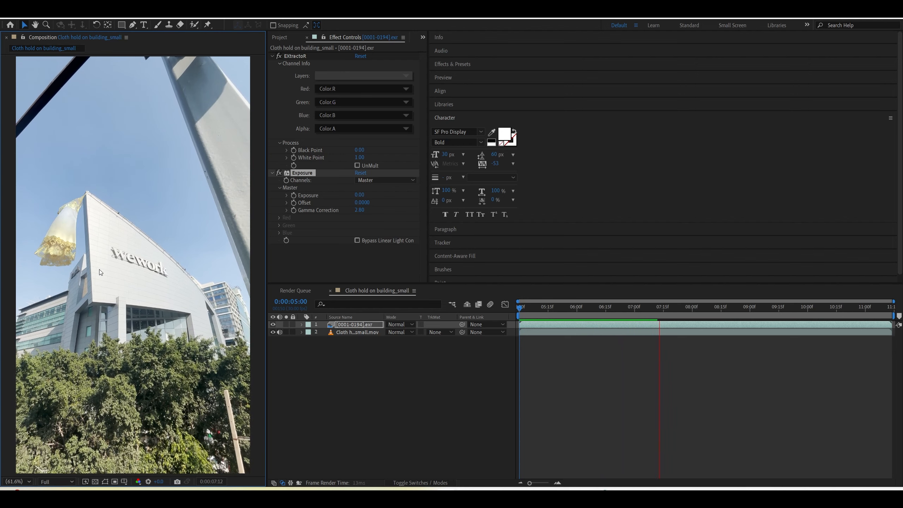
click(658, 324)
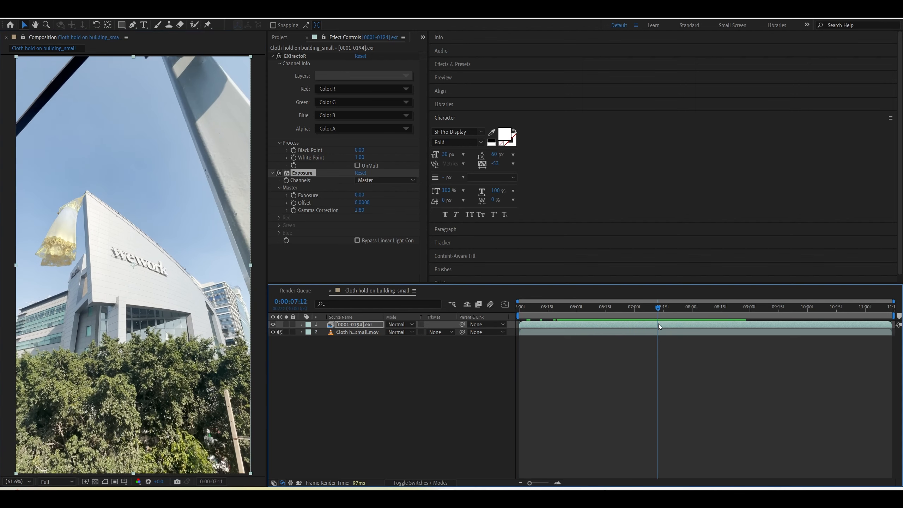
Rename the EXR sequence layer "color"
click(355, 326)
text(c)
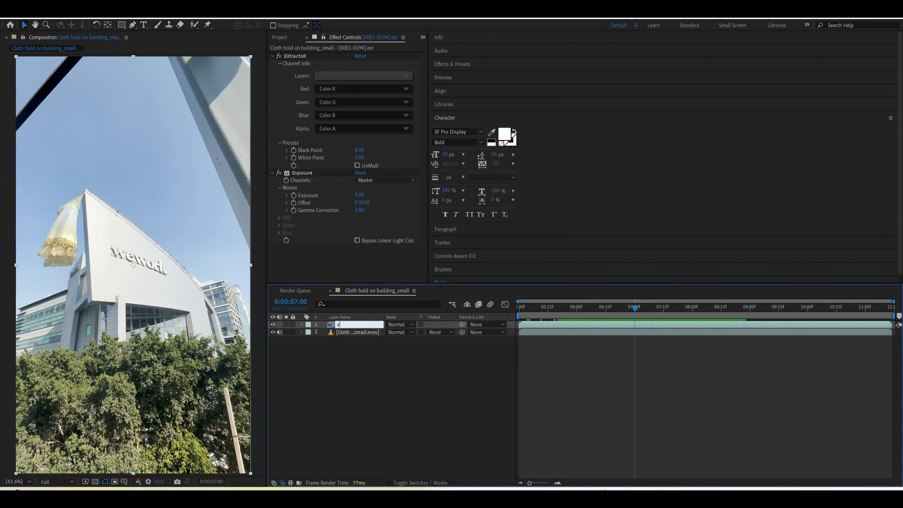
text(olor)
key(Return)
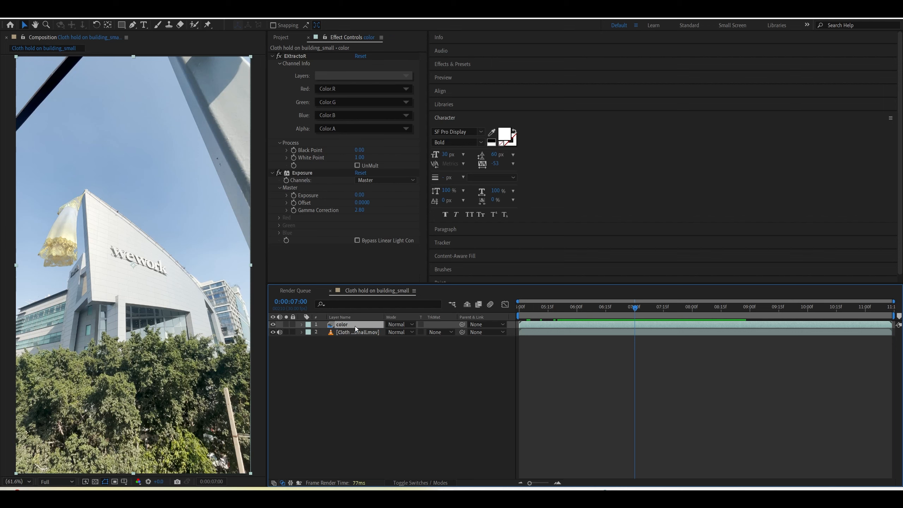
Duplicate the color layer and rename the lower copy "shadow"
key(ctrl+d)
click(348, 334)
key(Return)
text(s)
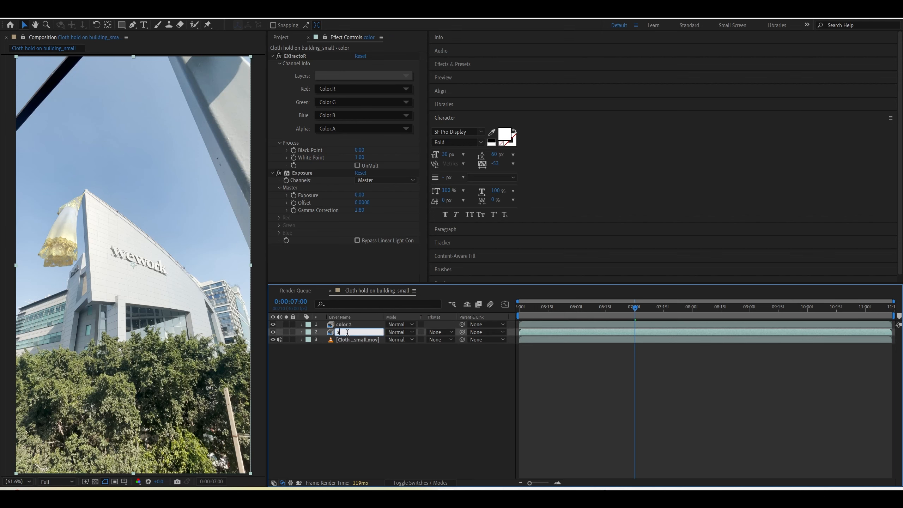
text(hadwow)
key(BackSpace)
key(BackSpace)
key(BackSpace)
text(ow)
key(Return)
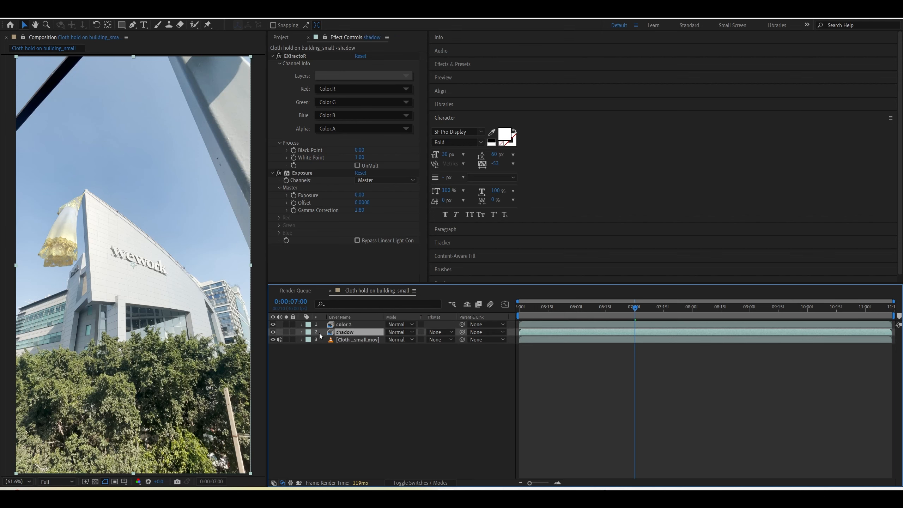
With the shadow layer temporarily soloed, set its EXtractoR channels to the Shadow pass and its Exposure Gamma Correction to 1
click(286, 332)
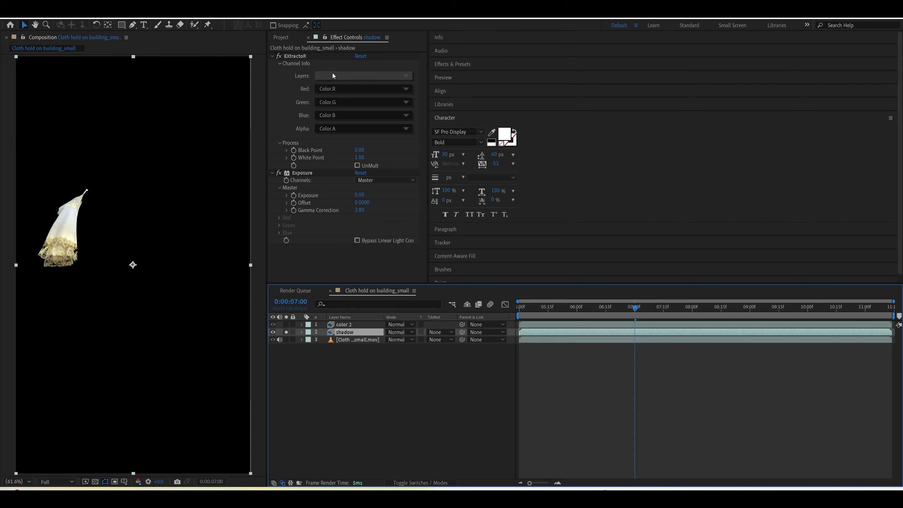
click(332, 76)
click(359, 99)
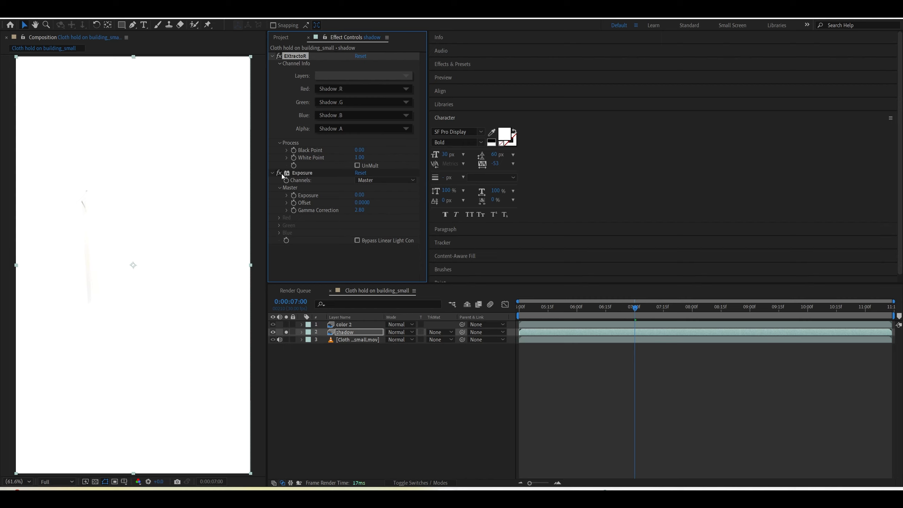
click(359, 210)
text(1)
key(Return)
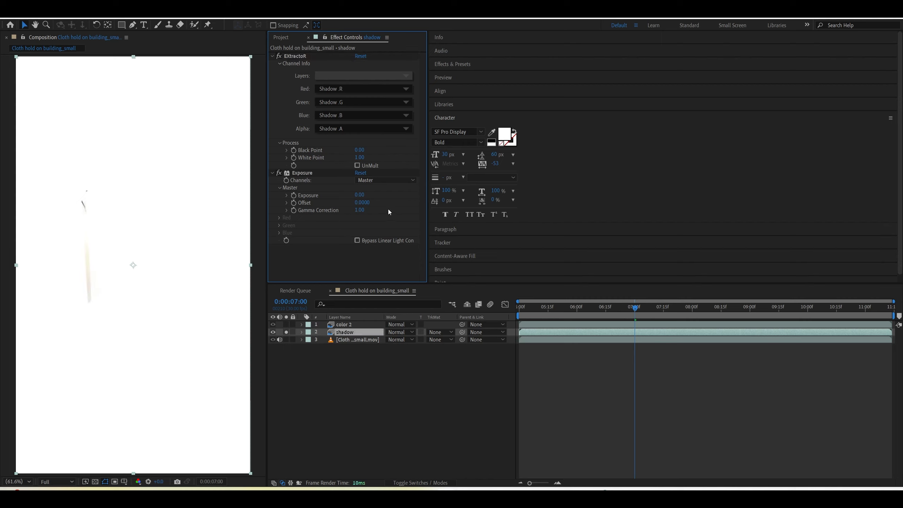
click(324, 336)
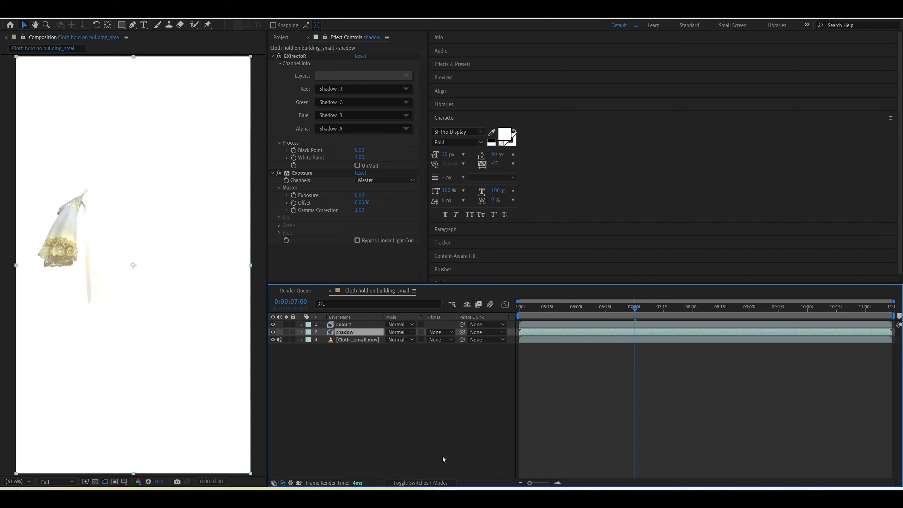
Set the shadow layer's blending mode to Multiply and check the composite with the layer hidden, shown and at different times
click(423, 483)
click(423, 484)
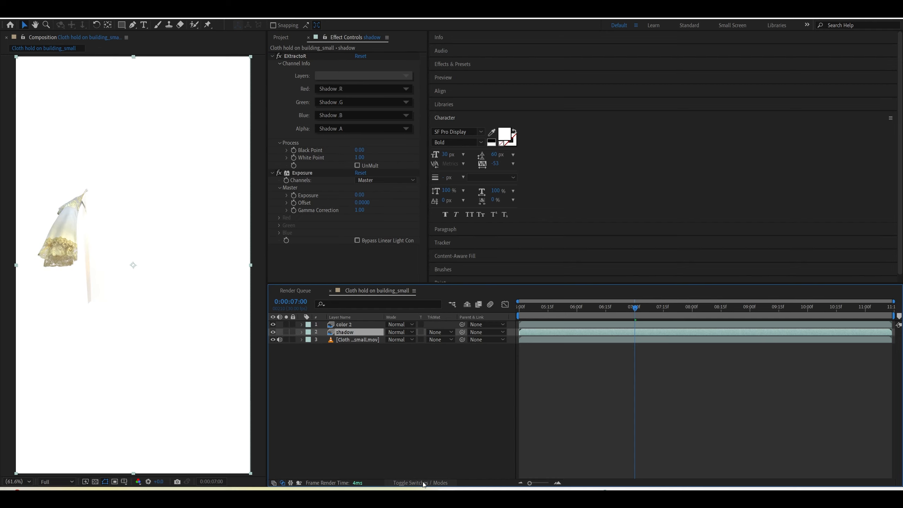
click(399, 332)
click(441, 157)
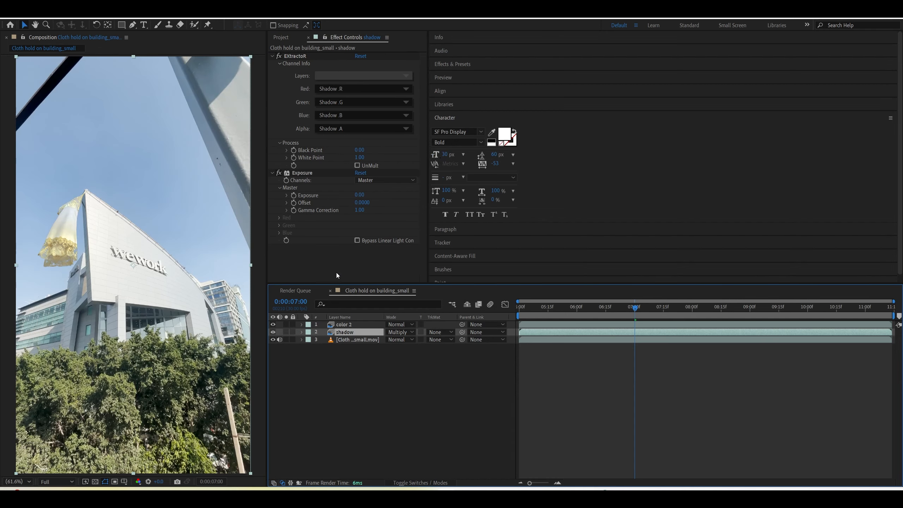
click(273, 332)
click(274, 332)
key(space)
drag(594, 309, 631, 310)
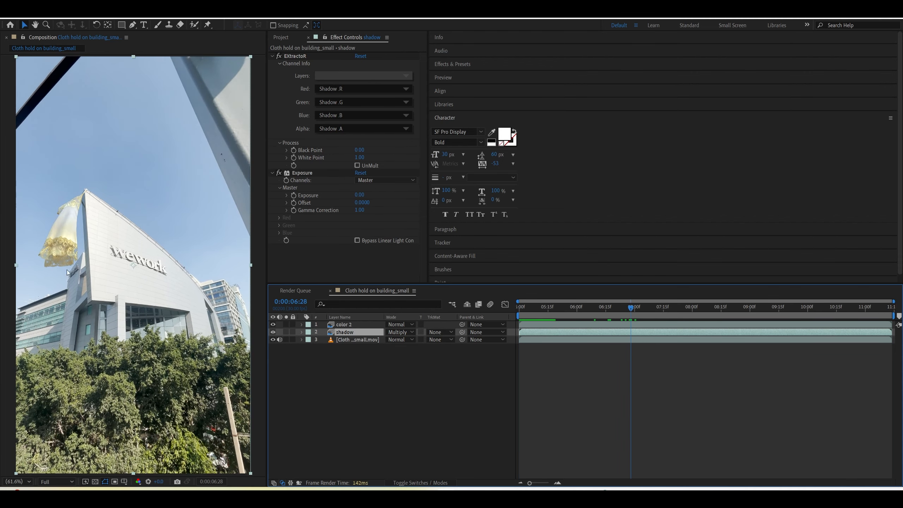
Add a Curves effect to the "color 2" layer
click(344, 324)
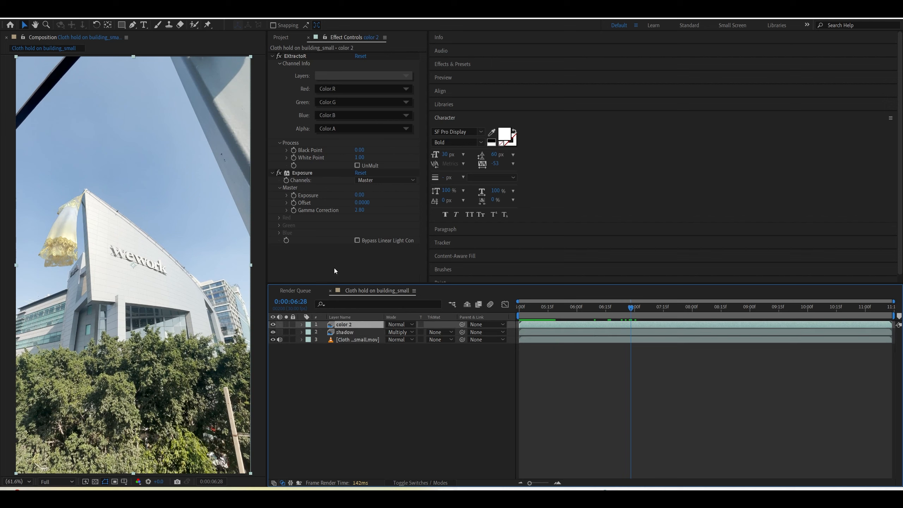
key(ctrl+space)
text(cu)
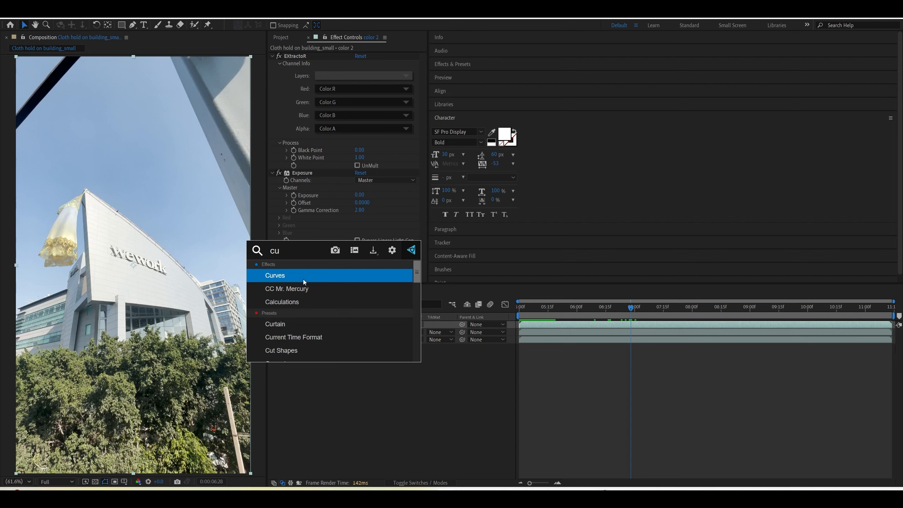
click(304, 276)
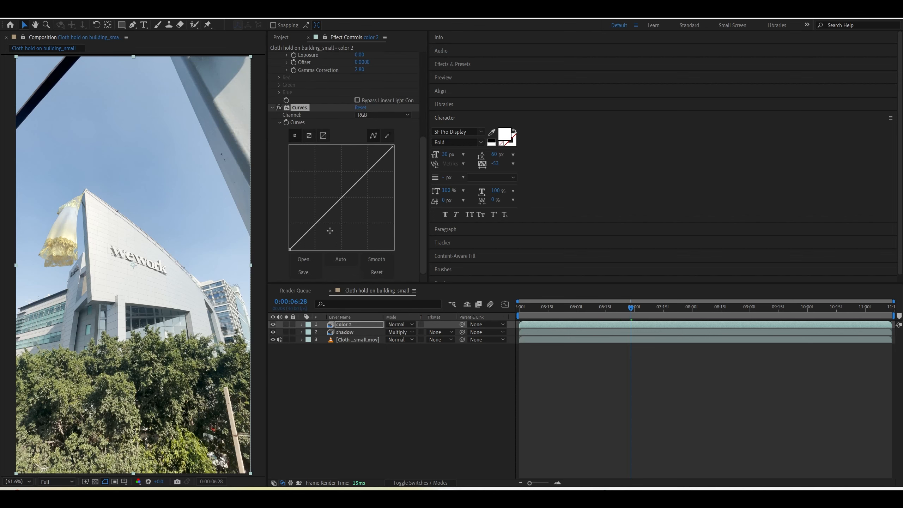
Shape the Curves effect's RGB curve into an S by lowering the shadows and raising the highlights to add contrast to the dress
click(317, 224)
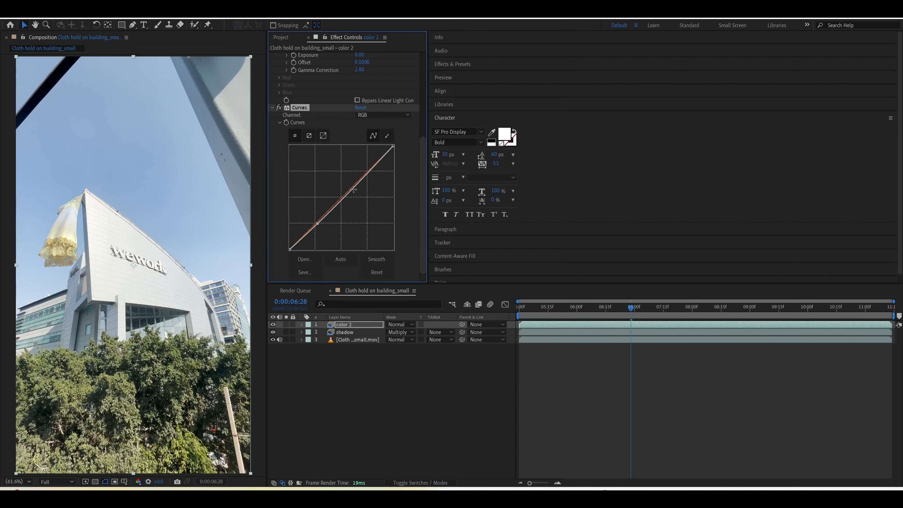
drag(354, 190, 354, 180)
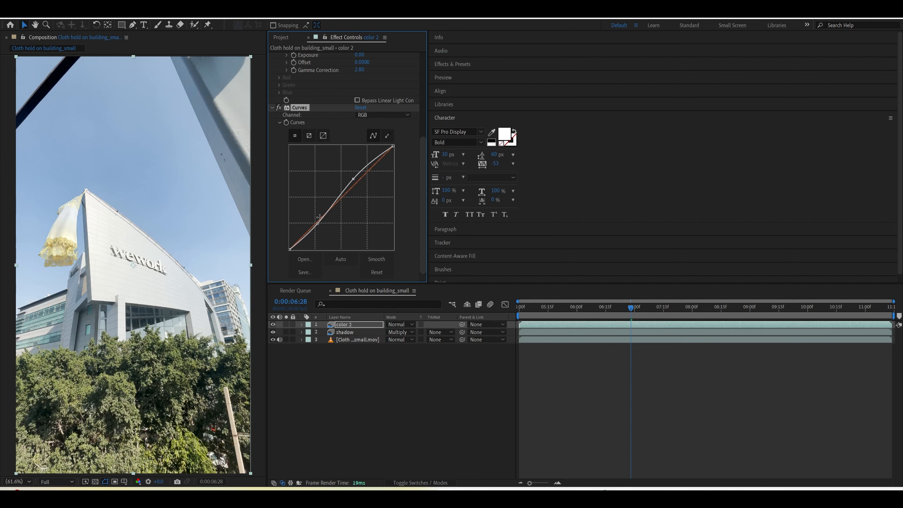
drag(319, 217, 321, 227)
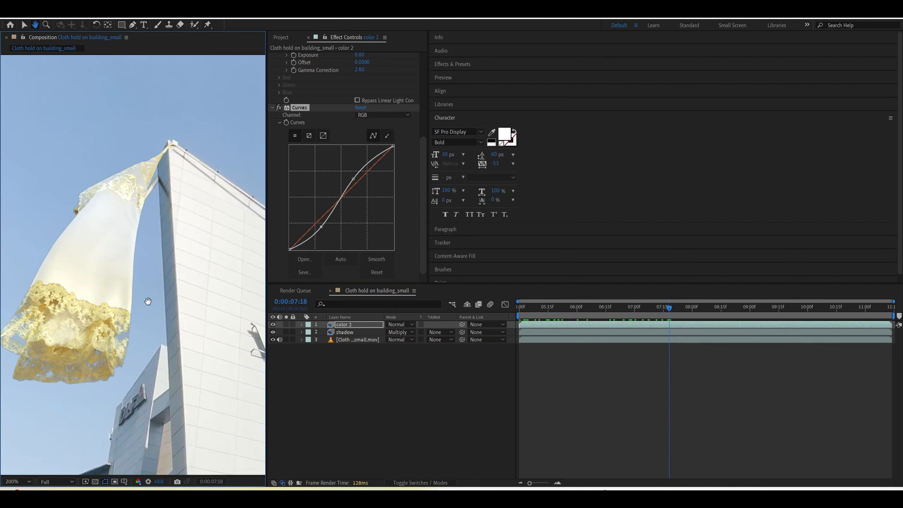
key(v)
Pull the middle of the Curves effect's Alpha curve strongly down to tighten the dress's edges, and play back the composite
click(372, 114)
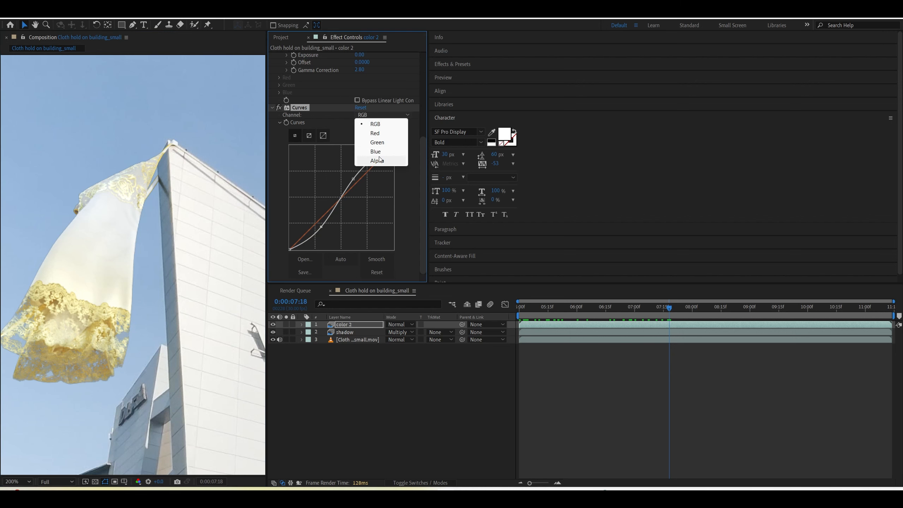
click(373, 161)
key(period)
key(period)
key(period)
key(period)
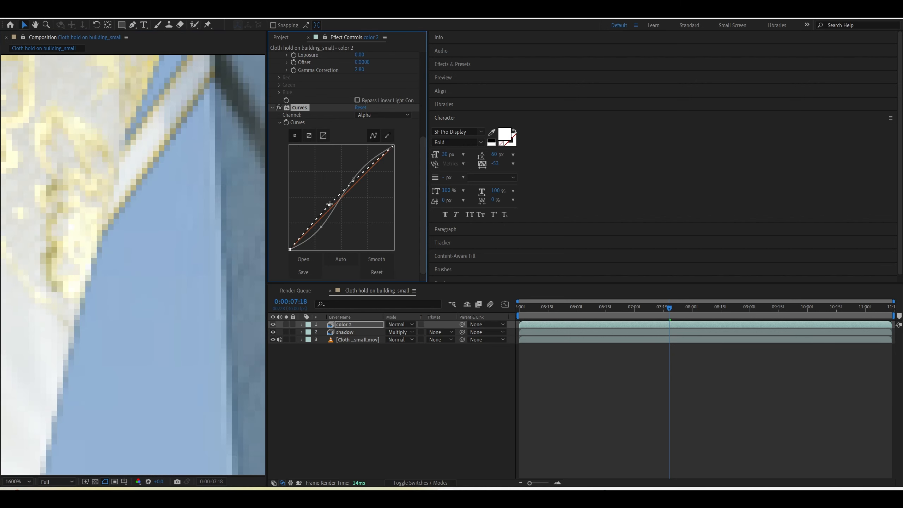
drag(329, 204, 362, 231)
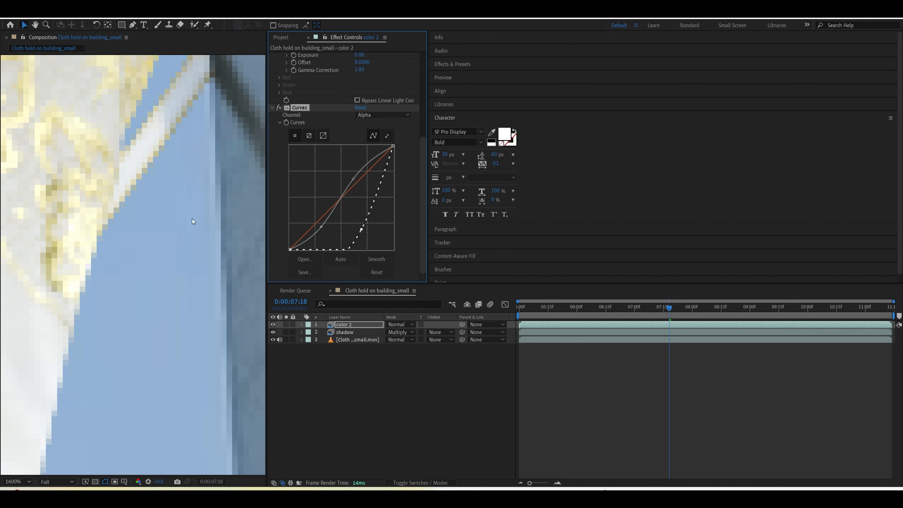
scroll(172, 223, down, 5)
scroll(171, 223, up, 2)
middle_drag(142, 292, 127, 251)
scroll(127, 251, down, 1)
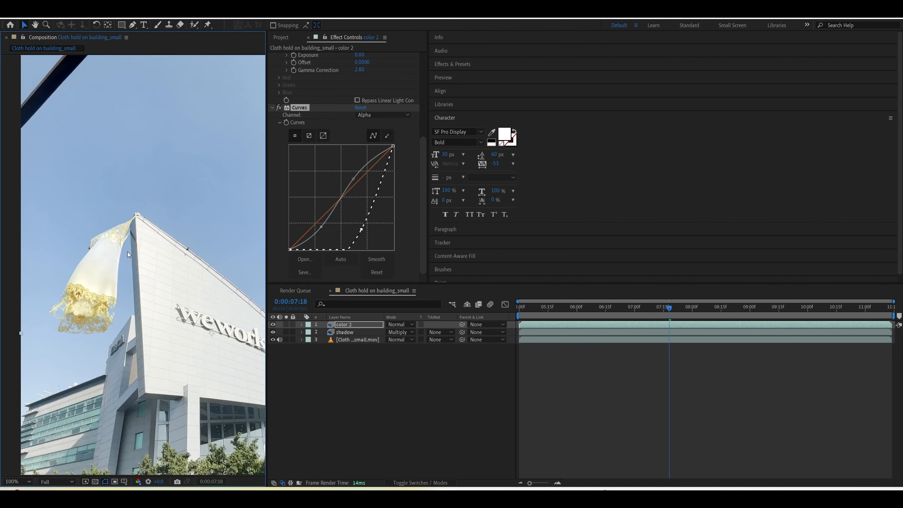
key(space)
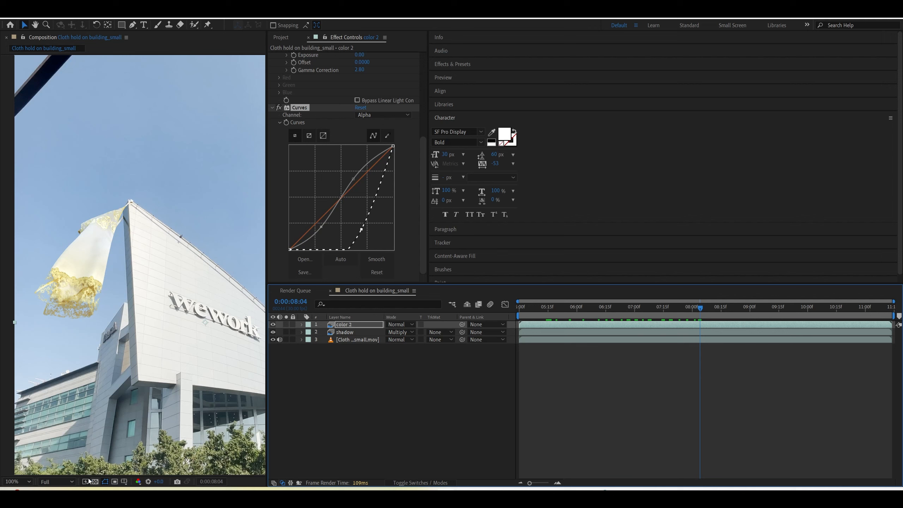
click(17, 481)
Collapse the effects on the "color 2" layer and pre-compose the layer, moving all attributes into the new composition
scroll(273, 75, up, 6)
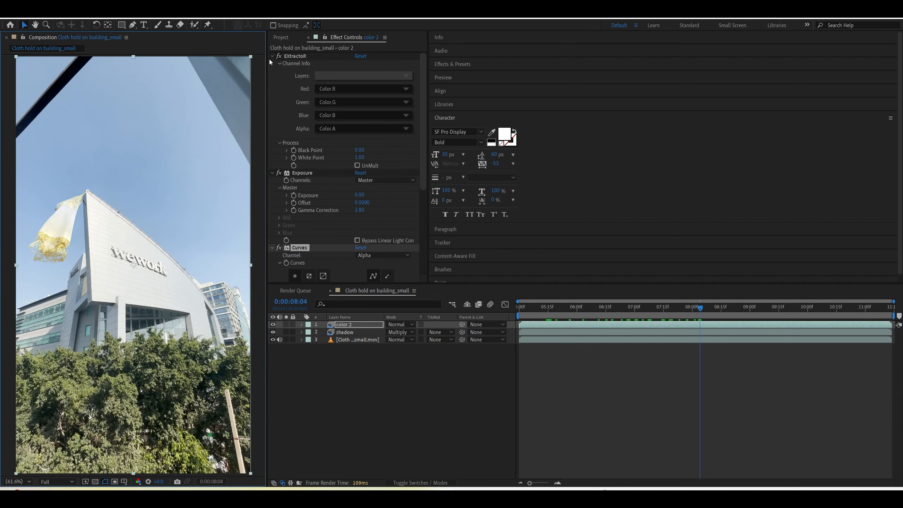
click(271, 56)
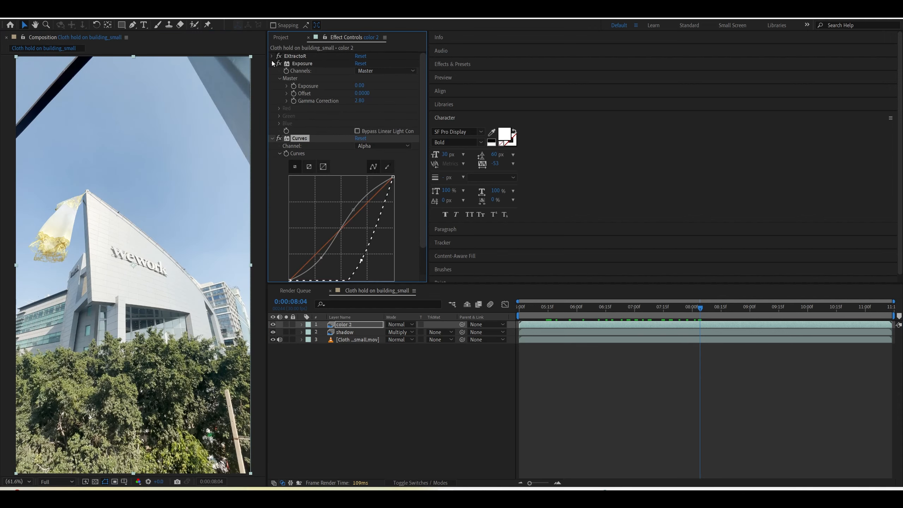
click(272, 64)
click(272, 71)
right_click(357, 325)
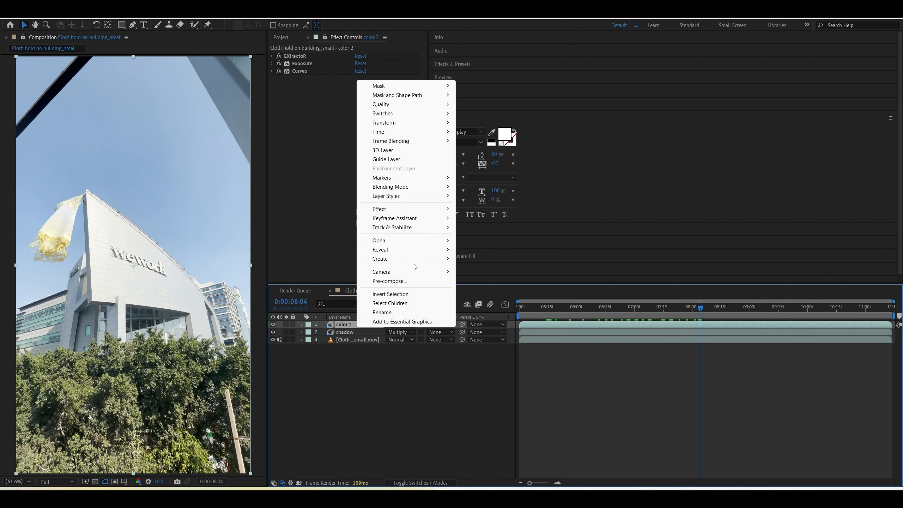
click(389, 281)
click(295, 207)
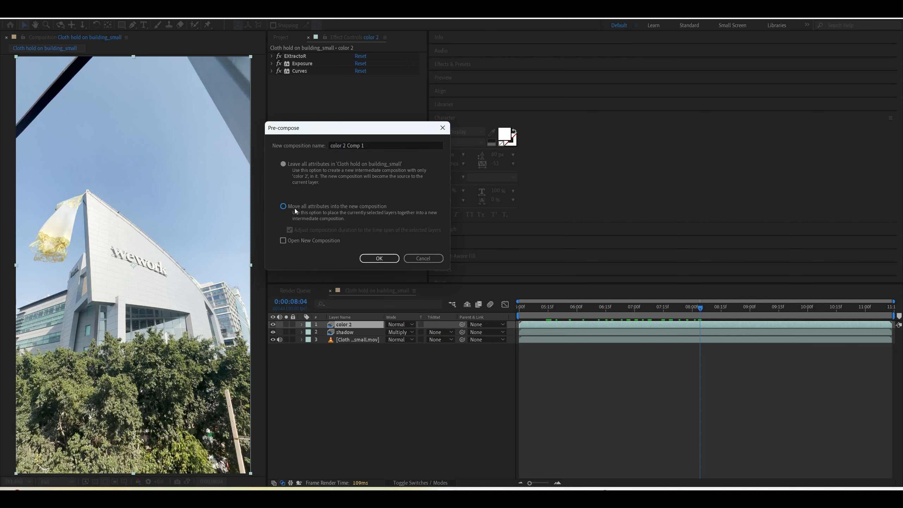
click(371, 257)
Apply the Pixel Motion Blur effect to the "color 2 Comp 1" layer
key(ctrl+space)
text(pixel)
key(Return)
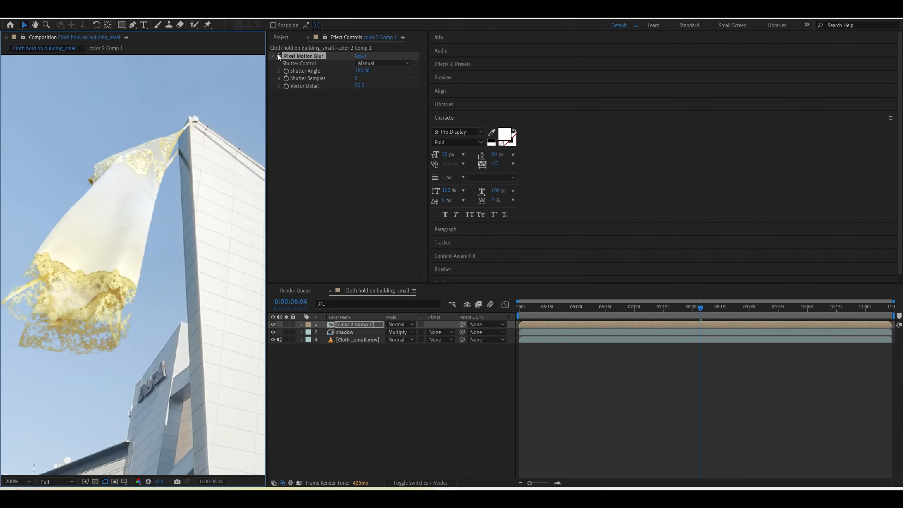
click(278, 56)
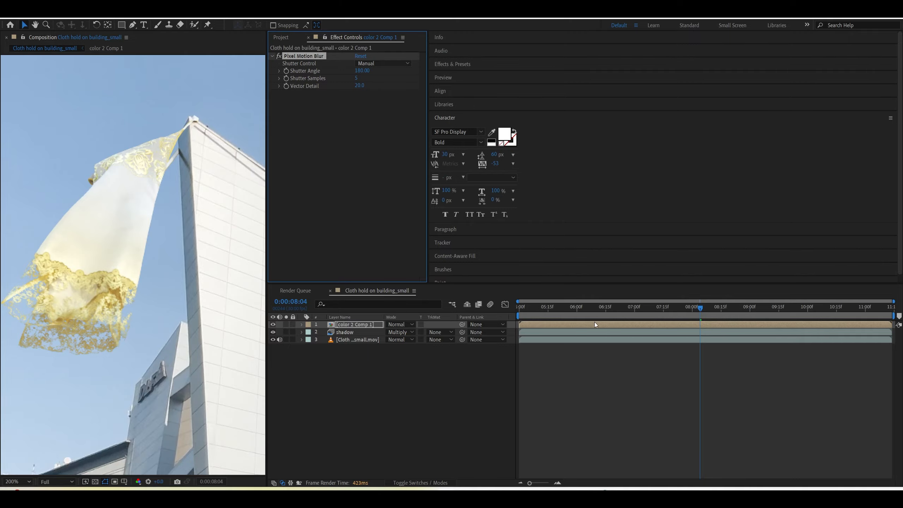
Play the composite from 0:00:05:00 and examine the dress's motion blur both close up and with the whole frame visible
click(519, 307)
click(22, 481)
click(18, 326)
key(space)
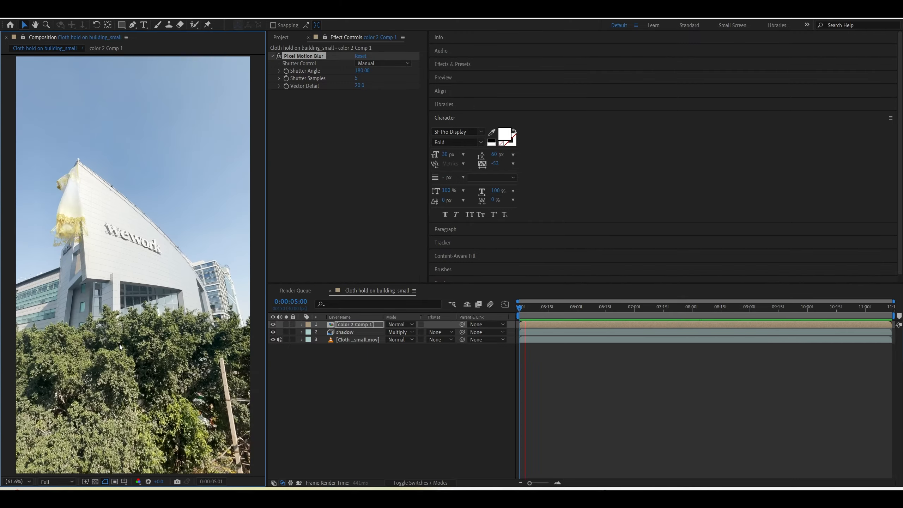
scroll(76, 301, up, 2)
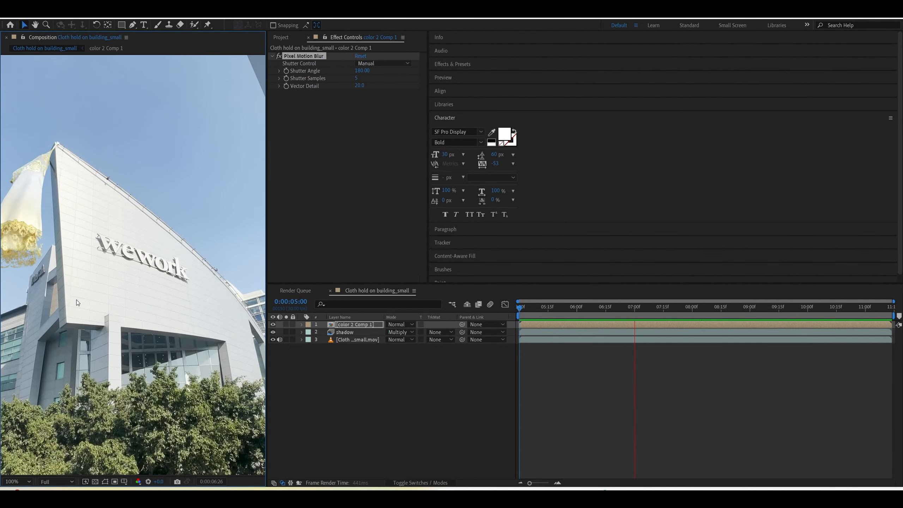
key(space)
drag(86, 277, 102, 294)
key(space)
key(space)
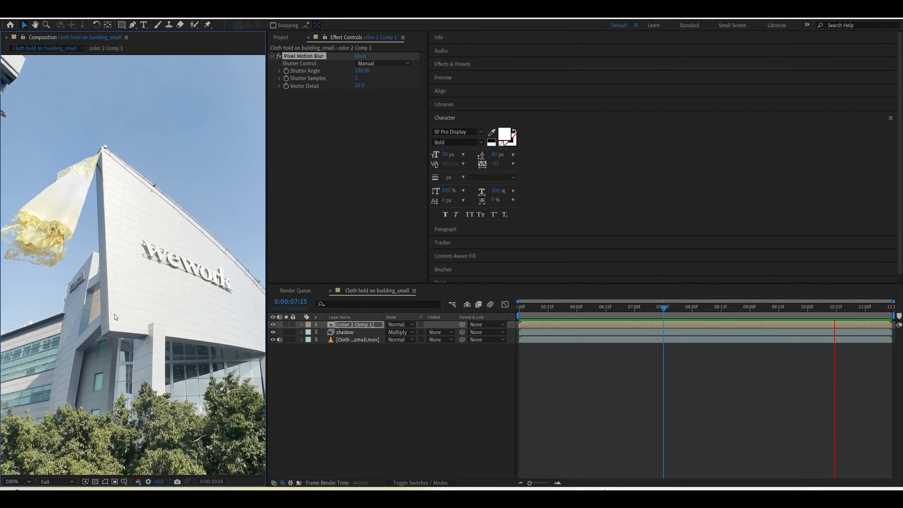
scroll(114, 314, down, 1)
click(17, 481)
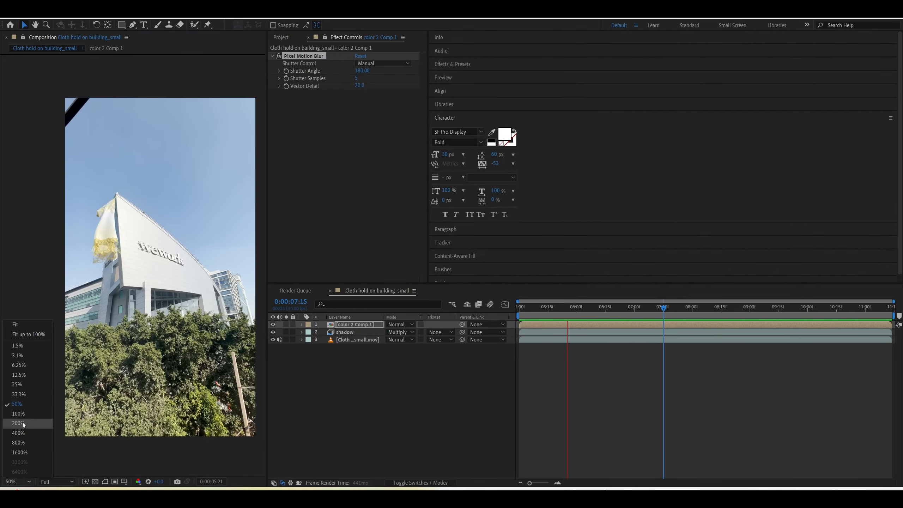
click(33, 335)
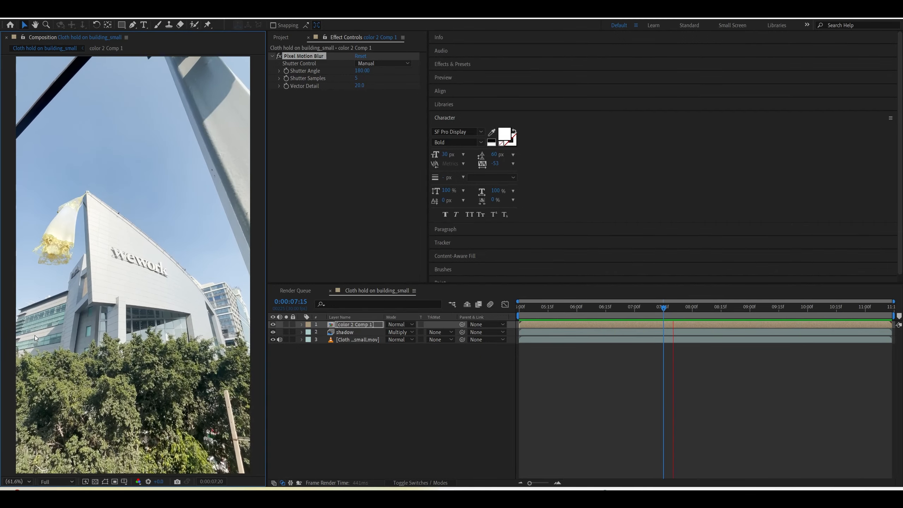